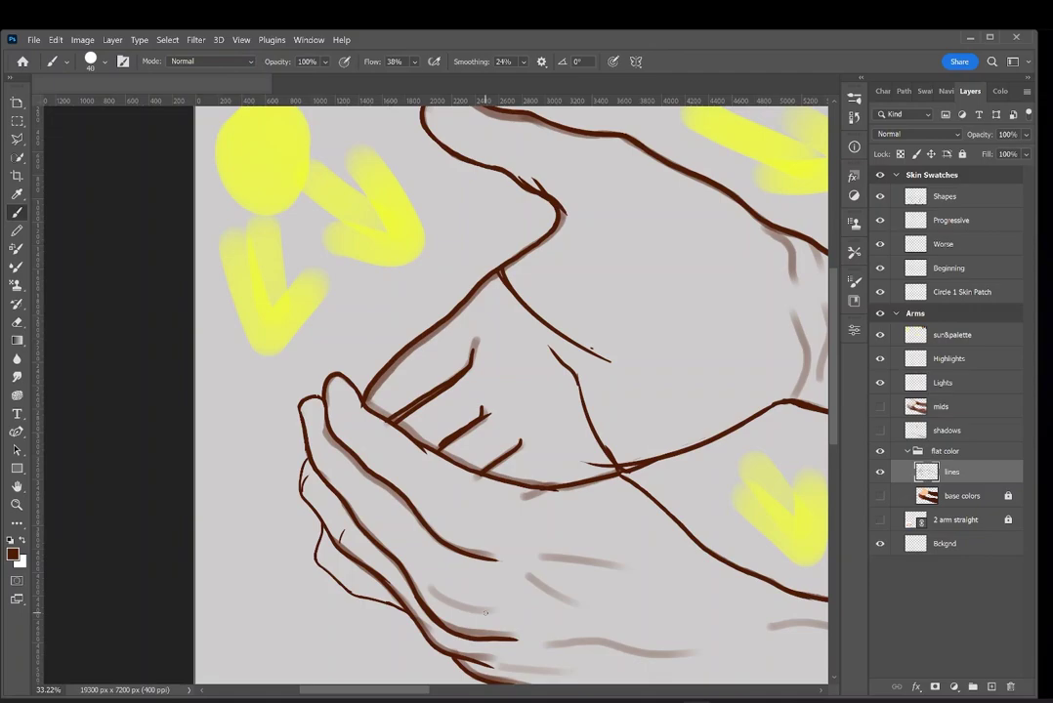
# Save the document and review the line art along both hands and forearms.
pyautogui.hotkey('ctrl', 's')
pyautogui.moveTo(412, 694); pyautogui.dragTo(491, 686)
pyautogui.moveTo(827, 376); pyautogui.dragTo(824, 455)
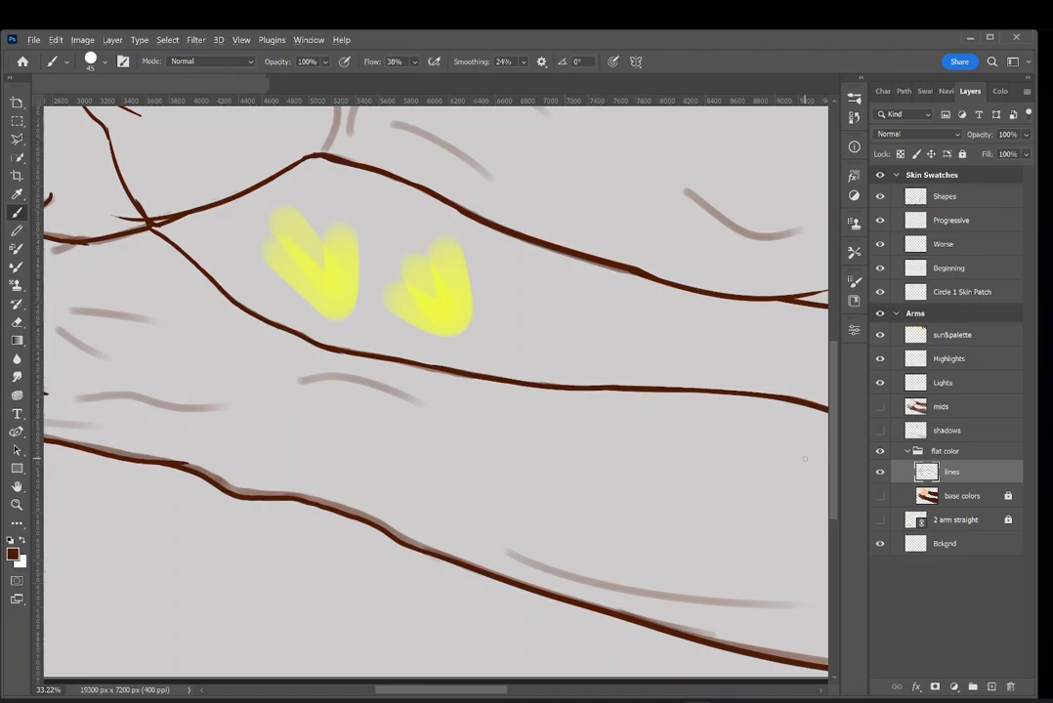
pyautogui.scroll(-3, 605, 500)
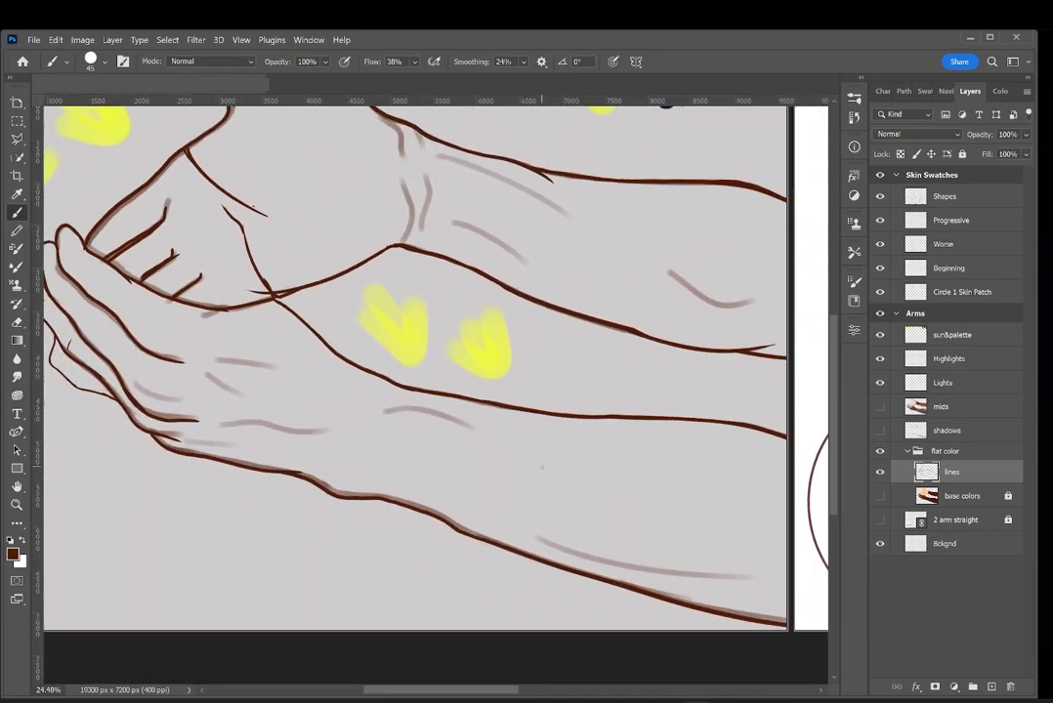
pyautogui.scroll(-2, 531, 504)
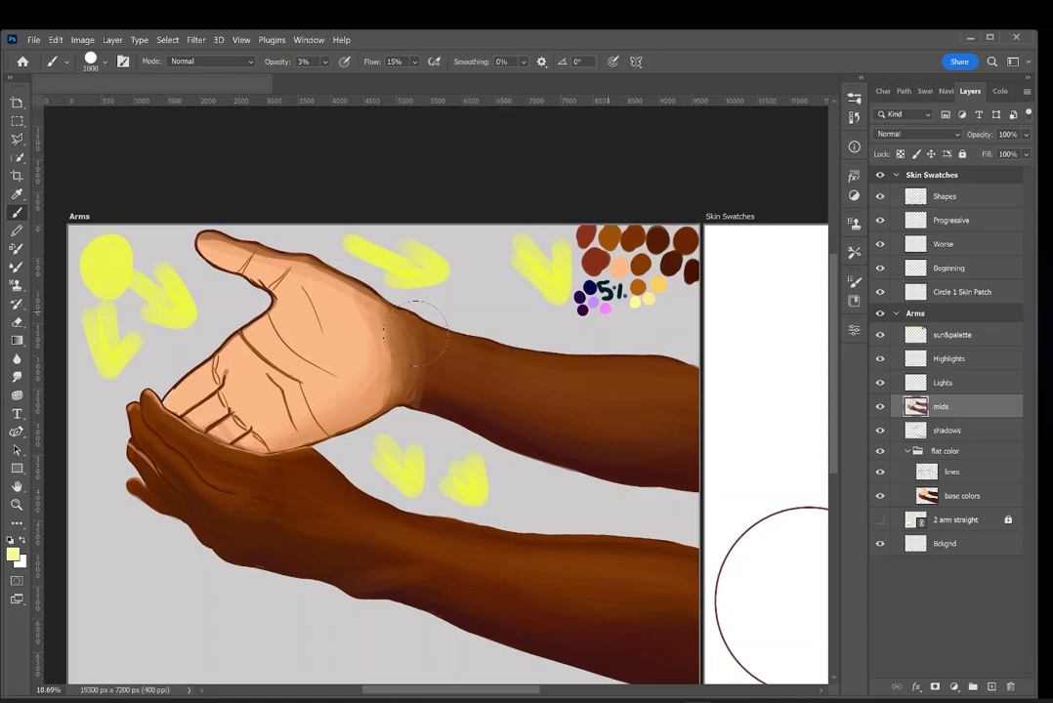
# Reduce the brush to 700, sample an orange-brown palette swatch, and set the foreground colour to af6a1f.
pyautogui.press('[')
pyautogui.keyDown('alt'); pyautogui.click(608, 237); pyautogui.keyUp('alt')
pyautogui.click(14, 554)
pyautogui.click(828, 340)
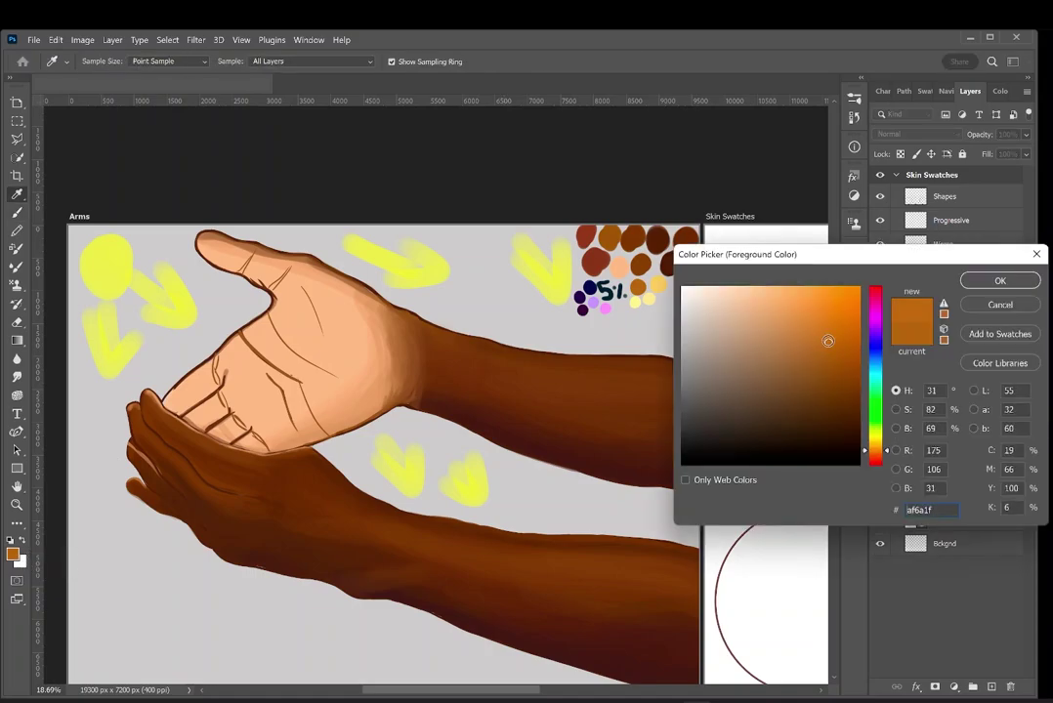
pyautogui.click(986, 283)
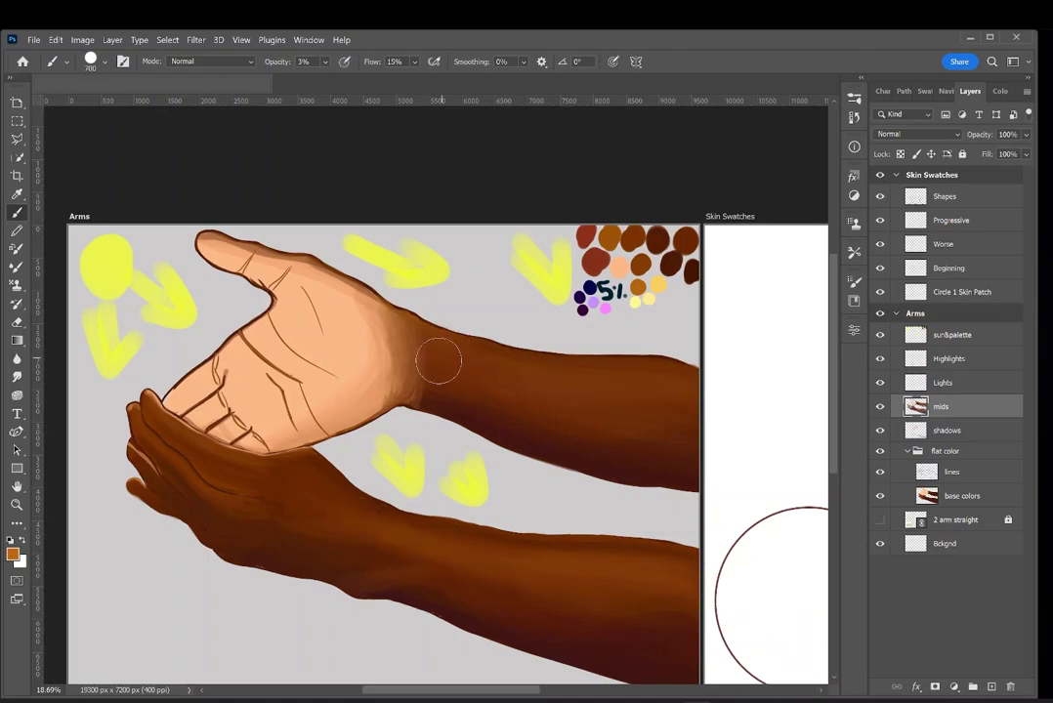
# Enlarge the brush to 1000, sample the dark brown shadow on the lower forearm, and reduce the brush slightly.
pyautogui.press(']')
pyautogui.press(']')
pyautogui.press(']')
pyautogui.keyDown('alt'); pyautogui.click(625, 627); pyautogui.keyUp('alt')
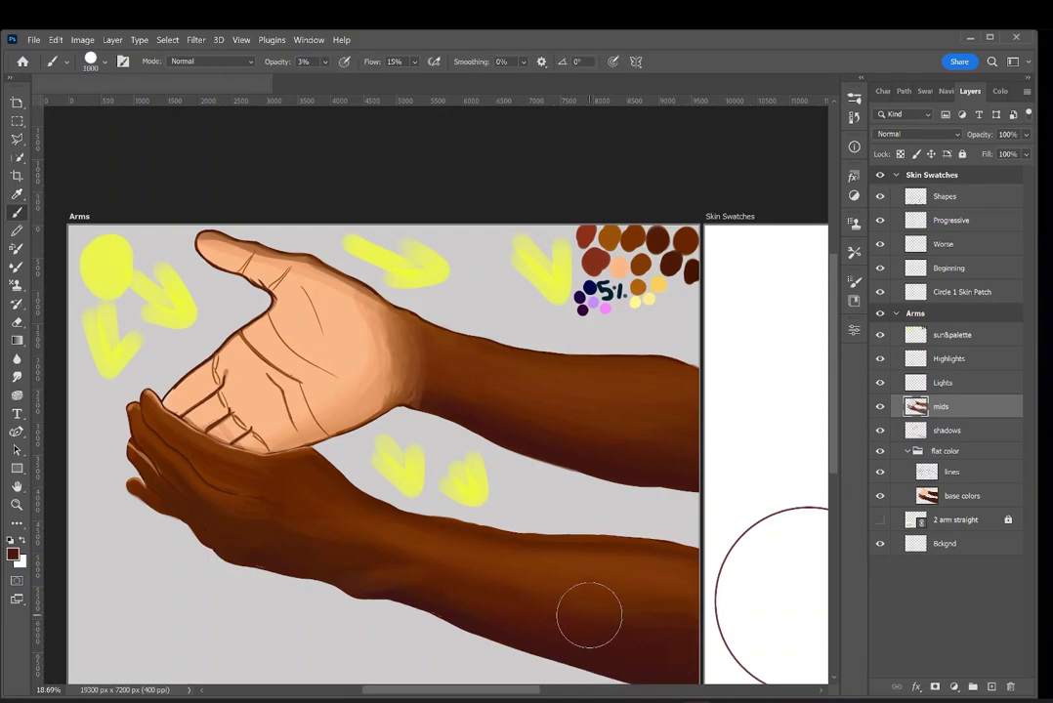
pyautogui.press('[')
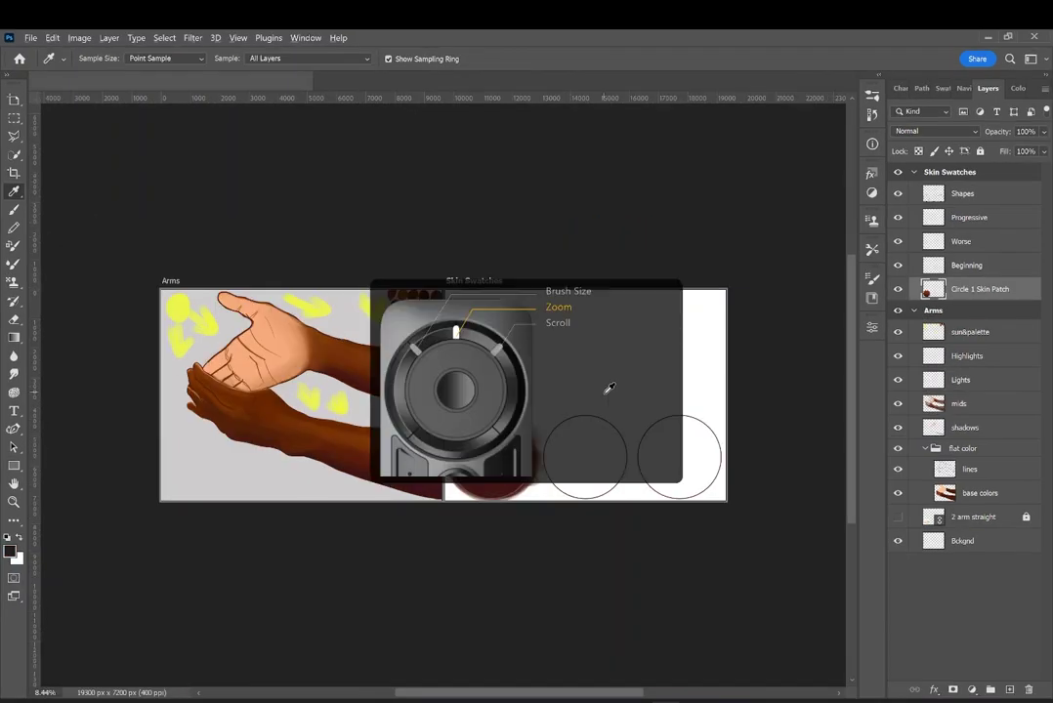
# Select the Beginning layer in the Skin Swatches artboard and check what it and the Circle 1 Skin Patch layer contain by toggling visibility.
pyautogui.scroll(5, 608, 389)
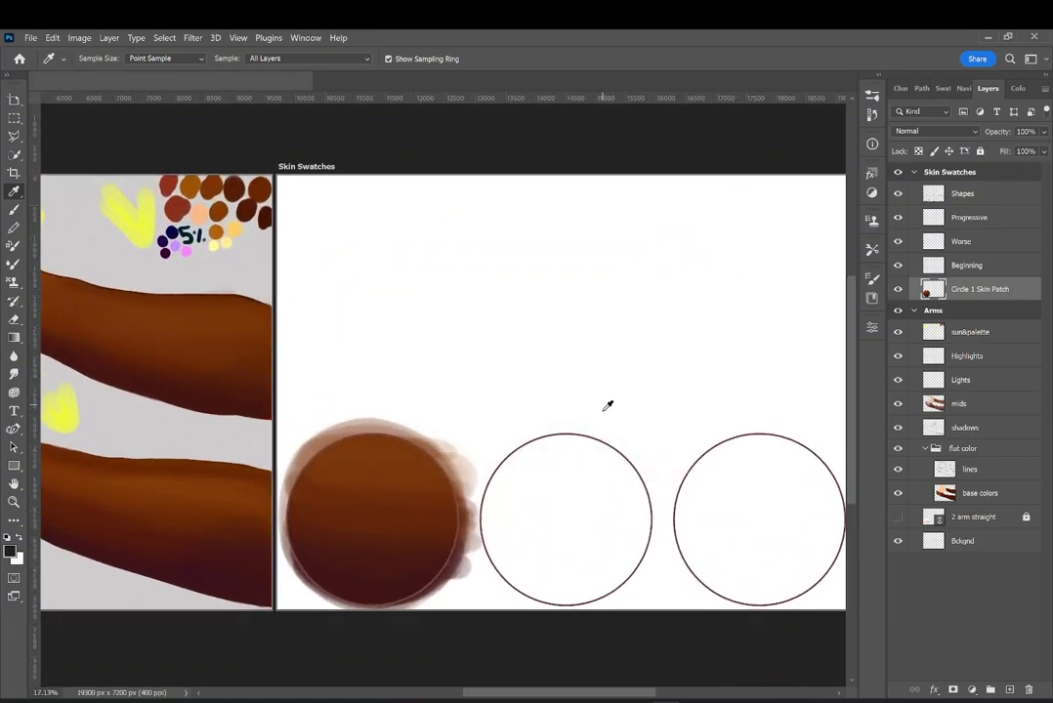
pyautogui.moveTo(589, 696); pyautogui.dragTo(545, 691)
pyautogui.scroll(1, 556, 674)
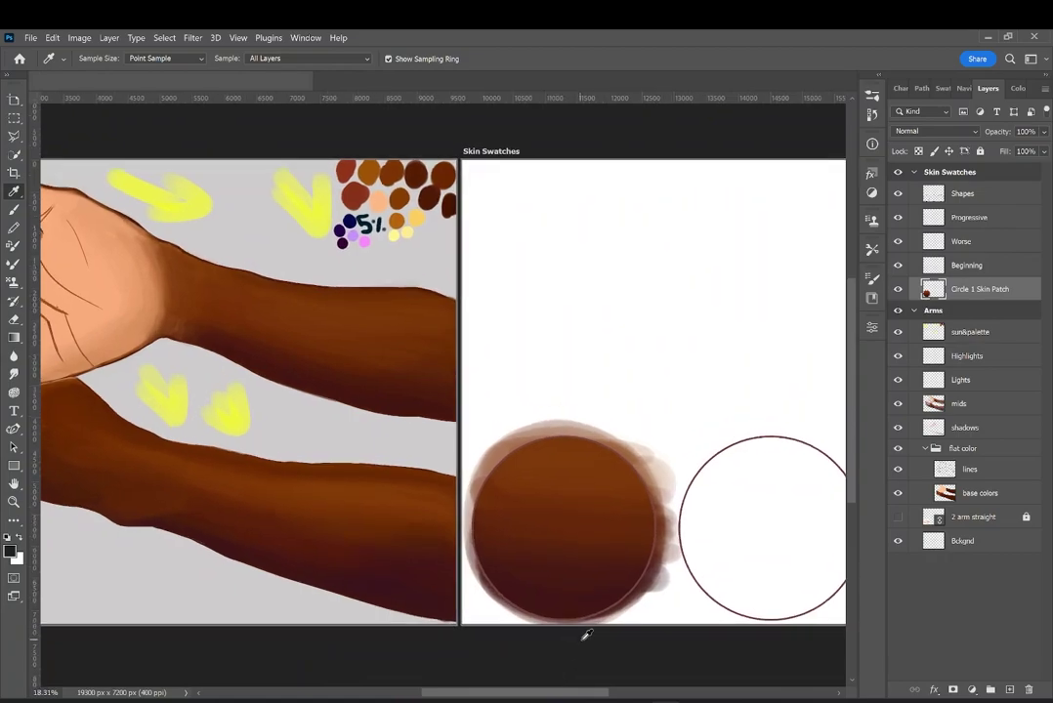
pyautogui.scroll(-1, 606, 621)
pyautogui.click(976, 265)
pyautogui.click(898, 289)
pyautogui.click(898, 290)
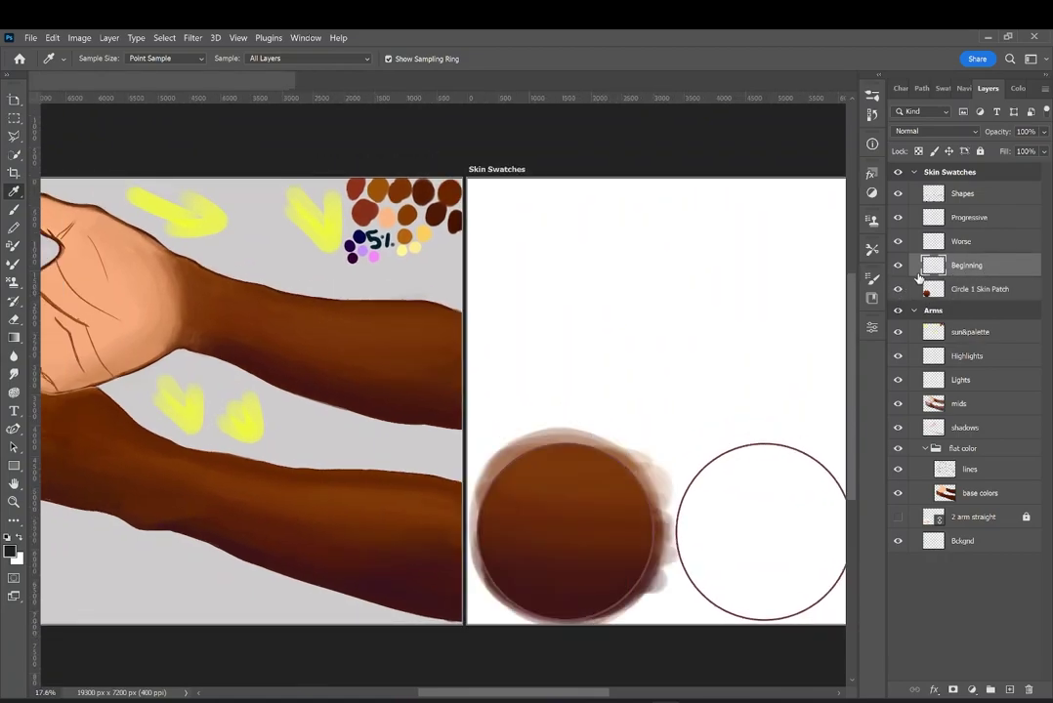
pyautogui.click(899, 290)
pyautogui.click(898, 265)
pyautogui.click(898, 266)
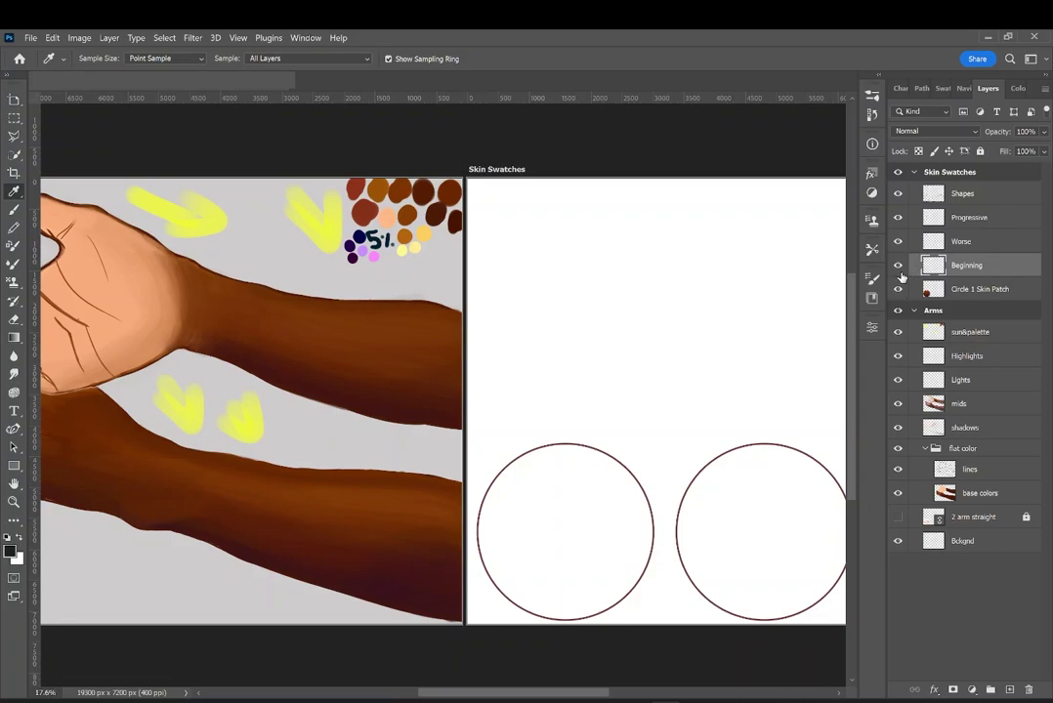
pyautogui.click(898, 289)
# Check the Skin Swatches artboard by toggling its visibility, and collapse the Arms artboard in the layer list.
pyautogui.click(898, 172)
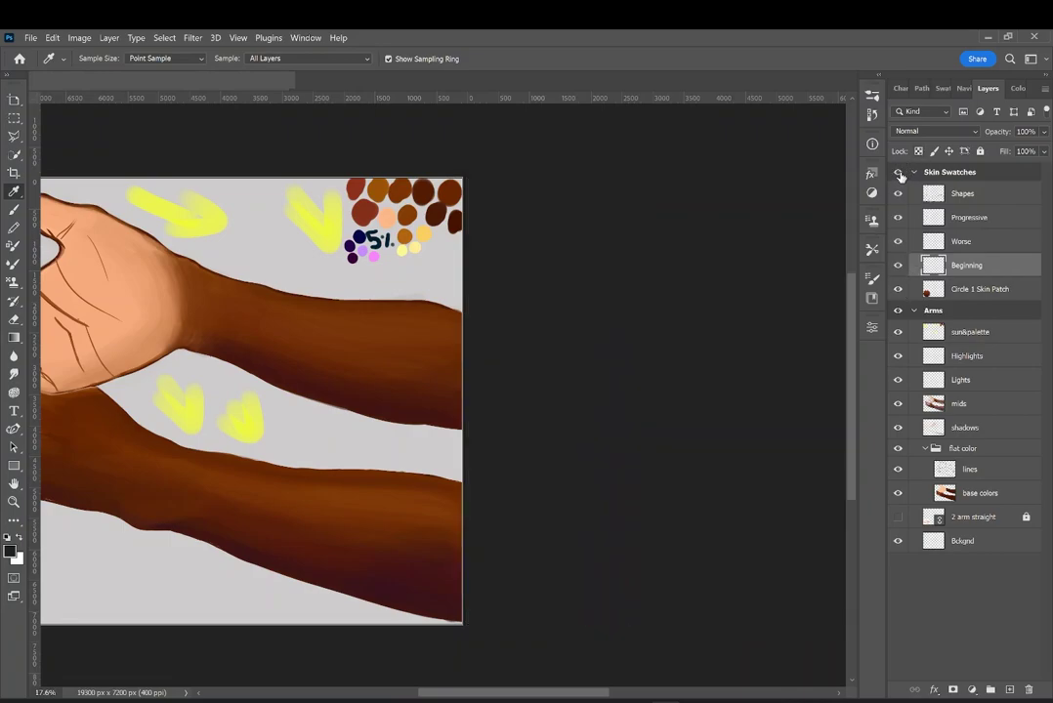
pyautogui.click(898, 172)
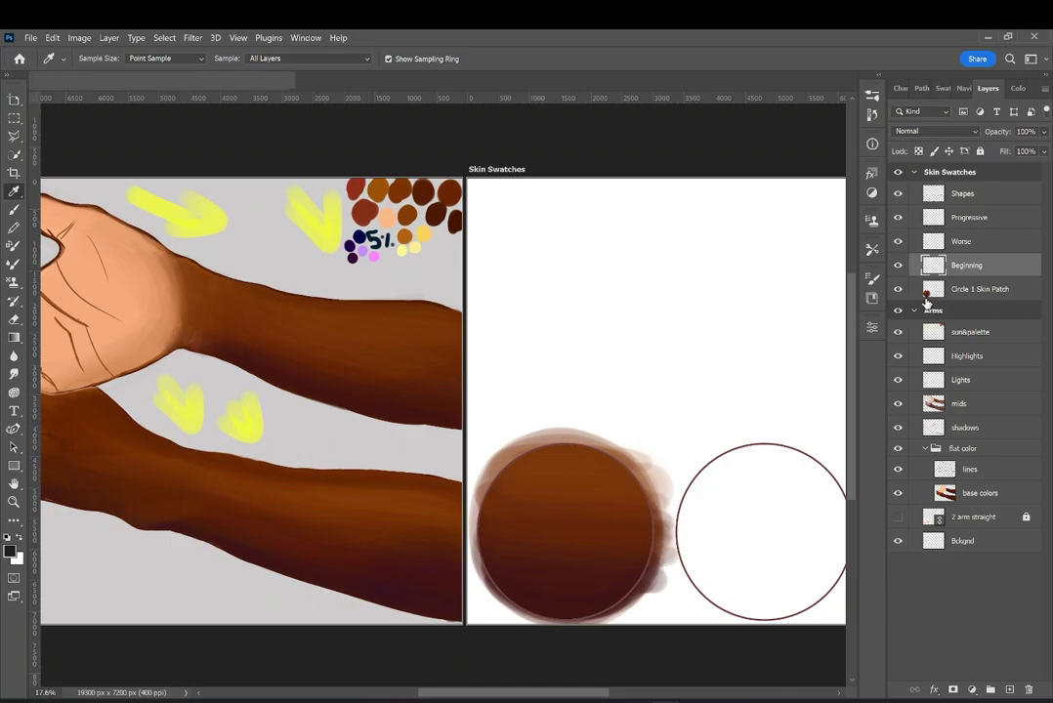
pyautogui.click(928, 310)
pyautogui.click(913, 309)
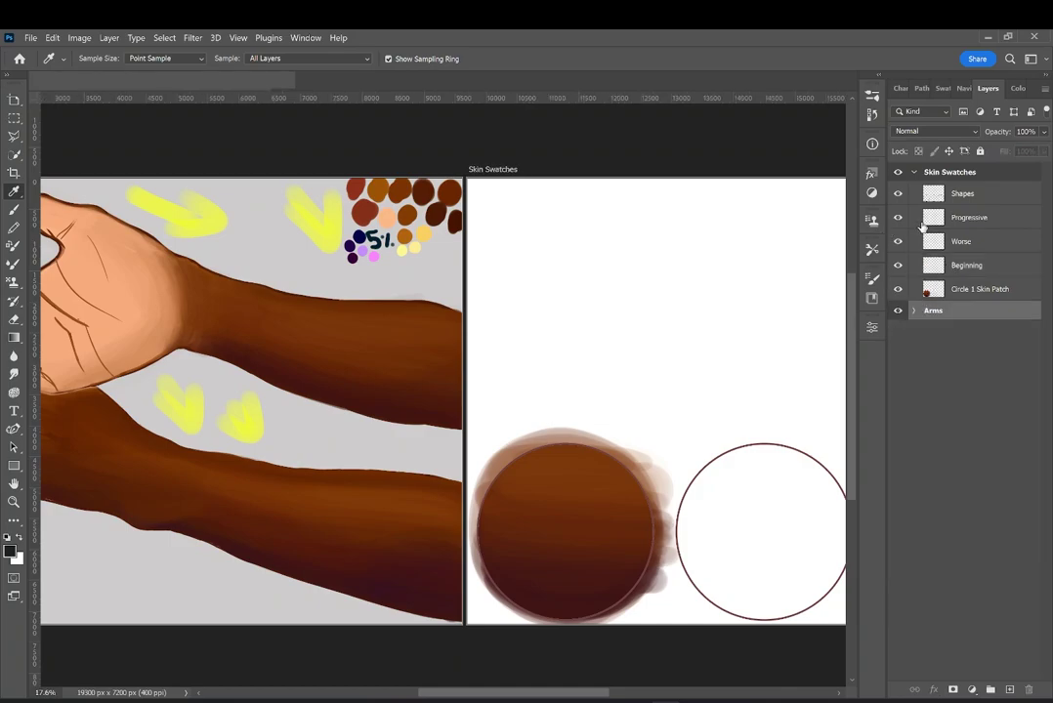
pyautogui.click(900, 270)
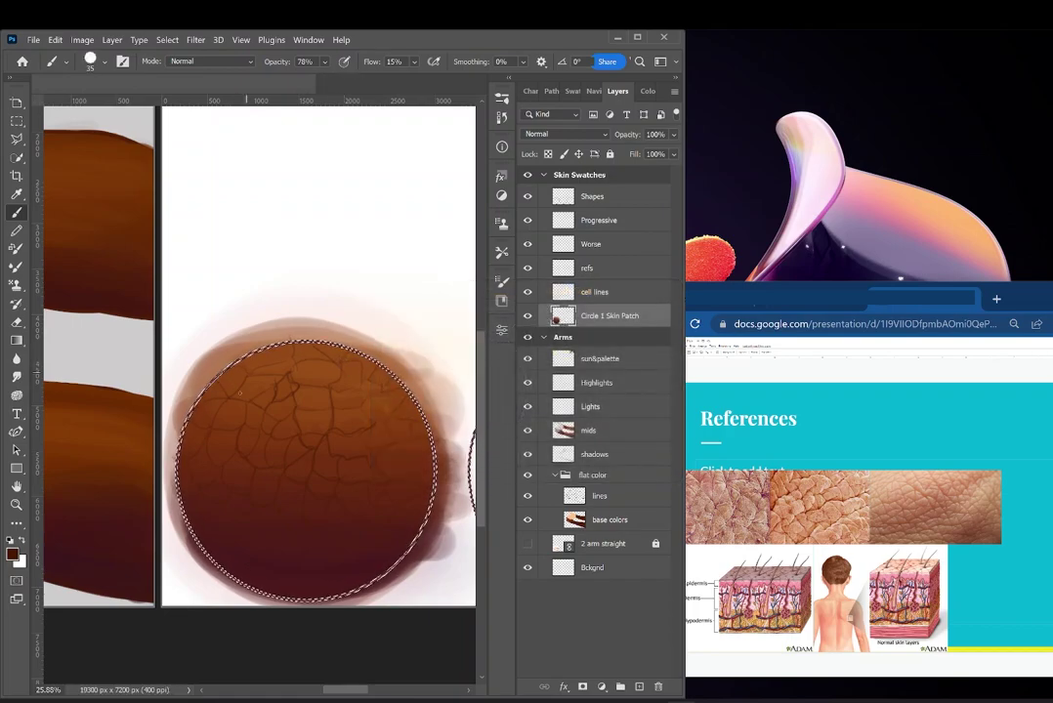
# Invert the circular selection, undo a test stroke above the first skin patch, and reduce the brush size.
pyautogui.click(173, 43)
pyautogui.click(195, 95)
pyautogui.moveTo(273, 240)
pyautogui.mouseDown()
pyautogui.moveTo(276, 278)
pyautogui.moveTo(342, 216)
pyautogui.mouseUp()
pyautogui.hotkey('ctrl', 'z')
pyautogui.press('[')
pyautogui.press('[')
pyautogui.press('[')
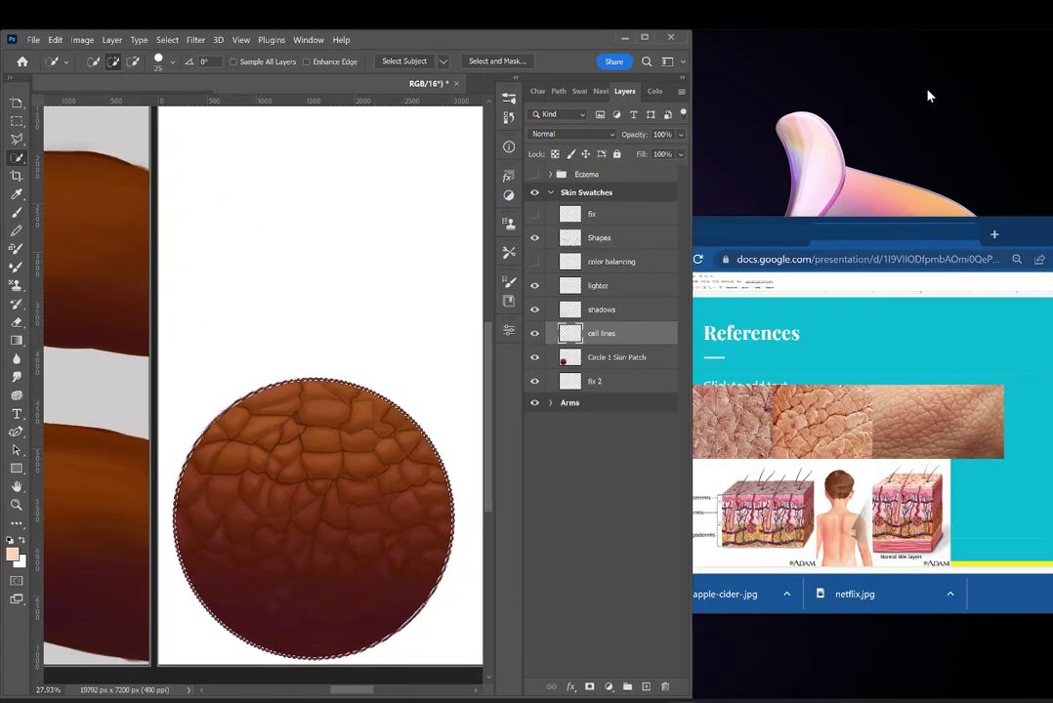
# Duplicate the cell lines layer, hide the original, and compare the patch with the copy toggled off and on.
pyautogui.click(680, 91)
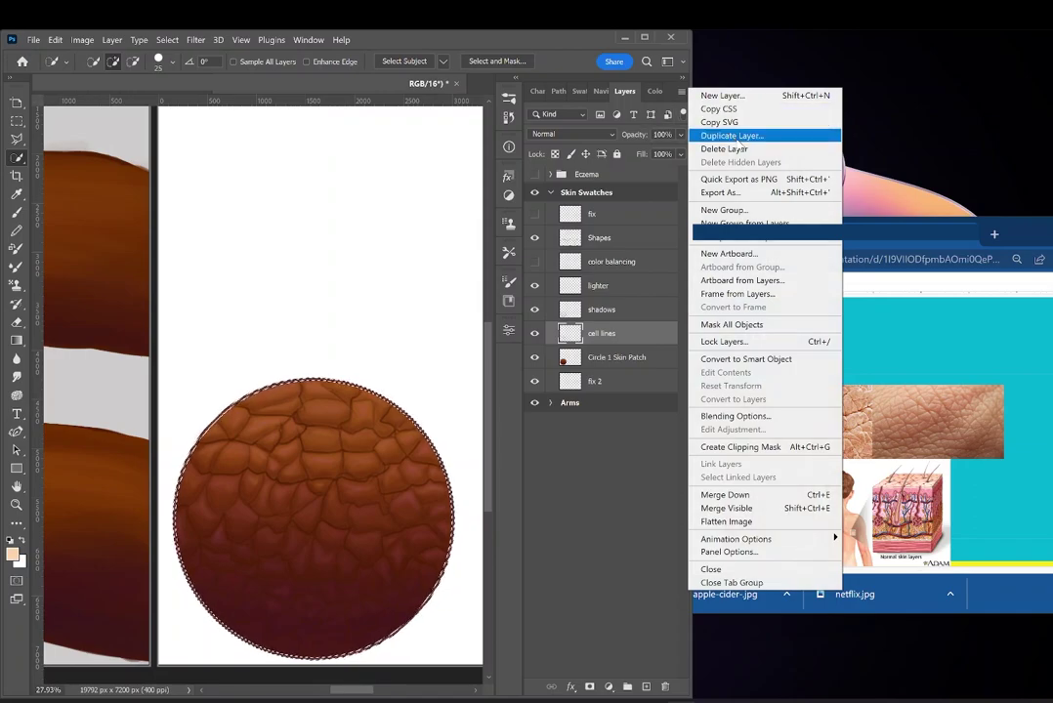
pyautogui.click(731, 135)
pyautogui.click(638, 216)
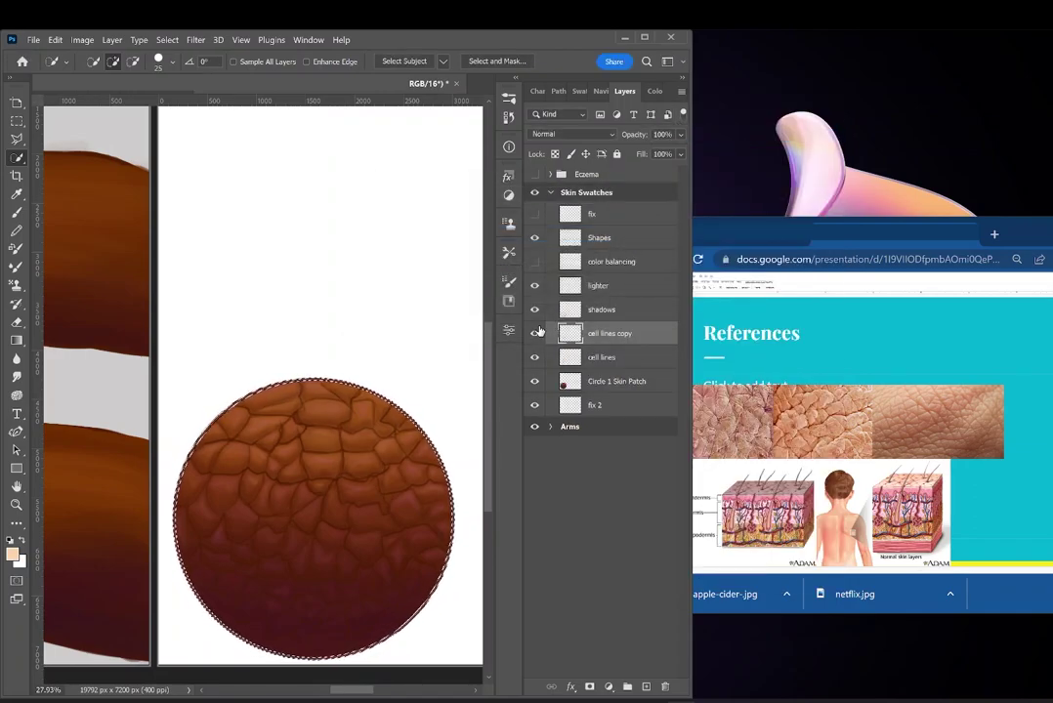
pyautogui.click(535, 359)
pyautogui.click(534, 335)
pyautogui.click(534, 333)
pyautogui.scroll(-2, 486, 398)
pyautogui.scroll(2, 335, 402)
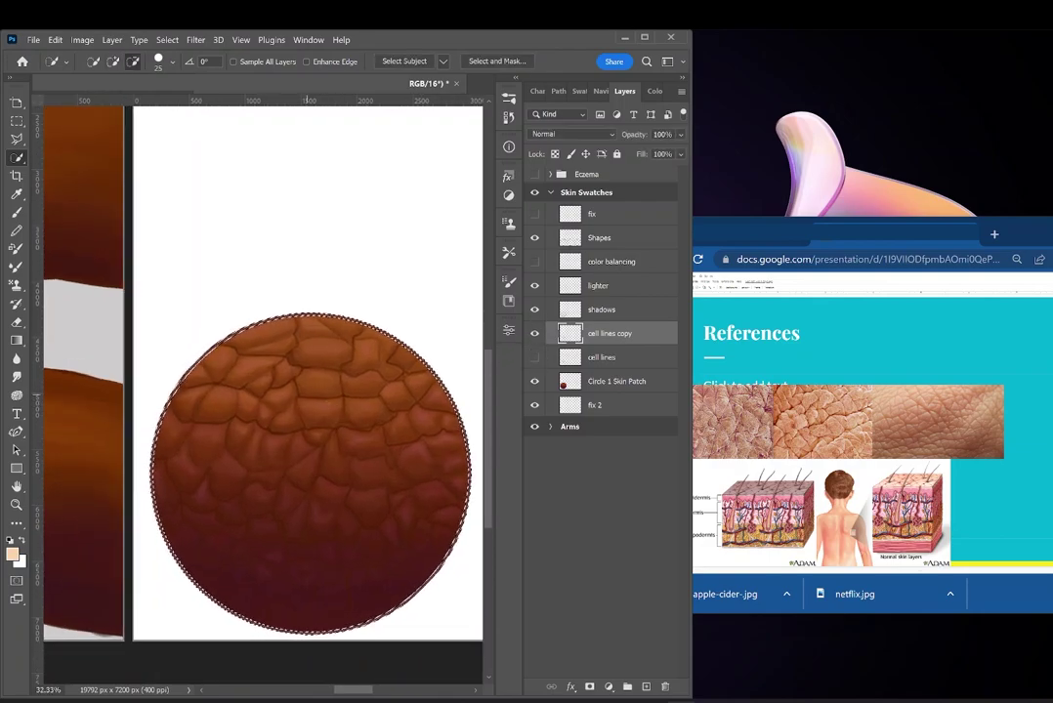
# Sample a dark reddish brown from the lower forearm's shadow for the brush and save the document.
pyautogui.press('b')
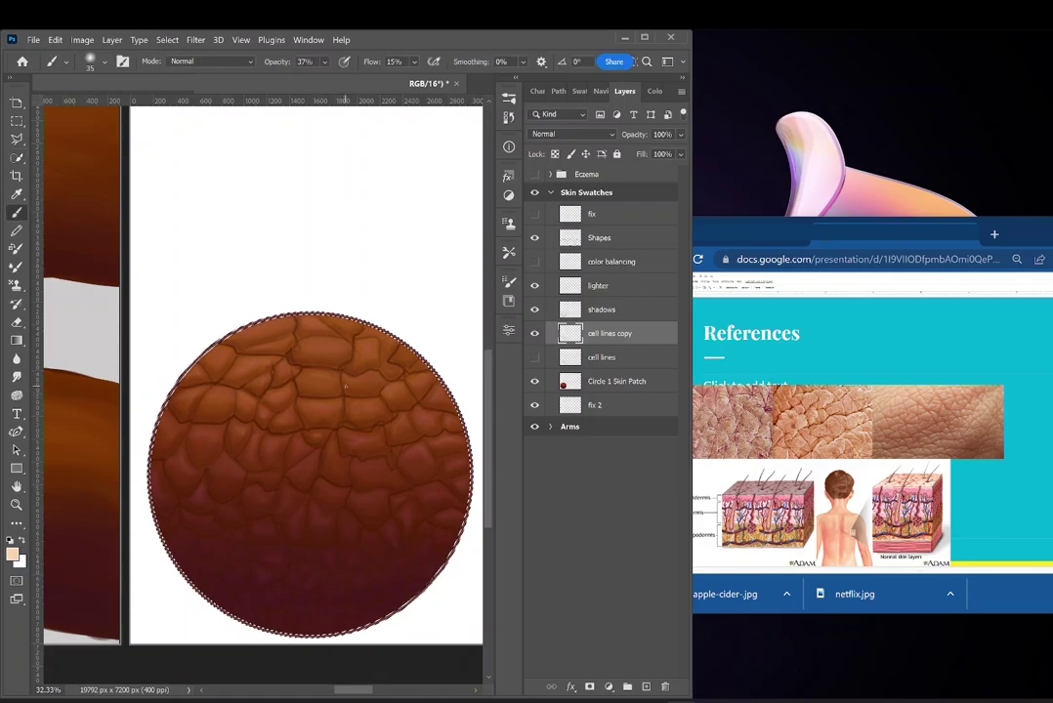
pyautogui.press('i')
pyautogui.click(353, 341)
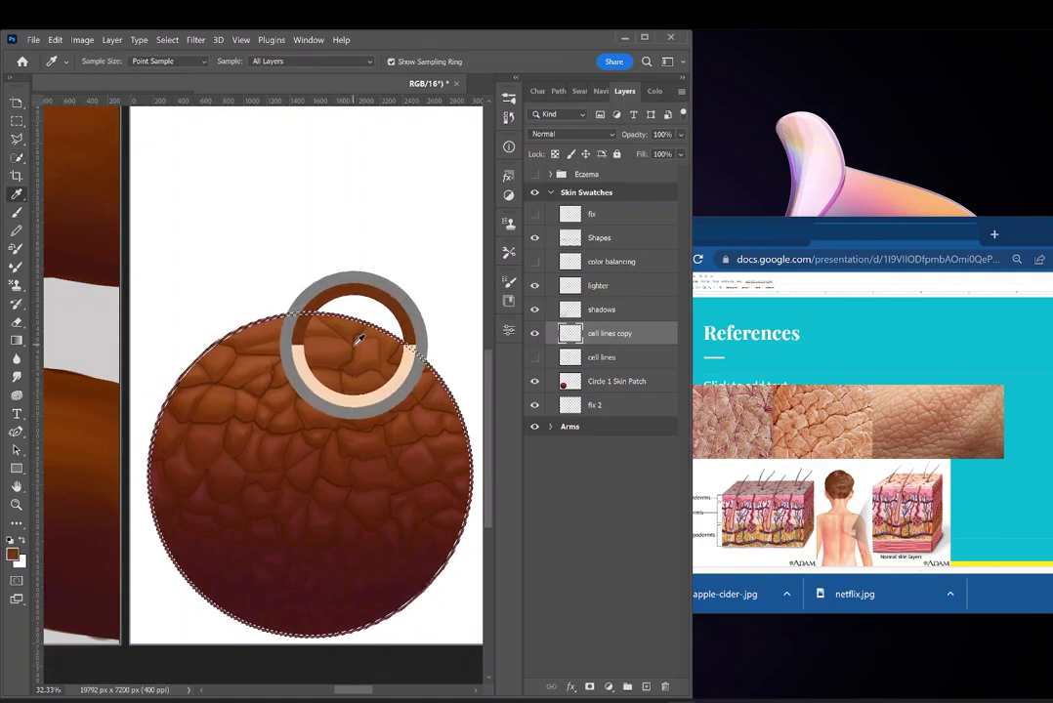
pyautogui.click(102, 617)
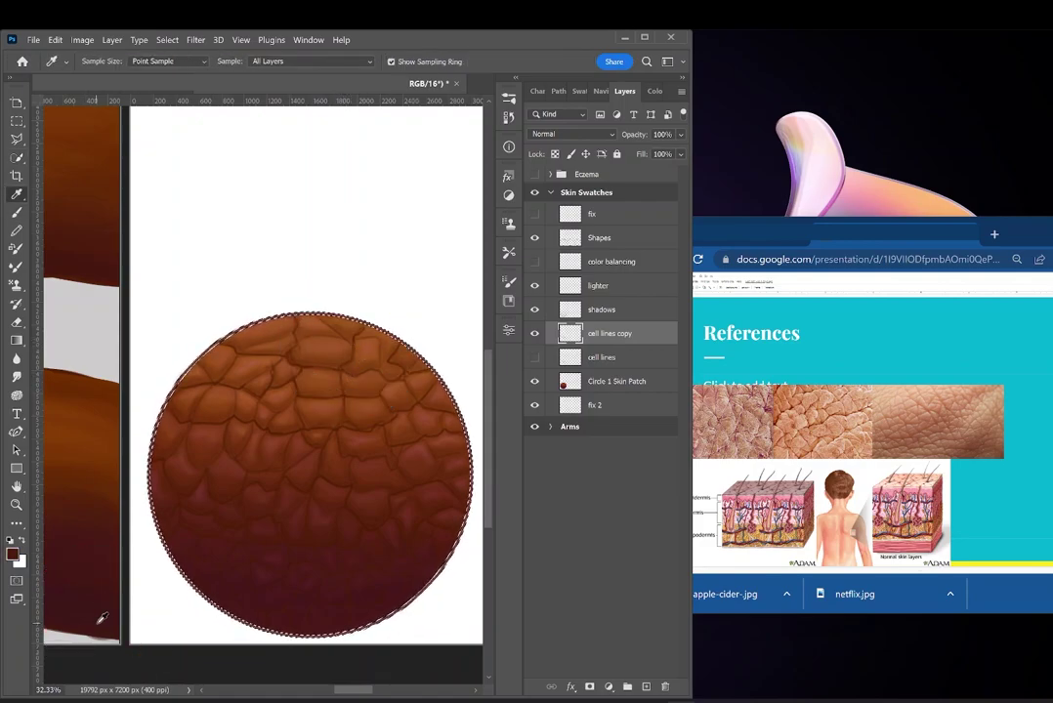
pyautogui.press('b')
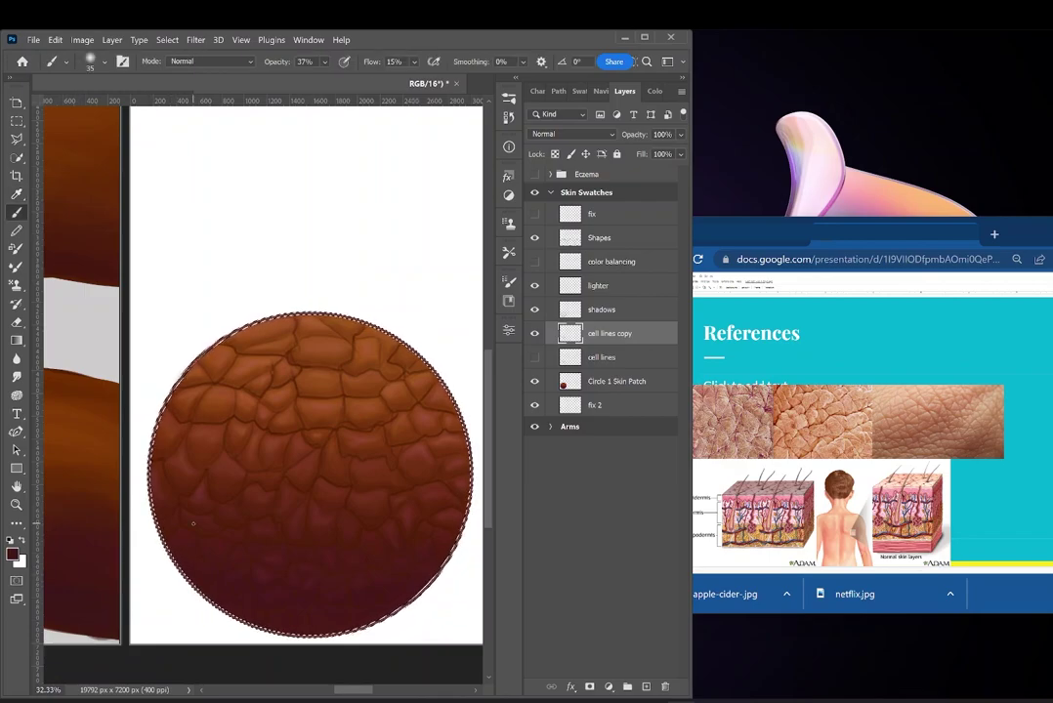
pyautogui.hotkey('ctrl', 's')
# Examine the skin patch's shading with the cell lines copy and Circle 1 Skin Patch layers toggled off and on.
pyautogui.click(540, 334)
pyautogui.click(536, 334)
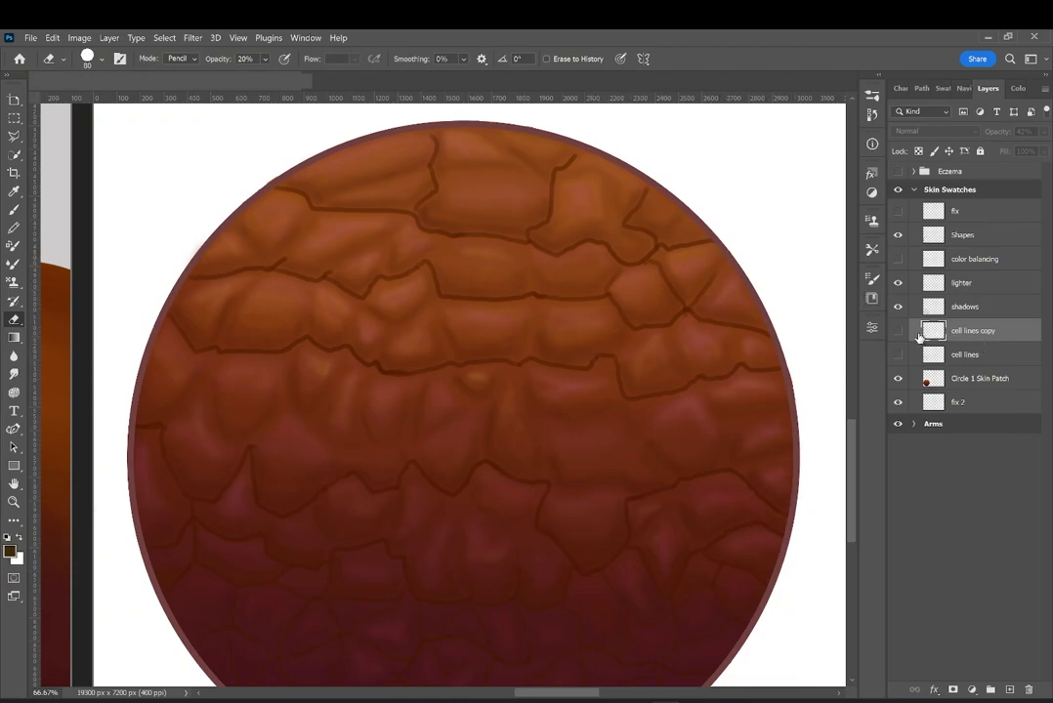
pyautogui.click(897, 333)
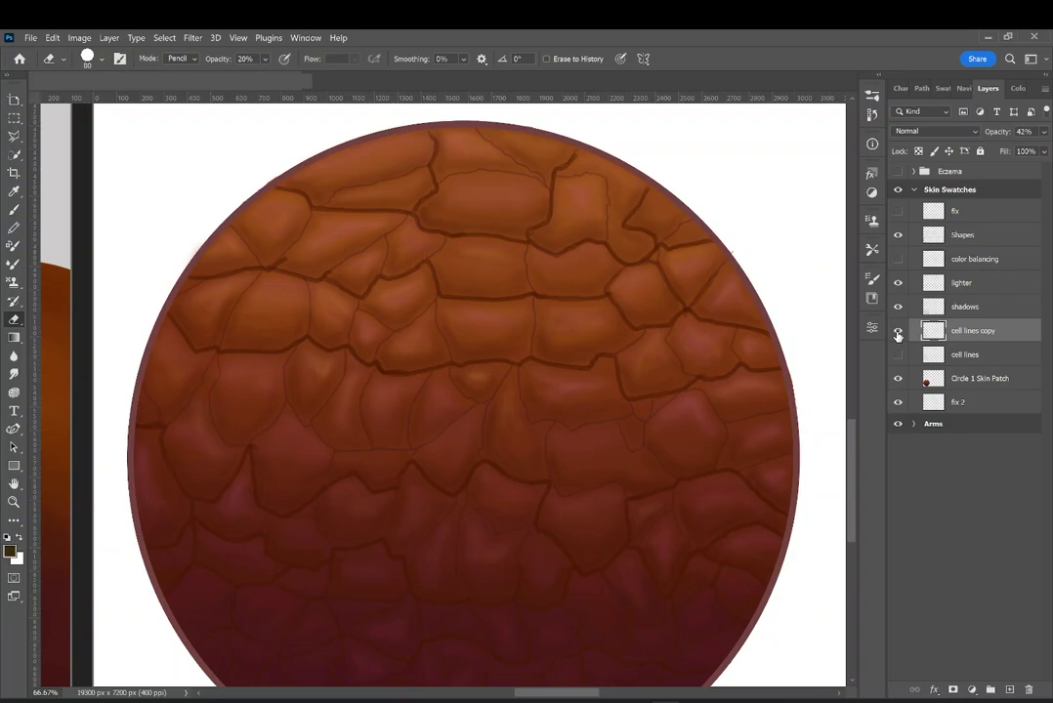
pyautogui.click(899, 334)
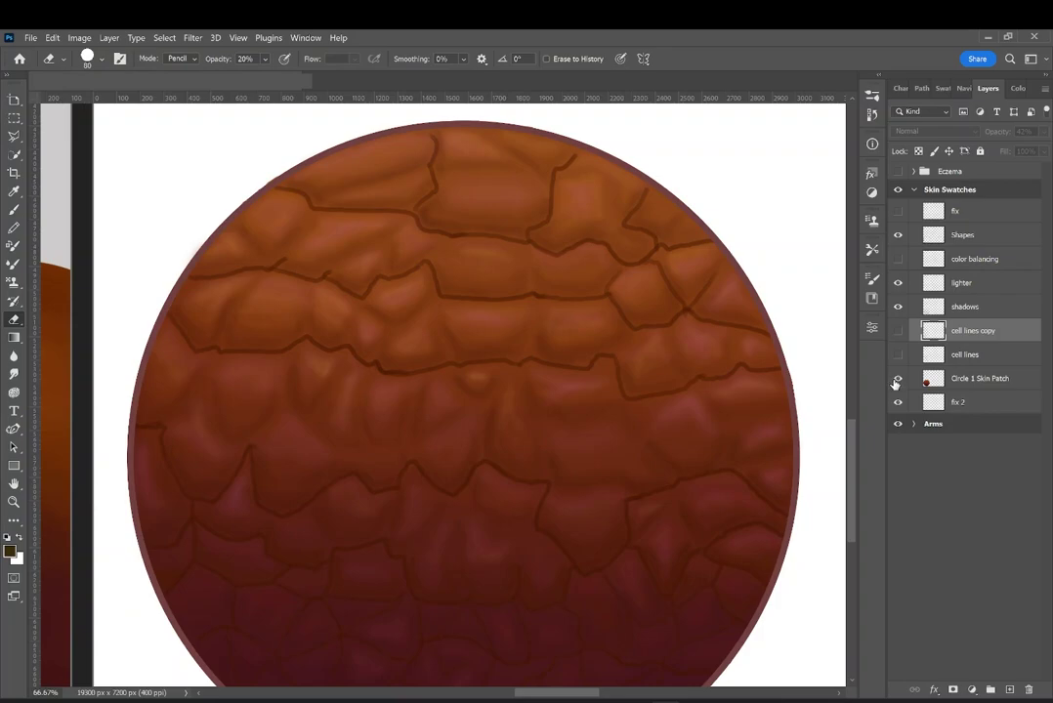
pyautogui.click(897, 381)
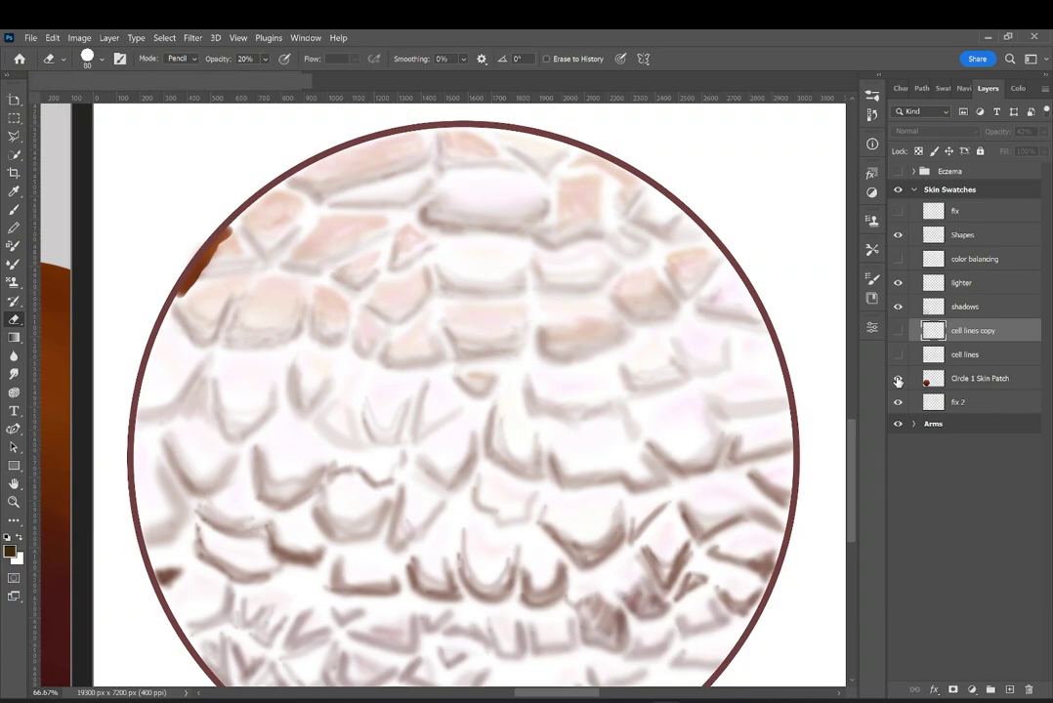
pyautogui.click(897, 381)
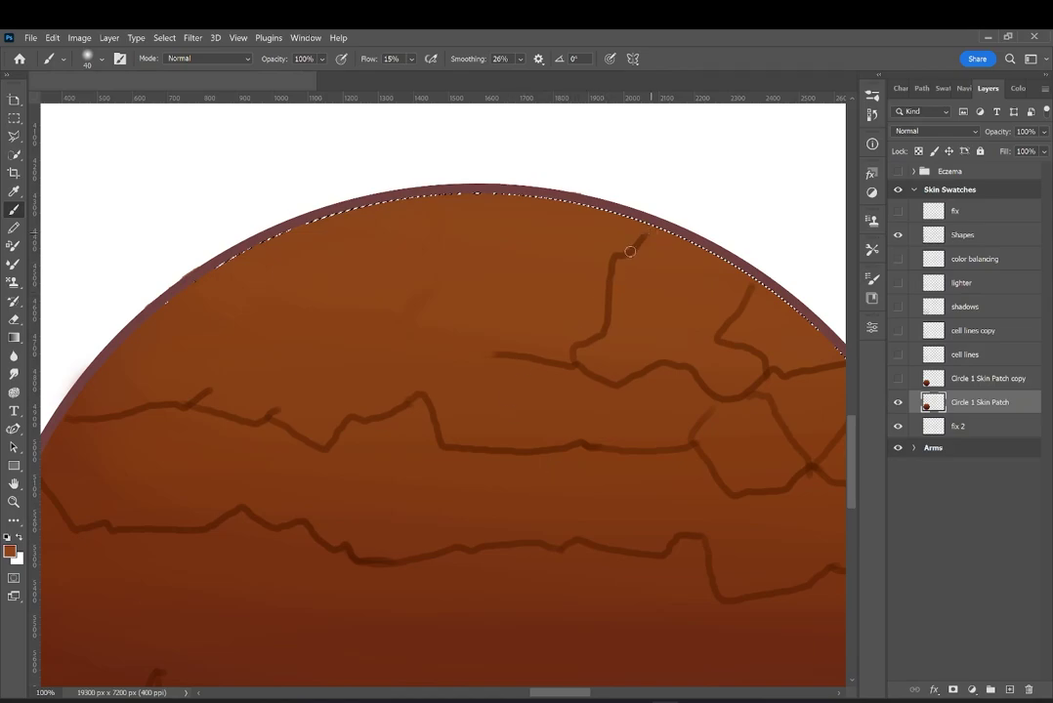
# Undo the last brush stroke, sample the orange-brown beside the upper crack line, and paint over its left end on Circle 1 Skin Patch.
pyautogui.hotkey('ctrl', 'z')
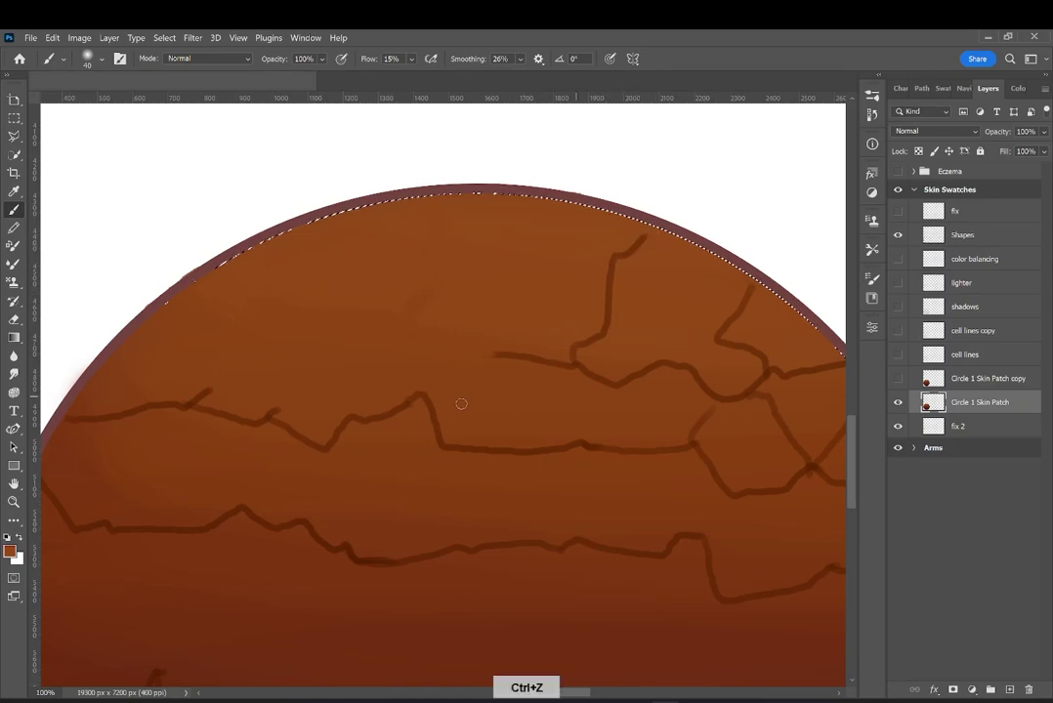
pyautogui.press('i')
pyautogui.click(228, 395)
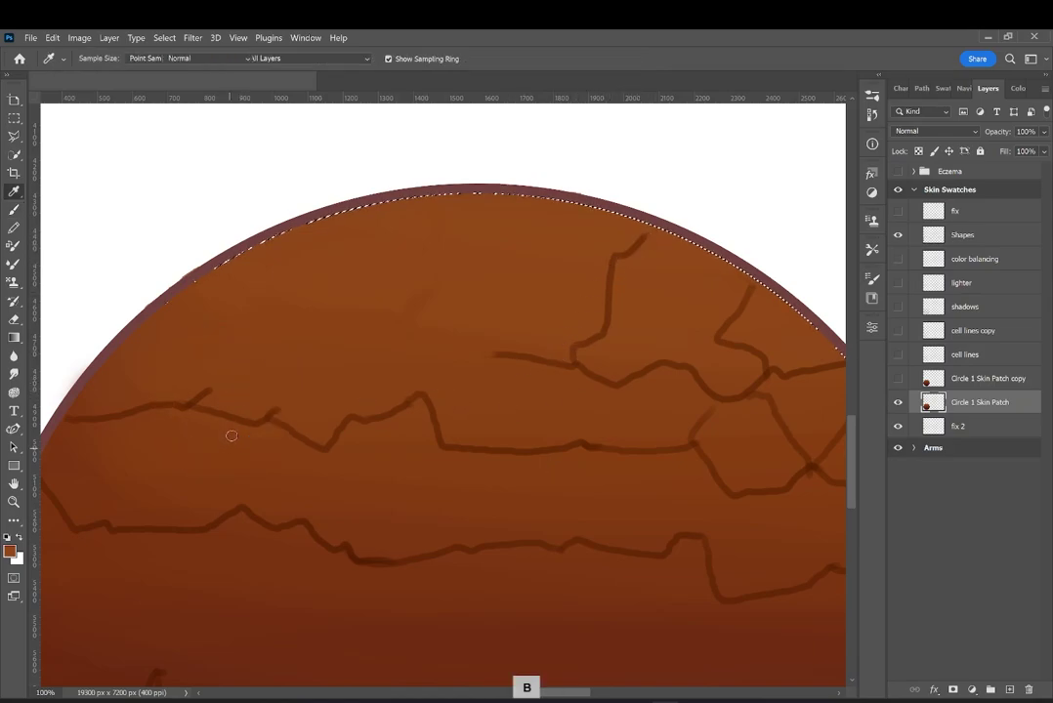
pyautogui.press('b')
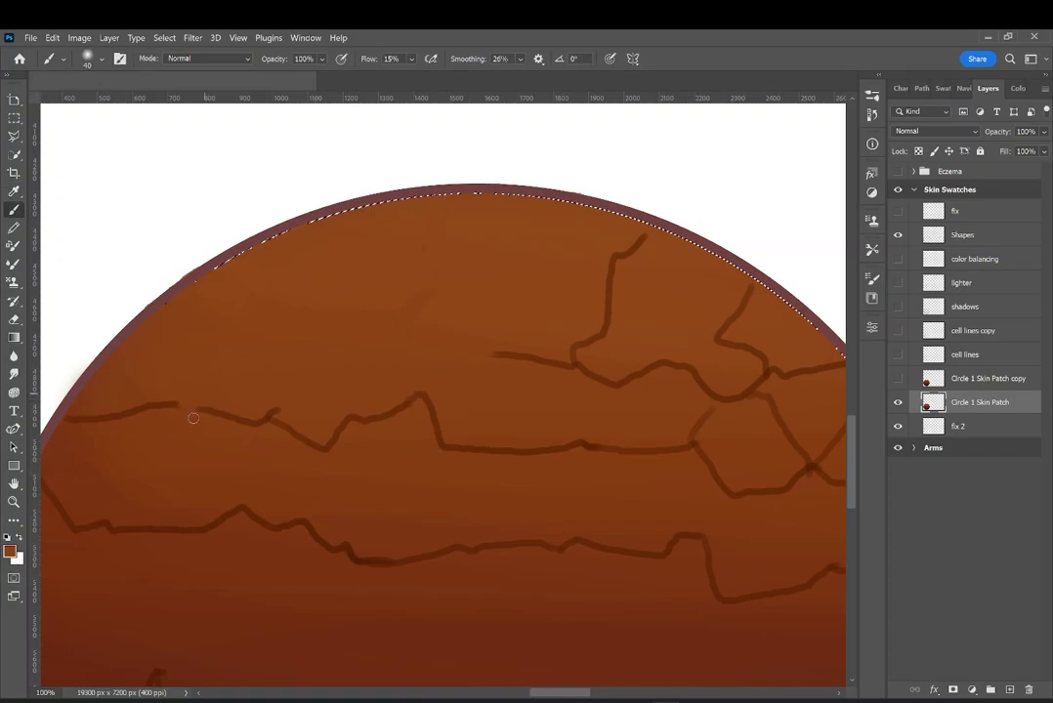
pyautogui.moveTo(136, 407); pyautogui.dragTo(118, 414)
# Sample the darker brown near the circle's left edge and blend the covered crack area with the brush enlarged to 80.
pyautogui.press('i')
pyautogui.click(90, 434)
pyautogui.press('b')
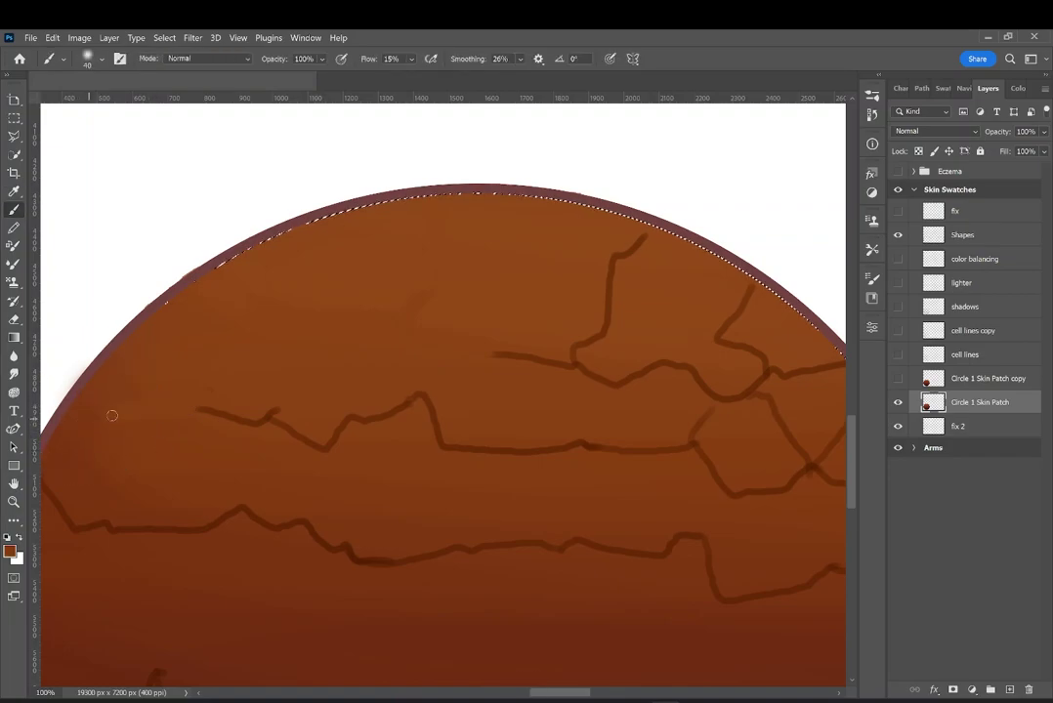
pyautogui.press(']')
pyautogui.press(']')
pyautogui.press(']')
pyautogui.press(']')
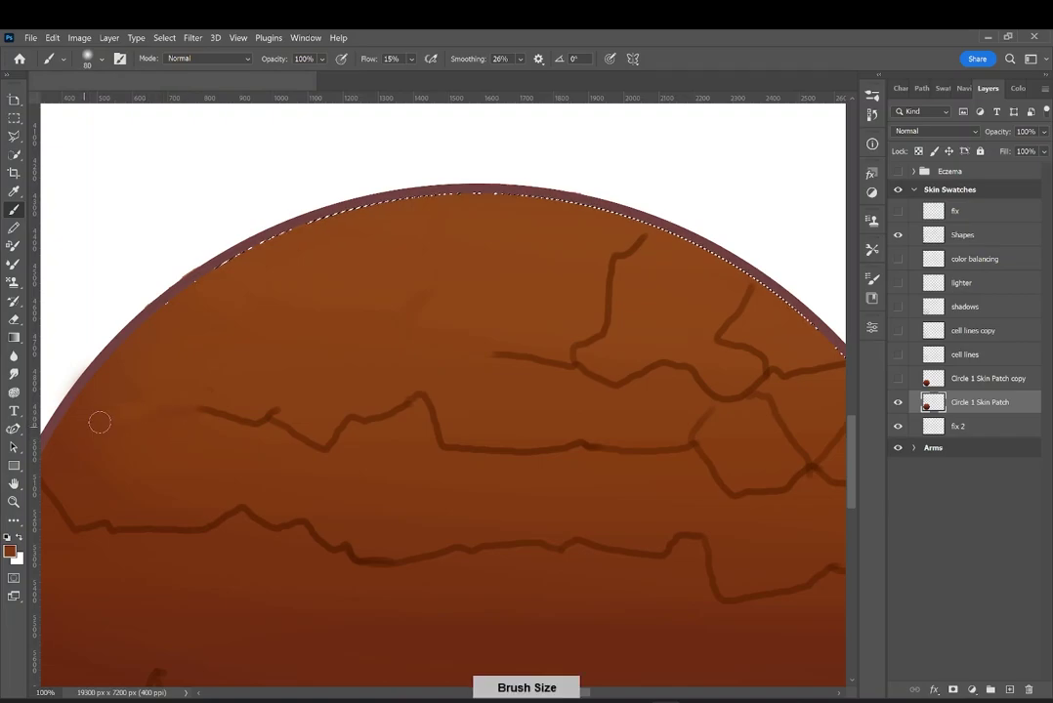
# Sample the orange-brown beside the upper-left crack line's end and paint over that end with a smaller brush on Circle 1 Skin Patch.
pyautogui.press('i')
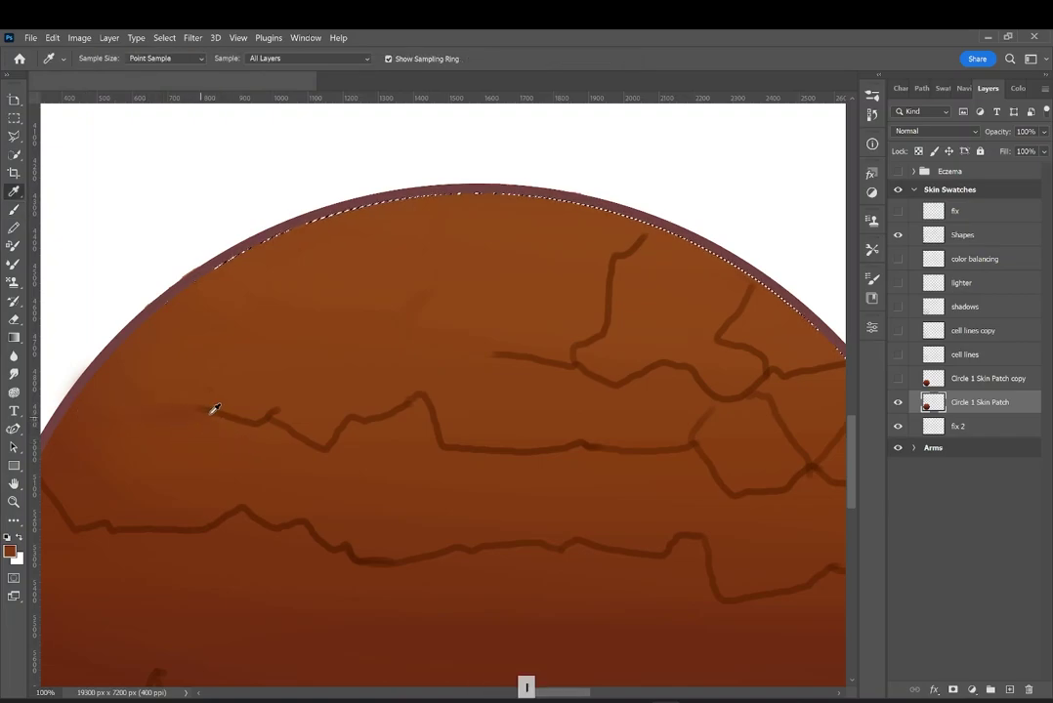
pyautogui.click(221, 419)
pyautogui.press('b')
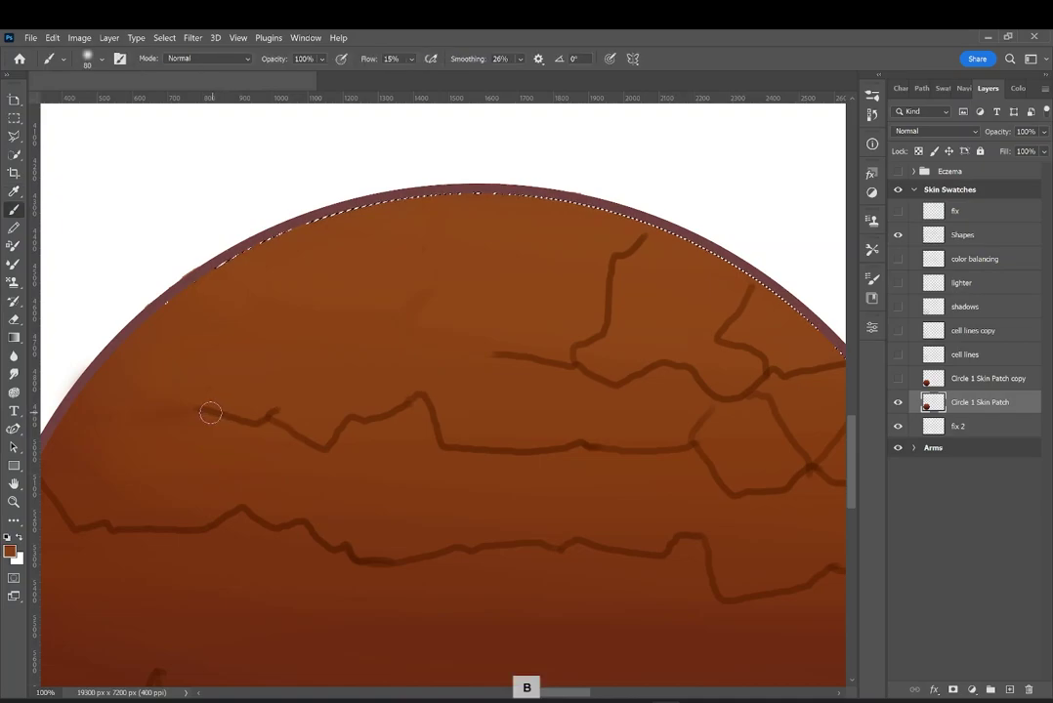
pyautogui.press('[')
pyautogui.press('[')
pyautogui.press('[')
pyautogui.moveTo(190, 409)
pyautogui.mouseDown()
pyautogui.moveTo(115, 402)
pyautogui.moveTo(245, 416)
pyautogui.moveTo(186, 318)
pyautogui.moveTo(260, 426)
pyautogui.moveTo(243, 427)
pyautogui.moveTo(278, 409)
pyautogui.moveTo(201, 394)
pyautogui.mouseUp()
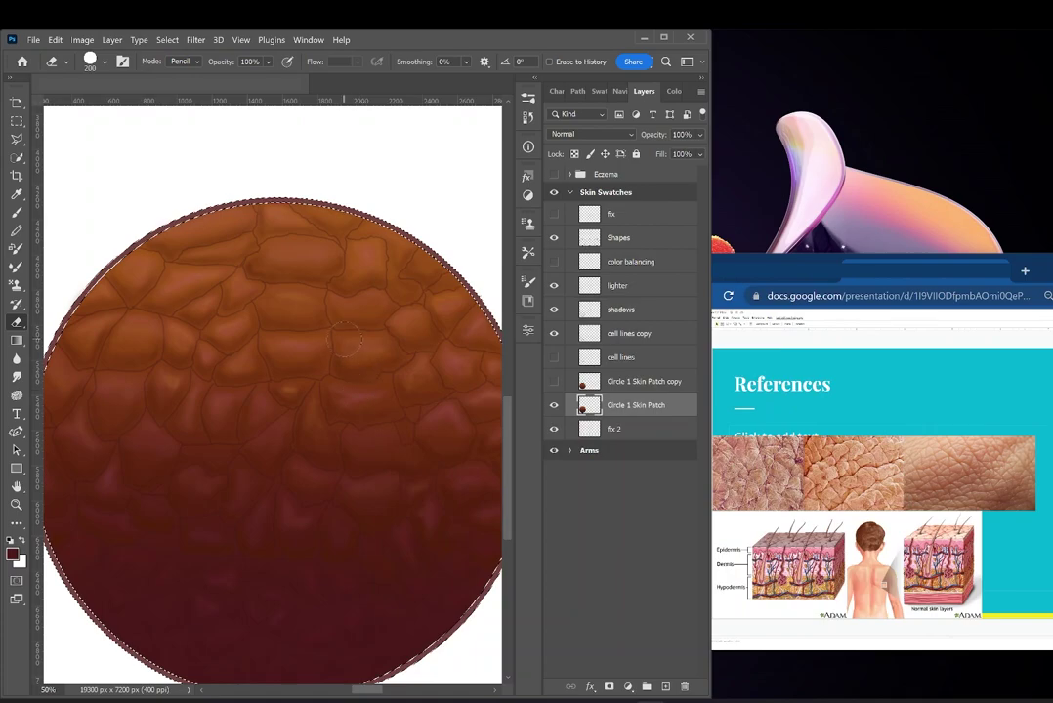
# Compare the skin patch with the cell lines layer shown and hidden.
pyautogui.press(']')
pyautogui.press(']')
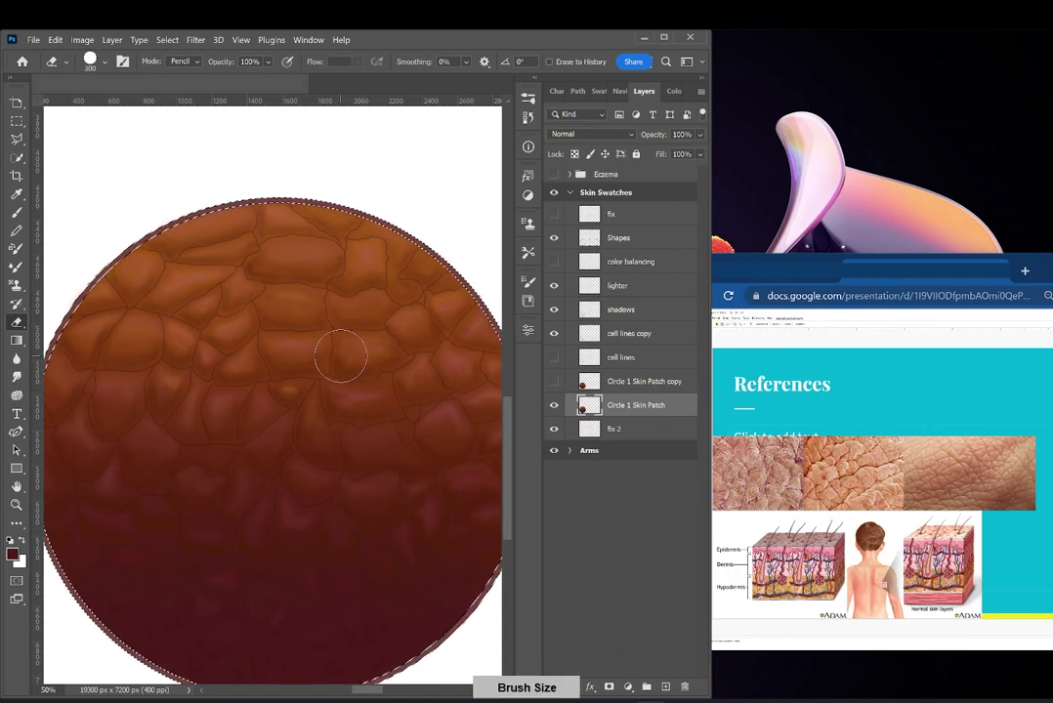
pyautogui.press('[')
pyautogui.press('[')
pyautogui.press('[')
pyautogui.hotkey('ctrl', '+')
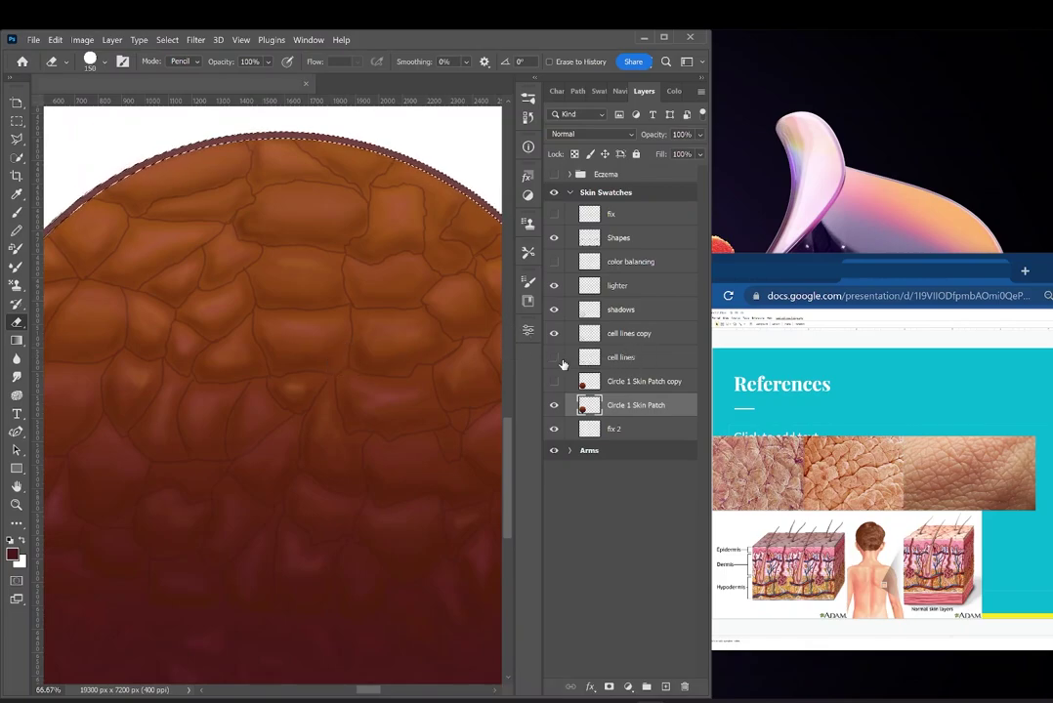
pyautogui.click(553, 358)
pyautogui.click(554, 357)
# Clean up the line work on the cell lines copy layer with the eraser reduced to 9.
pyautogui.click(628, 335)
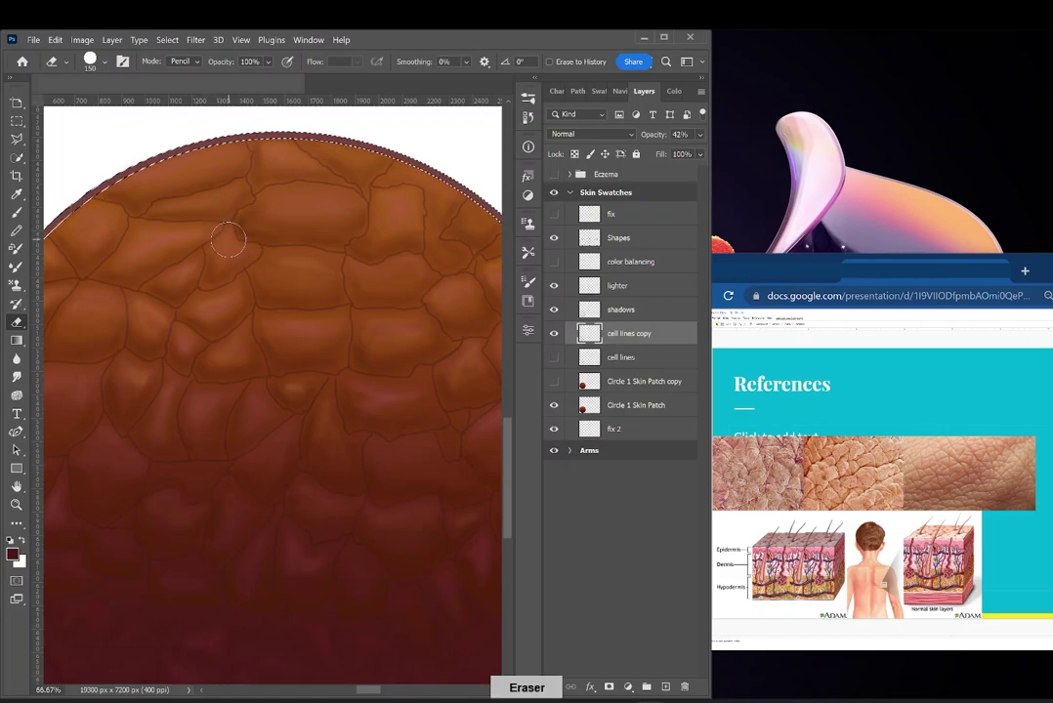
pyautogui.press('[')
pyautogui.press('[')
pyautogui.press('[')
pyautogui.press('[')
pyautogui.press('[')
pyautogui.press('[')
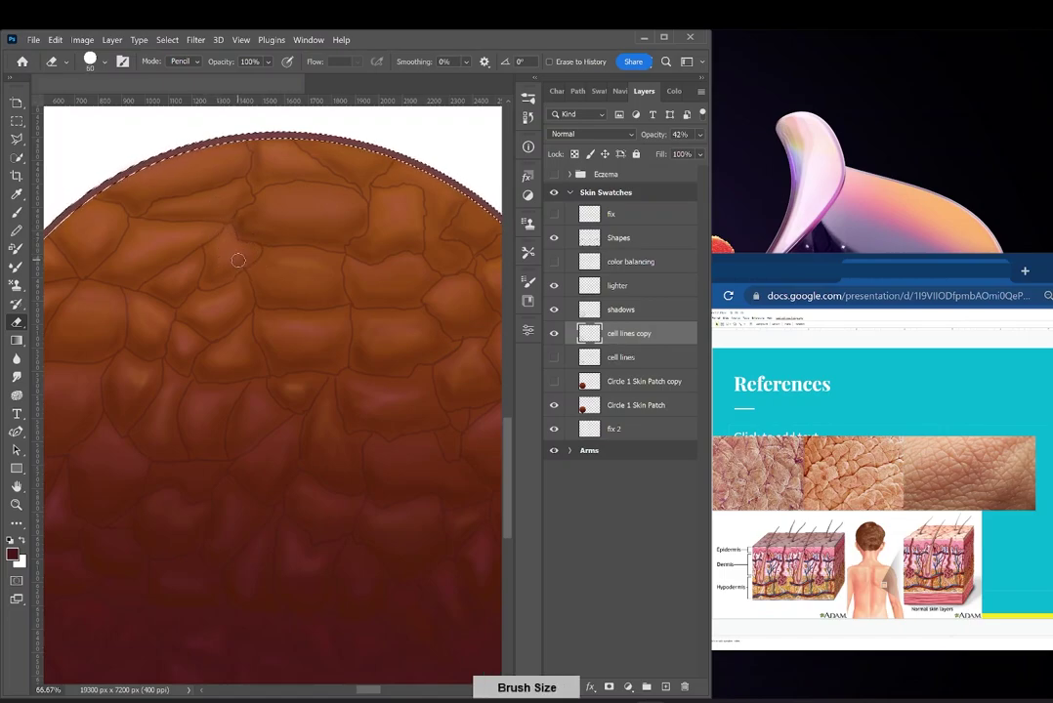
pyautogui.scroll(1, 242, 269)
pyautogui.scroll(3, 242, 269)
pyautogui.press('[')
pyautogui.press('[')
pyautogui.press('[')
pyautogui.press('[')
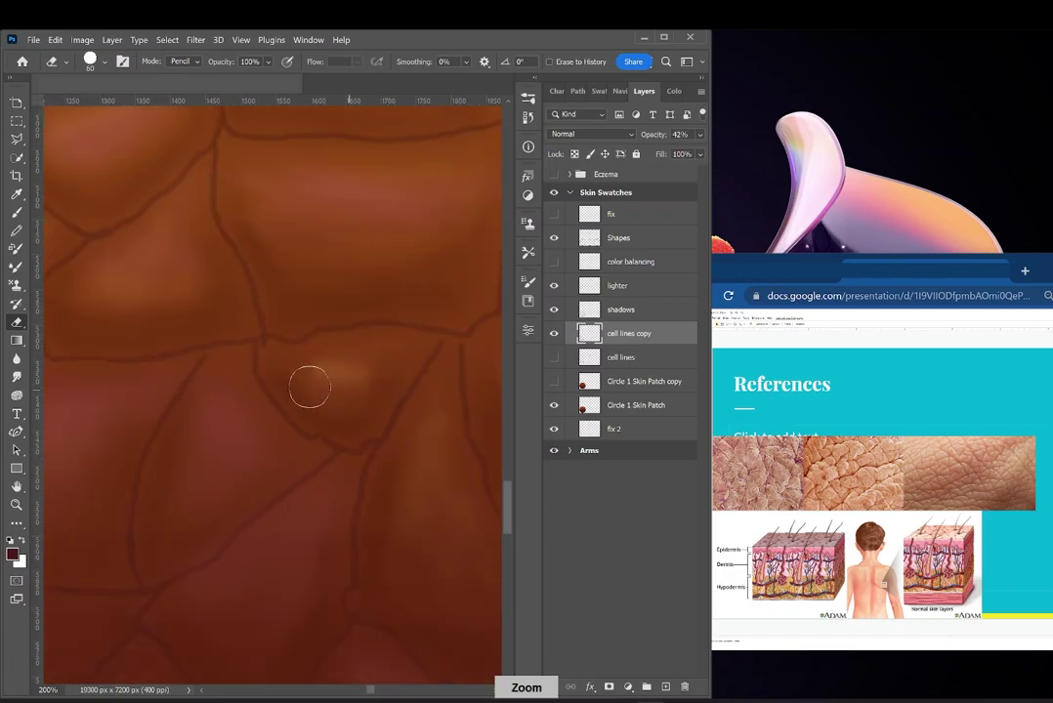
pyautogui.press('[')
pyautogui.press('[')
pyautogui.press('[')
pyautogui.press('[')
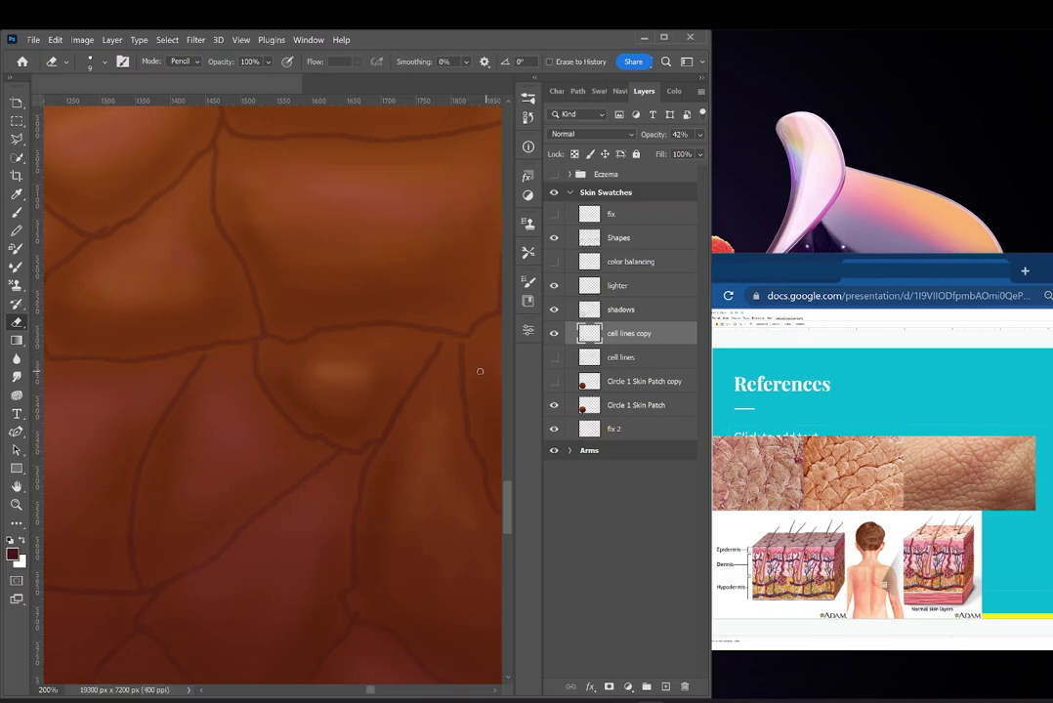
pyautogui.moveTo(507, 504); pyautogui.dragTo(507, 464)
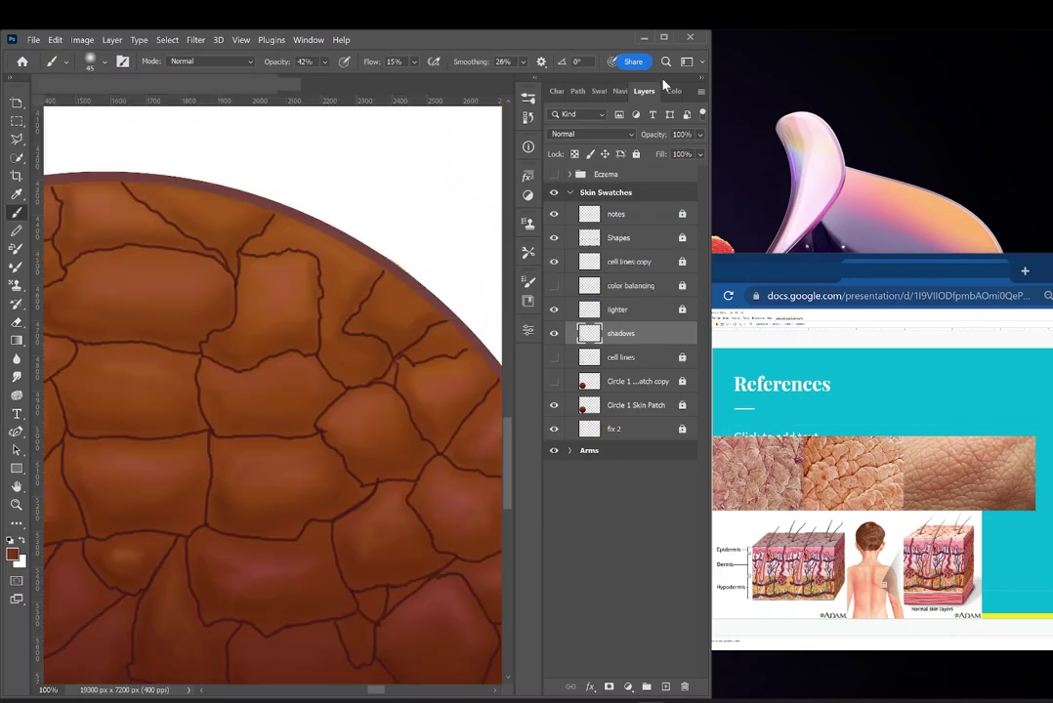
# Load the Shapes layer's outline as a selection and ready the brush for painting inside the circle on the shadows layer.
pyautogui.keyDown('ctrl'); pyautogui.click(589, 238); pyautogui.keyUp('ctrl')
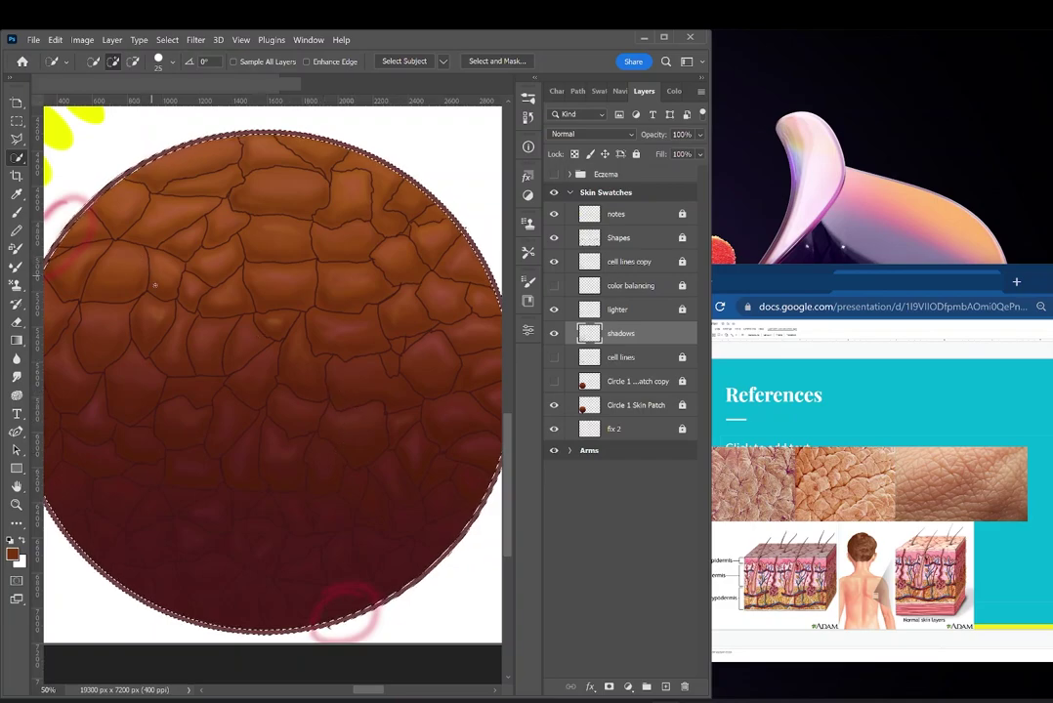
pyautogui.press('b')
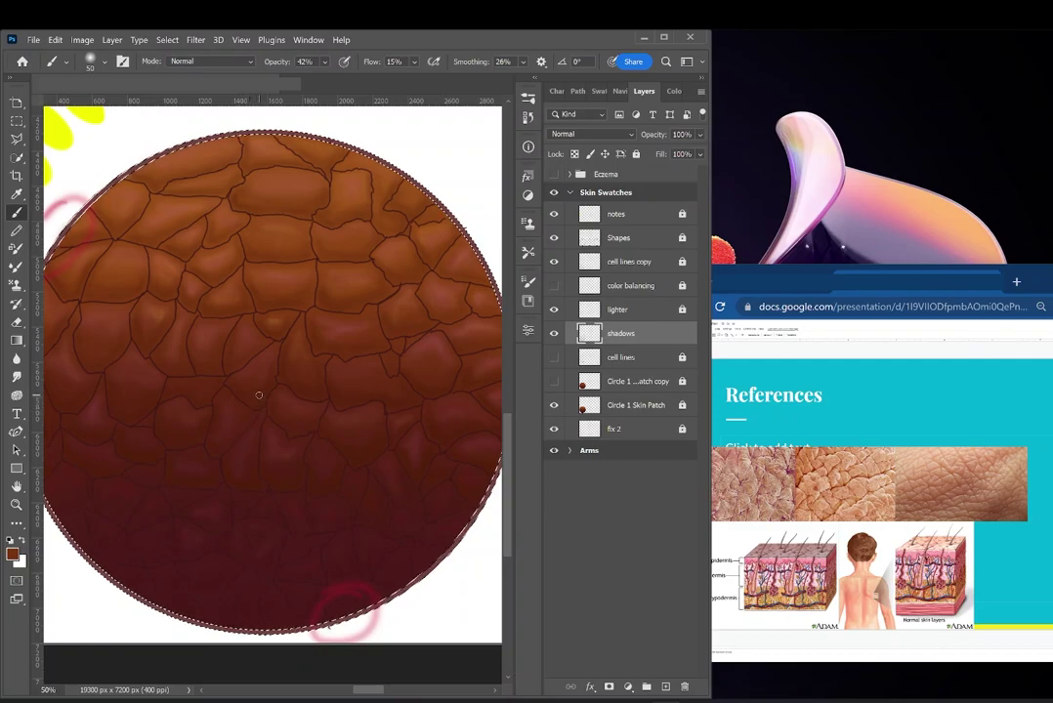
pyautogui.scroll(3, 259, 396)
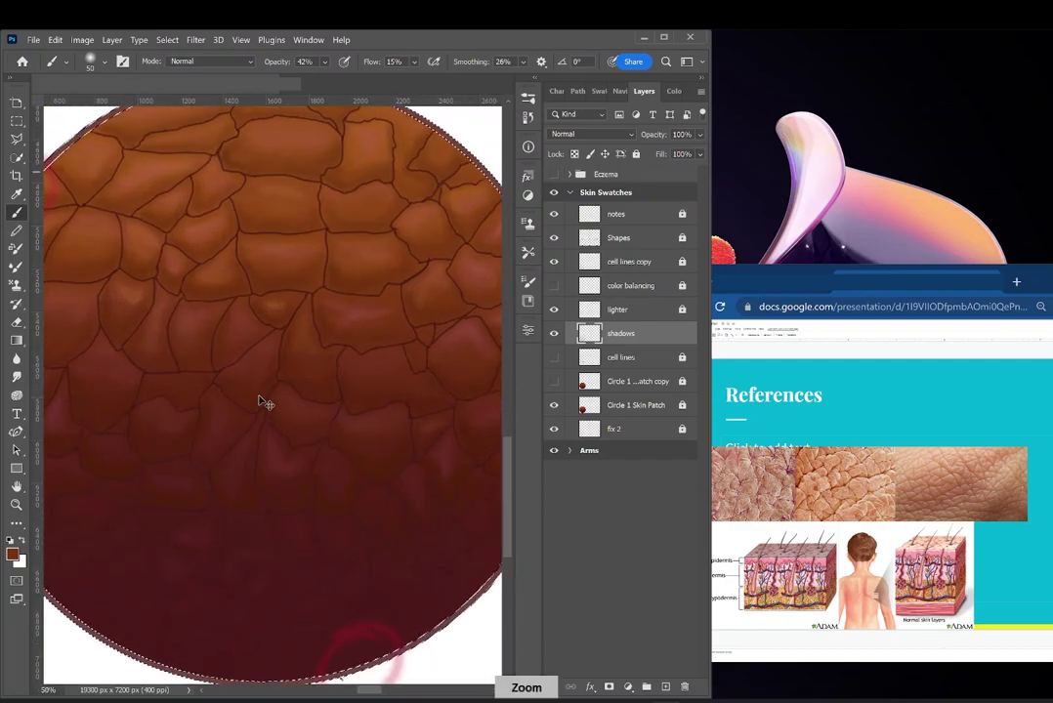
pyautogui.scroll(1, 259, 395)
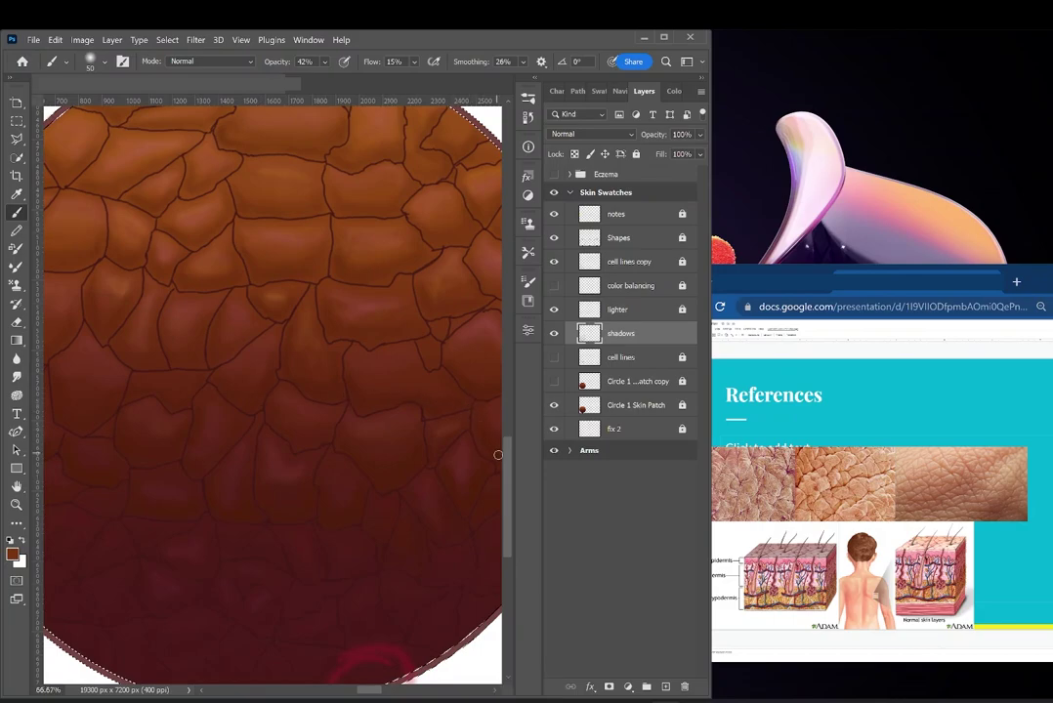
pyautogui.scroll(3, 508, 459)
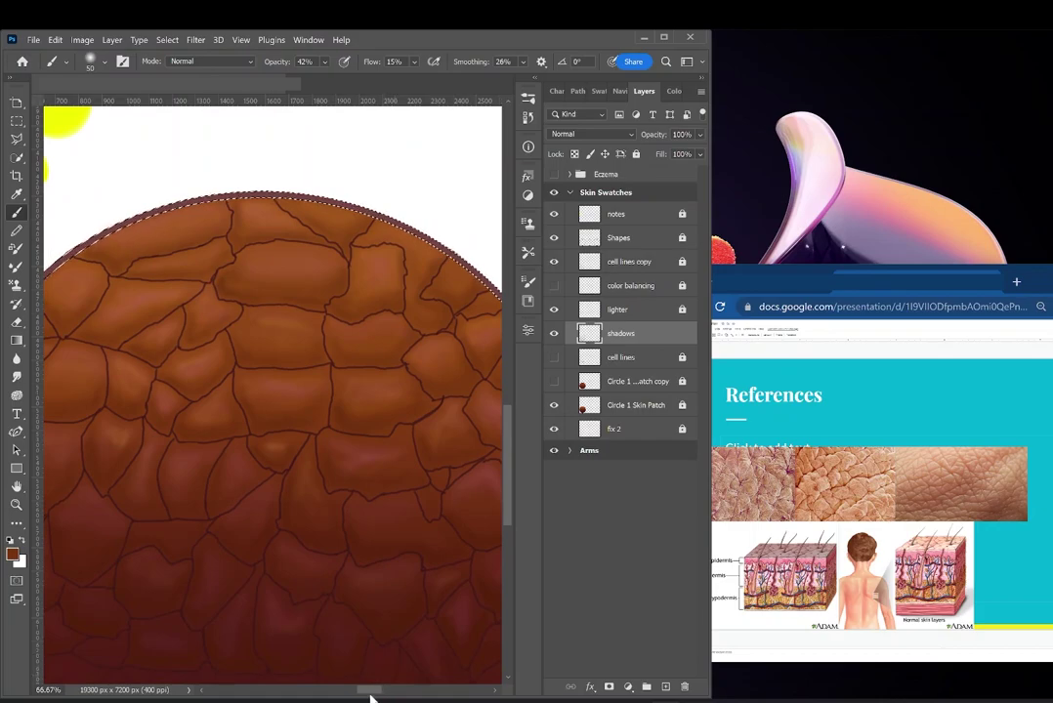
pyautogui.moveTo(373, 695); pyautogui.dragTo(383, 688)
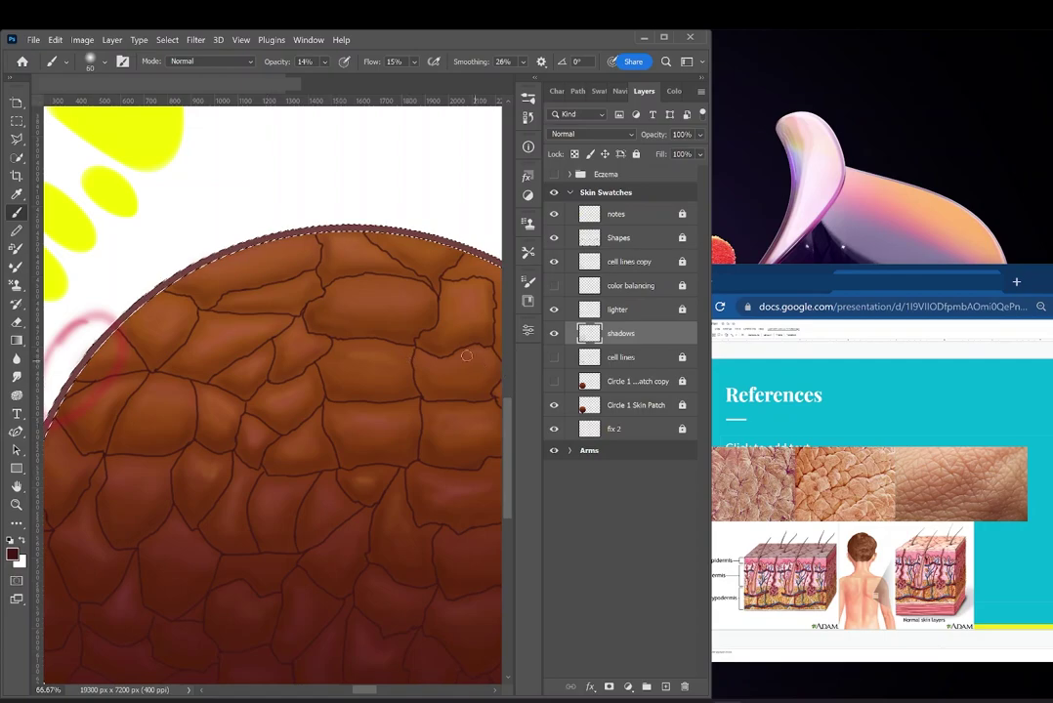
# Shade along the cell edges on the shadows layer with dark reddish brown at 14% opacity, varying the brush size between 45 and 70.
pyautogui.press('[')
pyautogui.press('[')
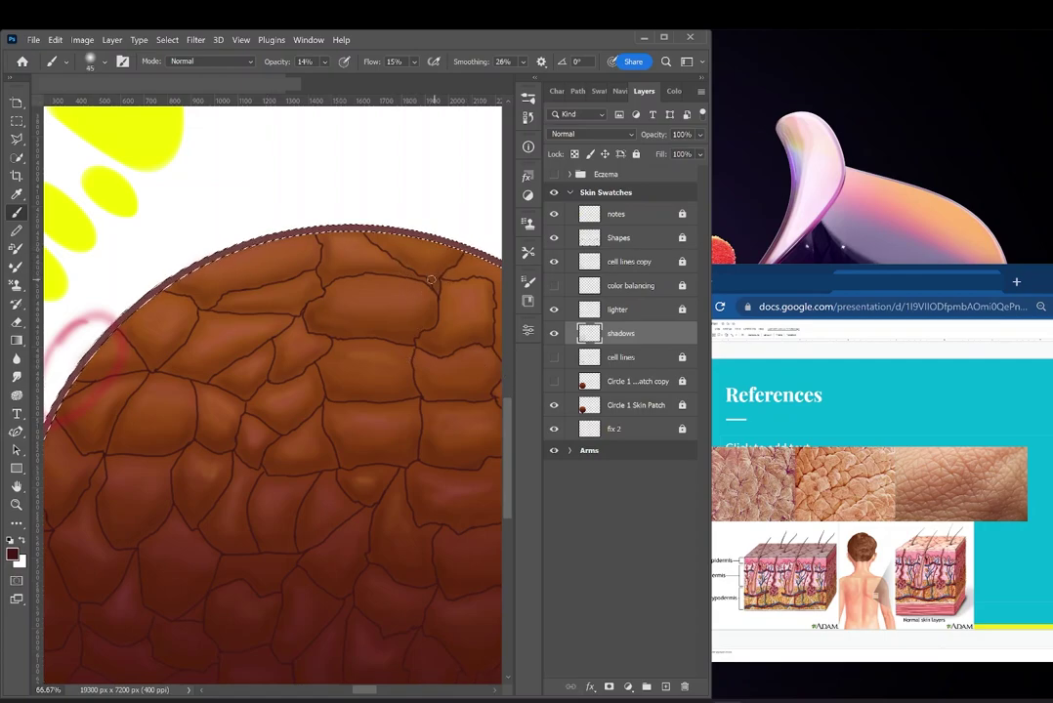
pyautogui.press('[')
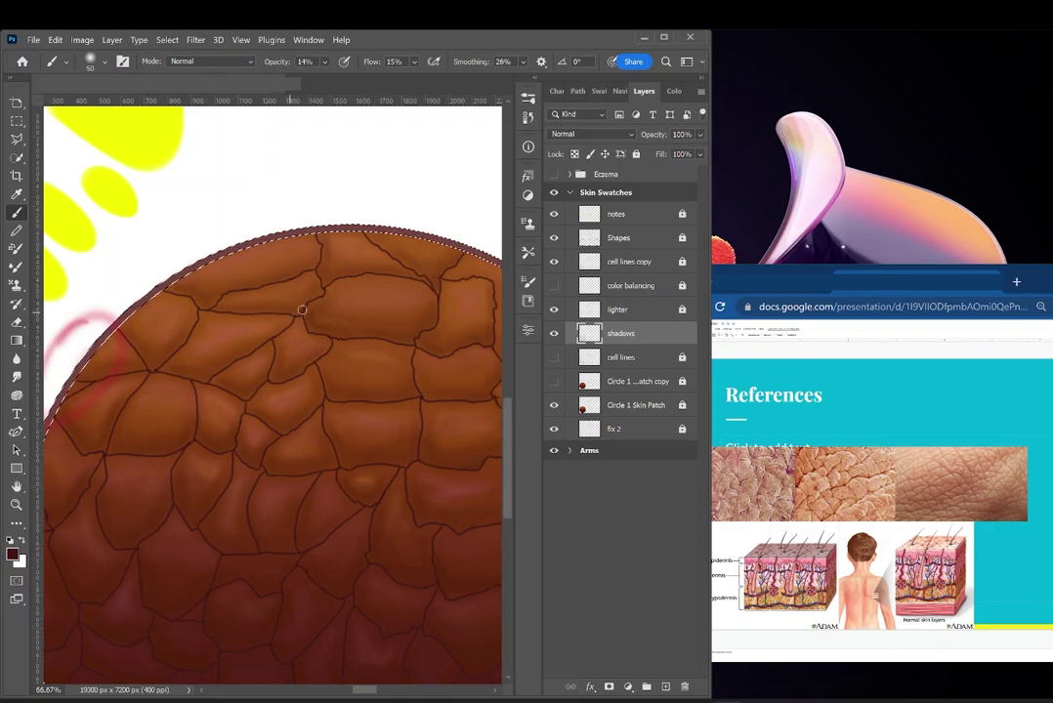
pyautogui.press(']')
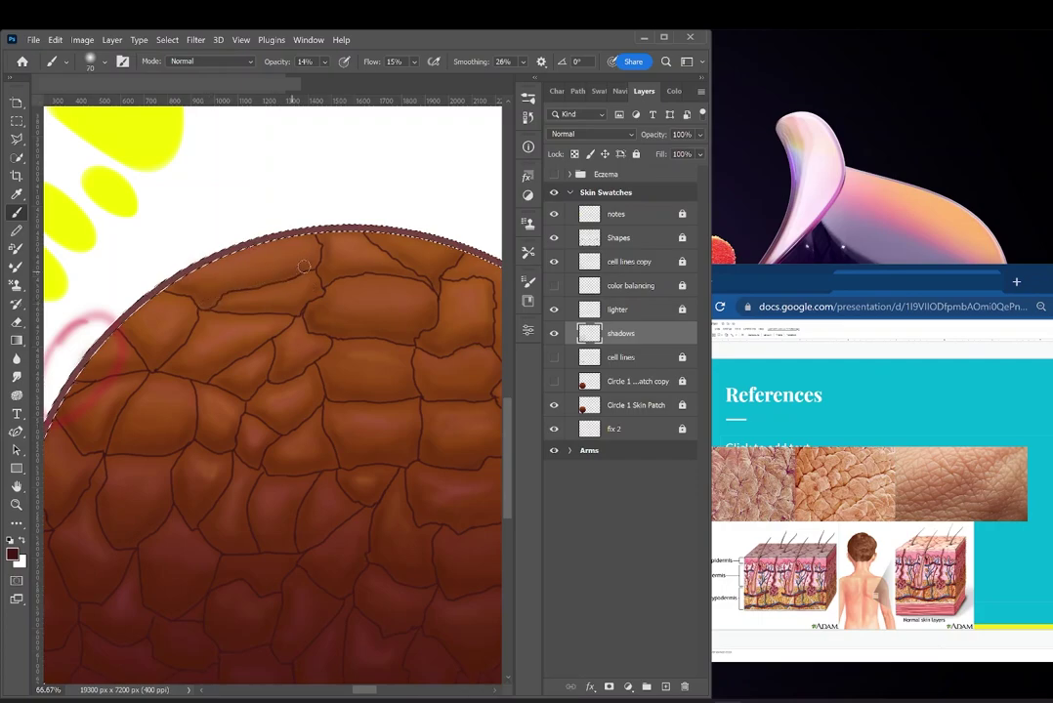
pyautogui.scroll(-3, 497, 455)
pyautogui.press(']')
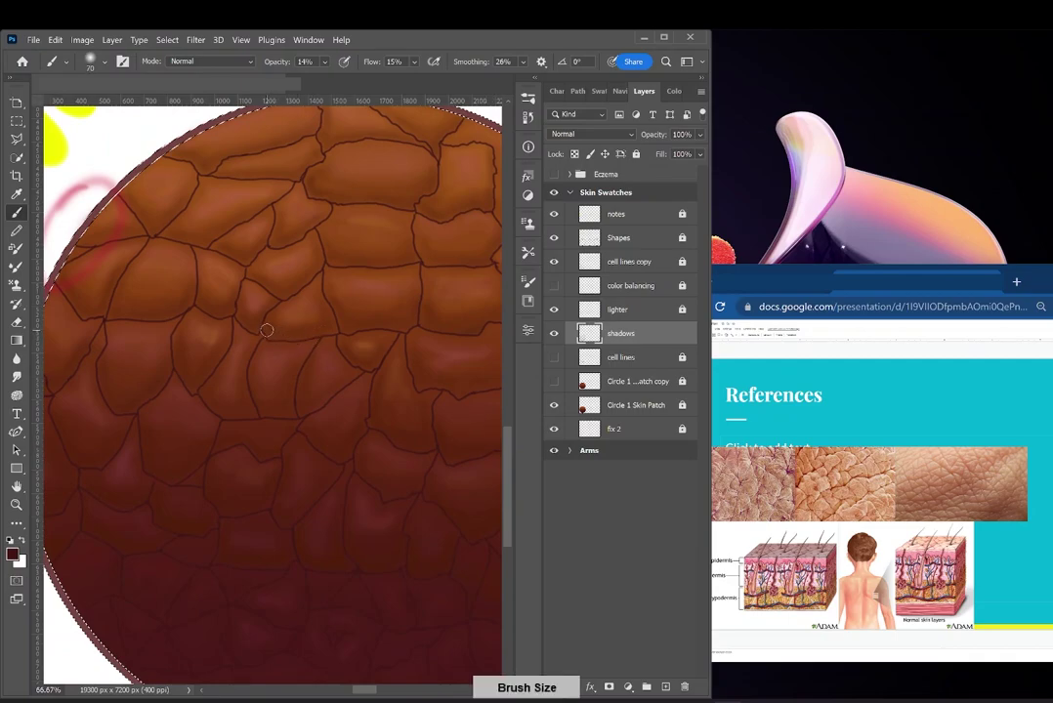
pyautogui.press('[')
pyautogui.press('[')
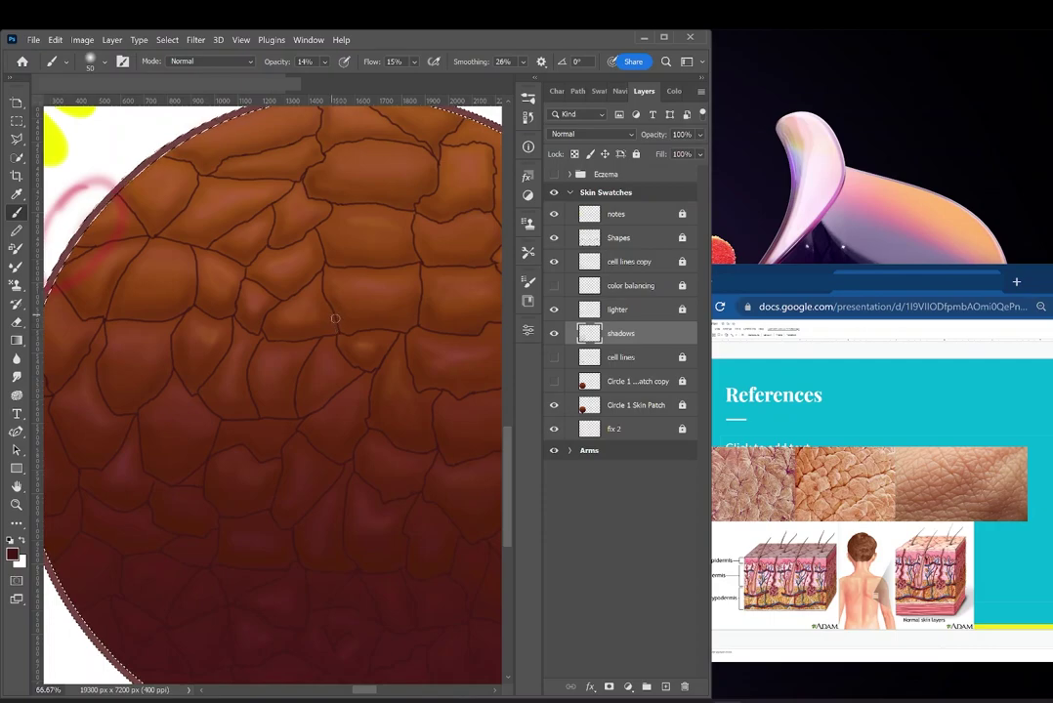
pyautogui.press('[')
pyautogui.press(']')
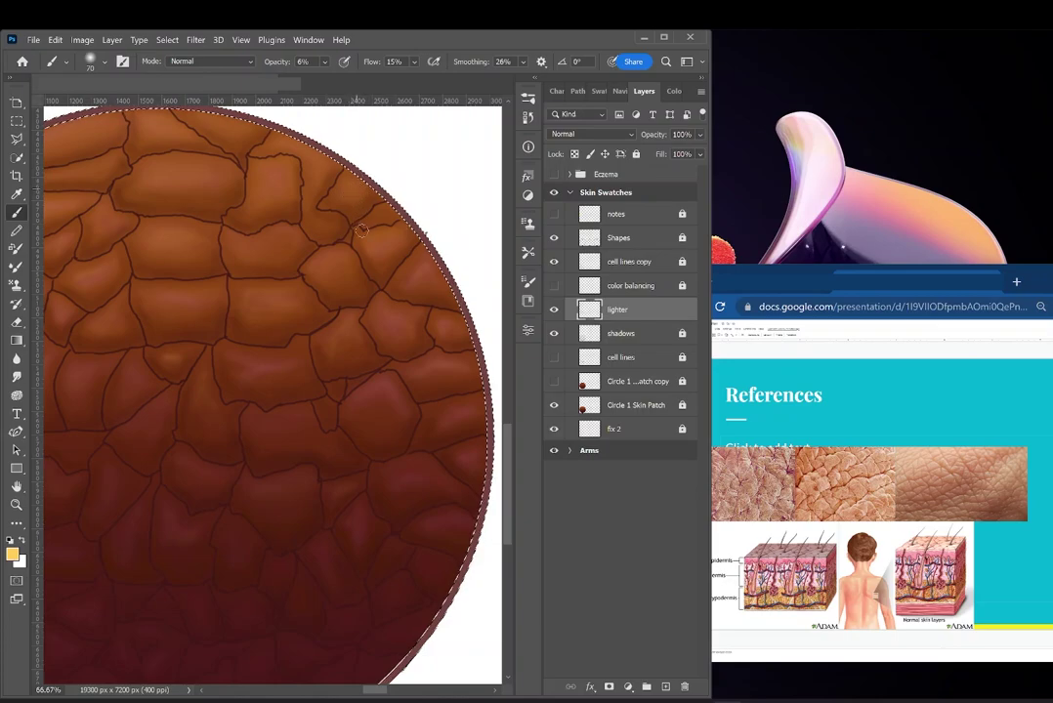
# Highlight the upper cells on the lighter layer with a yellow brush at 6% opacity, reducing its size for small areas.
pyautogui.press('[')
pyautogui.press('[')
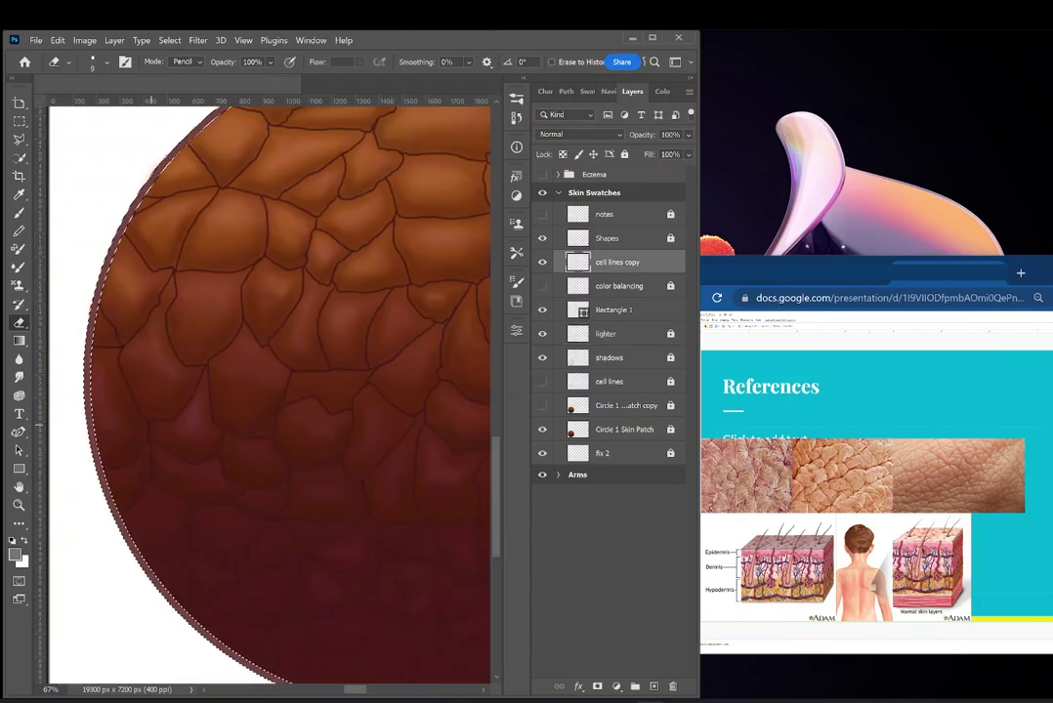
# Sample the dark brown of a cell line as the brush colour for the cell lines copy layer.
pyautogui.hscroll(5, 151, 425)
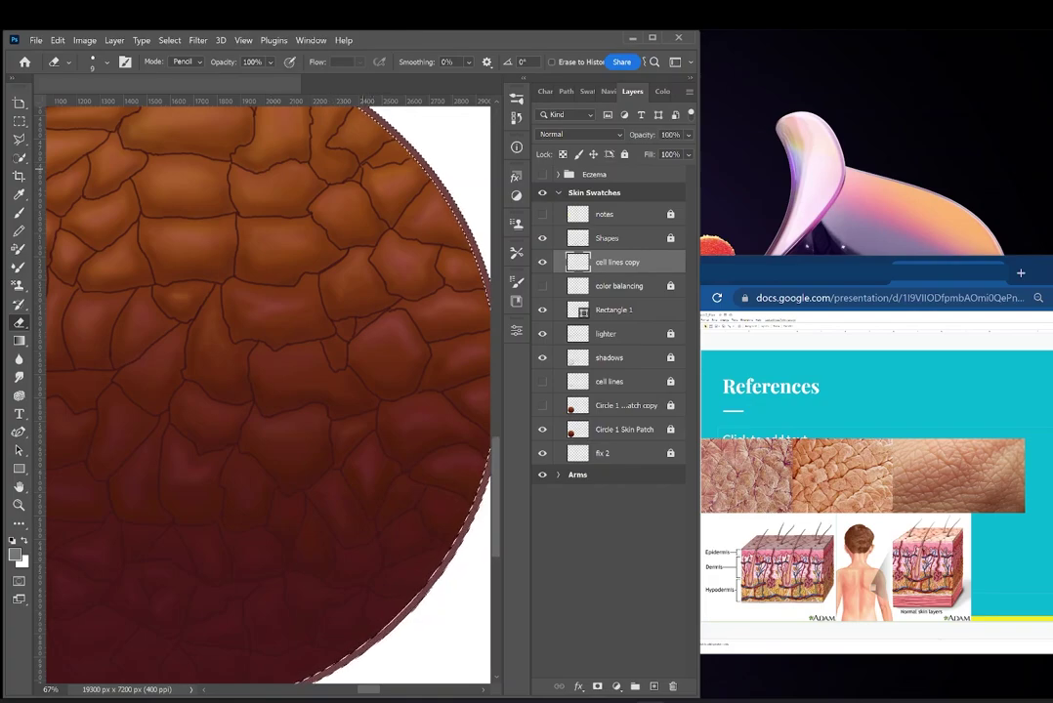
pyautogui.moveTo(342, 124); pyautogui.dragTo(333, 149)
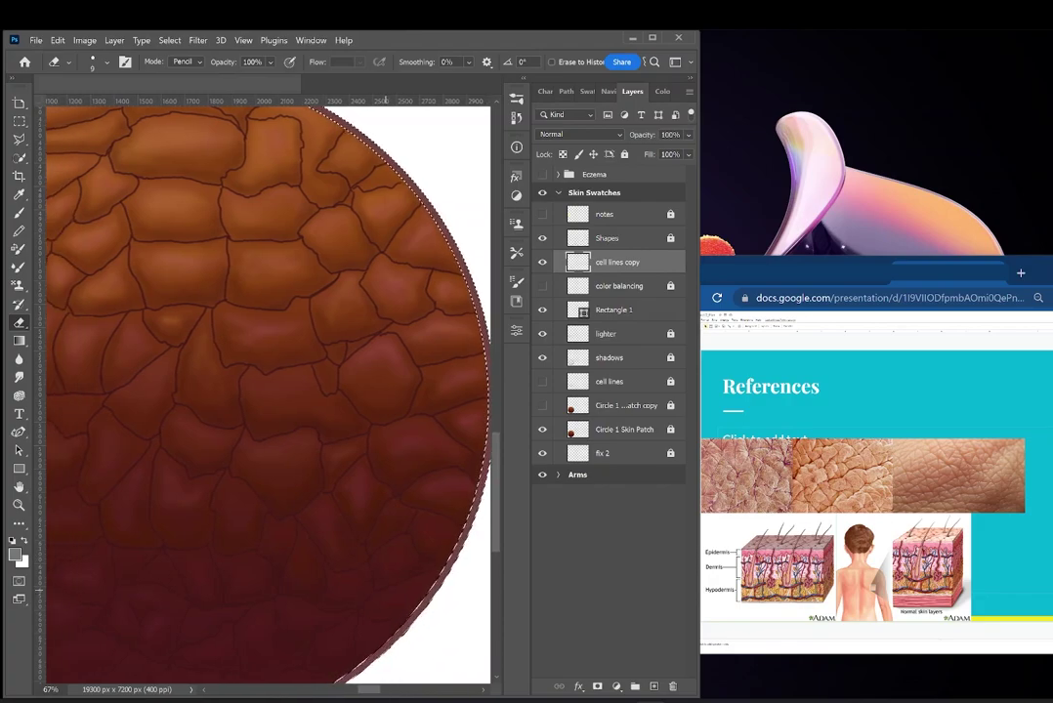
pyautogui.moveTo(382, 535); pyautogui.dragTo(449, 534)
pyautogui.scroll(-3, 269, 391)
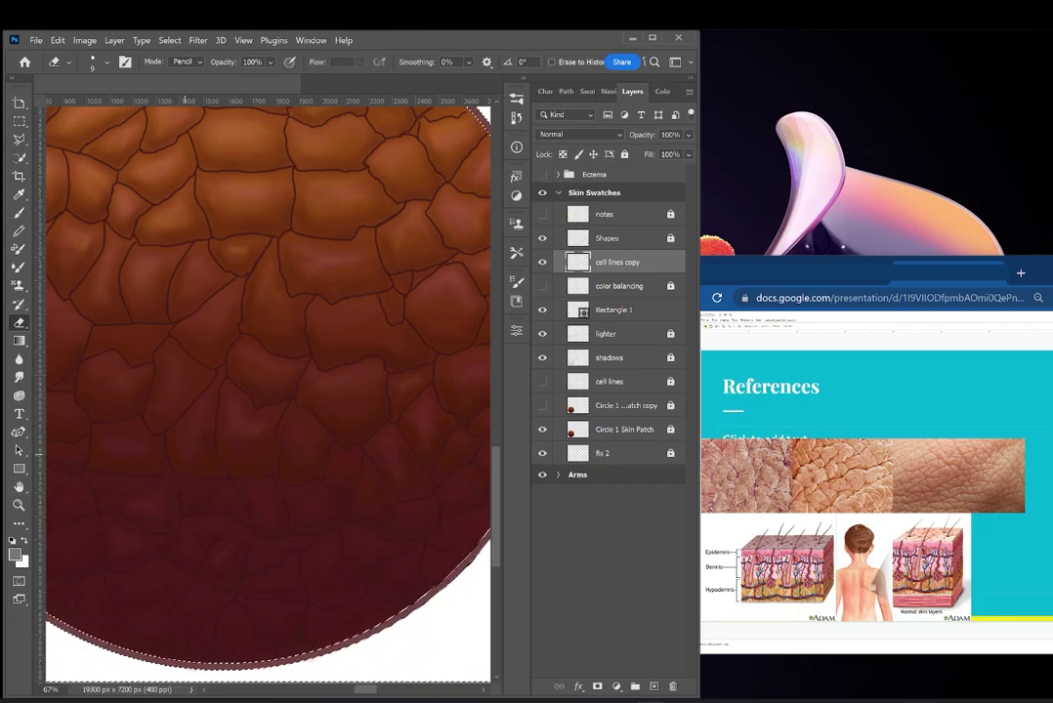
pyautogui.press('i')
pyautogui.click(296, 161)
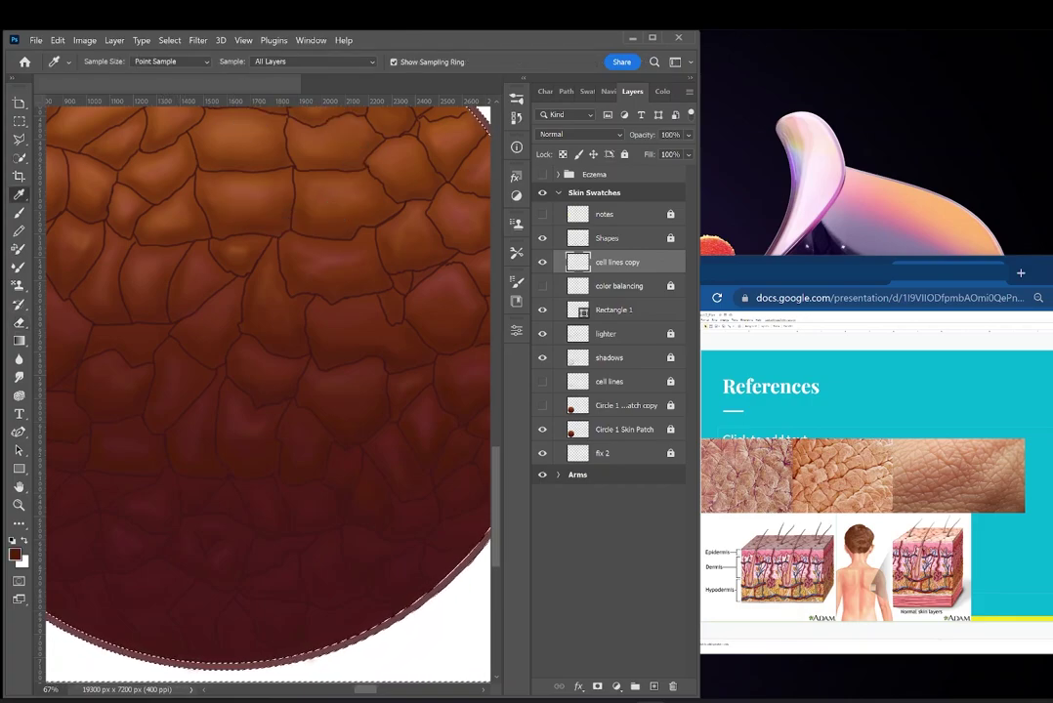
pyautogui.press('b')
pyautogui.scroll(3, 464, 374)
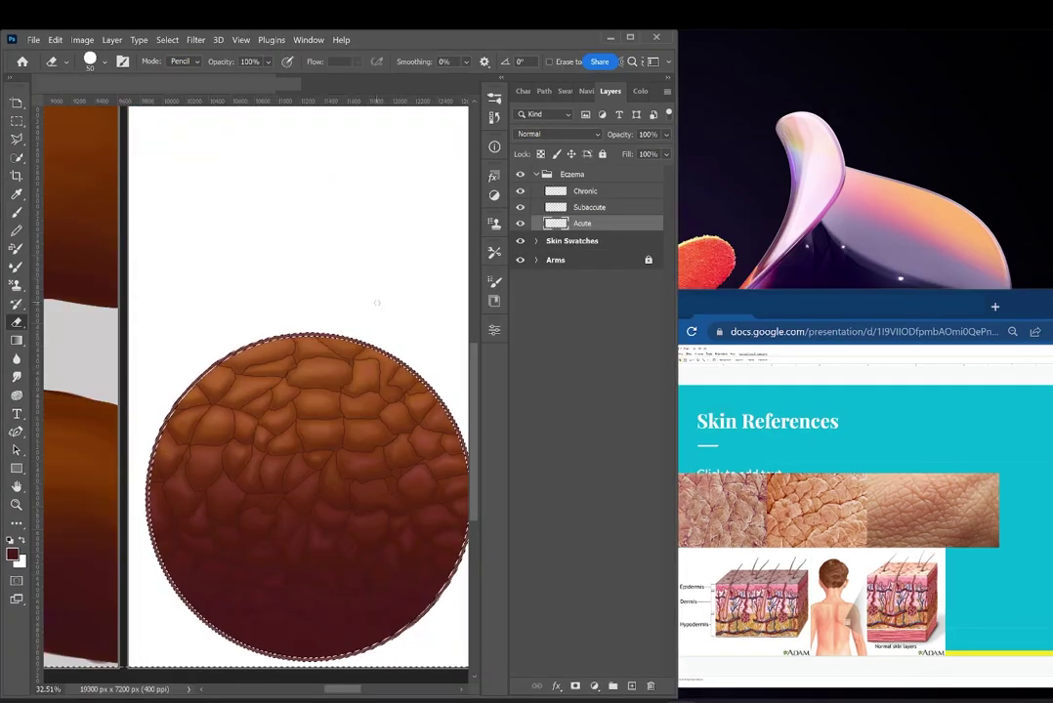
# Sample the crimson from the arm colour swatches and paint a swatch of it above the first circle on the Acute layer.
pyautogui.moveTo(332, 488); pyautogui.dragTo(346, 246)
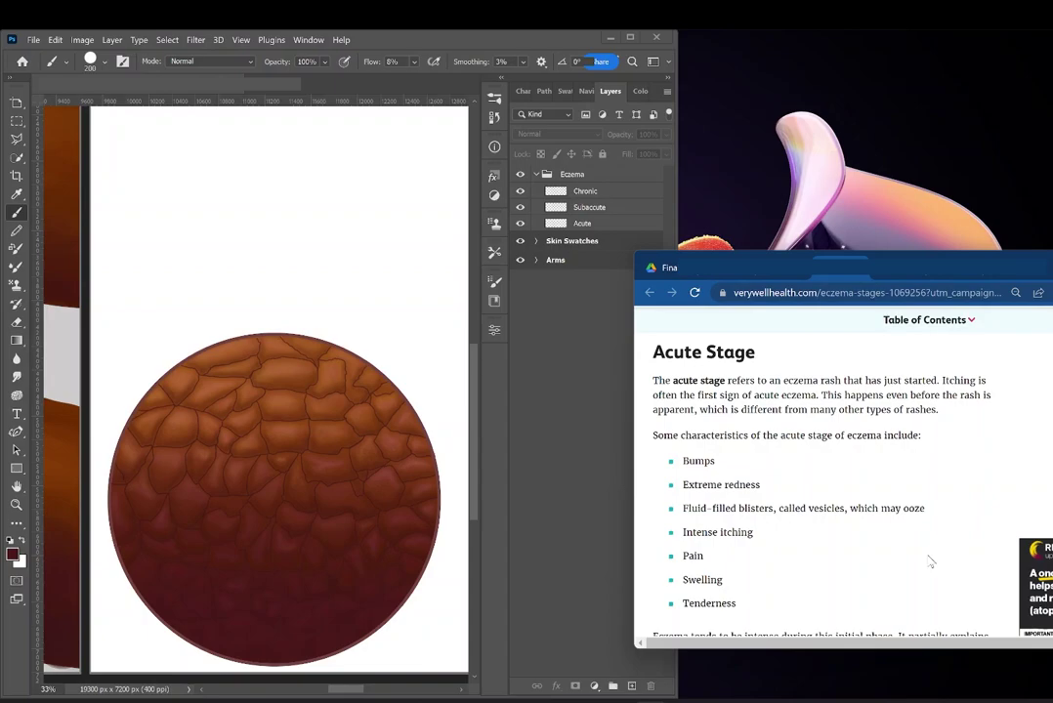
pyautogui.click(618, 225)
pyautogui.scroll(-5, 306, 420)
pyautogui.press('i')
pyautogui.click(125, 252)
pyautogui.press('b')
pyautogui.moveTo(254, 271)
pyautogui.mouseDown()
pyautogui.moveTo(233, 288)
pyautogui.moveTo(249, 308)
pyautogui.mouseUp()
# Pick a deeper red and a dark red for the brush, adding them as swatches beside the crimson one.
pyautogui.click(13, 554)
pyautogui.click(859, 366)
pyautogui.click(1000, 281)
pyautogui.click(12, 555)
pyautogui.click(860, 323)
pyautogui.click(876, 288)
pyautogui.click(858, 390)
pyautogui.click(1000, 281)
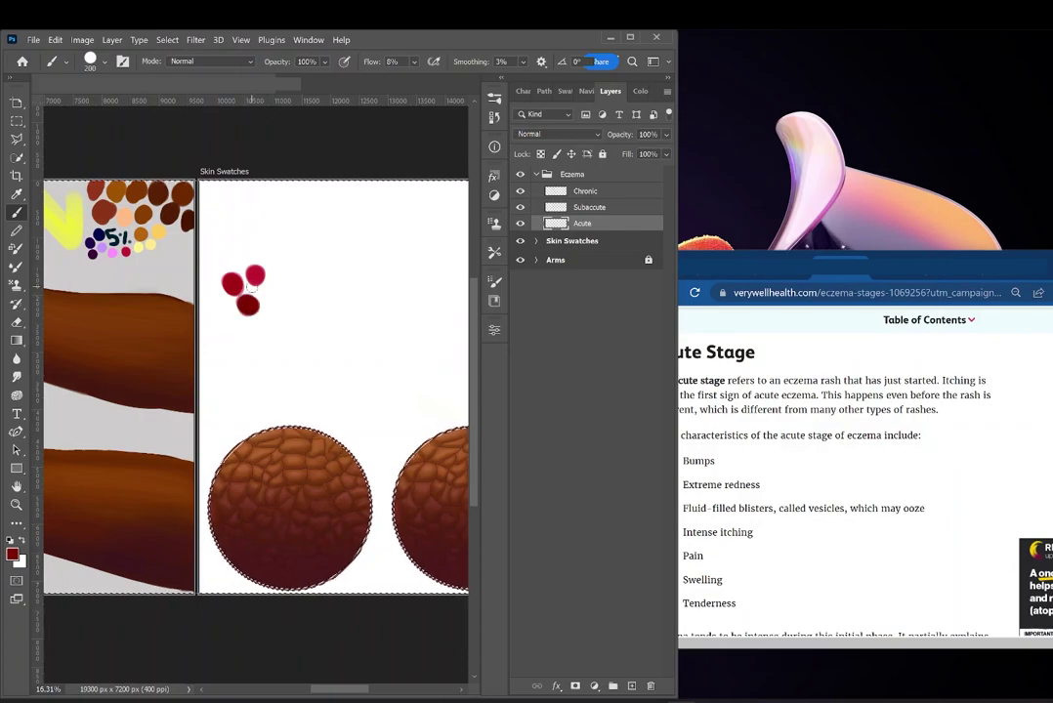
# Open the Polyps fixed_again document and sample peach tones from the polyps inside the nasal cavity.
pyautogui.click(37, 42)
pyautogui.click(492, 245)
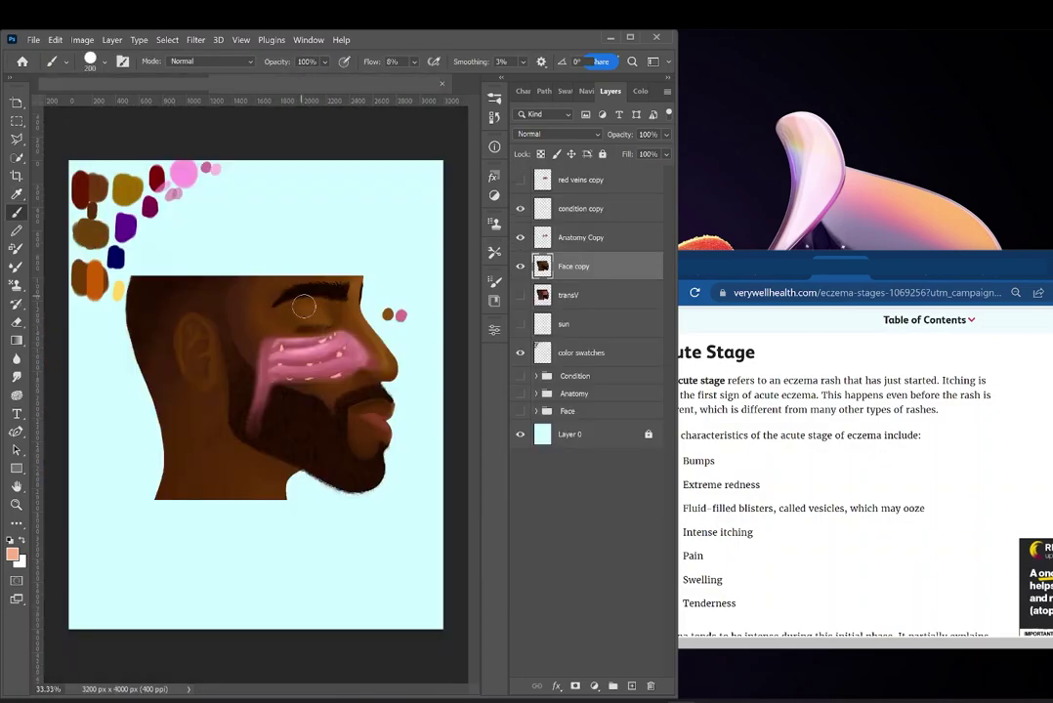
pyautogui.scroll(4, 342, 346)
pyautogui.scroll(3, 342, 346)
pyautogui.click(381, 407)
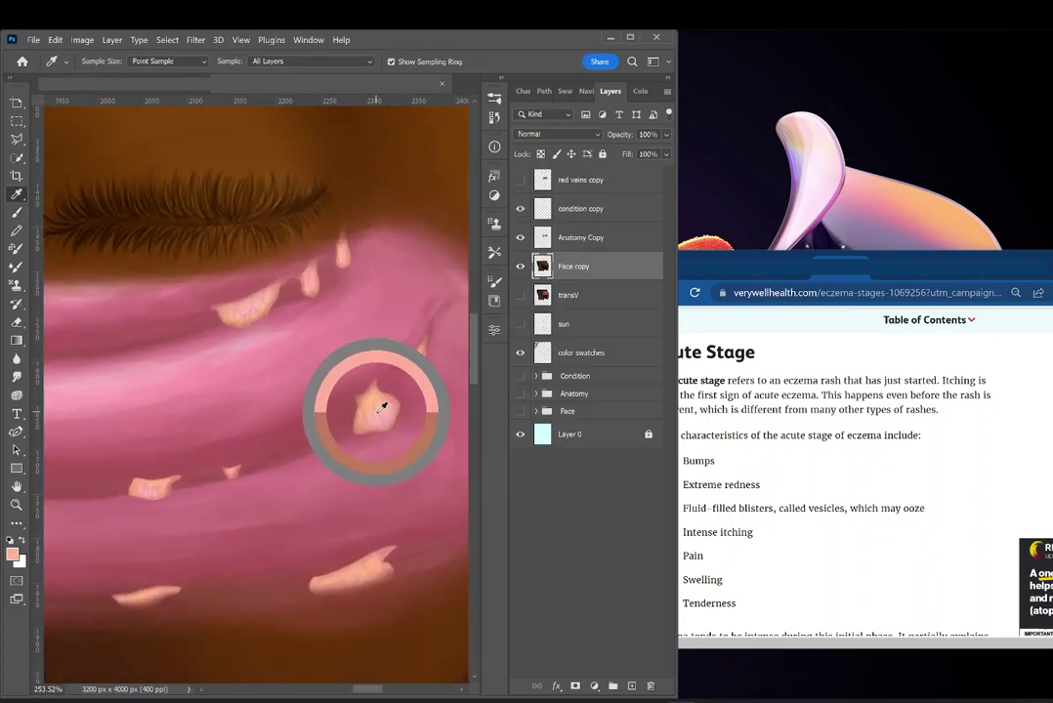
pyautogui.click(247, 306)
pyautogui.click(376, 411)
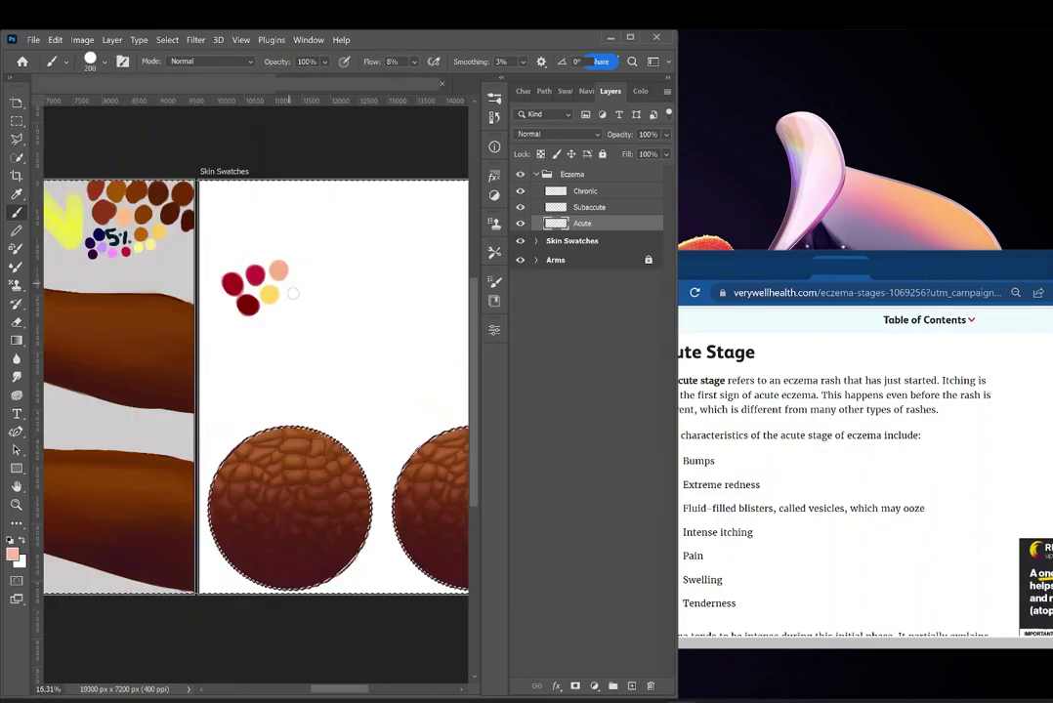
# Extend the Acute layer's palette with another light swatch and sample the pale yellow and peach from the arm swatches.
pyautogui.moveTo(293, 293); pyautogui.dragTo(268, 318)
pyautogui.keyDown('alt'); pyautogui.click(148, 246); pyautogui.keyUp('alt')
pyautogui.keyDown('alt'); pyautogui.click(124, 217); pyautogui.keyUp('alt')
# Save and close the Polyps fixed_again document, returning to the first skin circle in the eczema illustration.
pyautogui.click(363, 86)
pyautogui.scroll(-7, 342, 396)
pyautogui.scroll(1, 341, 396)
pyautogui.hotkey('ctrl', 's')
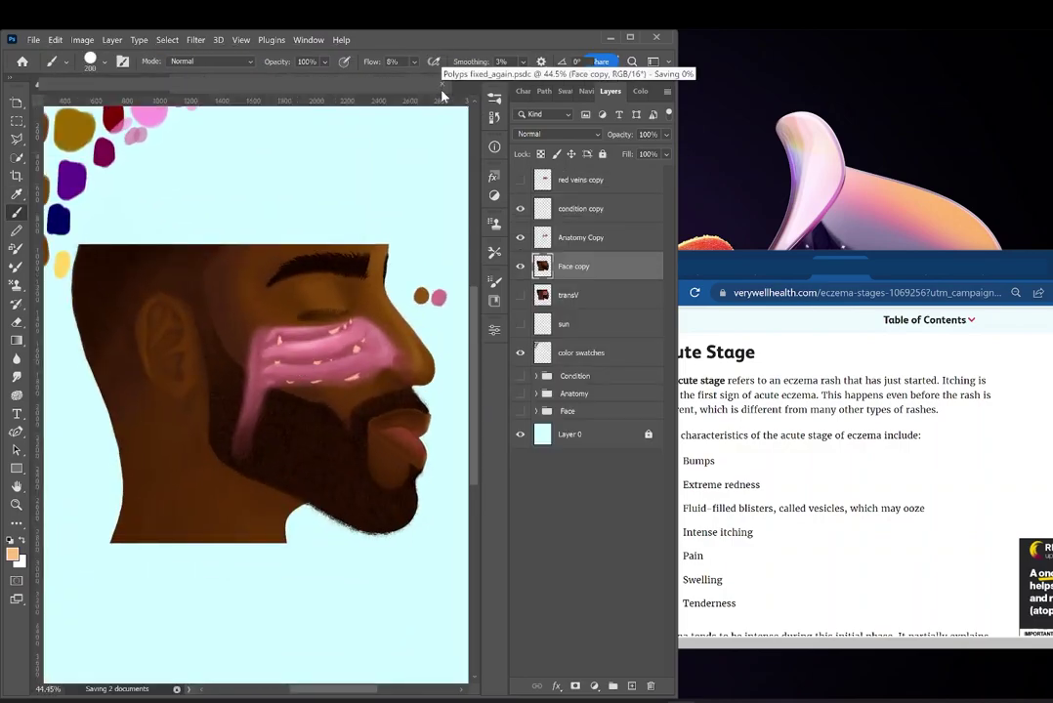
pyautogui.click(445, 86)
pyautogui.scroll(5, 339, 469)
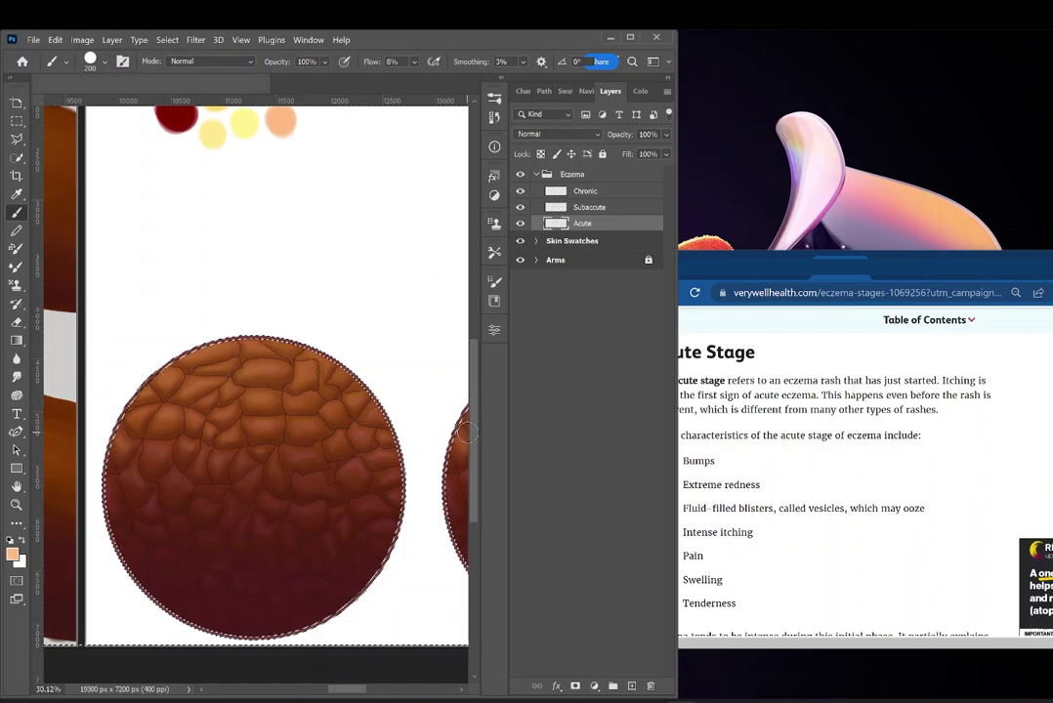
# Add two new layers named shadows and lights to the Eczema group.
pyautogui.click(668, 91)
pyautogui.click(685, 98)
pyautogui.write('shadows')
pyautogui.press('Return')
pyautogui.hotkey('ctrl', 'shift', 'n')
pyautogui.write('lights')
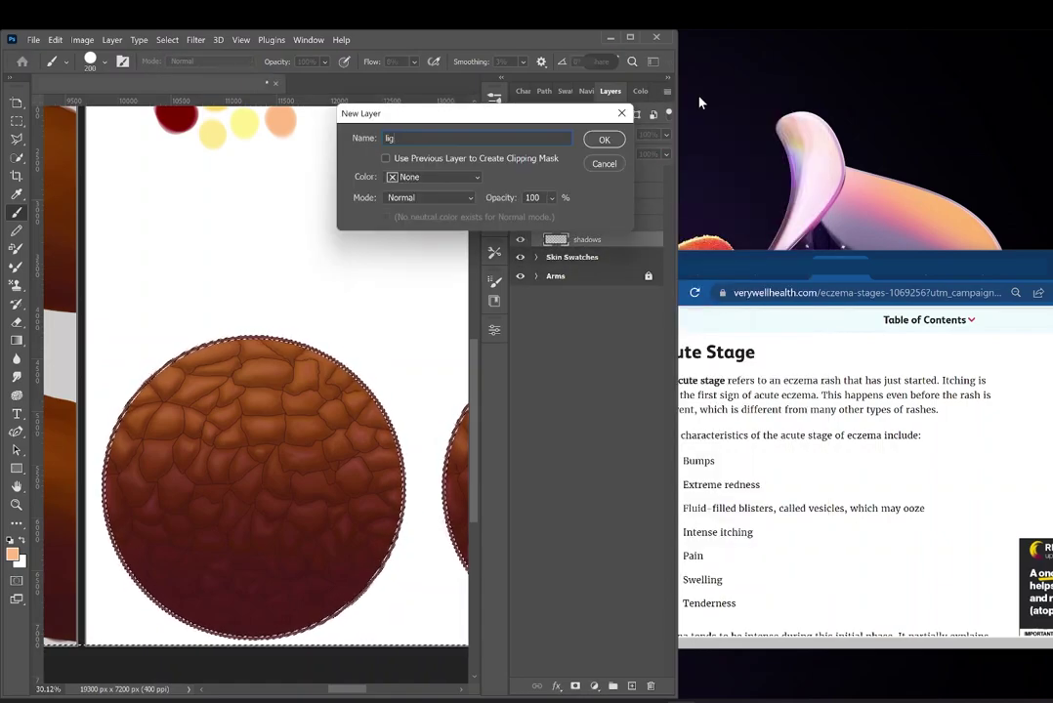
pyautogui.press('Return')
# Add two more layers named mids and base to the Eczema group.
pyautogui.click(668, 91)
pyautogui.click(695, 100)
pyautogui.write('mids')
pyautogui.press('Return')
pyautogui.click(668, 91)
pyautogui.click(695, 100)
pyautogui.write('base')
pyautogui.press('Return')
# Arrange the new layers beneath Acute in the order lights, mids, shadows, base, and make base the active layer.
pyautogui.keyDown('shift'); pyautogui.click(615, 239); pyautogui.keyUp('shift')
pyautogui.hotkey('ctrl', 'c')
pyautogui.click(407, 308)
pyautogui.click(602, 288)
pyautogui.click(602, 207)
pyautogui.click(613, 288)
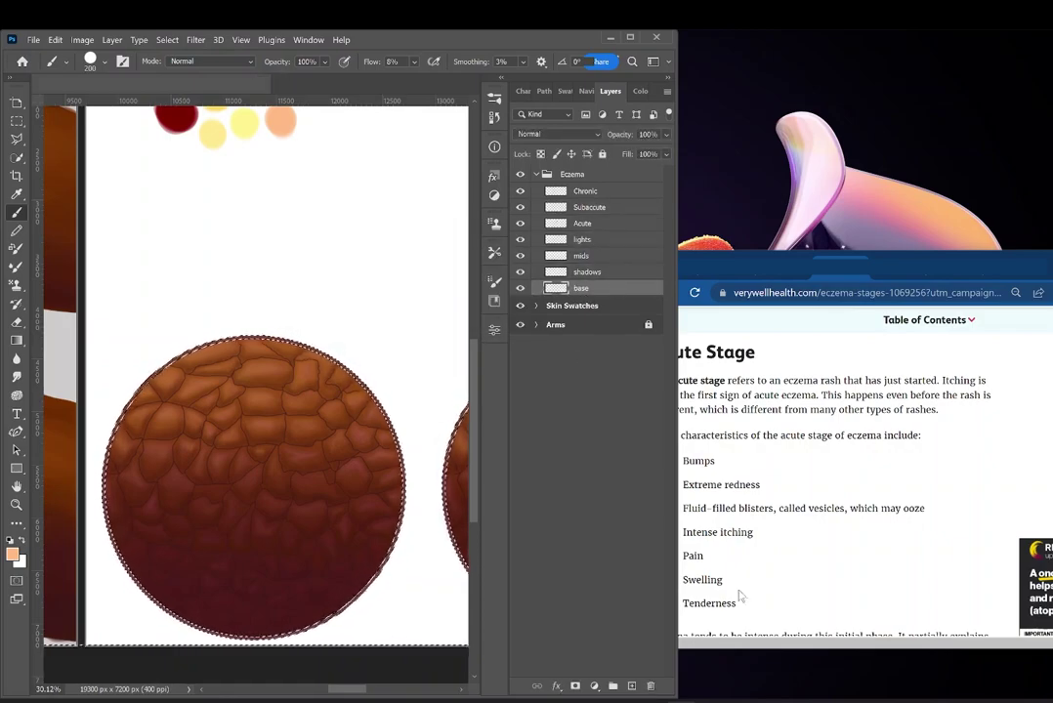
# Switch the browser to the Eczema References slide, sample the crimson swatch in the illustration and set the brush opacity to 9%.
pyautogui.hotkey('ctrl', 'd')
pyautogui.click(725, 268)
pyautogui.click(257, 499)
pyautogui.moveTo(473, 357)
pyautogui.mouseDown()
pyautogui.moveTo(473, 327)
pyautogui.moveTo(474, 365)
pyautogui.mouseUp()
pyautogui.keyDown('alt'); pyautogui.click(190, 151); pyautogui.keyUp('alt')
pyautogui.click(325, 61)
pyautogui.click(301, 80)
pyautogui.scroll(2, 256, 450)
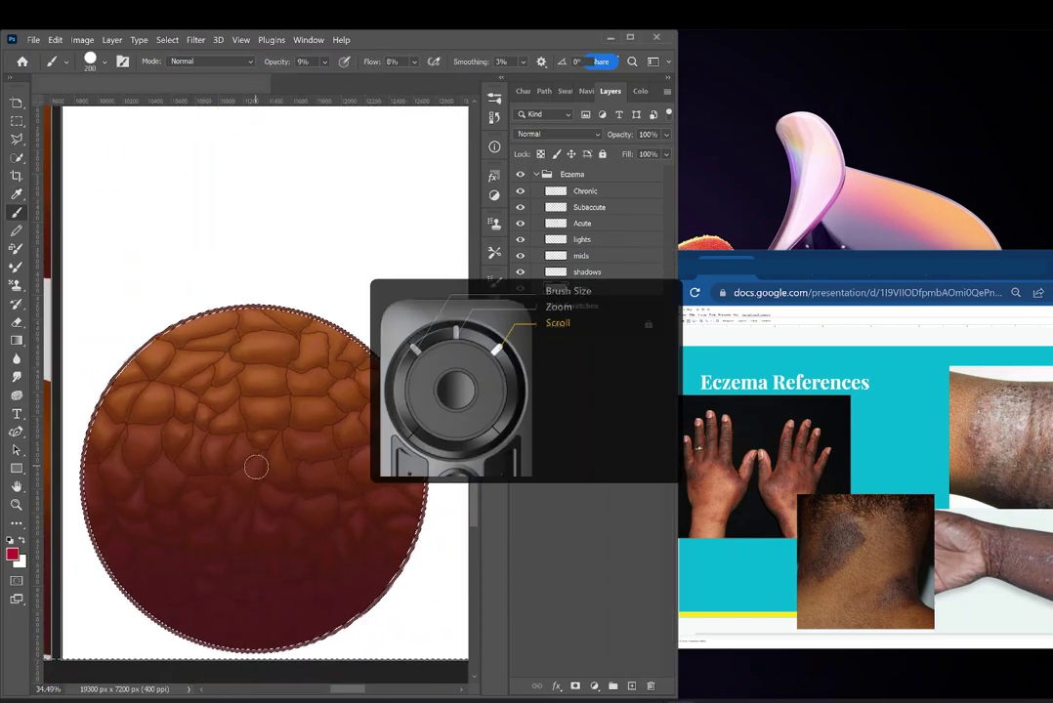
# Choose a soft round brush, try crimson strokes on the first skin circle and undo them.
pyautogui.click(494, 98)
pyautogui.click(446, 165)
pyautogui.moveTo(207, 421); pyautogui.dragTo(241, 464)
pyautogui.moveTo(325, 62); pyautogui.dragTo(349, 62)
pyautogui.hscroll(-1, 205, 433)
pyautogui.press('[')
pyautogui.press('[')
pyautogui.press('[')
pyautogui.moveTo(101, 481); pyautogui.dragTo(127, 463)
pyautogui.hotkey('ctrl', 'z')
pyautogui.hotkey('ctrl', 'z')
pyautogui.hotkey('ctrl', 'z')
# Try soft red strokes on the first circle, one at 59% opacity and one in a sampled reddish tone at 100%.
pyautogui.press('5')
pyautogui.press('9')
pyautogui.moveTo(231, 291); pyautogui.dragTo(273, 494)
pyautogui.keyDown('alt'); pyautogui.click(246, 392); pyautogui.keyUp('alt')
pyautogui.click(325, 61)
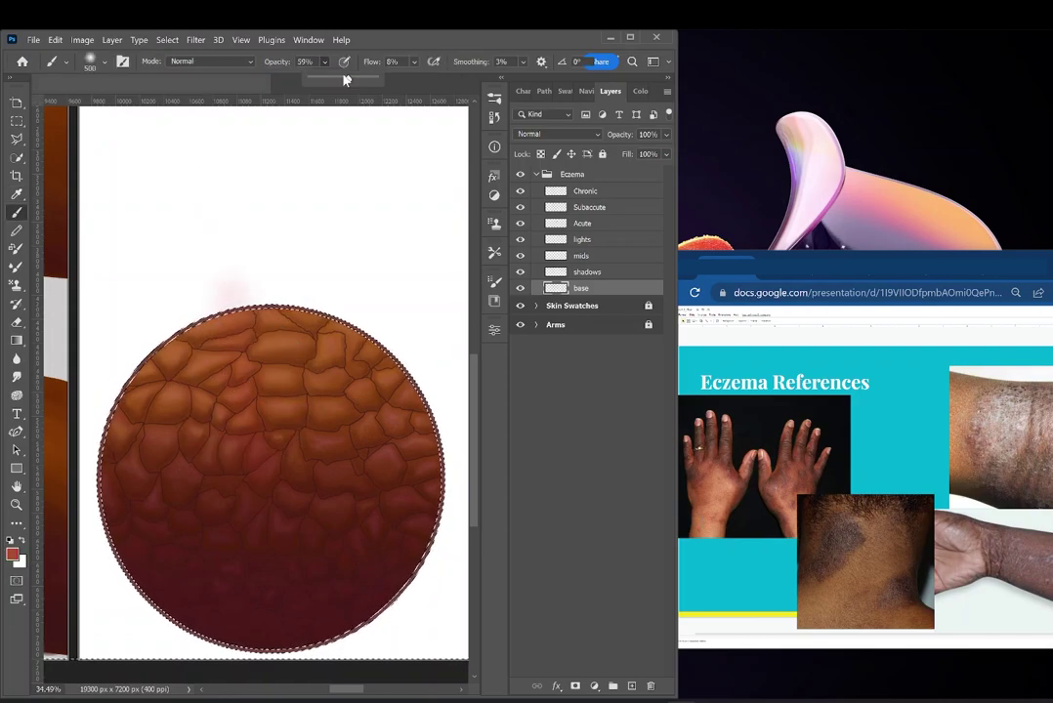
pyautogui.moveTo(343, 77); pyautogui.dragTo(381, 77)
pyautogui.moveTo(156, 366); pyautogui.dragTo(390, 376)
# Clear the trial red strokes from the first circle and the white area above it.
pyautogui.press('[')
pyautogui.scroll(5, 136, 349)
pyautogui.scroll(-4, 254, 391)
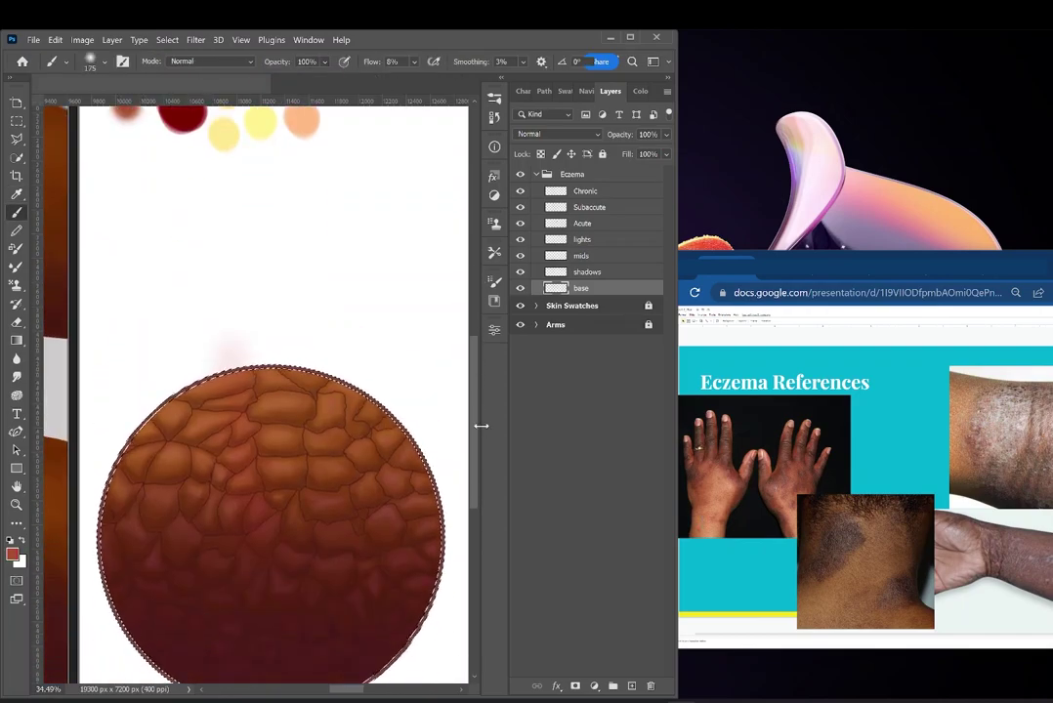
pyautogui.scroll(-2, 278, 376)
pyautogui.press('e')
pyautogui.scroll(1, 325, 464)
pyautogui.scroll(-1, 325, 464)
pyautogui.press('b')
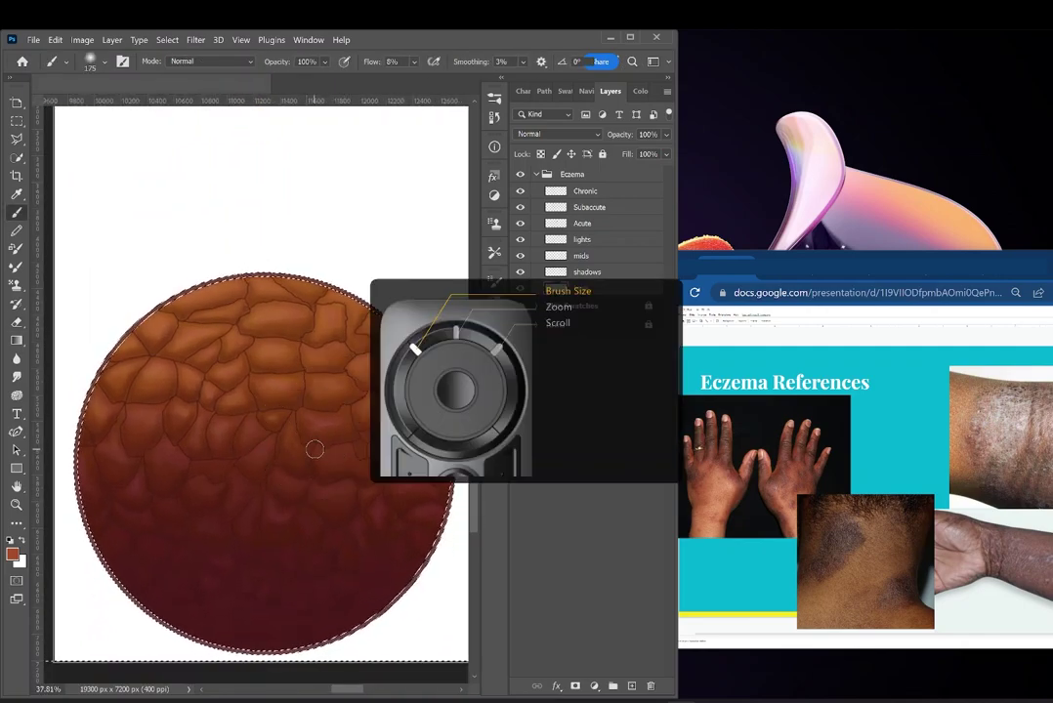
# Set the brush opacity to 58% and sample the crimson swatch from the acute palette.
pyautogui.click(325, 62)
pyautogui.moveTo(395, 78); pyautogui.dragTo(358, 79)
pyautogui.scroll(10, 195, 293)
pyautogui.keyDown('alt'); pyautogui.click(185, 245); pyautogui.keyUp('alt')
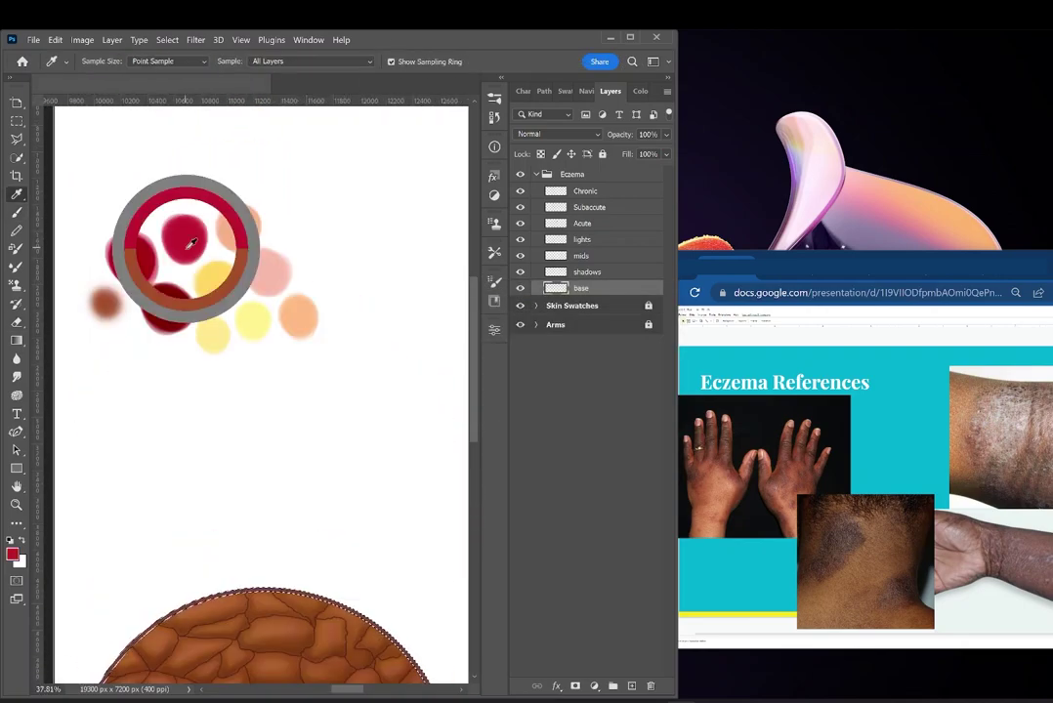
# Try crimson strokes on the first circle with different brush sizes and undo them.
pyautogui.scroll(-11, 190, 254)
pyautogui.press(']')
pyautogui.press(']')
pyautogui.press(']')
pyautogui.press(']')
pyautogui.press(']')
pyautogui.press(']')
pyautogui.moveTo(162, 557)
pyautogui.mouseDown()
pyautogui.moveTo(126, 353)
pyautogui.moveTo(263, 275)
pyautogui.moveTo(184, 311)
pyautogui.moveTo(172, 296)
pyautogui.moveTo(219, 428)
pyautogui.moveTo(272, 493)
pyautogui.mouseUp()
pyautogui.scroll(1, 264, 469)
pyautogui.press(']')
pyautogui.press(']')
pyautogui.press(']')
pyautogui.press(']')
pyautogui.press(']')
pyautogui.press('[')
pyautogui.press('[')
pyautogui.press('[')
pyautogui.press('[')
pyautogui.press('[')
pyautogui.press('[')
pyautogui.hotkey('ctrl', 'z')
pyautogui.hotkey('ctrl', 'z')
pyautogui.hotkey('ctrl', 'z')
pyautogui.hotkey('ctrl', 'z')
pyautogui.scroll(-6, 263, 326)
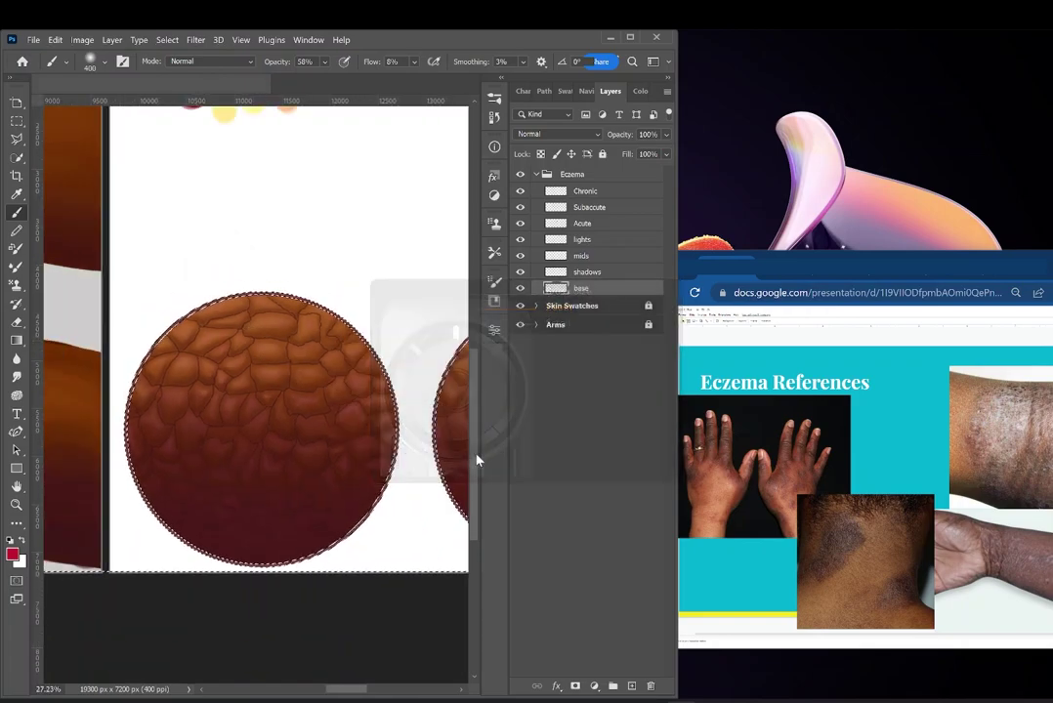
# Paint soft crimson over the left side of the first circle with an enlarged brush.
pyautogui.press(']')
pyautogui.press(']')
pyautogui.press(']')
pyautogui.press(']')
pyautogui.press(']')
pyautogui.press(']')
pyautogui.moveTo(200, 457)
pyautogui.mouseDown()
pyautogui.moveTo(221, 599)
pyautogui.moveTo(207, 442)
pyautogui.moveTo(207, 576)
pyautogui.mouseUp()
# Sample the deep red swatch and paint it down the left side of the first circle with a 600 px soft brush.
pyautogui.press('[')
pyautogui.press('[')
pyautogui.press('[')
pyautogui.press('[')
pyautogui.press('[')
pyautogui.press(']')
pyautogui.hotkey('ctrl', 'z')
pyautogui.keyDown('alt'); pyautogui.click(187, 245); pyautogui.keyUp('alt')
pyautogui.hotkey('ctrl', 'z')
pyautogui.moveTo(209, 459); pyautogui.dragTo(202, 560)
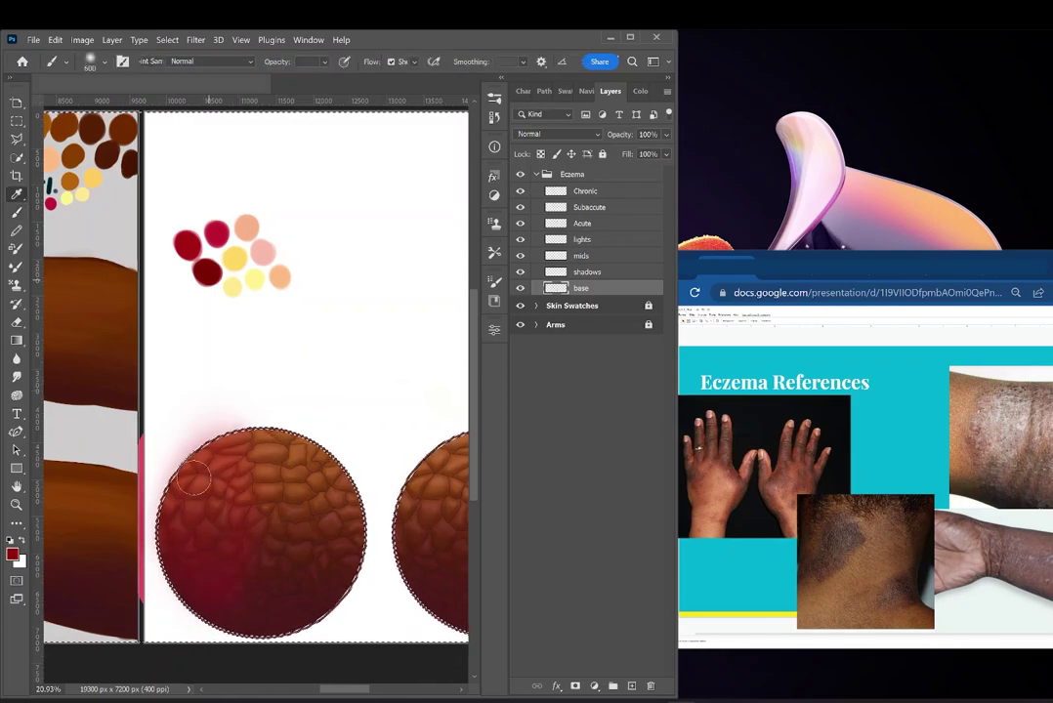
# Sample the darkest red swatch and shade over the circle's reddened left side with a 400 px soft brush.
pyautogui.moveTo(666, 134); pyautogui.dragTo(638, 152)
pyautogui.hotkey('ctrl', 'z')
pyautogui.press('[')
pyautogui.press('[')
pyautogui.press('[')
pyautogui.scroll(2, 228, 502)
pyautogui.moveTo(367, 689); pyautogui.dragTo(358, 689)
pyautogui.keyDown('alt'); pyautogui.click(285, 323); pyautogui.keyUp('alt')
pyautogui.scroll(-3, 458, 462)
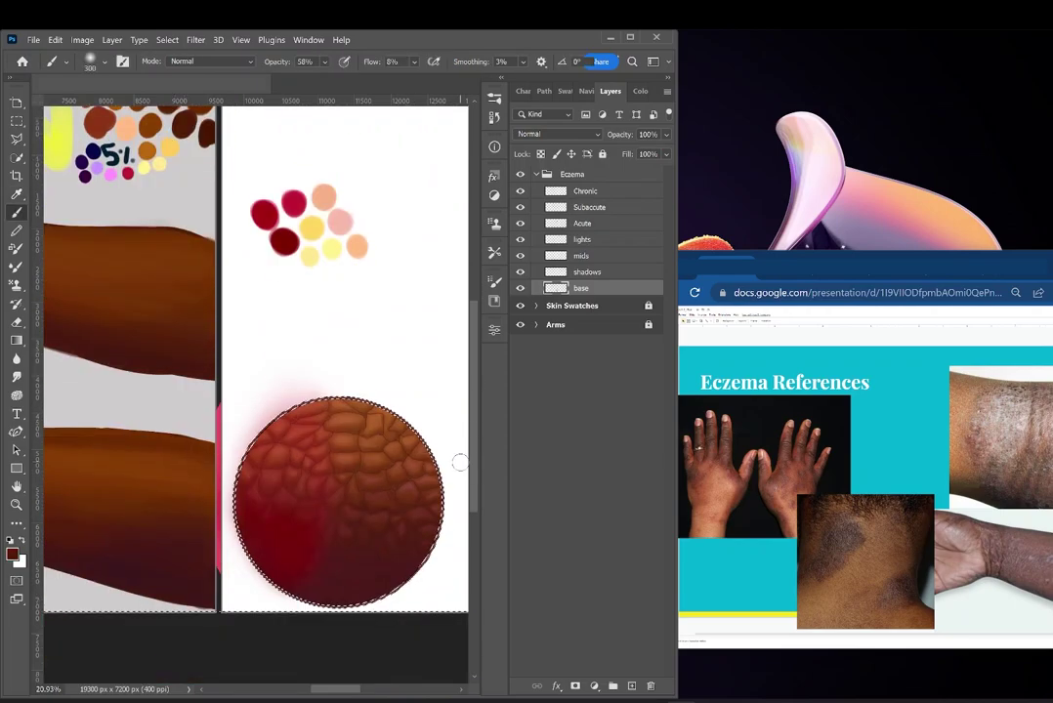
pyautogui.scroll(1, 293, 479)
pyautogui.press(']')
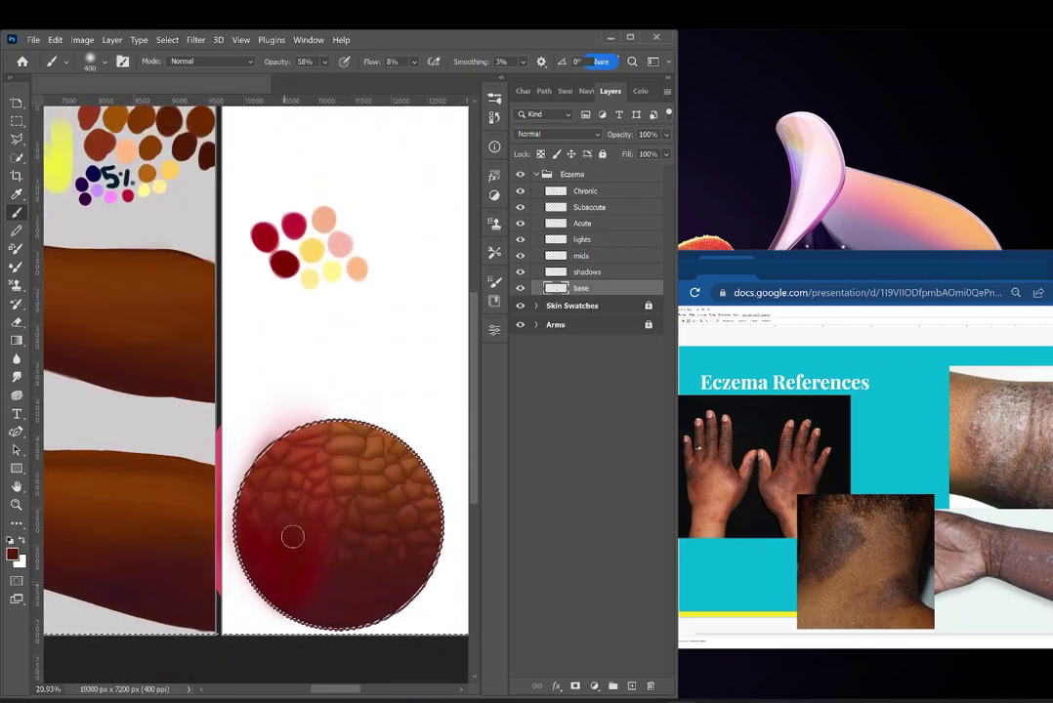
pyautogui.moveTo(301, 473); pyautogui.dragTo(241, 472)
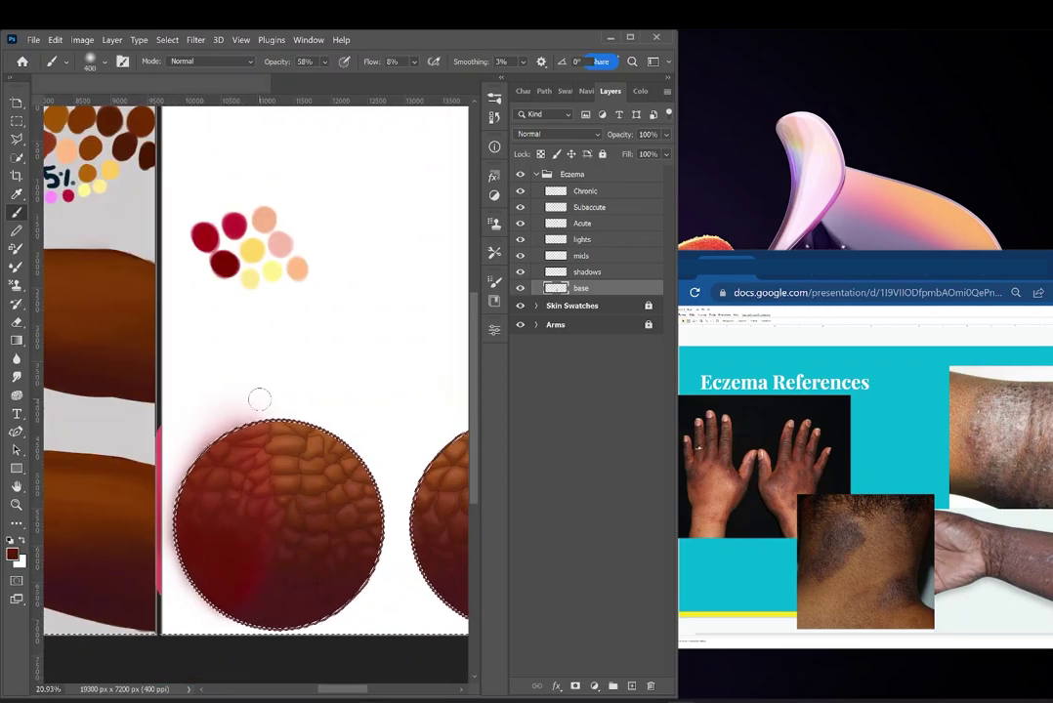
# Sample the dark brown-red from the circle's painted area and darken its left edge with a larger soft brush.
pyautogui.moveTo(475, 390); pyautogui.dragTo(475, 394)
pyautogui.keyDown('alt'); pyautogui.click(216, 459); pyautogui.keyUp('alt')
pyautogui.press(']')
pyautogui.press(']')
pyautogui.press(']')
pyautogui.press(']')
pyautogui.moveTo(222, 429); pyautogui.dragTo(193, 484)
pyautogui.press('[')
pyautogui.press('[')
pyautogui.press('[')
pyautogui.press('[')
pyautogui.press('[')
pyautogui.press('[')
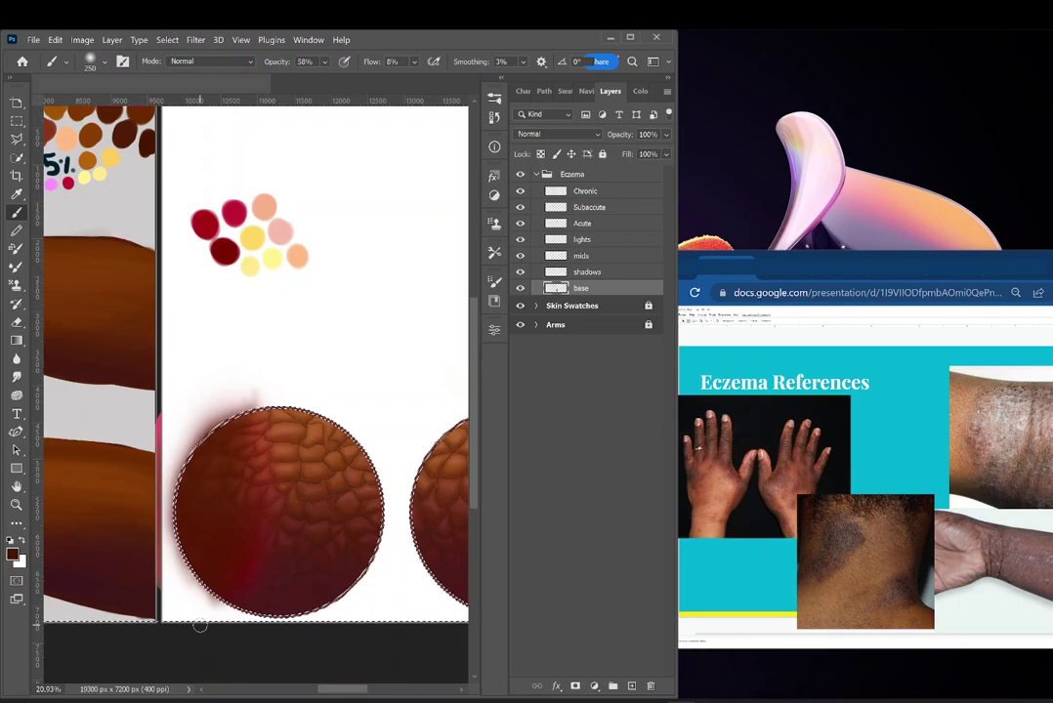
# Try the base layer's opacity setting and save the illustration.
pyautogui.click(666, 134)
pyautogui.moveTo(663, 153)
pyautogui.mouseDown()
pyautogui.moveTo(641, 154)
pyautogui.moveTo(670, 154)
pyautogui.mouseUp()
pyautogui.click(592, 381)
pyautogui.moveTo(474, 336); pyautogui.dragTo(474, 312)
pyautogui.hotkey('ctrl', 's')
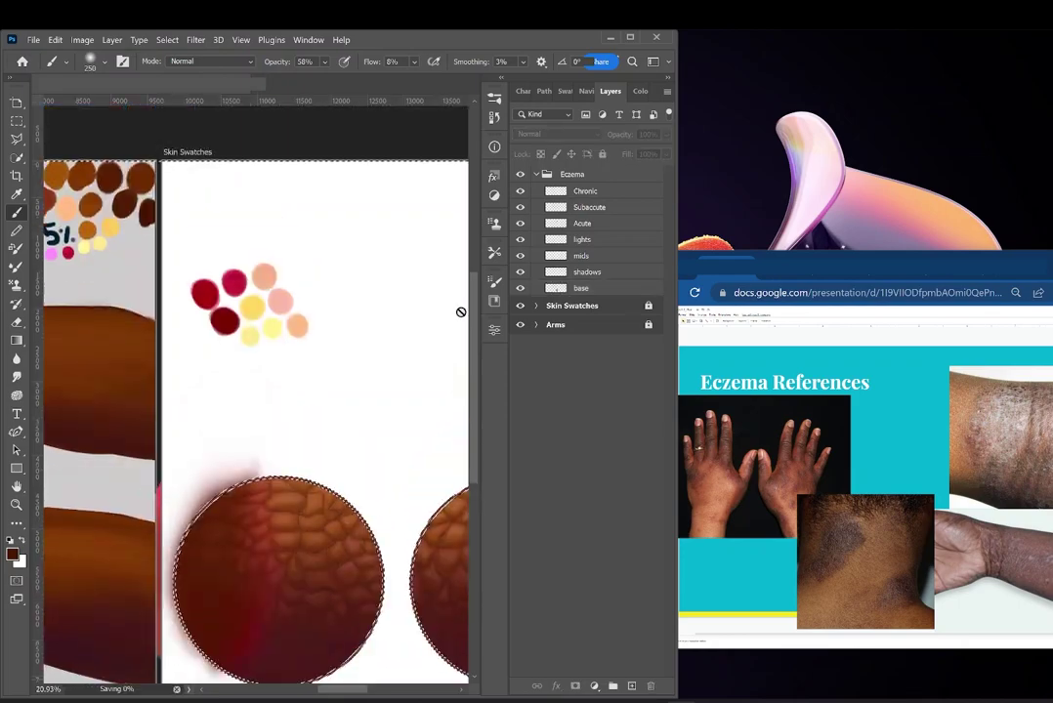
# Choose a darker brown as the brush colour in the colour picker.
pyautogui.moveTo(342, 690); pyautogui.dragTo(335, 690)
pyautogui.click(13, 553)
pyautogui.click(851, 427)
pyautogui.click(1024, 284)
# Make the shadows layer active and sample a dark red as the brush colour.
pyautogui.click(586, 288)
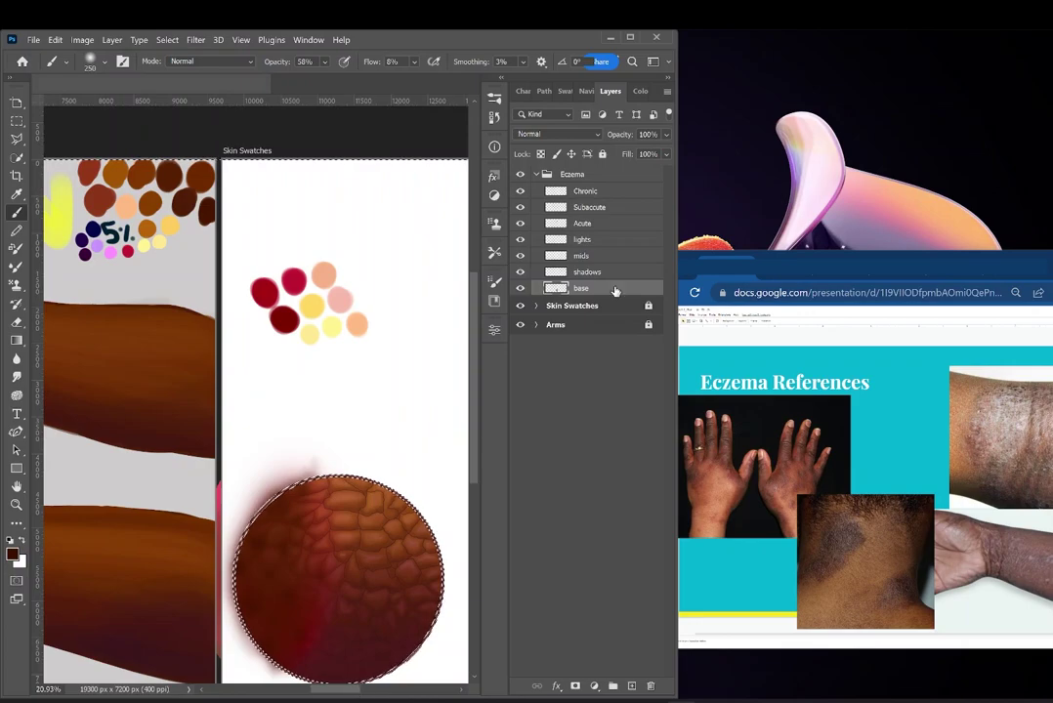
pyautogui.hotkey('alt', ']')
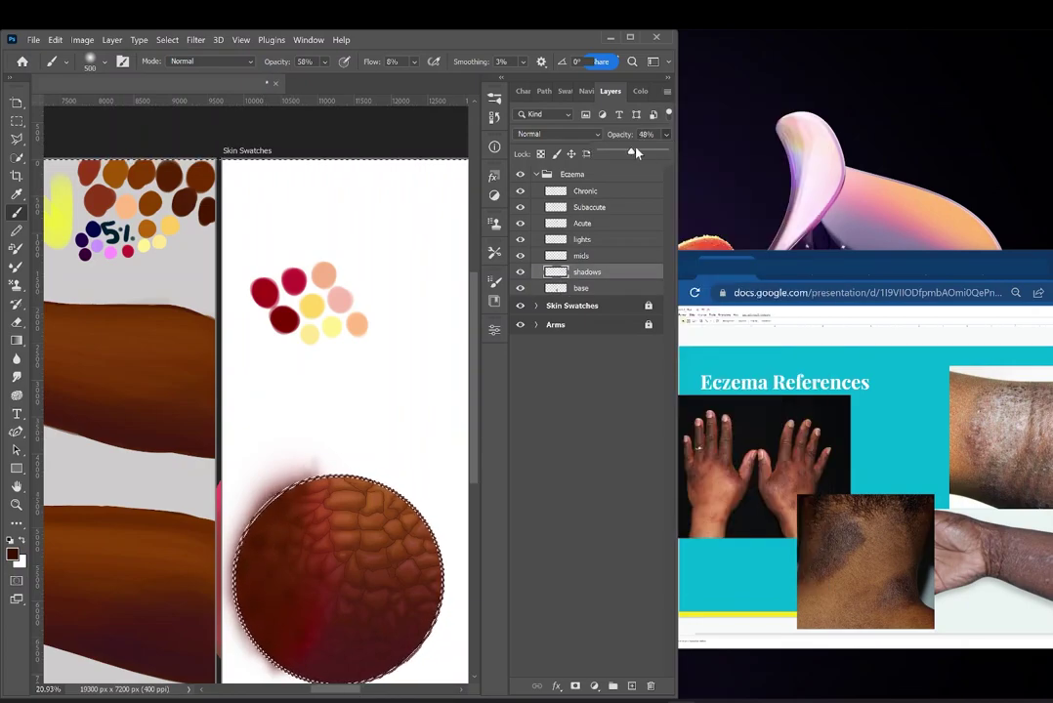
pyautogui.press('i')
pyautogui.press('b')
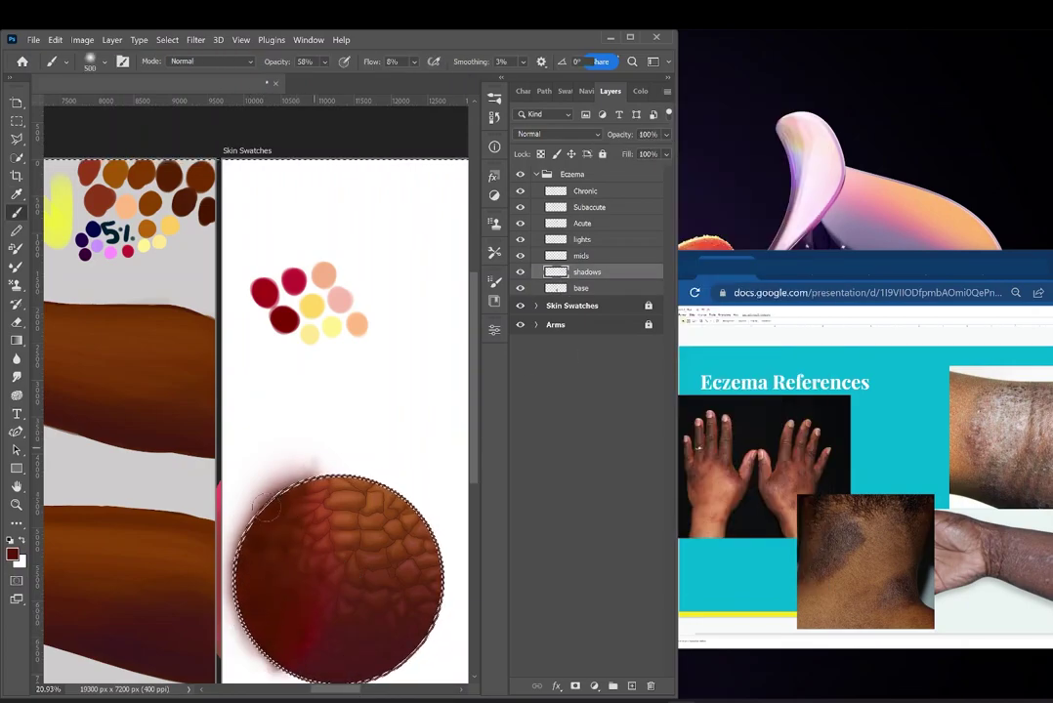
# Make the mids layer active and choose the Skin Texture 1 brush.
pyautogui.click(611, 258)
pyautogui.click(494, 98)
pyautogui.click(469, 170)
pyautogui.click(455, 93)
pyautogui.click(494, 99)
pyautogui.scroll(-10, 433, 439)
pyautogui.doubleClick(434, 538)
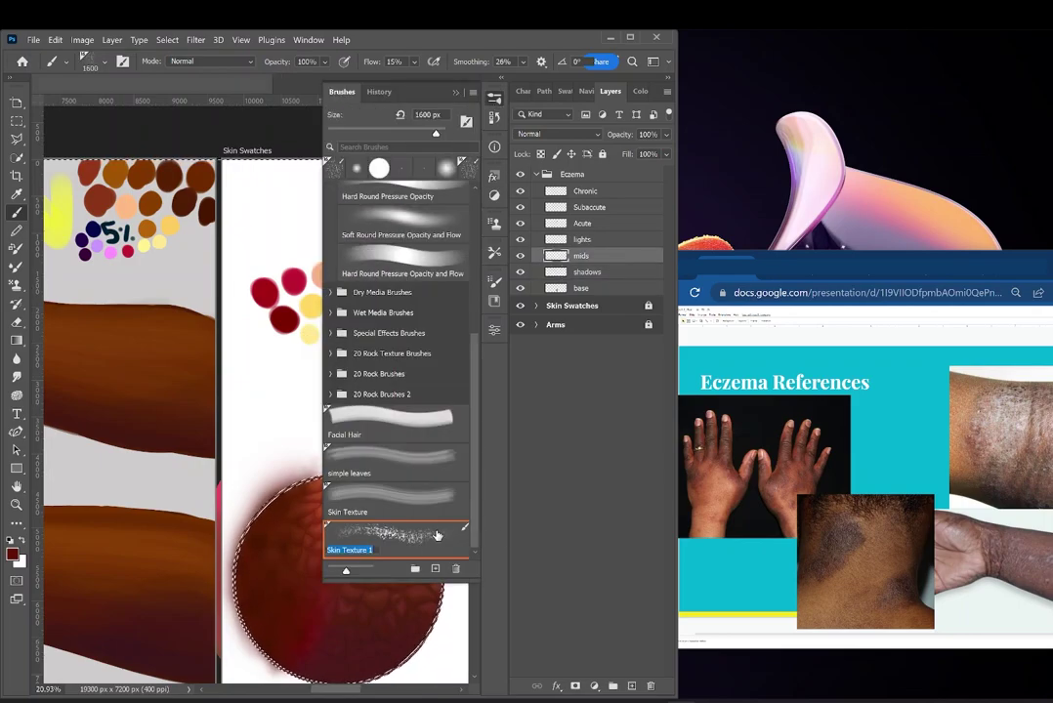
pyautogui.click(313, 506)
# Sample the peach swatch from the acute palette and switch to a hard round brush.
pyautogui.press('i')
pyautogui.click(323, 276)
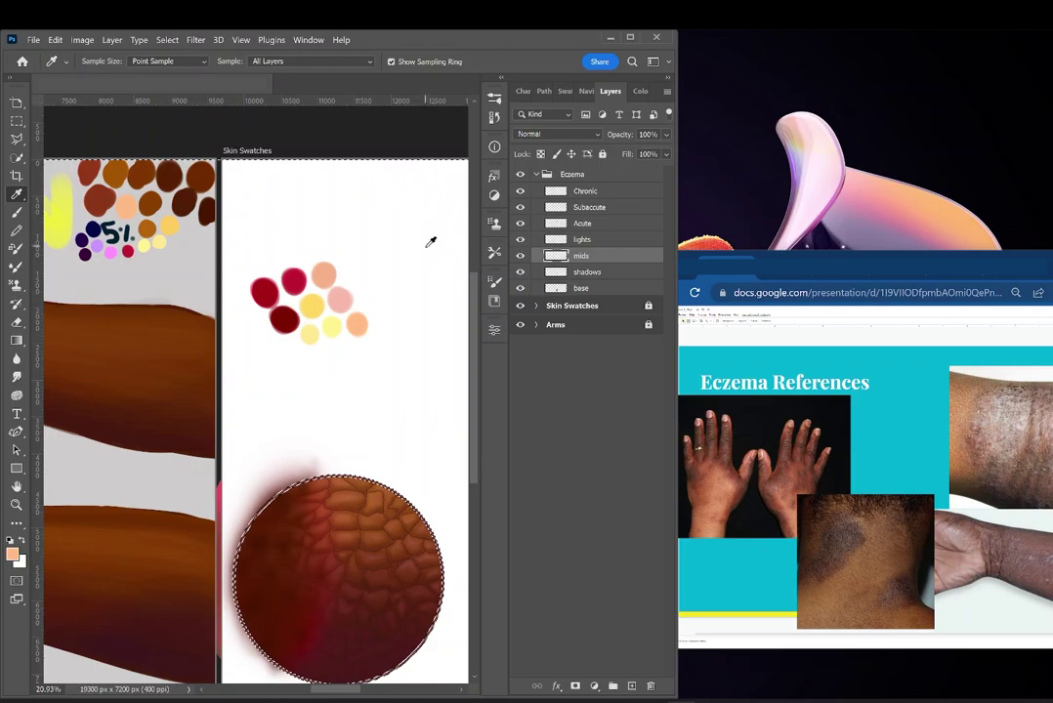
pyautogui.press('b')
pyautogui.click(494, 98)
pyautogui.moveTo(478, 301); pyautogui.dragTo(478, 185)
pyautogui.click(405, 273)
pyautogui.click(455, 93)
# Change the brush colour to a lighter peach in the colour picker.
pyautogui.click(12, 553)
pyautogui.click(730, 284)
pyautogui.click(999, 280)
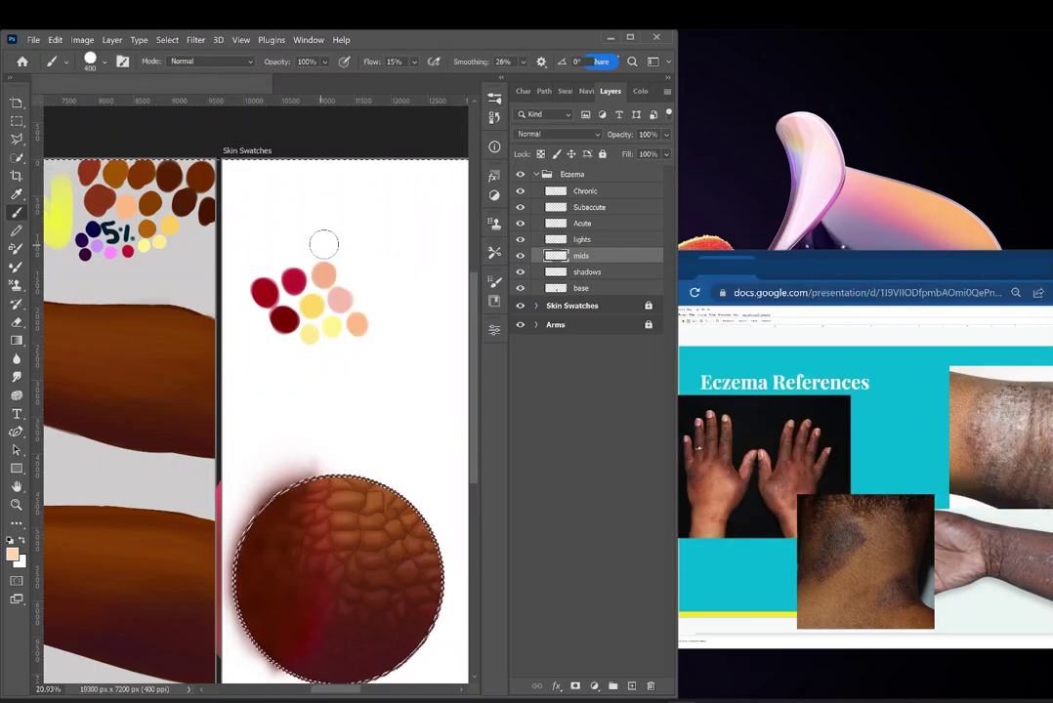
# Paint a row of peach swatches above the acute palette, lightening the brush colour for each one, including #ffe8d4.
pyautogui.click(250, 211)
pyautogui.click(13, 553)
pyautogui.click(721, 286)
pyautogui.click(999, 280)
pyautogui.click(287, 208)
pyautogui.click(12, 554)
pyautogui.click(711, 287)
pyautogui.click(999, 280)
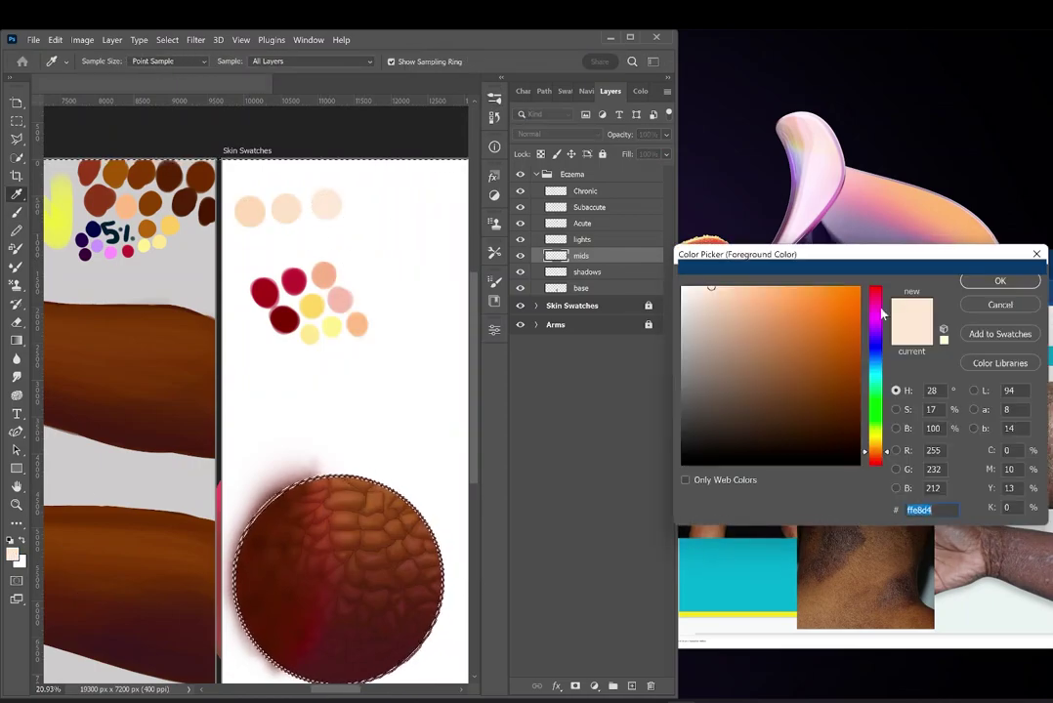
pyautogui.press('Return')
# On the lights layer, paint fine pale-peach streaks over the darker left part of the first skin circle with a textured brush.
pyautogui.click(582, 239)
pyautogui.press('i')
pyautogui.click(364, 204)
pyautogui.click(328, 203)
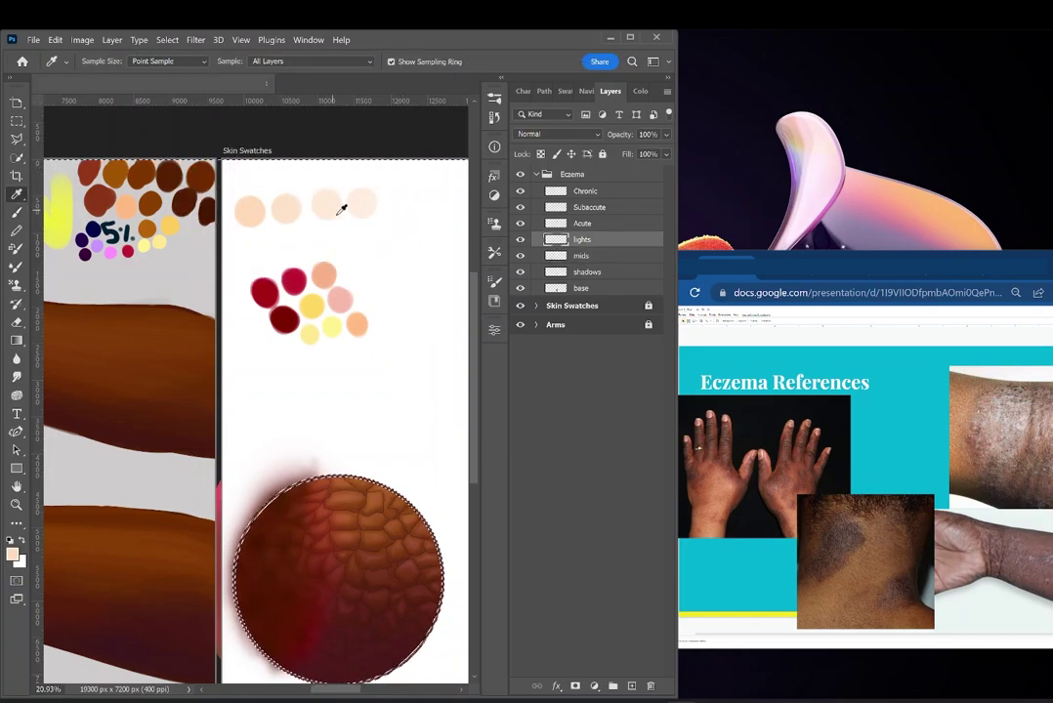
pyautogui.press('b')
pyautogui.click(494, 99)
pyautogui.moveTo(476, 402); pyautogui.dragTo(476, 478)
pyautogui.click(405, 332)
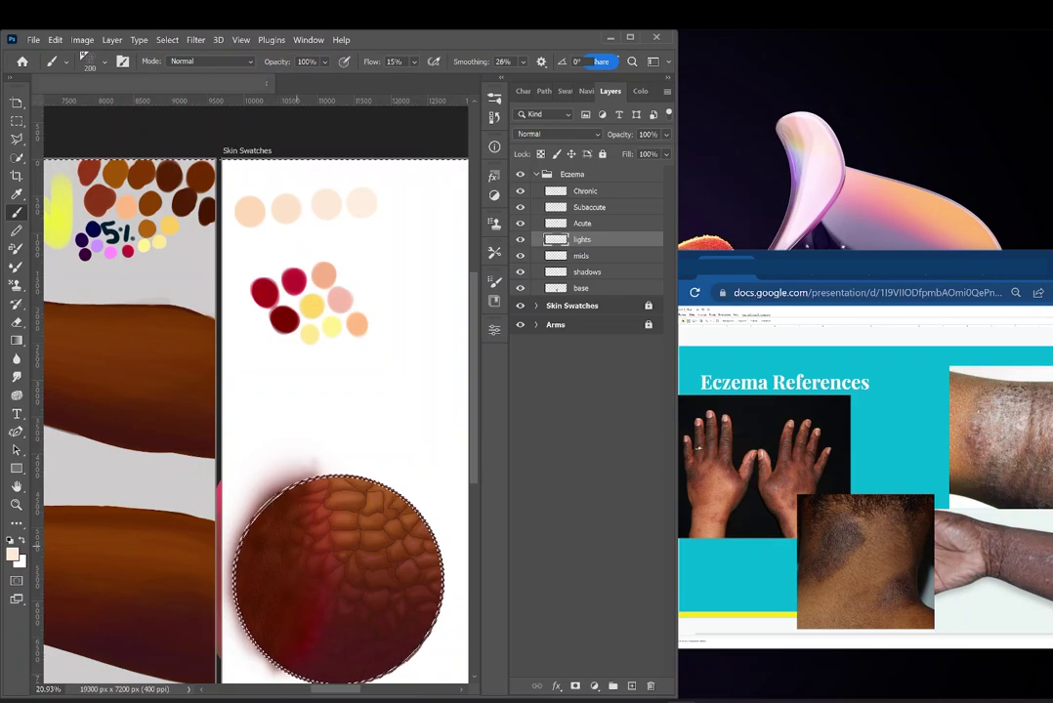
pyautogui.keyDown('alt'); pyautogui.click(356, 193); pyautogui.keyUp('alt')
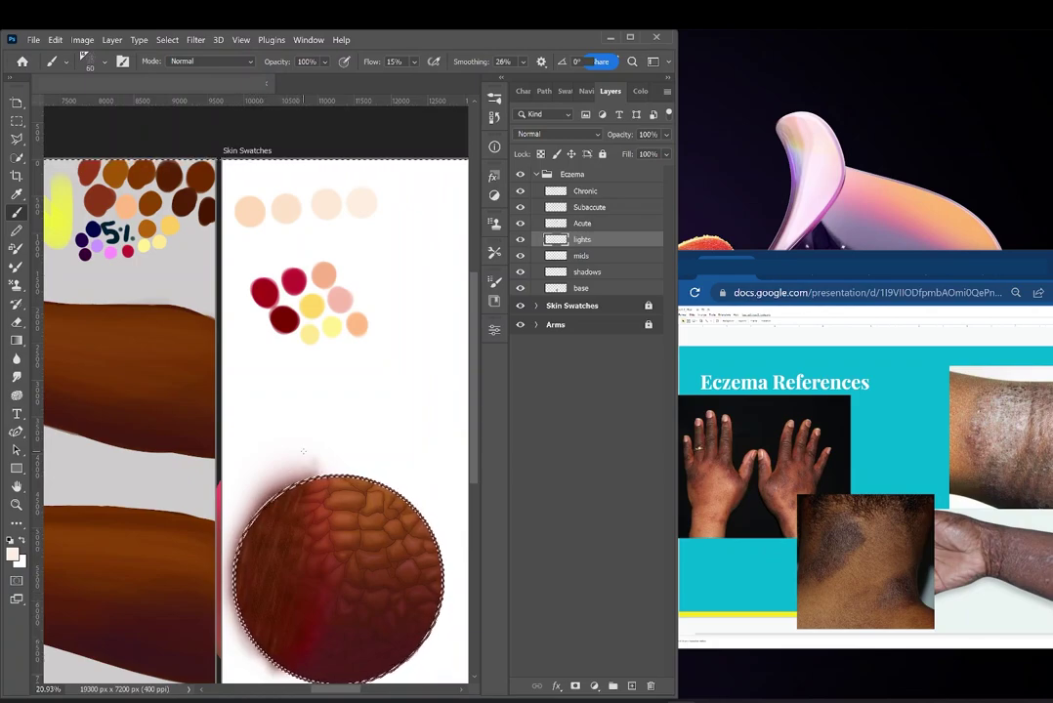
# Set up a soft round brush of 80 px in the palette's pink and make the base layer active.
pyautogui.keyDown('alt'); pyautogui.click(343, 301); pyautogui.keyUp('alt')
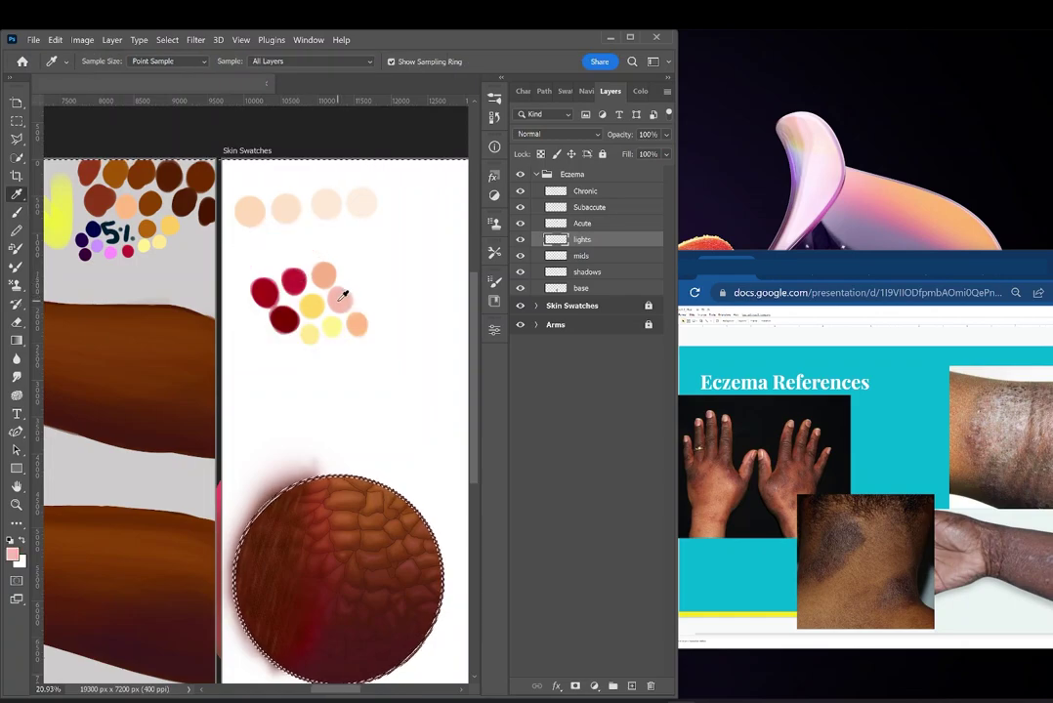
pyautogui.click(494, 98)
pyautogui.scroll(3, 436, 310)
pyautogui.click(437, 310)
pyautogui.click(494, 98)
pyautogui.click(598, 272)
pyautogui.click(598, 240)
pyautogui.click(597, 288)
pyautogui.press(']')
pyautogui.press(']')
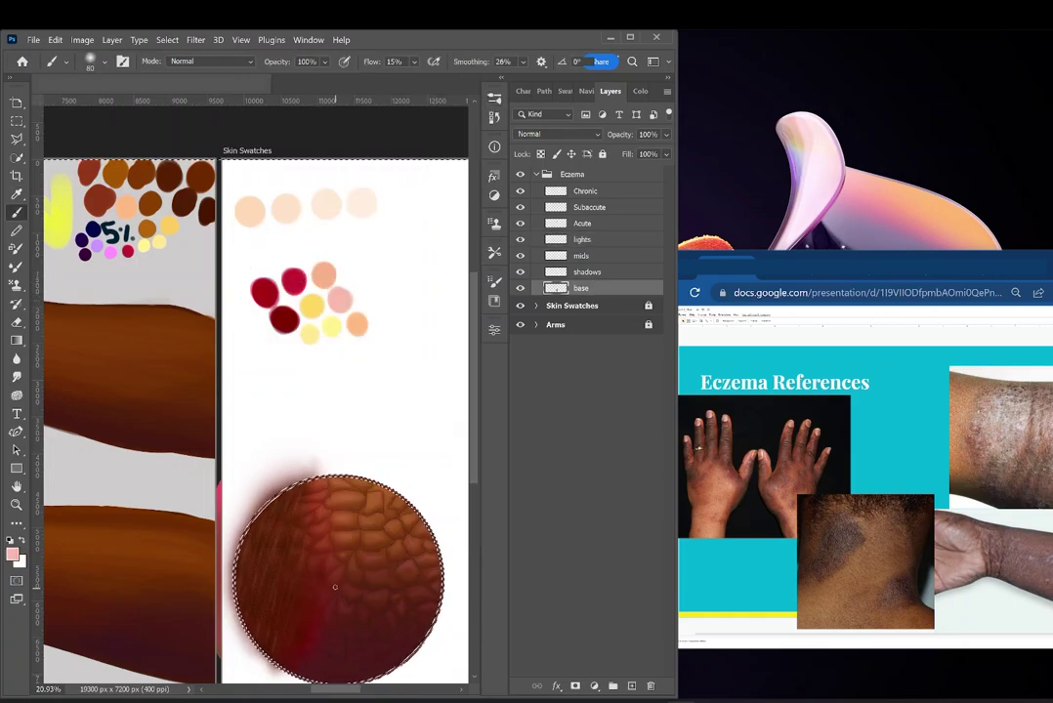
# Sample the pink from the arm artboard's palette and shift it to a coral red in the colour picker.
pyautogui.keyDown('alt'); pyautogui.click(112, 252); pyautogui.keyUp('alt')
pyautogui.click(12, 554)
pyautogui.moveTo(879, 445); pyautogui.dragTo(881, 468)
pyautogui.click(778, 306)
pyautogui.click(998, 279)
# Add a small coral-red swatch above the acute palette with a hard round brush of 100 px.
pyautogui.moveTo(359, 281); pyautogui.dragTo(361, 274)
pyautogui.press(']')
pyautogui.press(']')
pyautogui.press(']')
pyautogui.press('e')
pyautogui.click(494, 98)
pyautogui.click(494, 98)
pyautogui.press('b')
pyautogui.click(273, 257)
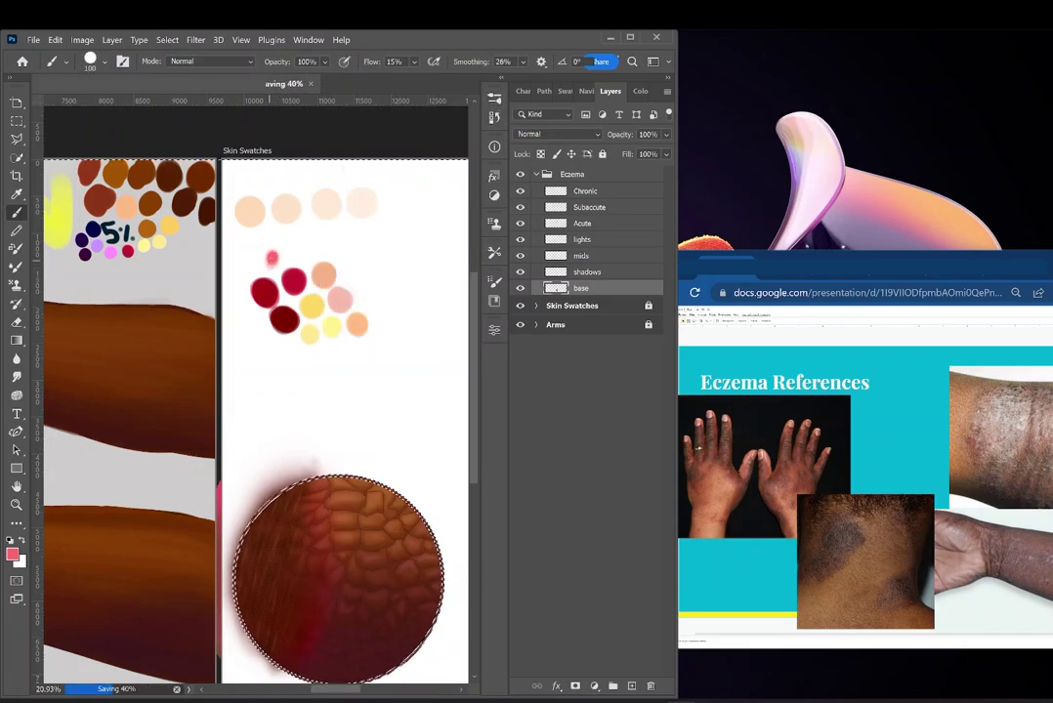
# Dab soft coral-red bumps along the first circle's red band with a soft round brush at 23% opacity.
pyautogui.click(494, 97)
pyautogui.click(494, 98)
pyautogui.click(325, 61)
pyautogui.click(307, 80)
pyautogui.click(324, 528)
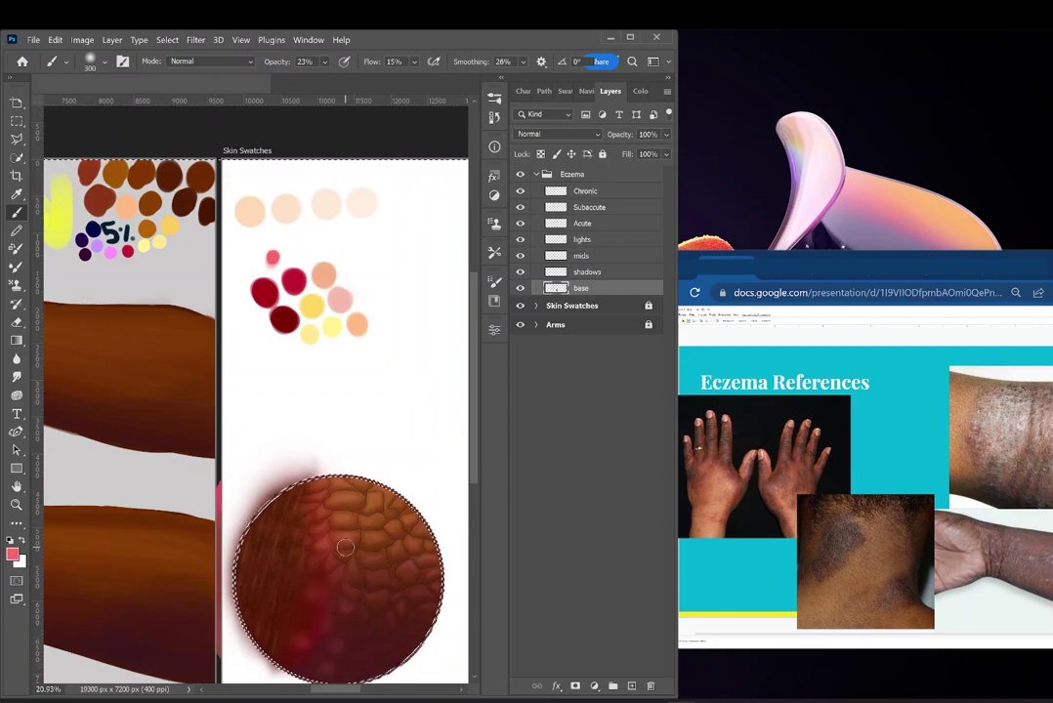
# Check the acute-stage characteristics in the Verywell Health article and compare the painting with the base layer hidden and shown.
pyautogui.click(841, 263)
pyautogui.click(531, 461)
pyautogui.click(583, 288)
pyautogui.click(520, 289)
pyautogui.click(519, 289)
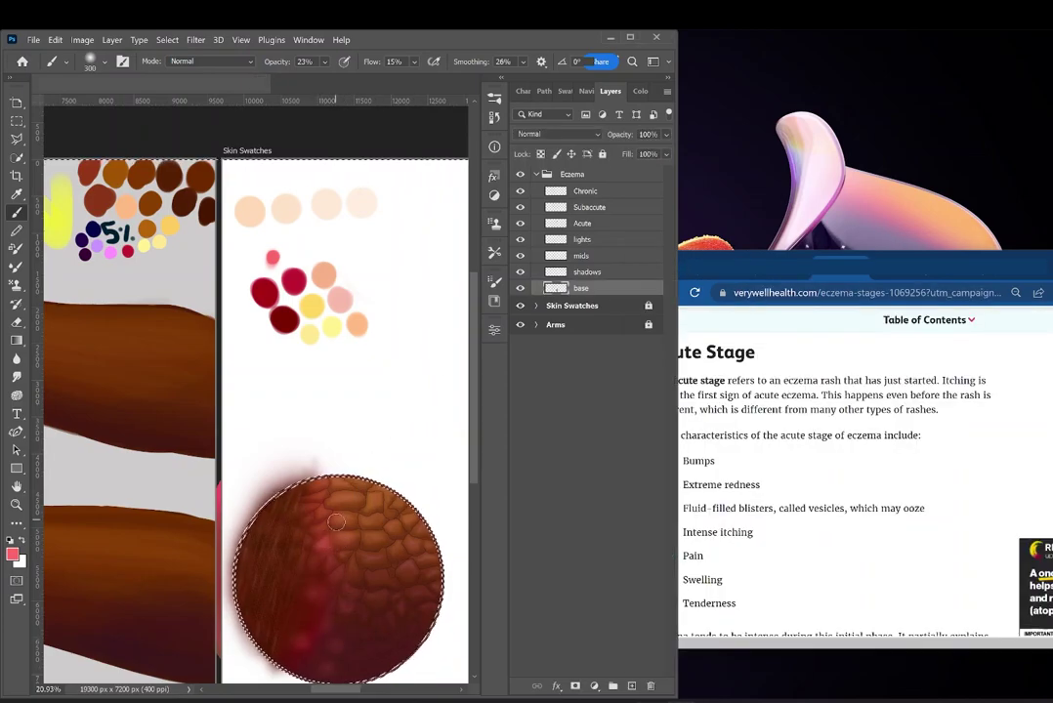
# Raise the brush opacity to 47% and strengthen the coral-red bumps along the circle's red band.
pyautogui.click(325, 62)
pyautogui.moveTo(338, 81); pyautogui.dragTo(353, 81)
pyautogui.click(350, 596)
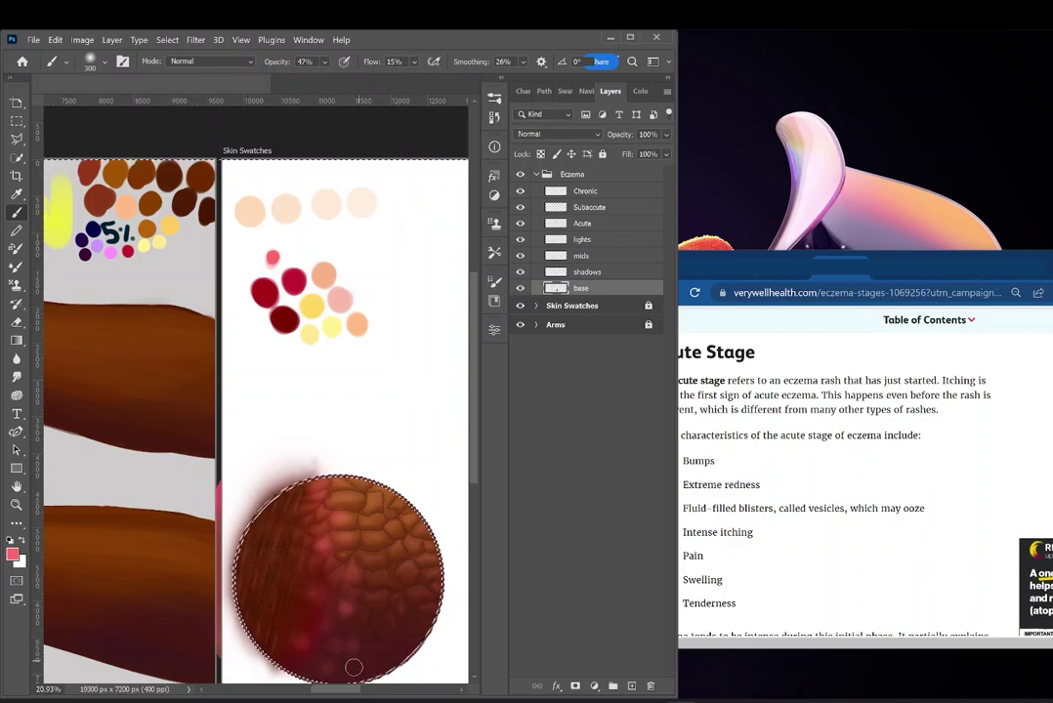
# On the mids layer, dab pale-yellow glows over the red bumps with a small soft brush at 17% opacity.
pyautogui.keyDown('alt'); pyautogui.click(336, 330); pyautogui.keyUp('alt')
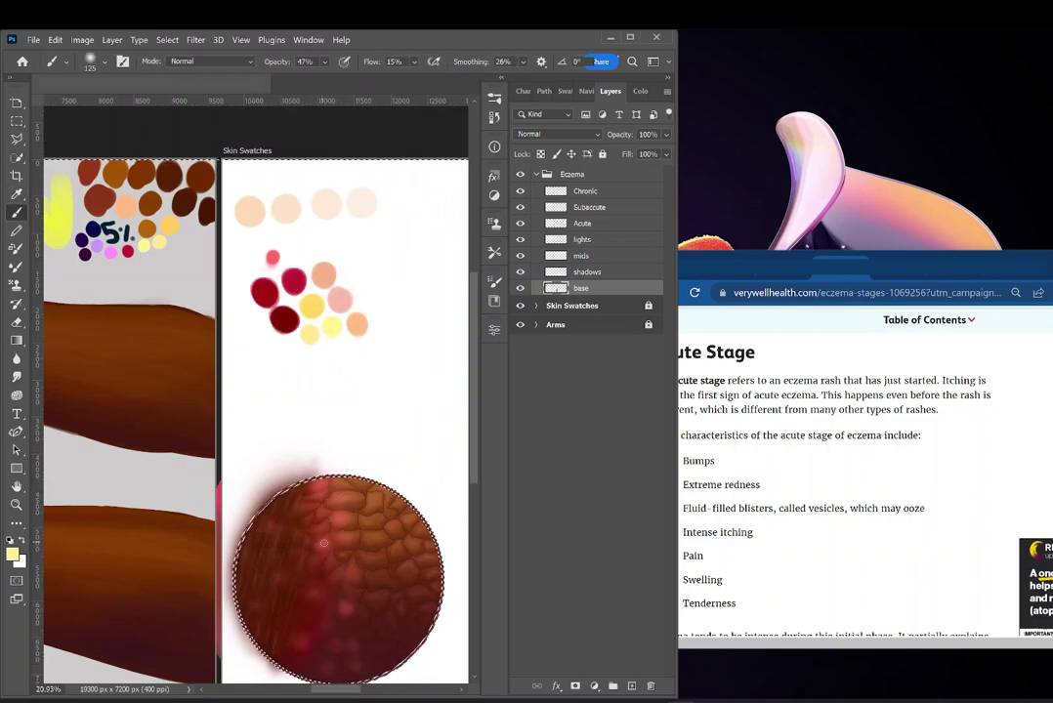
pyautogui.click(612, 255)
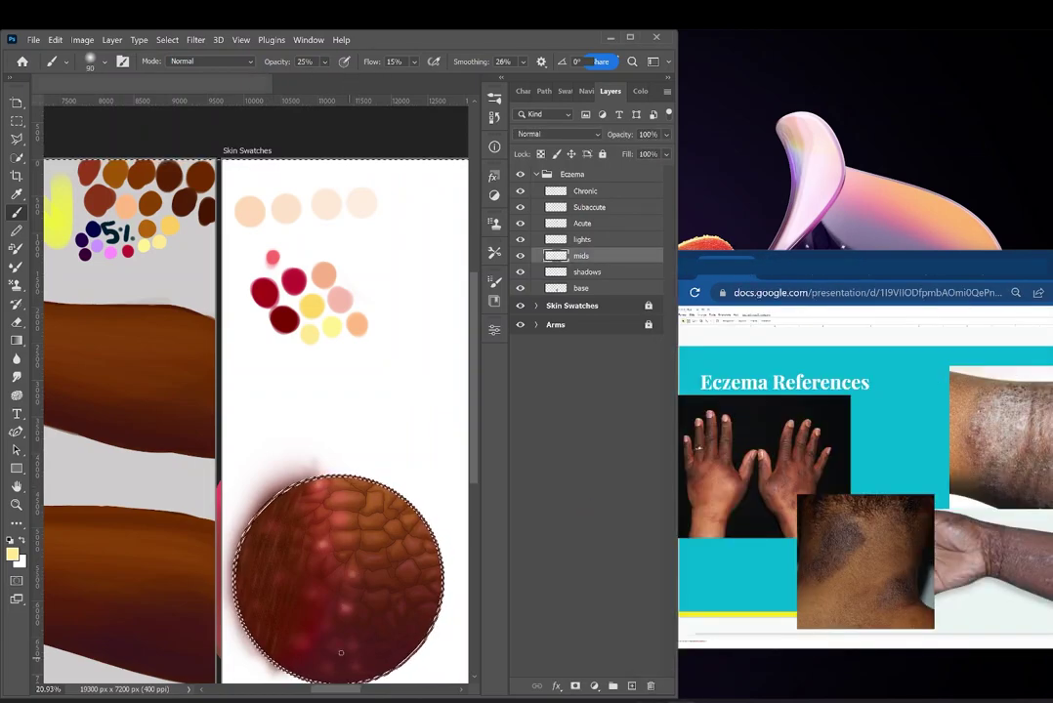
pyautogui.click(325, 61)
pyautogui.moveTo(336, 82); pyautogui.dragTo(330, 82)
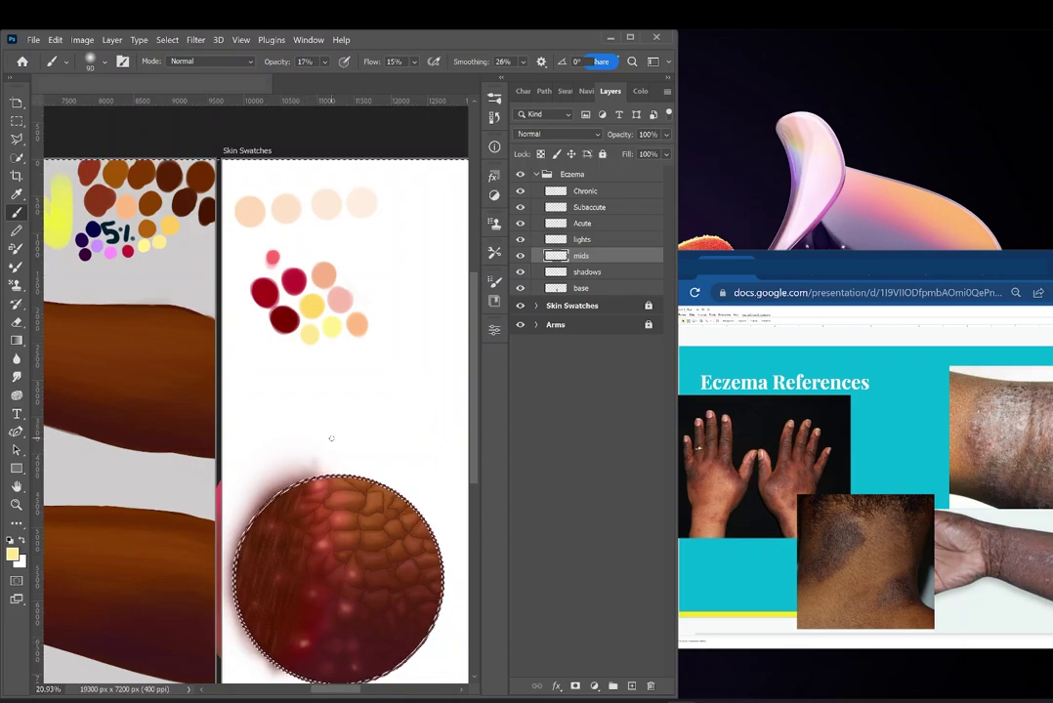
# Make the lights layer active and set the brush opacity to 47%.
pyautogui.click(612, 239)
pyautogui.scroll(1, 325, 503)
pyautogui.scroll(-1, 325, 503)
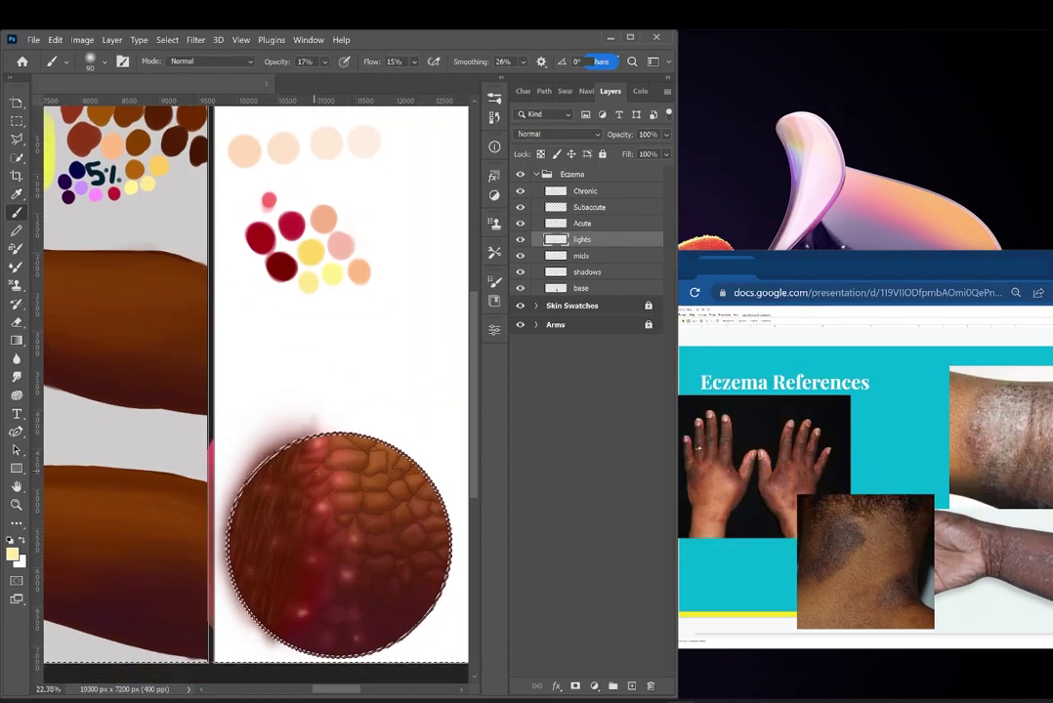
pyautogui.scroll(1, 330, 498)
pyautogui.press('4')
pyautogui.press('7')
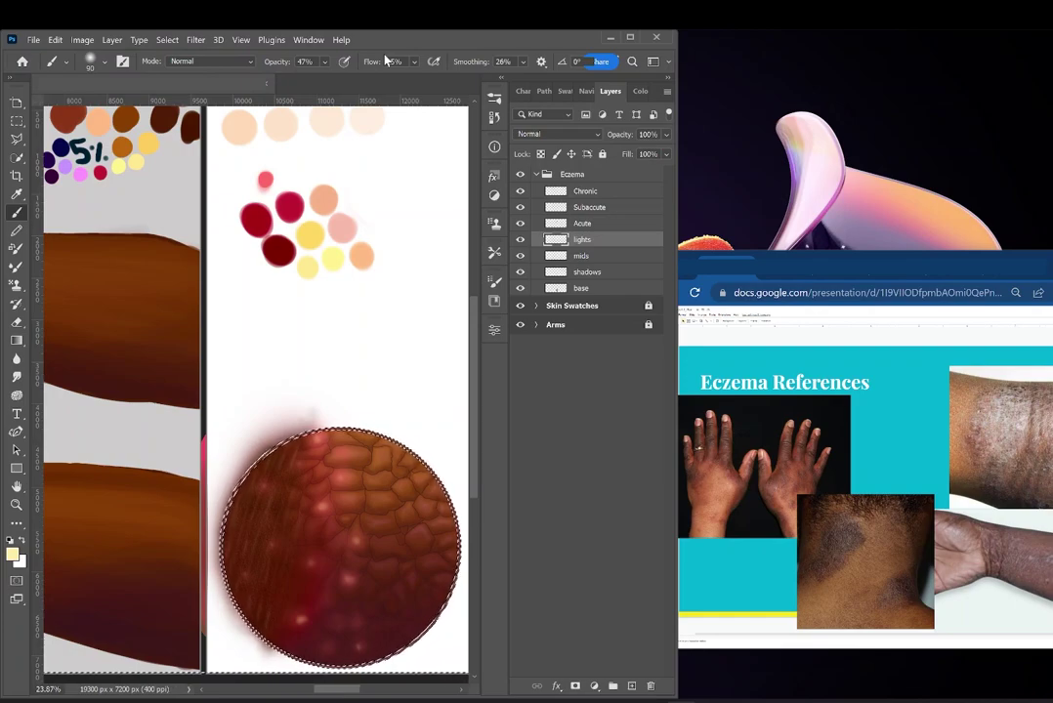
# Dab small pale-yellow highlights in the centres of the bumps with a soft brush reduced to about 45 px.
pyautogui.scroll(-1, 326, 504)
pyautogui.scroll(2, 324, 508)
pyautogui.click(323, 507)
pyautogui.press('[')
pyautogui.press('[')
pyautogui.press('[')
pyautogui.press('[')
pyautogui.press('[')
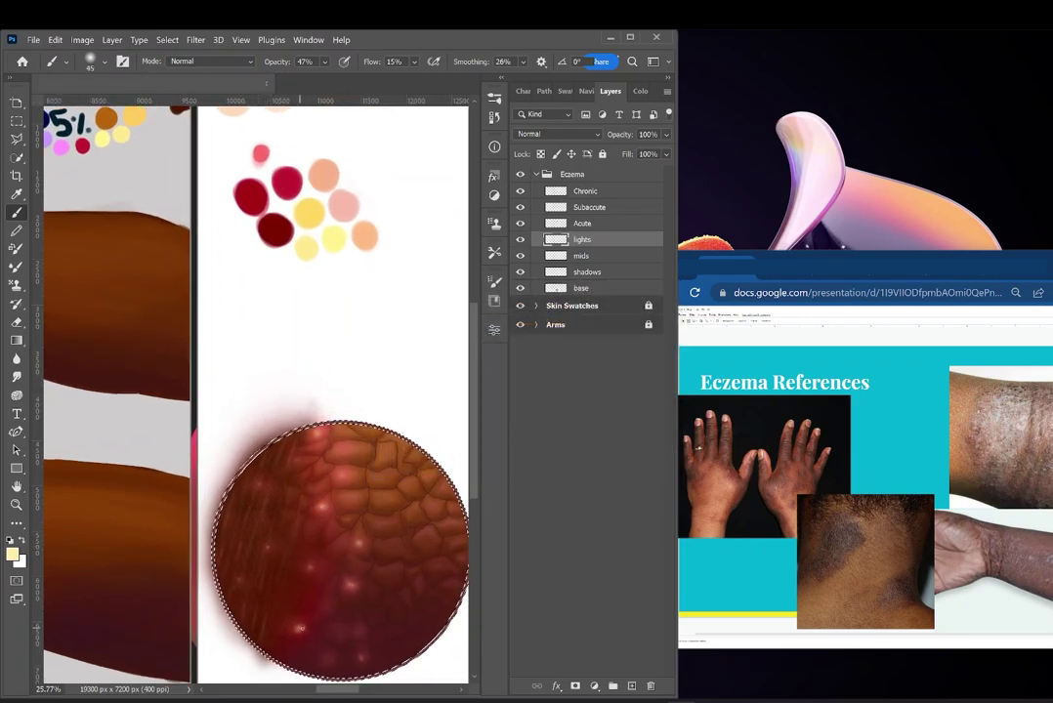
pyautogui.press(']')
pyautogui.click(361, 631)
# Make the shadows layer active and sample the dark red swatch for a soft brush at 27% opacity.
pyautogui.click(591, 273)
pyautogui.keyDown('alt'); pyautogui.click(275, 231); pyautogui.keyUp('alt')
pyautogui.press(']')
pyautogui.press(']')
pyautogui.press(']')
pyautogui.press(']')
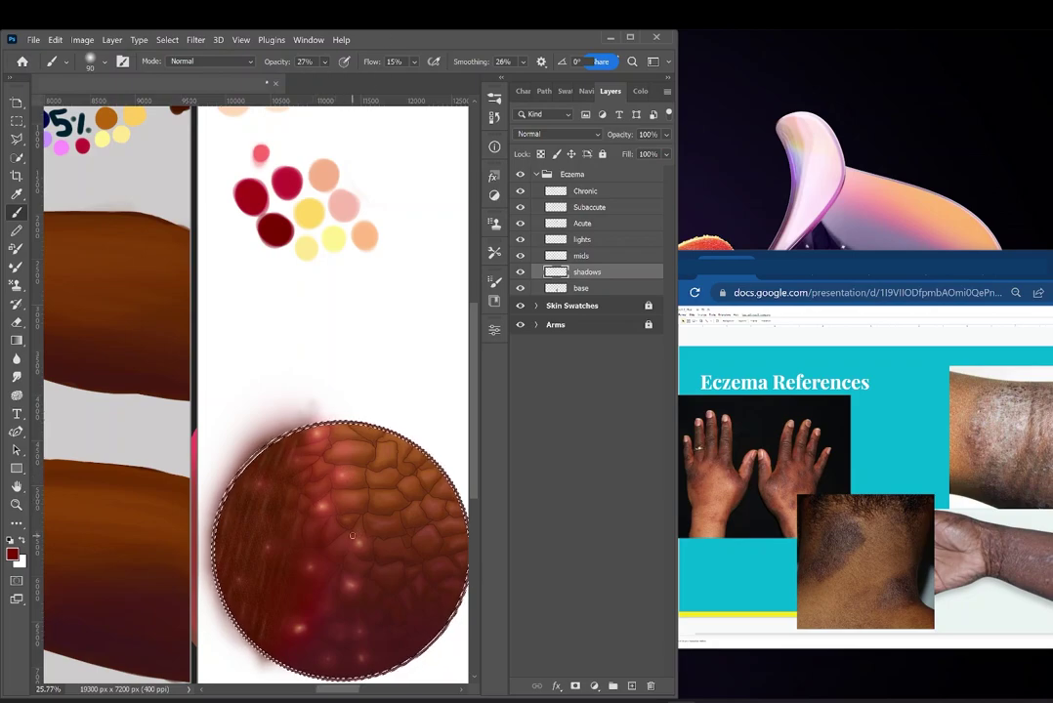
# Paint soft dark-red shadows around the bumps on the first circle, varying the brush size, and save the document.
pyautogui.press(']')
pyautogui.press(']')
pyautogui.press(']')
pyautogui.press(']')
pyautogui.press(']')
pyautogui.press(']')
pyautogui.press(']')
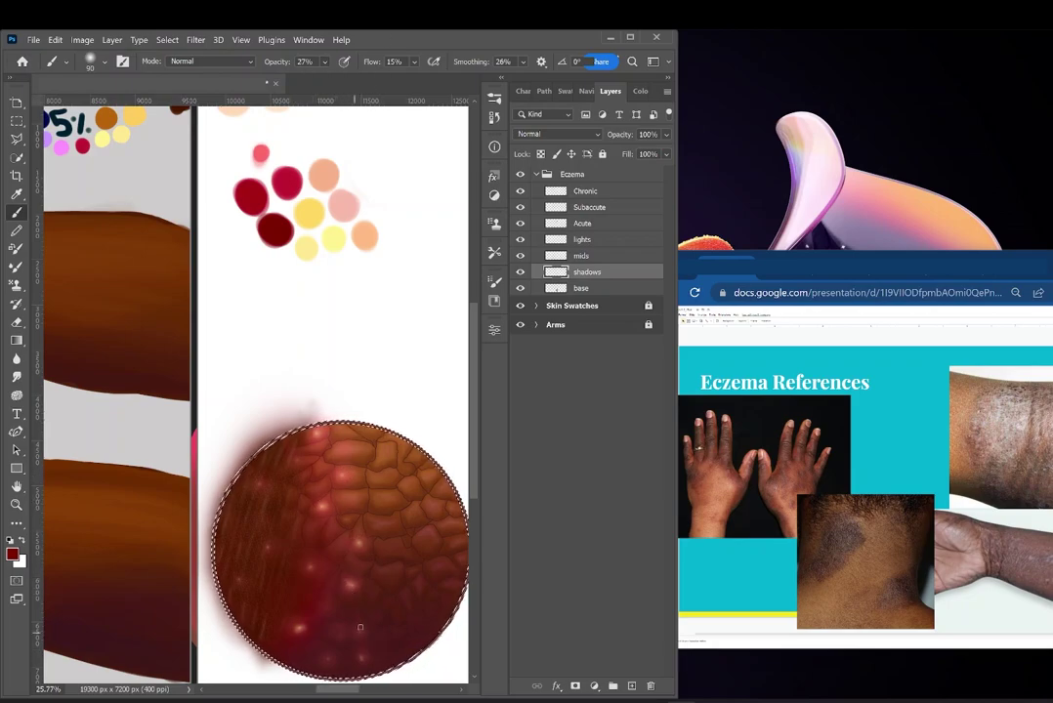
pyautogui.press('[')
pyautogui.press('[')
pyautogui.press('[')
pyautogui.press('[')
pyautogui.press('[')
pyautogui.press('[')
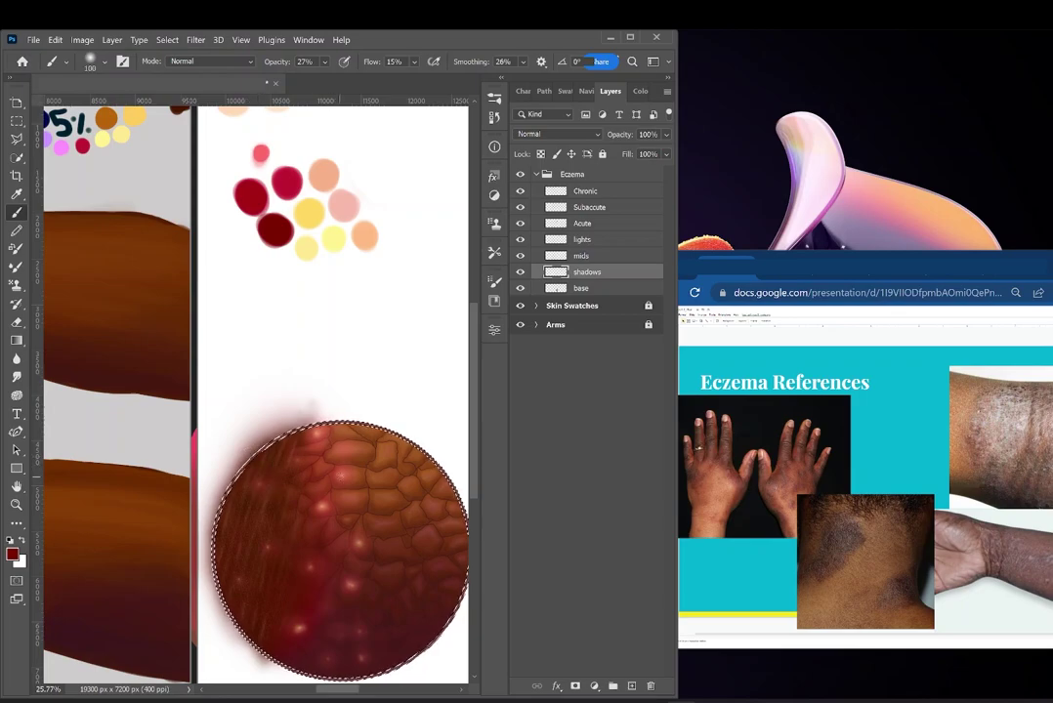
pyautogui.hotkey('ctrl', 's')
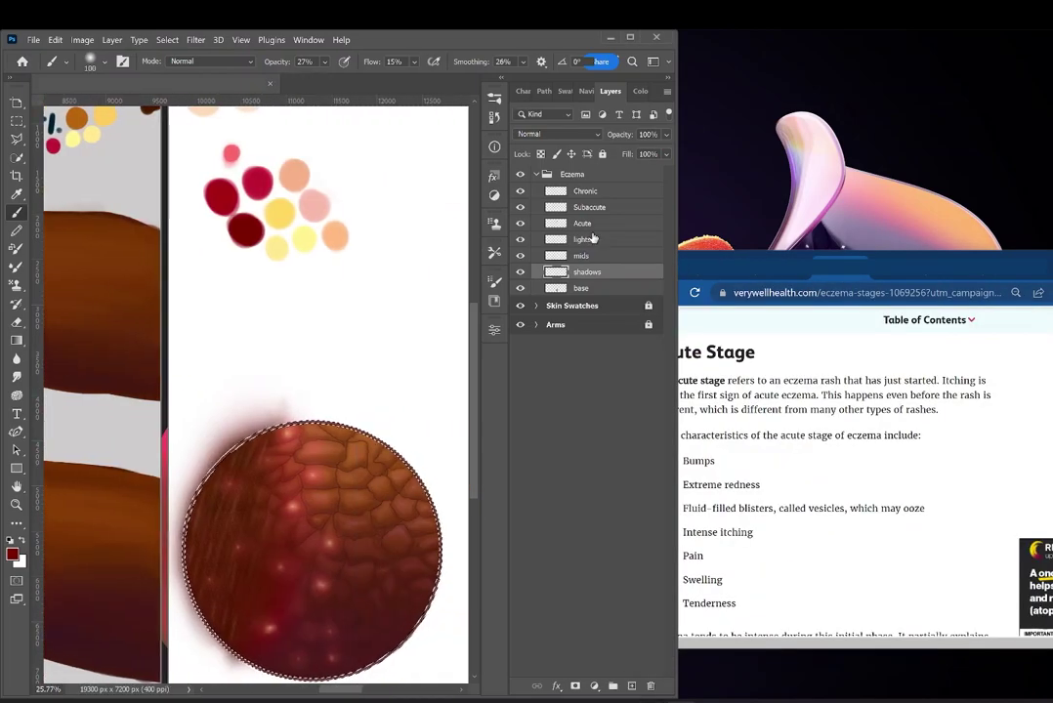
# Erase the red overspill outside the first circle on the base layer.
pyautogui.click(592, 226)
pyautogui.press('e')
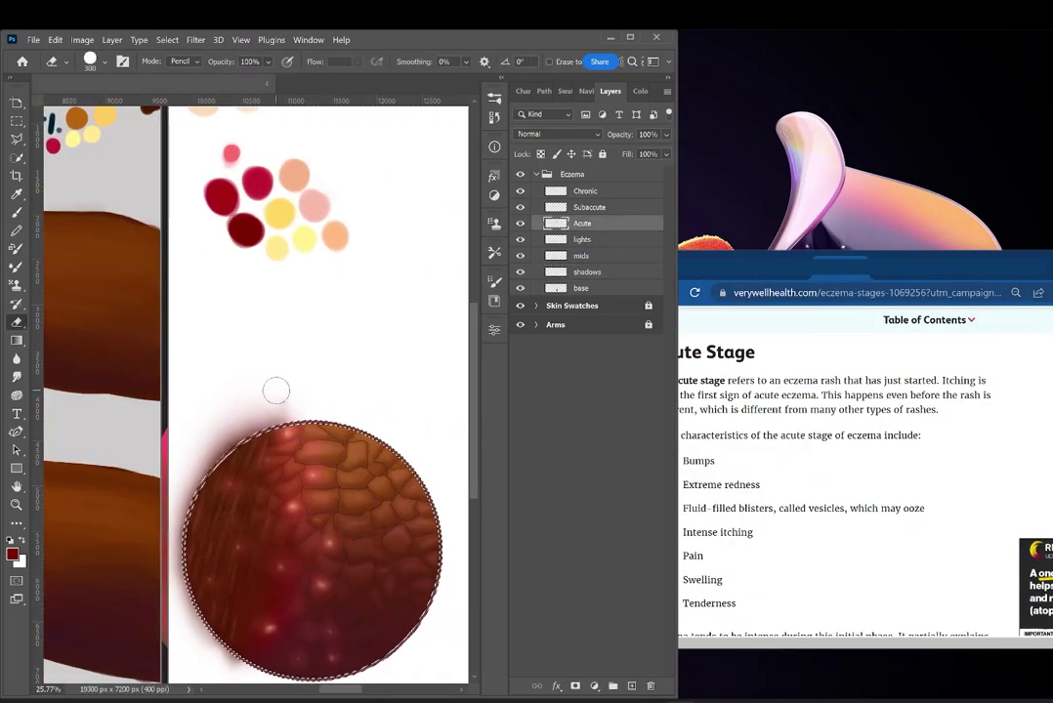
pyautogui.click(584, 288)
pyautogui.moveTo(305, 396)
pyautogui.mouseDown()
pyautogui.moveTo(174, 443)
pyautogui.moveTo(279, 412)
pyautogui.mouseUp()
pyautogui.hscroll(1, 307, 689)
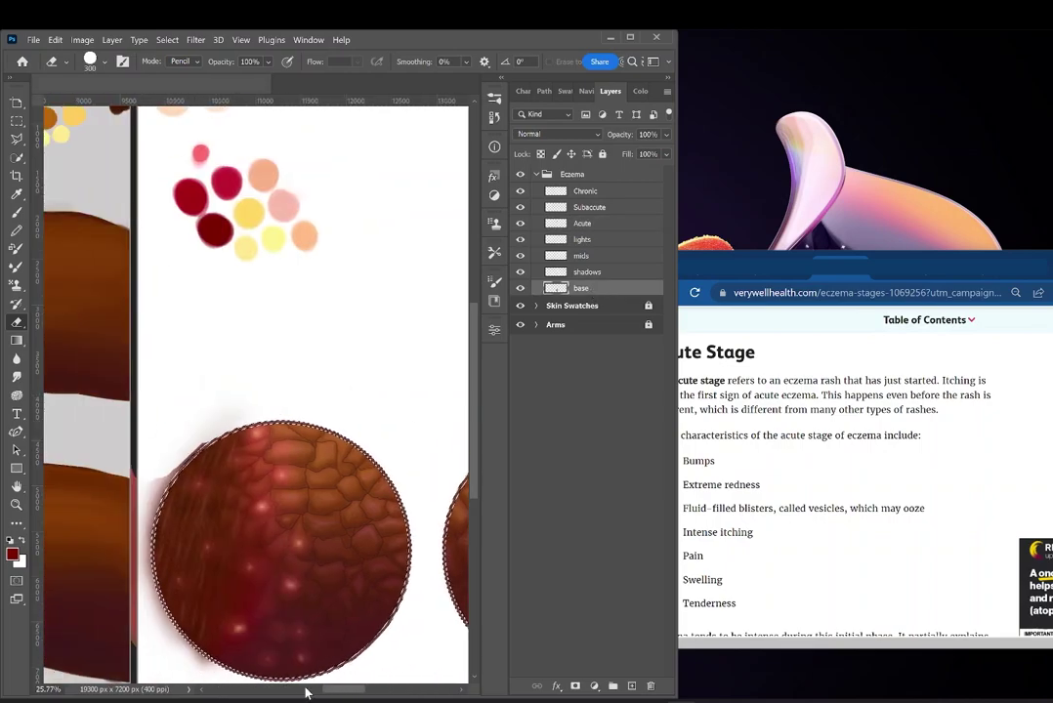
pyautogui.scroll(-1, 293, 664)
pyautogui.moveTo(202, 627); pyautogui.dragTo(176, 605)
# Clean the remaining overspill close to the first circle's left edge with the eraser reduced to 90 px.
pyautogui.press('[')
pyautogui.press('[')
pyautogui.press('[')
pyautogui.press('[')
pyautogui.press('[')
pyautogui.press('[')
pyautogui.press('[')
pyautogui.moveTo(213, 399)
pyautogui.mouseDown()
pyautogui.moveTo(179, 419)
pyautogui.moveTo(156, 458)
pyautogui.moveTo(167, 582)
pyautogui.mouseUp()
pyautogui.moveTo(156, 444)
pyautogui.mouseDown()
pyautogui.moveTo(142, 497)
pyautogui.moveTo(155, 582)
pyautogui.moveTo(139, 537)
pyautogui.moveTo(148, 479)
pyautogui.mouseUp()
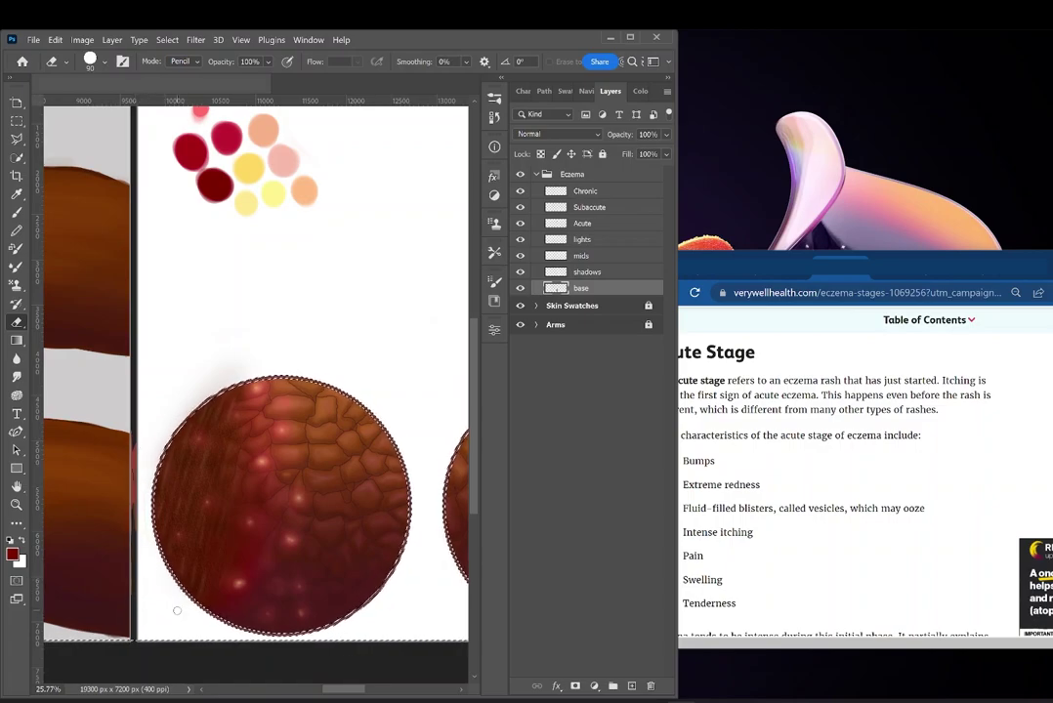
# Review the acute and chronic eczema stage characteristics in the Verywell Health article.
pyautogui.scroll(1, 177, 610)
pyautogui.moveTo(344, 689); pyautogui.dragTo(369, 694)
pyautogui.hotkey('ctrl', 'd')
pyautogui.moveTo(937, 264); pyautogui.dragTo(781, 244)
pyautogui.scroll(-5, 742, 468)
pyautogui.scroll(5, 742, 469)
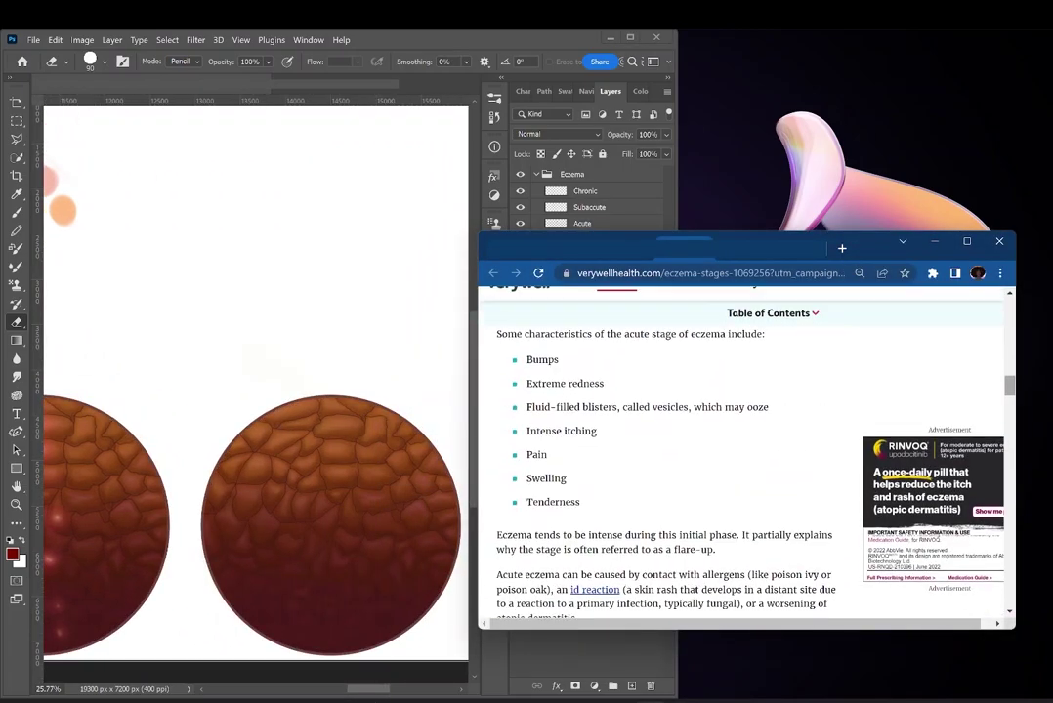
pyautogui.scroll(-10, 742, 459)
pyautogui.scroll(5, 742, 459)
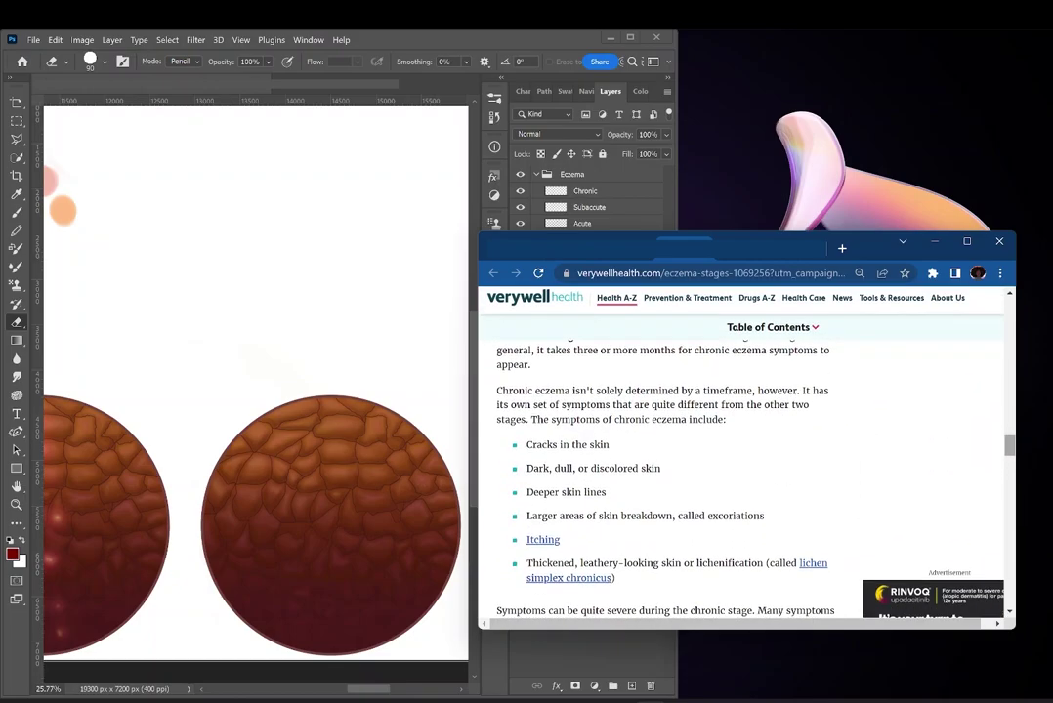
pyautogui.moveTo(1011, 416)
pyautogui.mouseDown()
pyautogui.moveTo(1011, 372)
pyautogui.moveTo(1013, 404)
pyautogui.mouseUp()
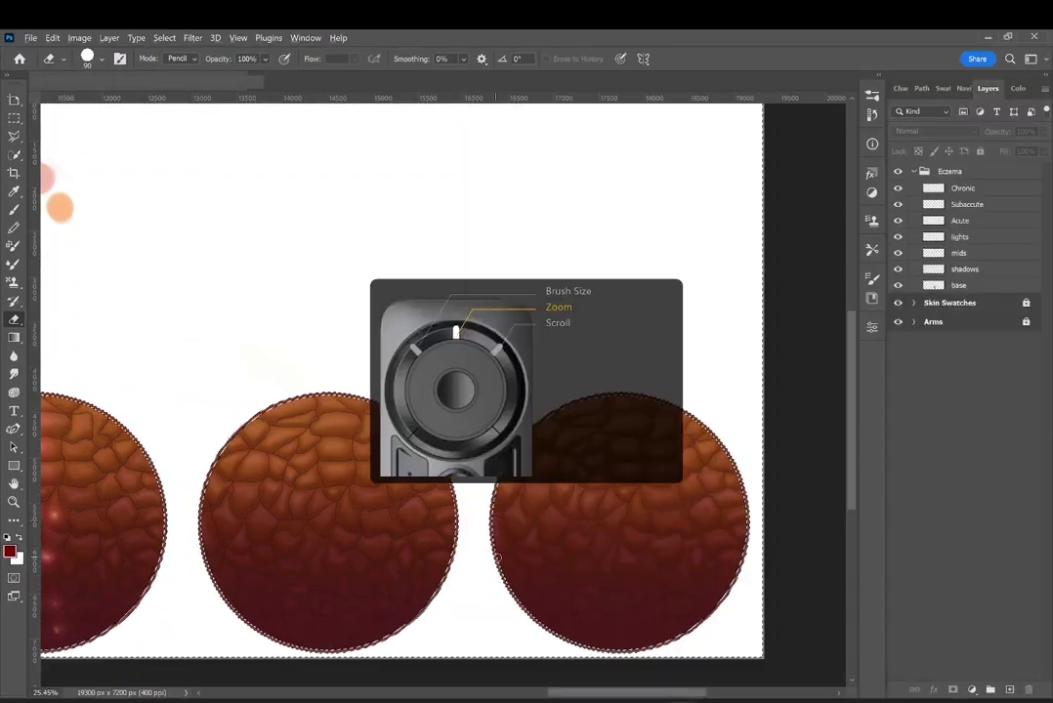
# Create a layer group named Subacute directly above the Subaccute layer in the Eczema group.
pyautogui.scroll(-3, 518, 410)
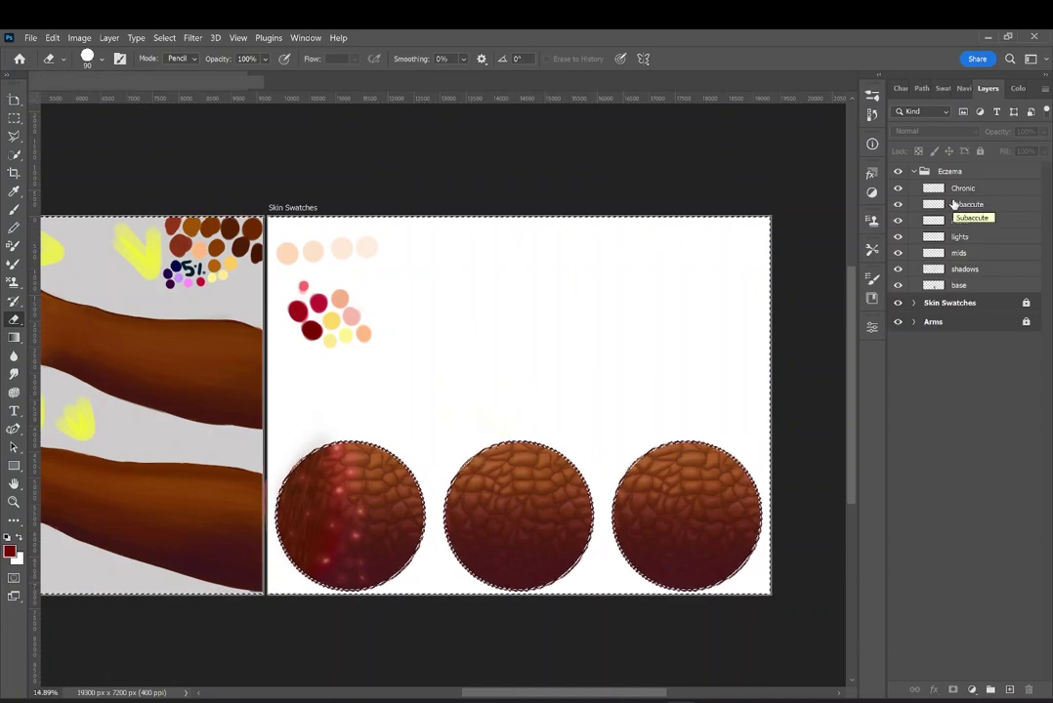
pyautogui.click(970, 205)
pyautogui.click(1045, 89)
pyautogui.click(986, 214)
pyautogui.write('Subacute')
pyautogui.press('Return')
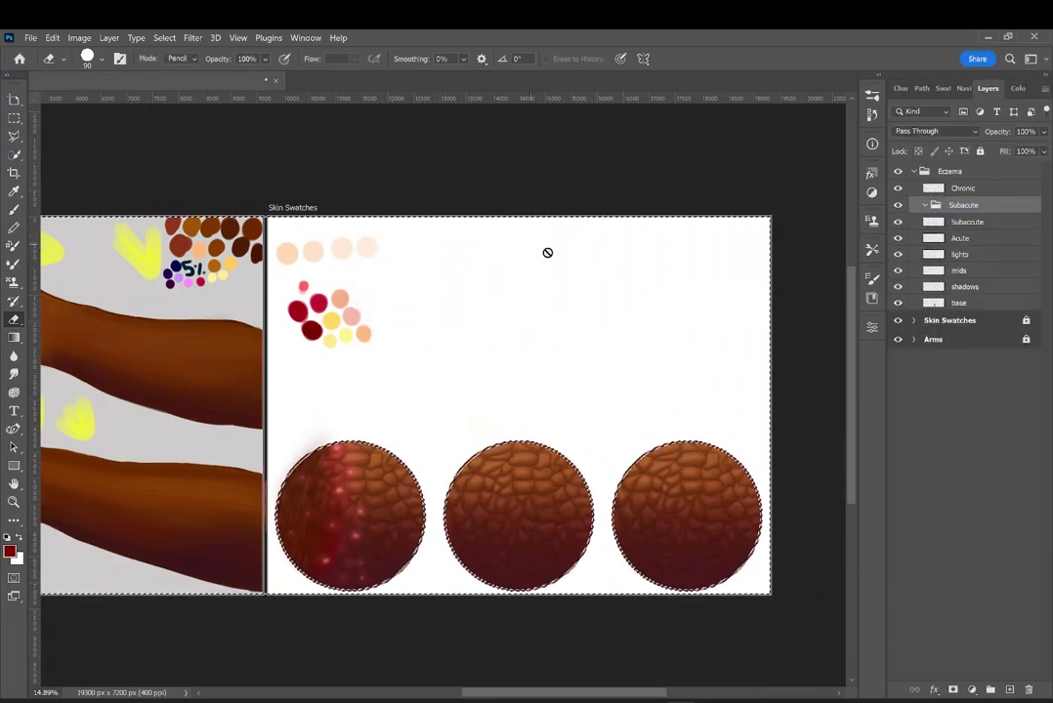
pyautogui.click(972, 206)
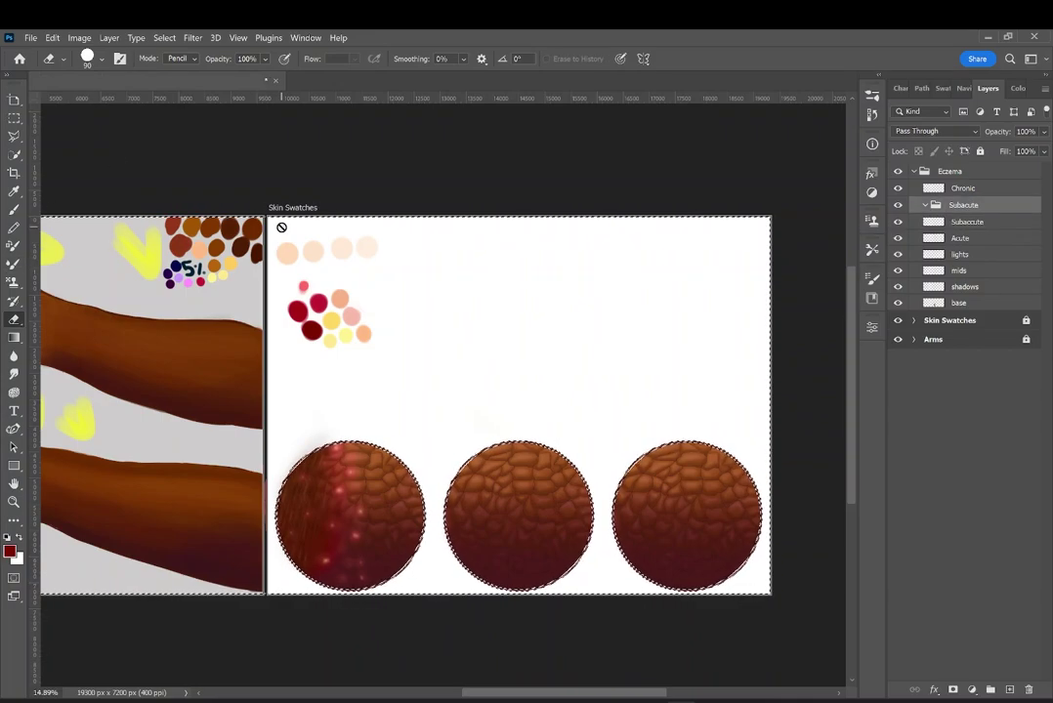
# Unlock the Skin Swatches group and select the middle skin circle on layer M.
pyautogui.press('m')
pyautogui.click(448, 372)
pyautogui.click(914, 321)
pyautogui.click(956, 390)
pyautogui.click(1025, 320)
pyautogui.moveTo(446, 441); pyautogui.dragTo(594, 590)
pyautogui.press('w')
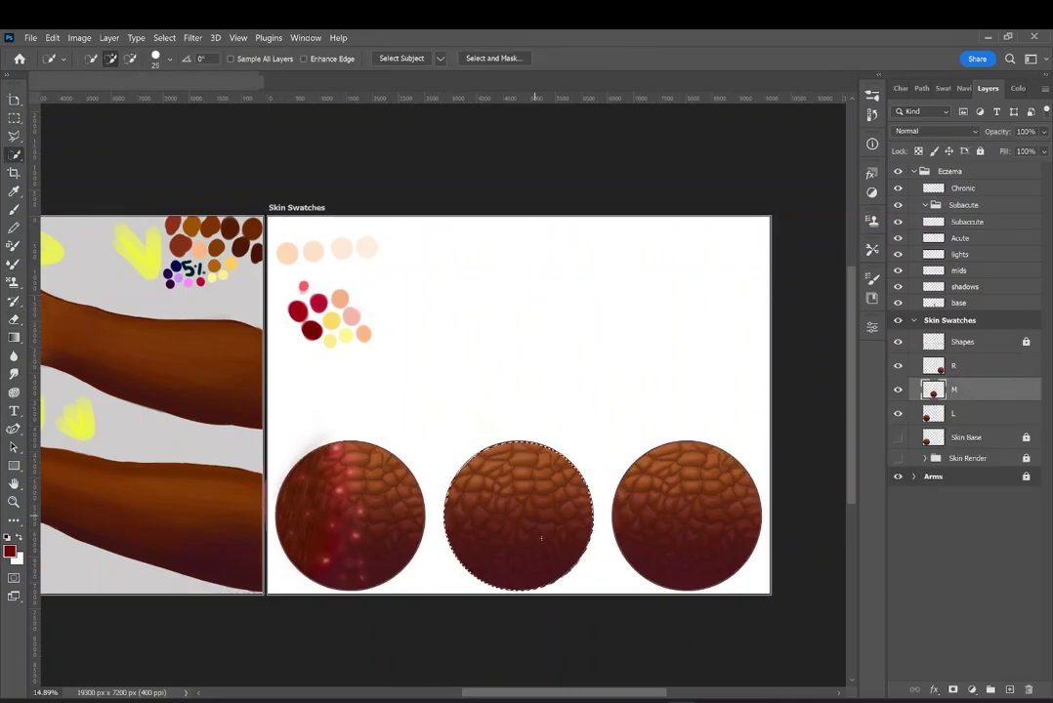
# Lock the Skin Swatches group again and return to the Subacute group.
pyautogui.click(962, 321)
pyautogui.click(981, 151)
pyautogui.click(983, 205)
pyautogui.hotkey('ctrl', 'alt', 'shift', 'n')
pyautogui.hotkey('ctrl', 'alt', 'shift', 'n')
pyautogui.hotkey('ctrl', 'z')
pyautogui.hotkey('ctrl', 'z')
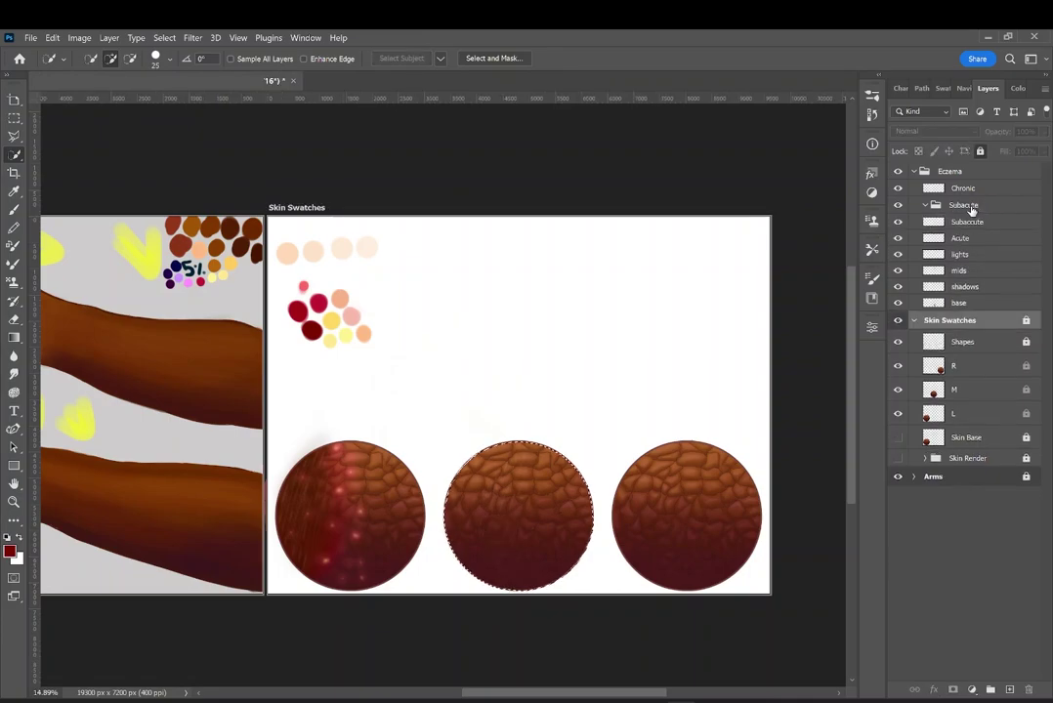
# Duplicate the Acute, lights, mids, shadows and base layers into the Subacute group.
pyautogui.rightClick(970, 207)
pyautogui.click(1045, 90)
pyautogui.click(1045, 90)
pyautogui.click(961, 240)
pyautogui.keyDown('shift'); pyautogui.click(961, 303); pyautogui.keyUp('shift')
pyautogui.click(1043, 88)
pyautogui.click(781, 125)
pyautogui.click(641, 219)
# Delete the misspelled Subaccute layer from the Eczema group.
pyautogui.click(924, 205)
pyautogui.click(964, 224)
pyautogui.click(1043, 89)
pyautogui.click(987, 149)
pyautogui.press('Return')
# Create a layer group named Acute above the Acute layer and delete that old layer.
pyautogui.click(953, 224)
pyautogui.keyDown('shift'); pyautogui.click(983, 289); pyautogui.keyUp('shift')
pyautogui.click(1043, 89)
pyautogui.click(986, 209)
pyautogui.write('Acute')
pyautogui.press('Return')
pyautogui.click(959, 238)
pyautogui.click(1044, 89)
pyautogui.click(986, 149)
pyautogui.press('Return')
# Move the lights, mids, shadows and base layers into the Acute group and collapse it.
pyautogui.click(925, 223)
pyautogui.click(960, 239)
pyautogui.keyDown('shift'); pyautogui.click(979, 290); pyautogui.keyUp('shift')
pyautogui.moveTo(978, 290); pyautogui.dragTo(960, 224)
pyautogui.click(925, 223)
# Delete the duplicated Acute layer from the Subacute group and collapse the group.
pyautogui.click(925, 206)
pyautogui.click(980, 222)
pyautogui.click(1044, 88)
pyautogui.click(956, 155)
pyautogui.press('Return')
pyautogui.click(924, 206)
# Hide the Acute group and toggle the Subacute group's visibility to check the duplicated artwork.
pyautogui.click(898, 224)
pyautogui.click(898, 207)
pyautogui.click(898, 206)
pyautogui.click(899, 206)
pyautogui.click(898, 206)
# Unlock the Skin Swatches group, clear the old selection and select the first skin circle on layer L.
pyautogui.click(994, 287)
pyautogui.click(1025, 242)
pyautogui.click(52, 38)
pyautogui.hotkey('ctrl', 'd')
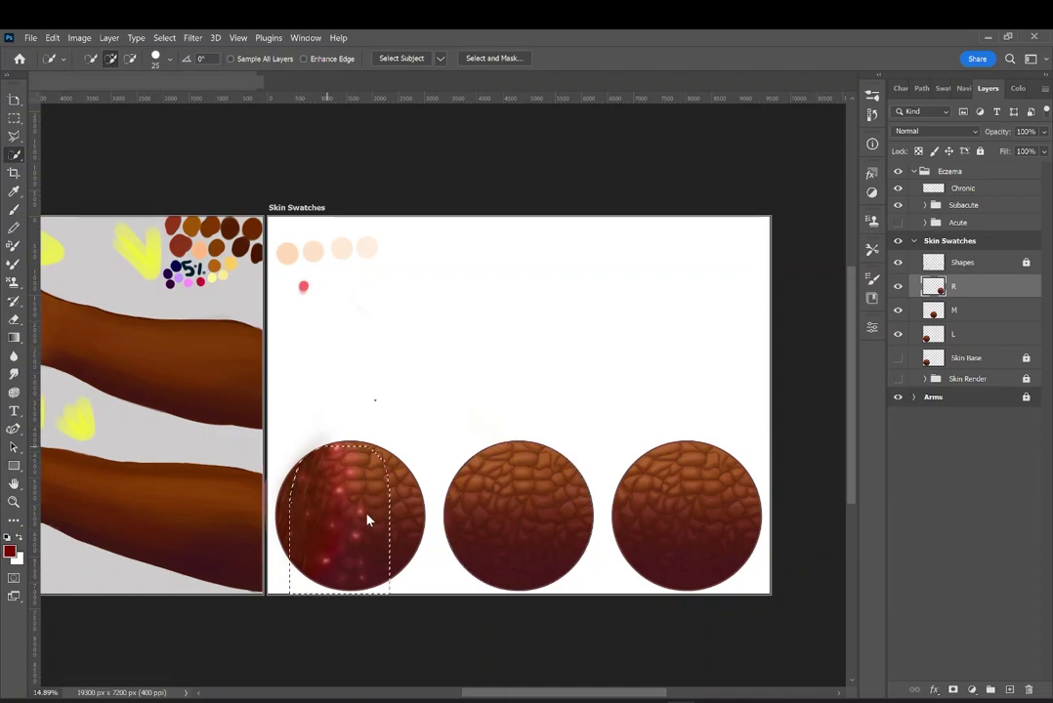
pyautogui.click(955, 334)
pyautogui.moveTo(346, 448); pyautogui.dragTo(376, 466)
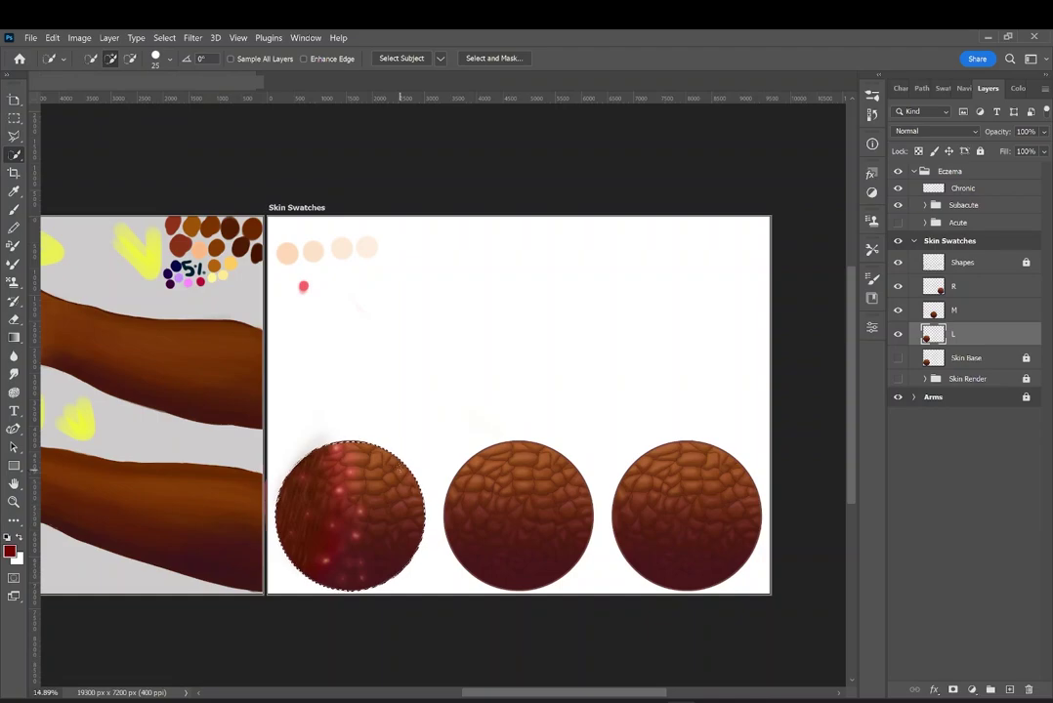
# Lock layer L and nest the Eczema group inside the Skin Swatches group.
pyautogui.click(980, 151)
pyautogui.click(913, 241)
pyautogui.click(898, 242)
pyautogui.click(898, 173)
pyautogui.click(914, 190)
pyautogui.click(913, 190)
pyautogui.click(914, 173)
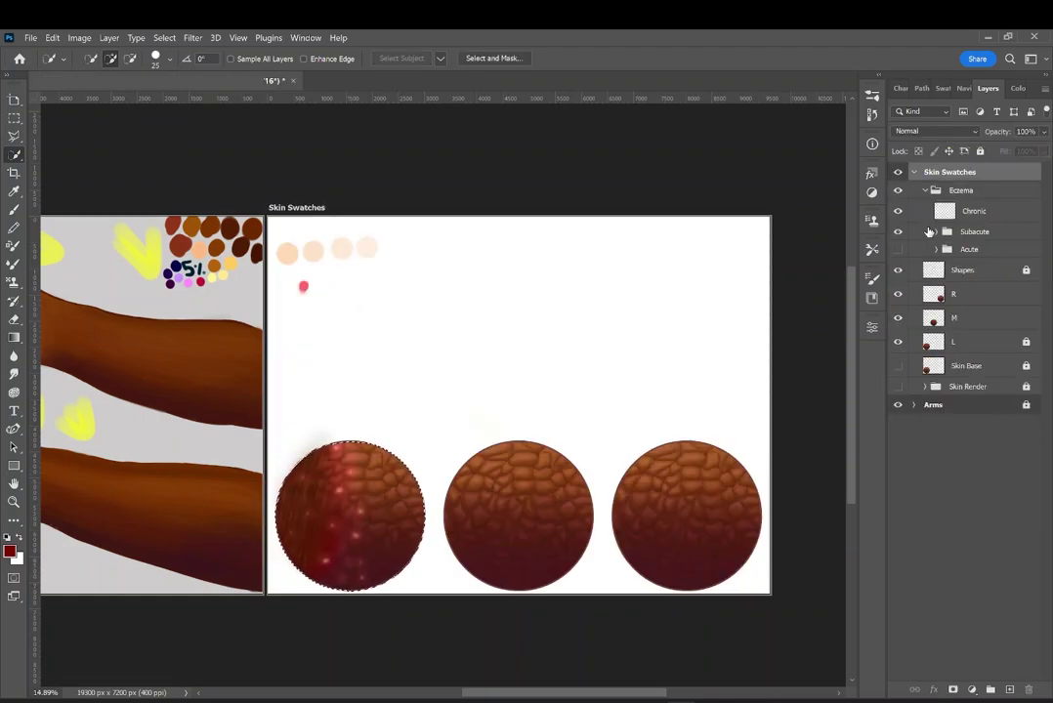
# Hide layer L and toggle the Acute group's visibility to compare its artwork with the duplicate.
pyautogui.click(925, 190)
pyautogui.click(899, 283)
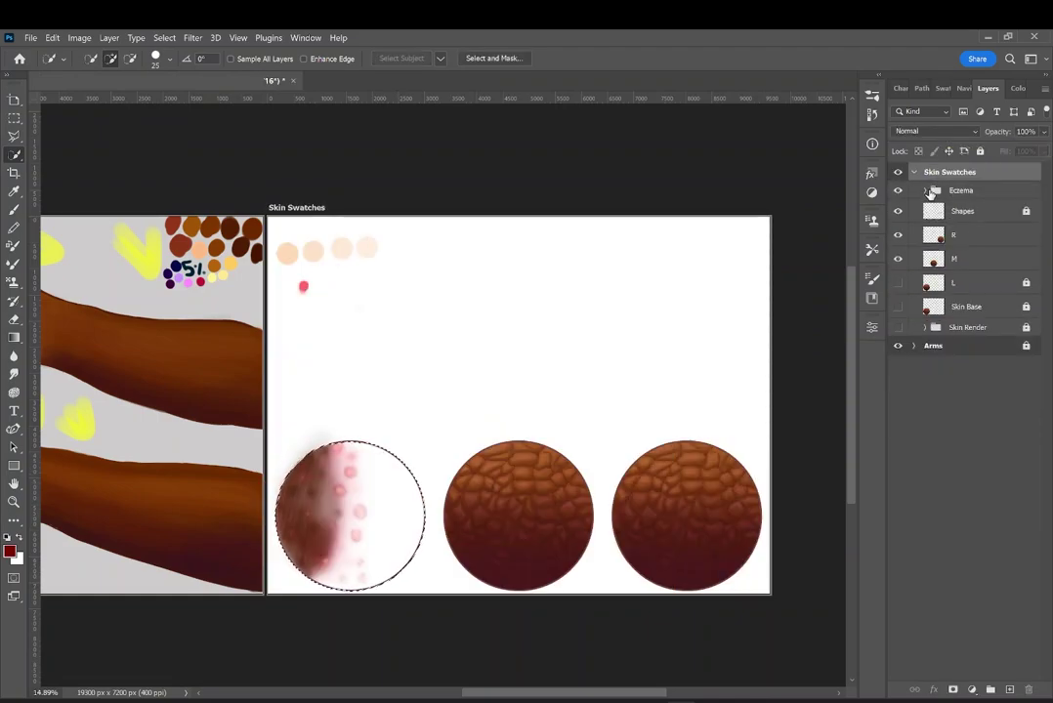
pyautogui.click(924, 190)
pyautogui.click(936, 249)
pyautogui.click(996, 343)
pyautogui.click(970, 250)
pyautogui.click(899, 249)
pyautogui.click(898, 250)
pyautogui.click(898, 250)
pyautogui.click(898, 250)
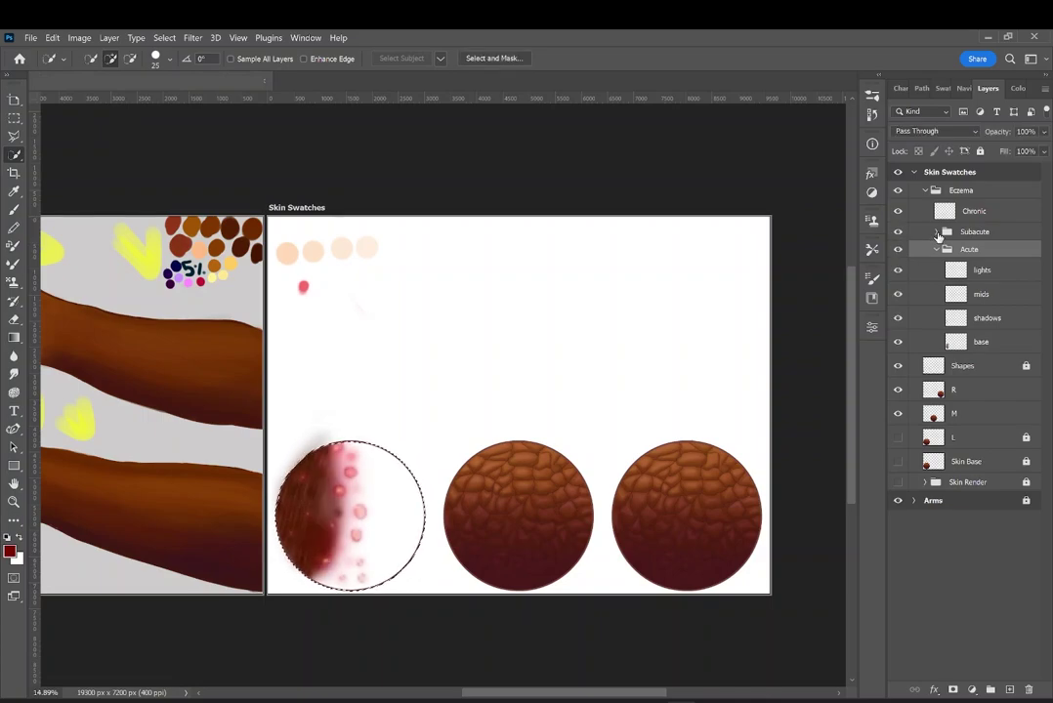
# Expand the Subacute group to show its copied layers and hide the Acute group.
pyautogui.click(935, 231)
pyautogui.click(936, 345)
pyautogui.click(897, 345)
pyautogui.click(52, 37)
pyautogui.click(104, 325)
pyautogui.scroll(2, 576, 500)
pyautogui.moveTo(301, 287); pyautogui.dragTo(579, 536)
pyautogui.hotkey('ctrl', 'z')
pyautogui.moveTo(316, 510); pyautogui.dragTo(558, 510)
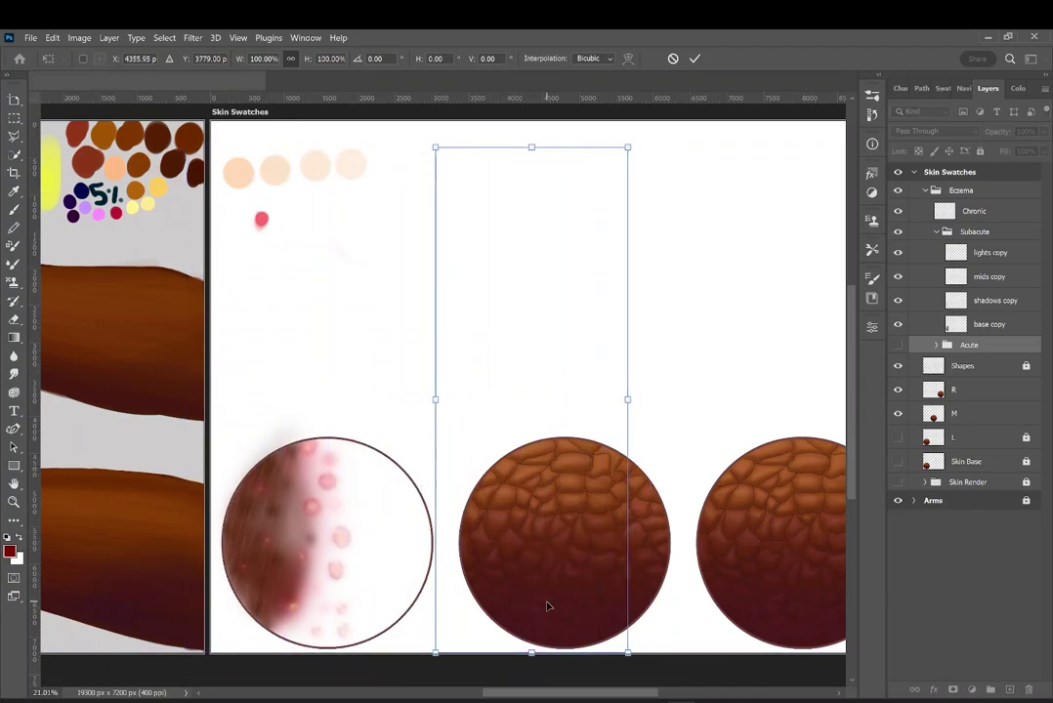
pyautogui.hotkey('ctrl', 'z')
pyautogui.click(695, 58)
# Move the Subacute group's artwork from the first circle onto the middle skin circle with Free Transform.
pyautogui.click(935, 344)
pyautogui.click(974, 231)
pyautogui.click(52, 38)
pyautogui.click(105, 325)
pyautogui.moveTo(311, 493); pyautogui.dragTo(538, 566)
pyautogui.scroll(5, 547, 562)
pyautogui.moveTo(556, 439); pyautogui.dragTo(573, 463)
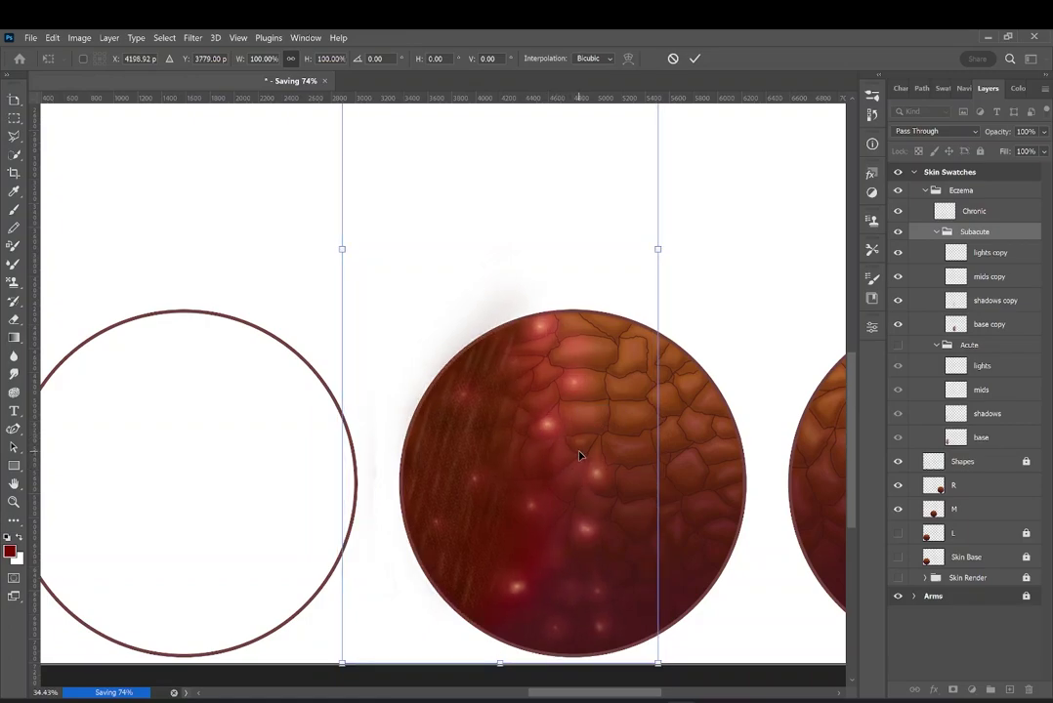
# Fine-tune the Subacute artwork's alignment on the middle circle to about X 4197 px and apply the transform.
pyautogui.scroll(5, 527, 430)
pyautogui.moveTo(495, 336); pyautogui.dragTo(493, 336)
pyautogui.moveTo(851, 413)
pyautogui.mouseDown()
pyautogui.moveTo(850, 446)
pyautogui.moveTo(850, 433)
pyautogui.mouseUp()
pyautogui.press('Right')
pyautogui.press('Right')
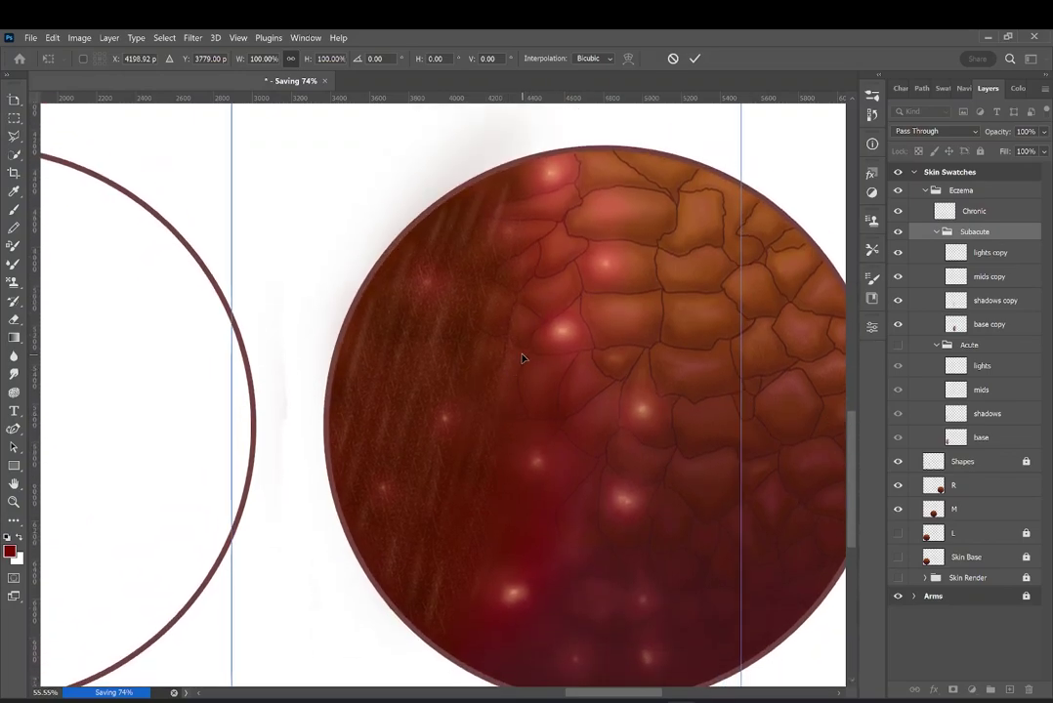
pyautogui.moveTo(522, 356); pyautogui.dragTo(533, 375)
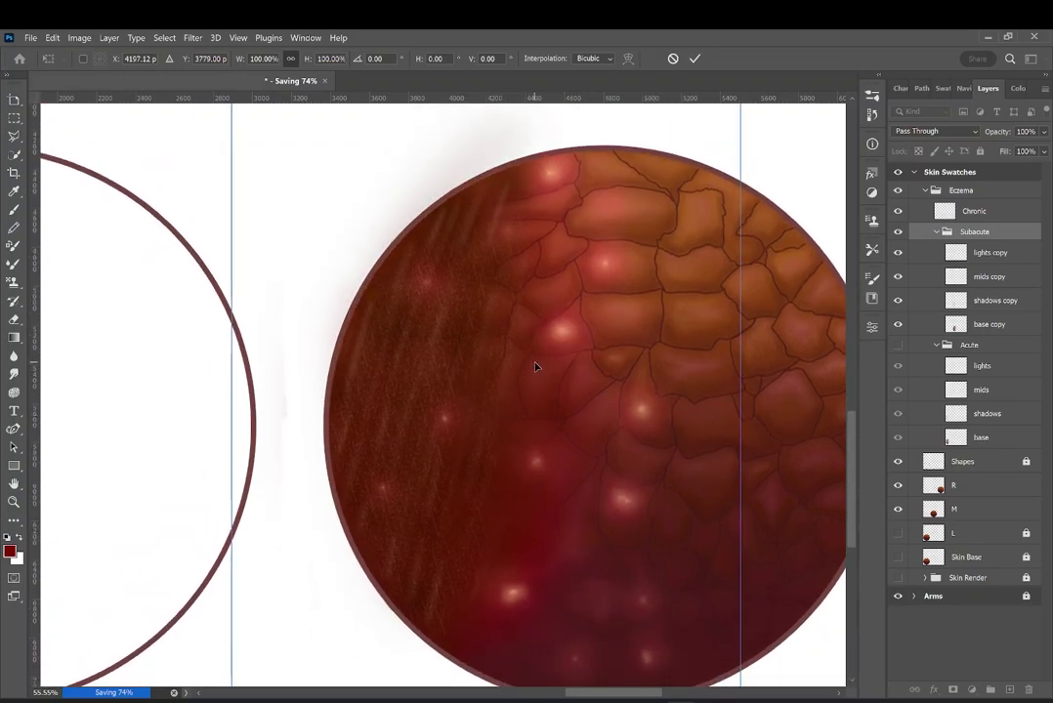
pyautogui.scroll(2, 463, 265)
pyautogui.moveTo(851, 432); pyautogui.dragTo(851, 462)
pyautogui.scroll(-7, 544, 423)
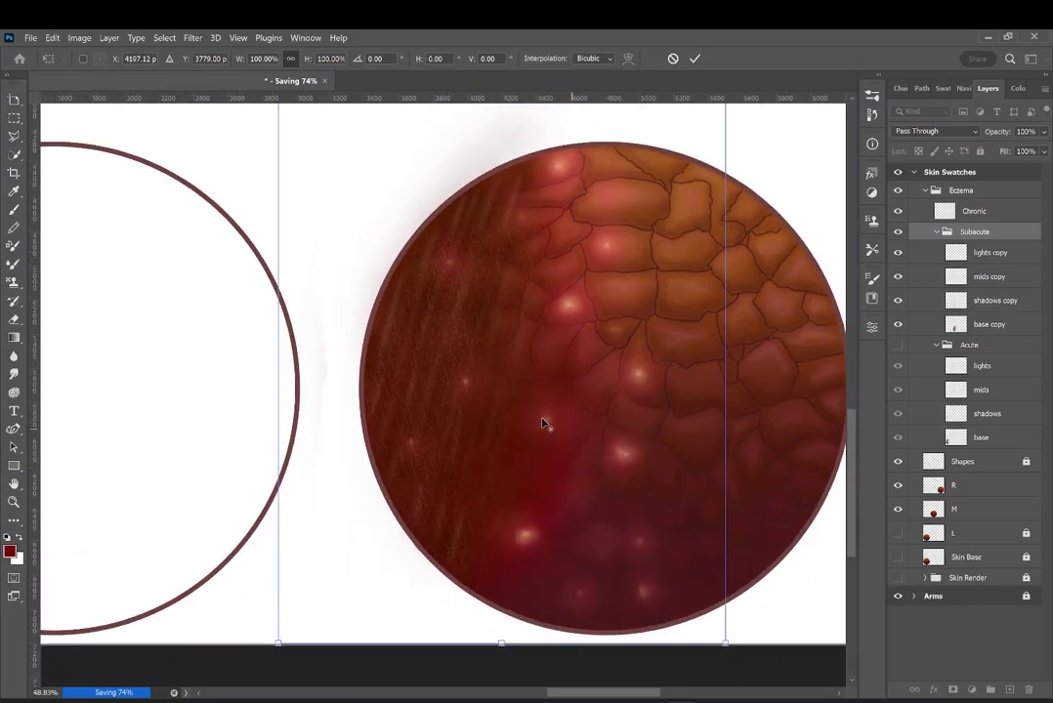
pyautogui.click(695, 58)
# Set up the Eraser at size 150 on the base copy layer of the Subacute group.
pyautogui.press('b')
pyautogui.click(1004, 326)
pyautogui.press('e')
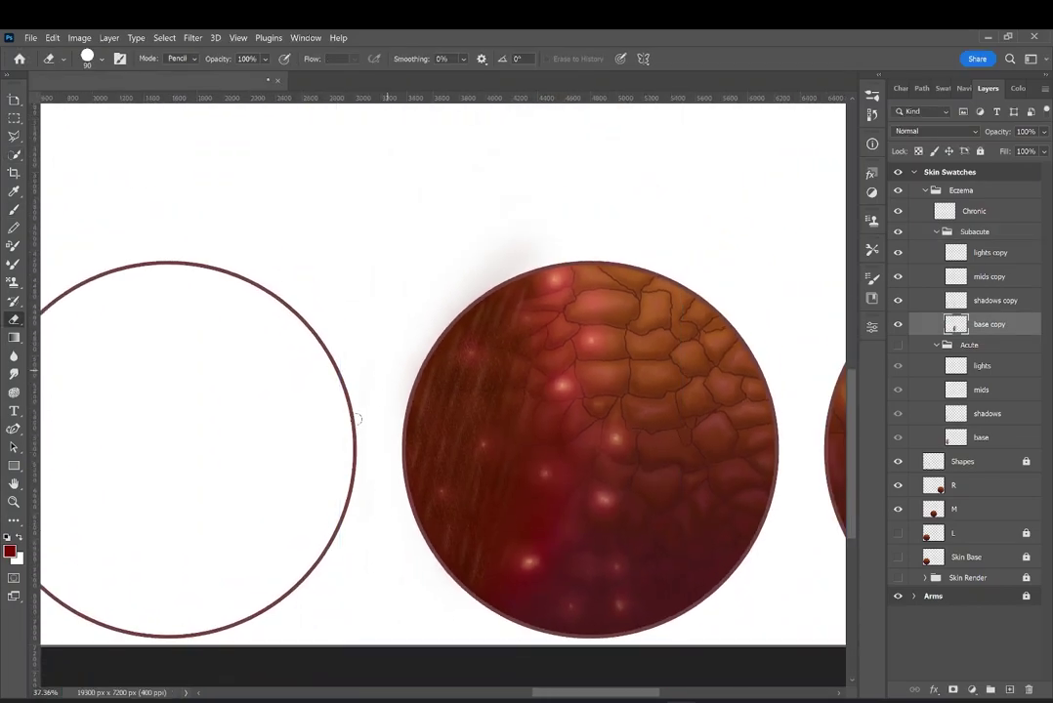
pyautogui.scroll(-1, 359, 382)
pyautogui.scroll(-2, 613, 254)
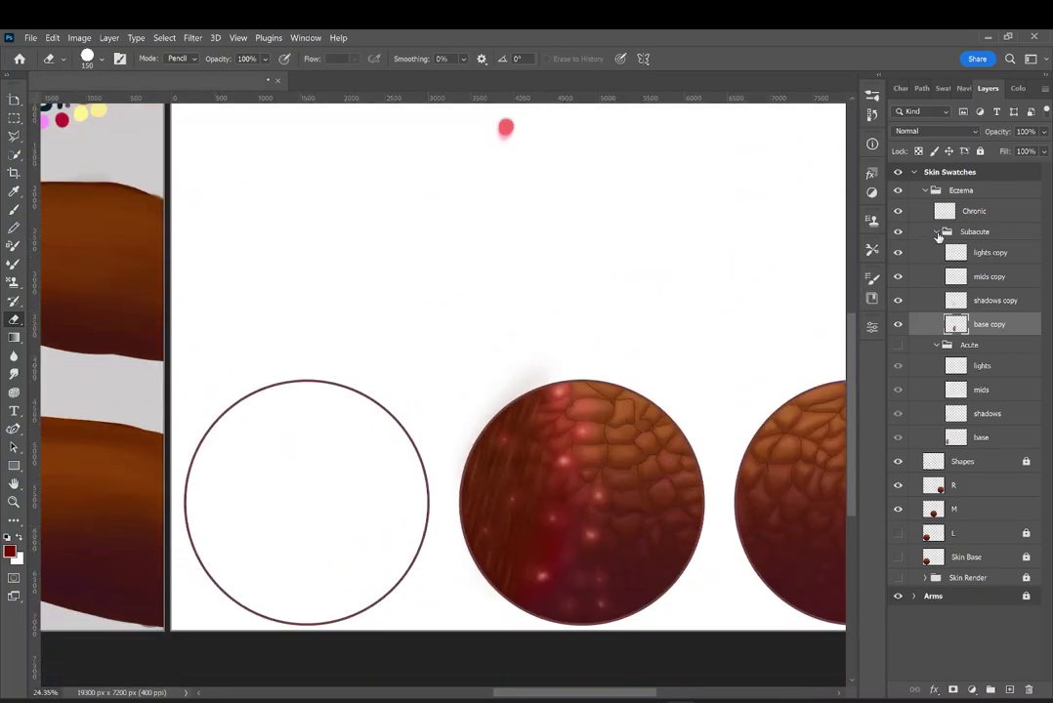
# Show the Acute group and layer L again, leaving Acute collapsed and Subacute expanded.
pyautogui.click(936, 232)
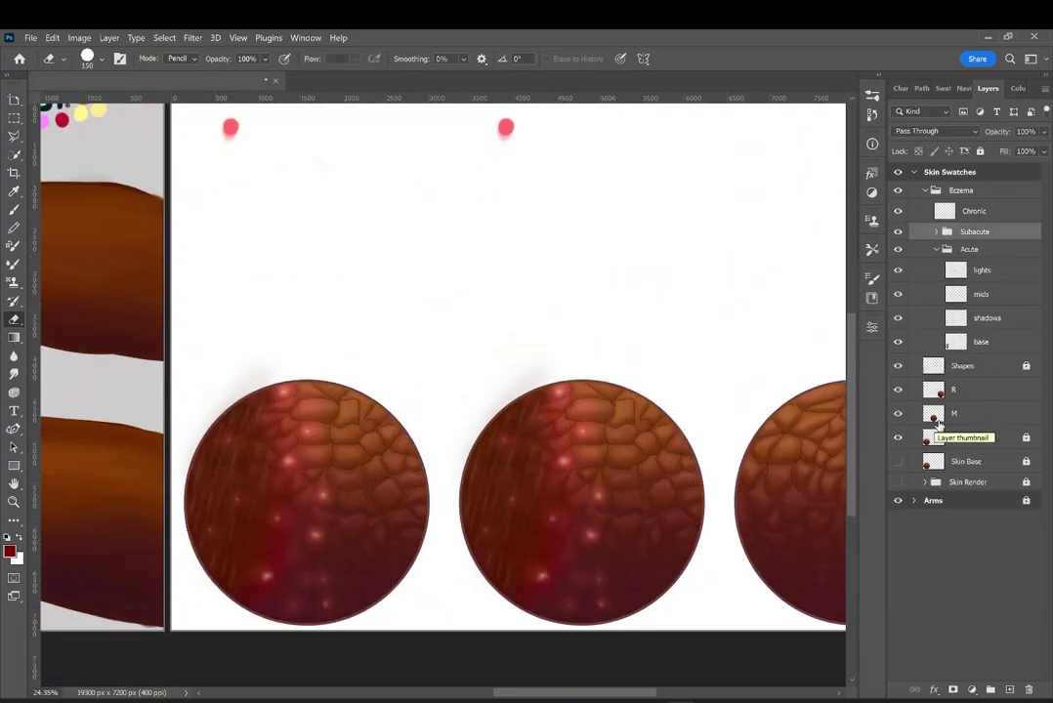
pyautogui.hscroll(1, 443, 391)
pyautogui.click(937, 249)
pyautogui.click(935, 233)
# Delete the Chronic layer and save the document.
pyautogui.click(984, 212)
pyautogui.click(1028, 690)
pyautogui.press('Return')
pyautogui.hotkey('ctrl', 's')
# Create a layer group named Chronic above the Subacute group.
pyautogui.click(1045, 89)
pyautogui.click(956, 225)
pyautogui.write('Chronic')
pyautogui.press('Return')
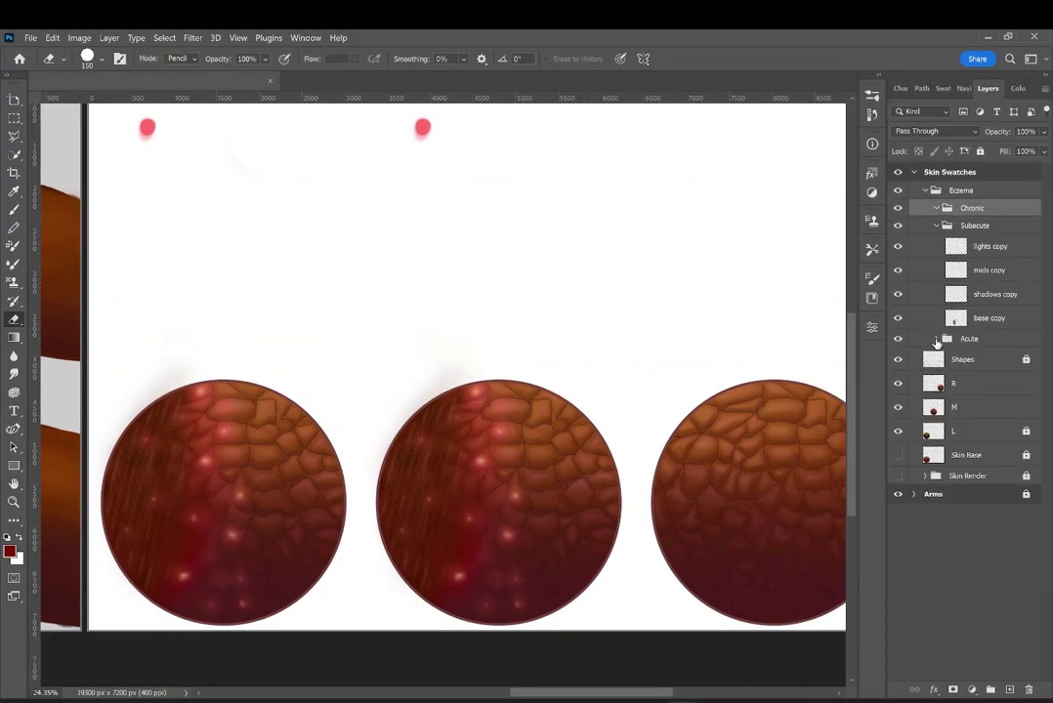
# Duplicate the four Subacute layers into the Chronic group and hide the Subacute group.
pyautogui.click(937, 209)
pyautogui.click(991, 319)
pyautogui.keyDown('shift'); pyautogui.click(1006, 250); pyautogui.keyUp('shift')
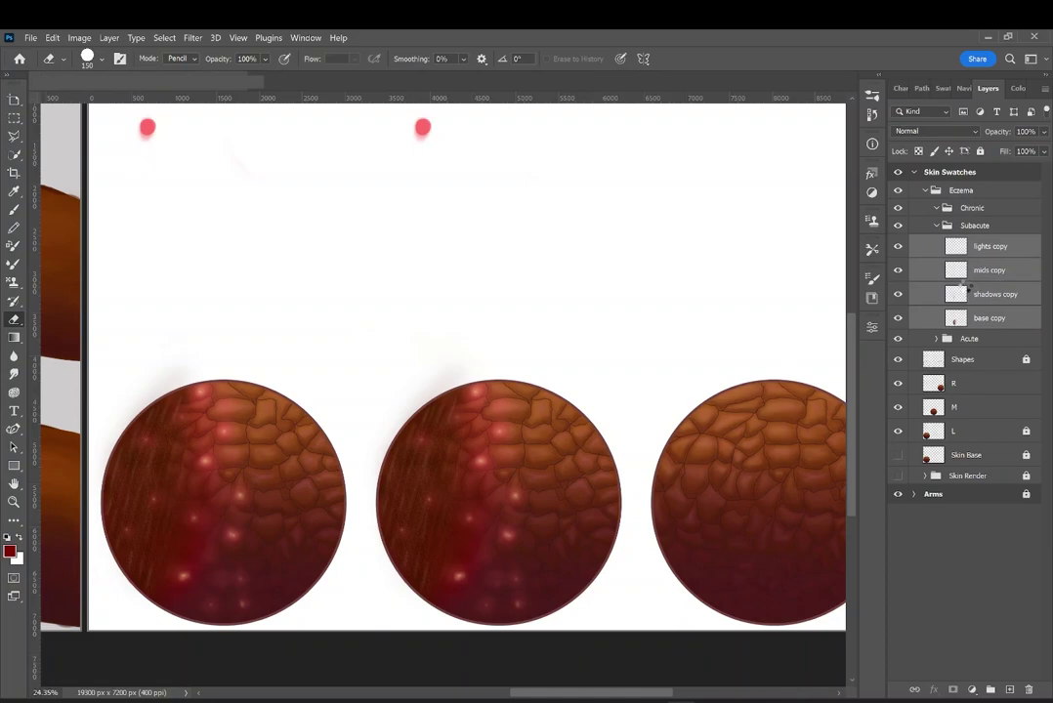
pyautogui.click(1045, 89)
pyautogui.click(962, 142)
pyautogui.click(646, 221)
pyautogui.moveTo(990, 249); pyautogui.dragTo(982, 212)
pyautogui.click(936, 321)
pyautogui.click(898, 321)
# Select the middle skin circle on layer M with the Quick Selection tool and lock the layer.
pyautogui.moveTo(646, 694); pyautogui.dragTo(670, 698)
pyautogui.click(996, 407)
pyautogui.press('w')
pyautogui.click(391, 418)
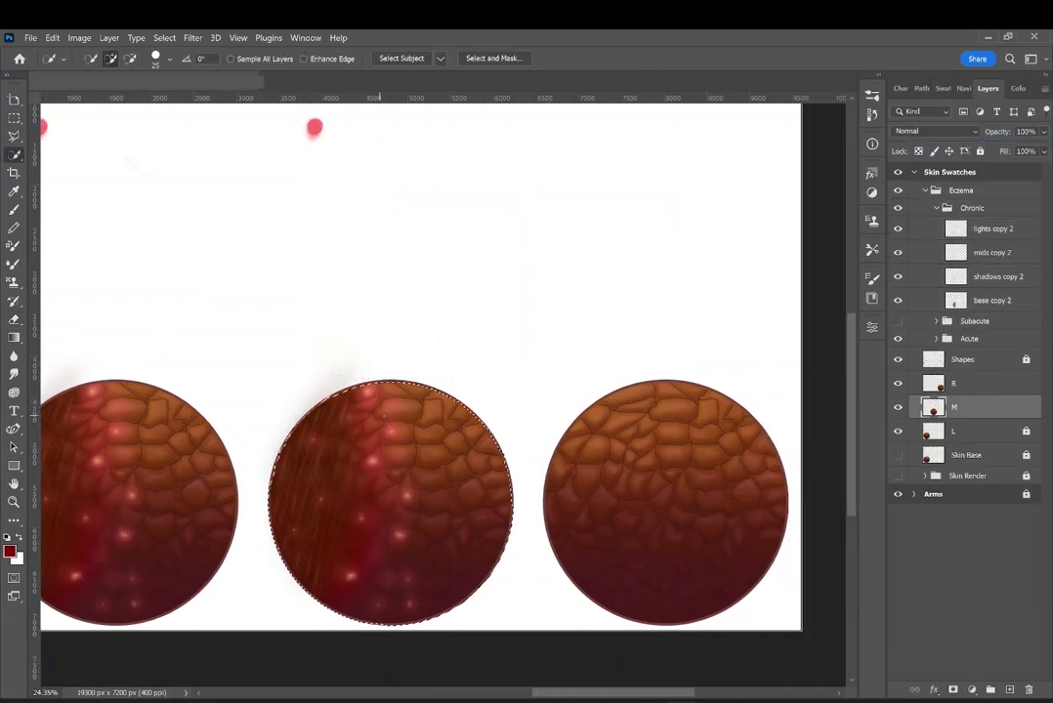
pyautogui.click(981, 151)
# Move the Chronic group's artwork onto the third skin circle with Free Transform and fine-tune its alignment.
pyautogui.click(972, 209)
pyautogui.click(53, 38)
pyautogui.click(88, 341)
pyautogui.moveTo(445, 548); pyautogui.dragTo(729, 553)
pyautogui.scroll(4, 694, 536)
pyautogui.moveTo(851, 483); pyautogui.dragTo(849, 501)
pyautogui.moveTo(650, 352); pyautogui.dragTo(659, 323)
pyautogui.moveTo(601, 364); pyautogui.dragTo(545, 367)
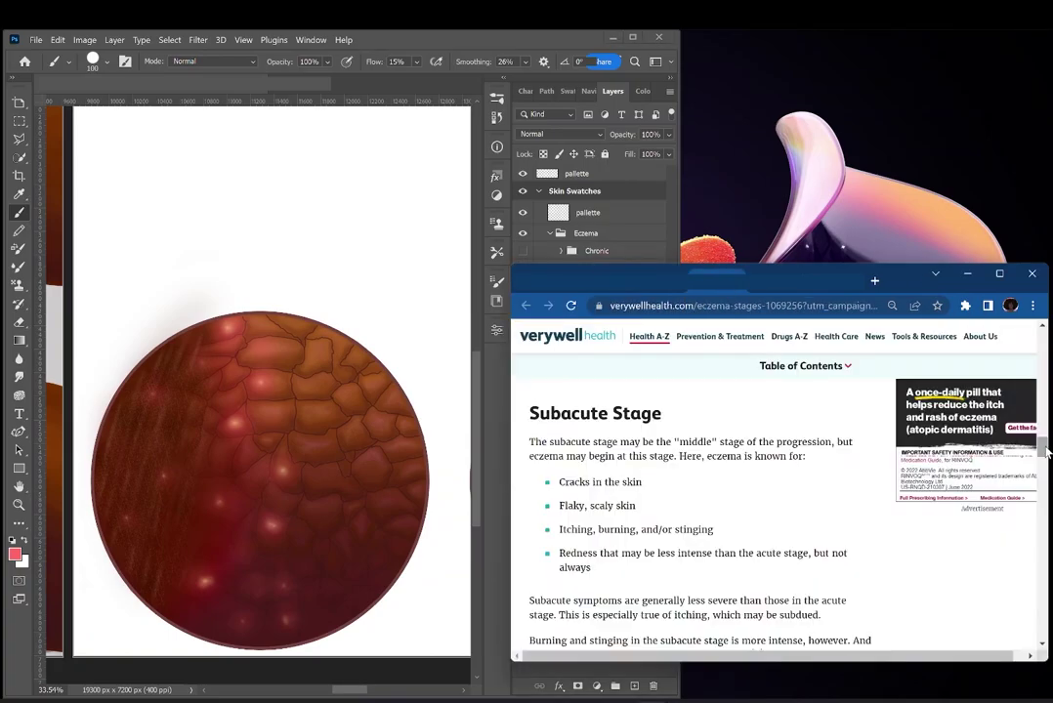
# Create a layer group named bases and place it directly beneath the base layer in the Acute group.
pyautogui.scroll(5, 776, 488)
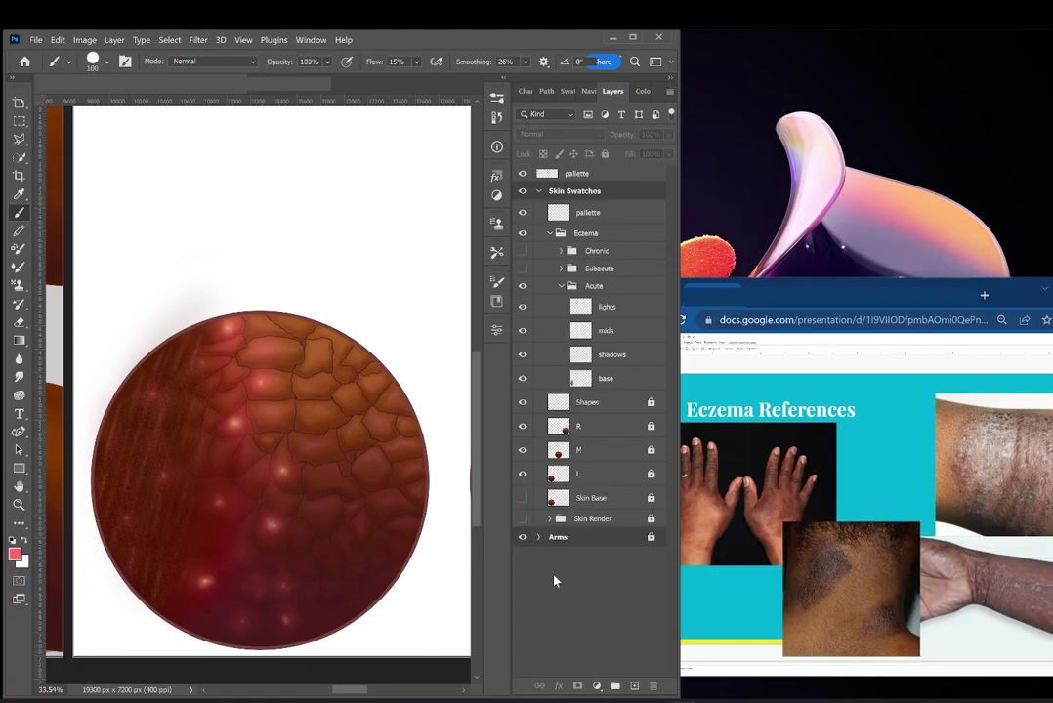
pyautogui.click(554, 581)
pyautogui.click(670, 92)
pyautogui.click(712, 211)
pyautogui.write('bases')
pyautogui.press('Return')
pyautogui.moveTo(594, 177); pyautogui.dragTo(621, 402)
# Move the Shapes, R, M, L and Skin Base layers into the bases group and collapse it.
pyautogui.click(584, 425)
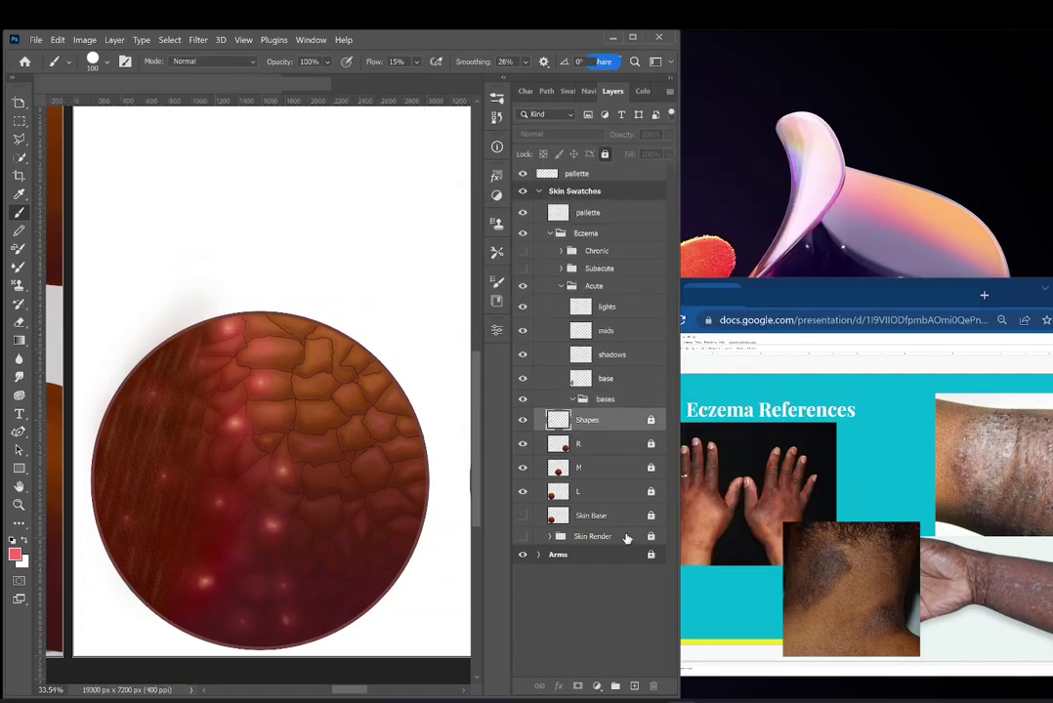
pyautogui.keyDown('shift'); pyautogui.click(615, 519); pyautogui.keyUp('shift')
pyautogui.moveTo(608, 445); pyautogui.dragTo(607, 400)
pyautogui.click(550, 536)
pyautogui.click(551, 536)
pyautogui.click(572, 400)
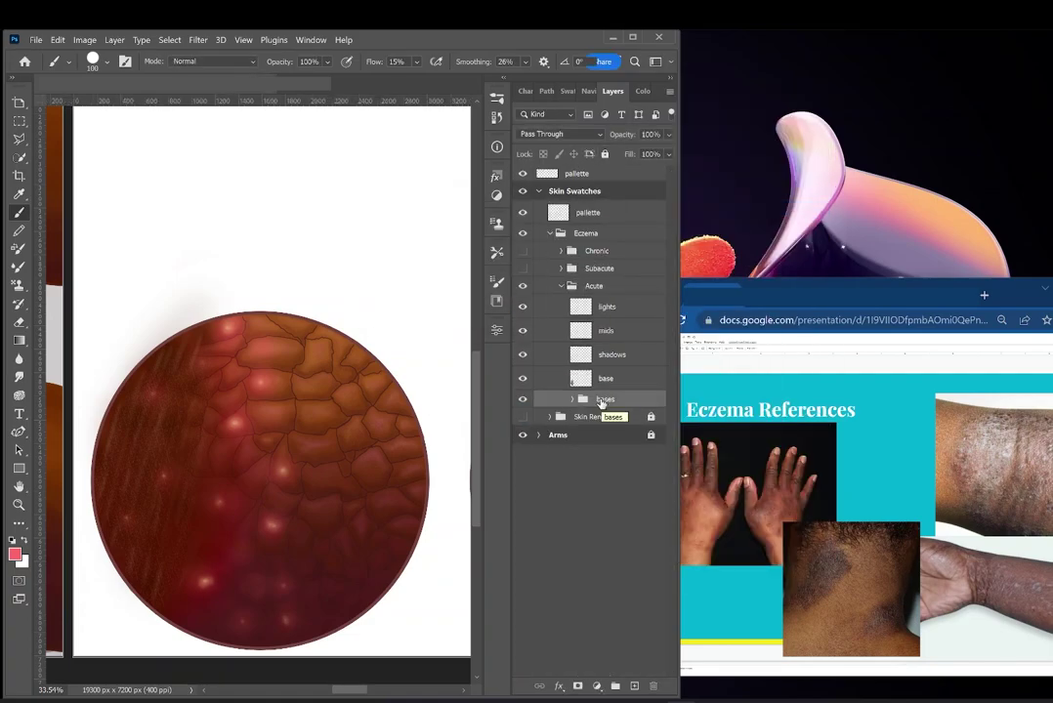
pyautogui.click(576, 191)
pyautogui.click(561, 286)
pyautogui.click(561, 286)
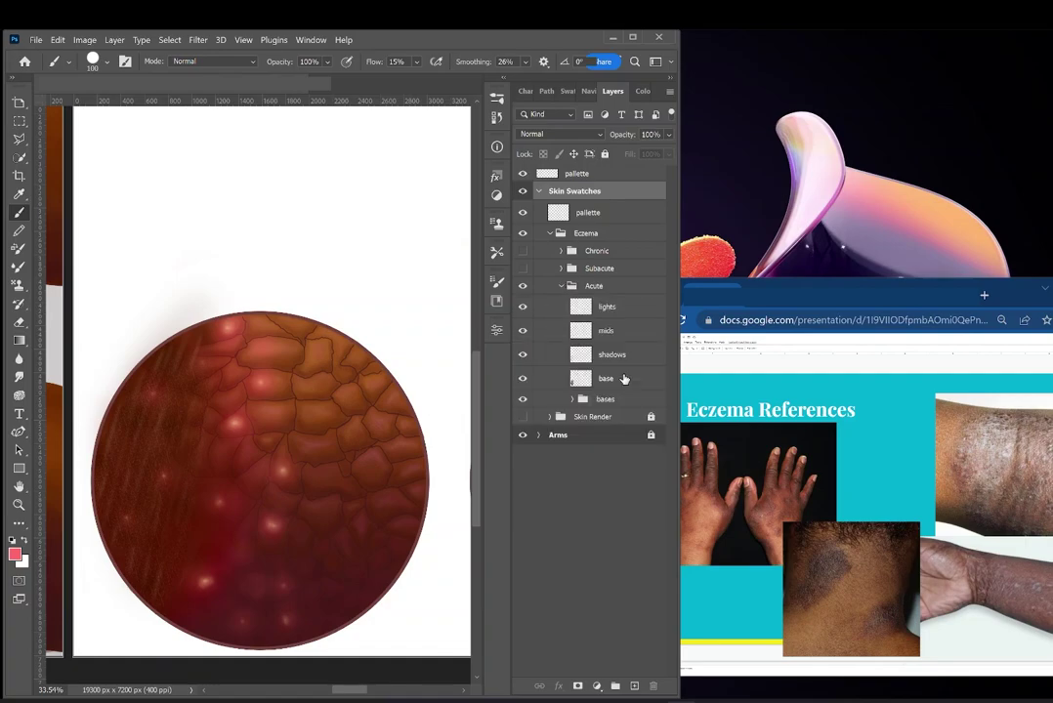
# On the Acute base layer, with lights, mids and shadows hidden, sample the circle's dark red and enlarge the brush to 400.
pyautogui.click(605, 378)
pyautogui.keyDown('alt'); pyautogui.click(235, 498); pyautogui.keyUp('alt')
pyautogui.press(']')
pyautogui.press(']')
pyautogui.press(']')
pyautogui.press(']')
pyautogui.press(']')
pyautogui.press(']')
pyautogui.press(']')
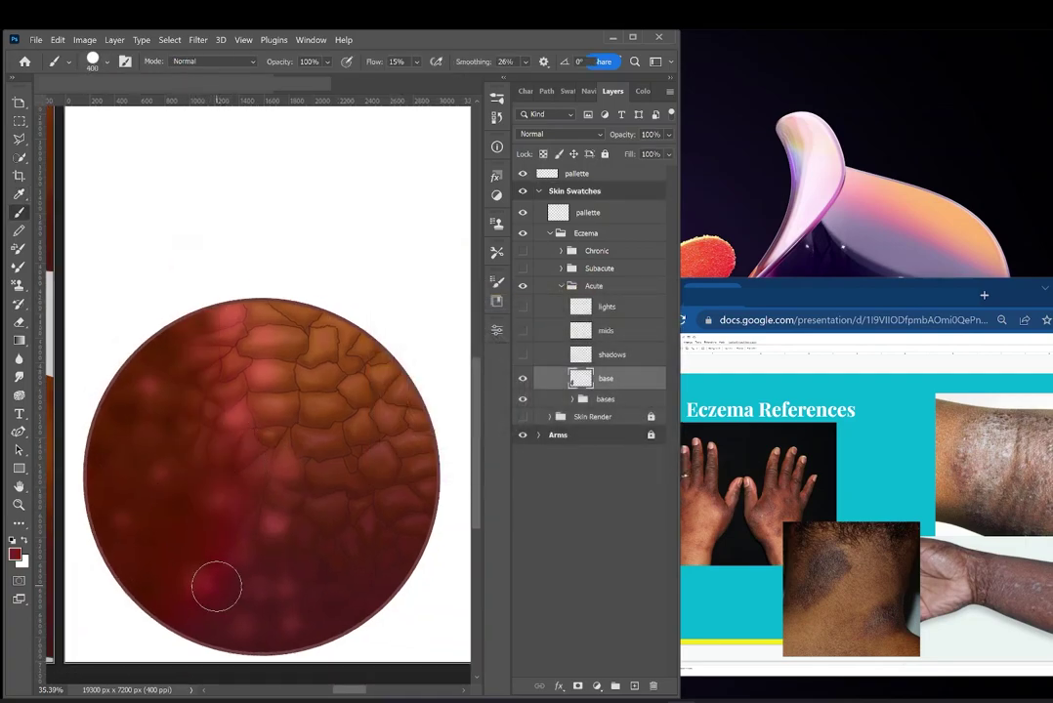
# Unlock layer L in the bases group and select its skin circle with Select Subject.
pyautogui.click(572, 399)
pyautogui.click(588, 490)
pyautogui.click(604, 154)
pyautogui.click(20, 157)
pyautogui.click(406, 61)
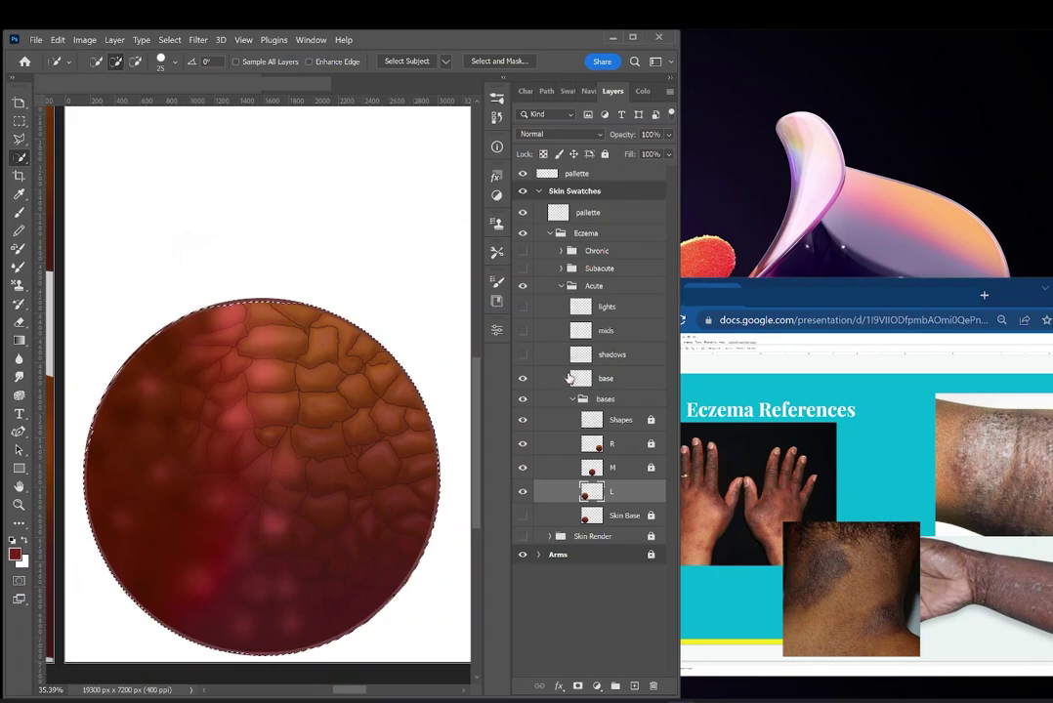
# Lock layer L, collapse the bases group and target the Acute base layer with the Soft Round Pressure Size brush at 400 px.
pyautogui.click(604, 154)
pyautogui.click(572, 399)
pyautogui.click(605, 378)
pyautogui.press('b')
pyautogui.click(497, 99)
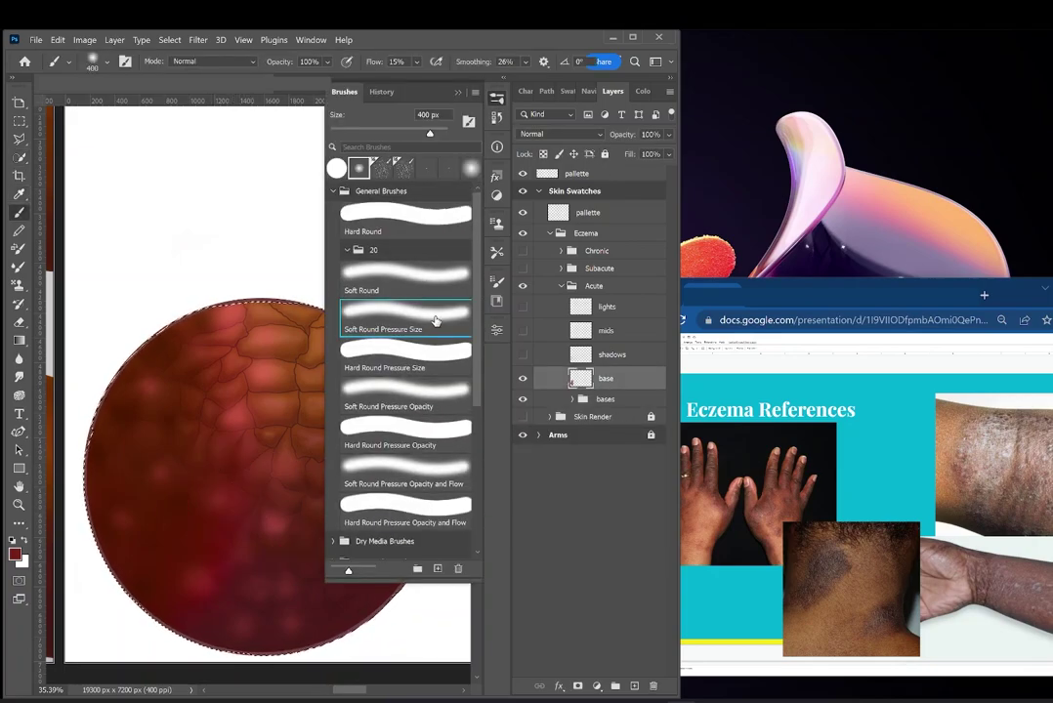
# Erase the old red paint from the circle's left part on the base layer, and set the eraser to 90 px and 9% opacity.
pyautogui.moveTo(200, 337); pyautogui.dragTo(137, 373)
pyautogui.press('e')
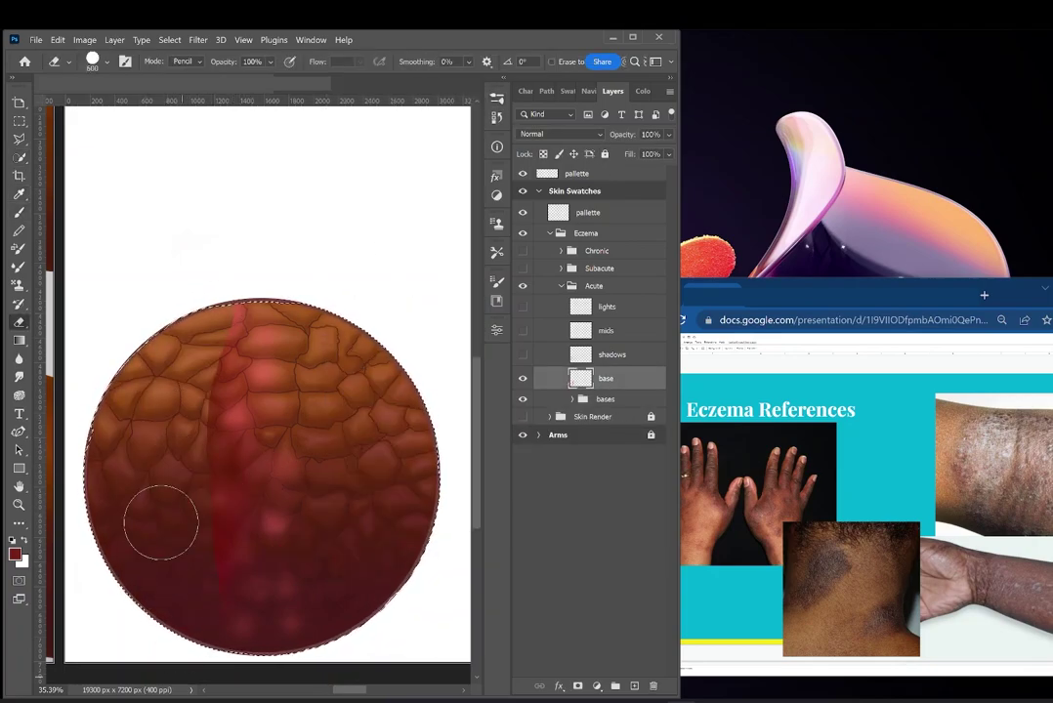
pyautogui.click(124, 63)
pyautogui.click(301, 255)
pyautogui.click(124, 62)
pyautogui.click(105, 62)
pyautogui.moveTo(232, 61); pyautogui.dragTo(207, 62)
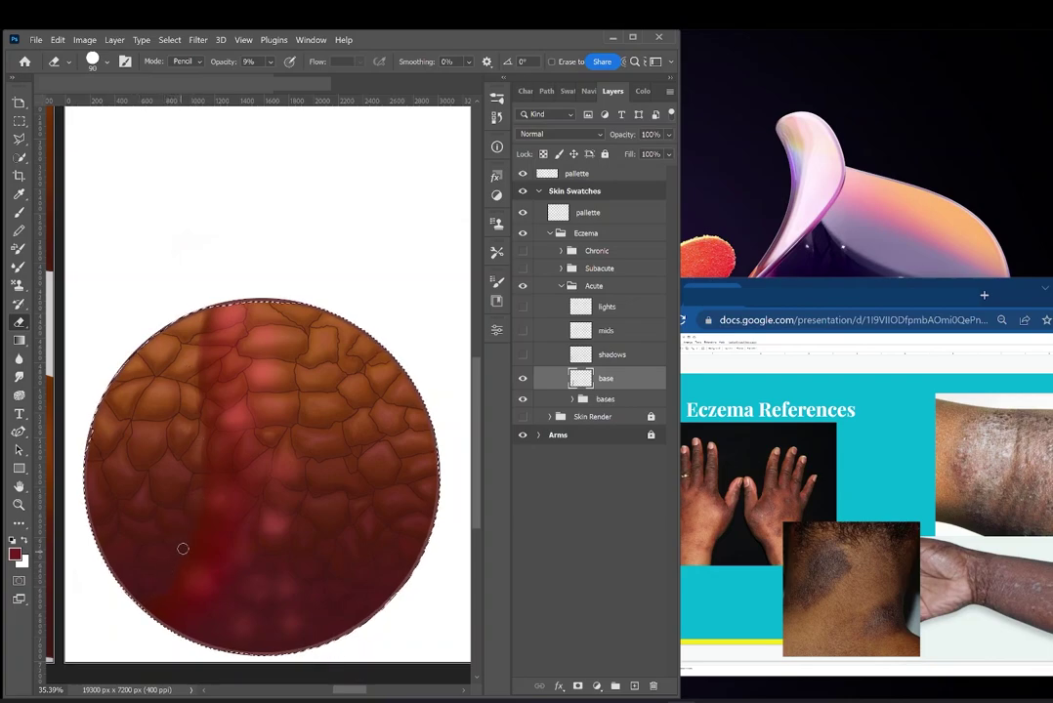
# Paint soft dark red over the circle's lower left on the base layer with a 400 px brush, using 45% opacity.
pyautogui.press('b')
pyautogui.moveTo(177, 410); pyautogui.dragTo(122, 527)
pyautogui.click(327, 62)
pyautogui.moveTo(339, 79); pyautogui.dragTo(352, 78)
pyautogui.moveTo(107, 478); pyautogui.dragTo(176, 543)
# Sample a crimson swatch, target the pallette layer and choose a bright red as the foreground colour.
pyautogui.moveTo(349, 689); pyautogui.dragTo(313, 695)
pyautogui.moveTo(476, 441); pyautogui.dragTo(476, 334)
pyautogui.keyDown('alt'); pyautogui.click(156, 286); pyautogui.keyUp('alt')
pyautogui.moveTo(313, 689); pyautogui.dragTo(343, 690)
pyautogui.click(576, 174)
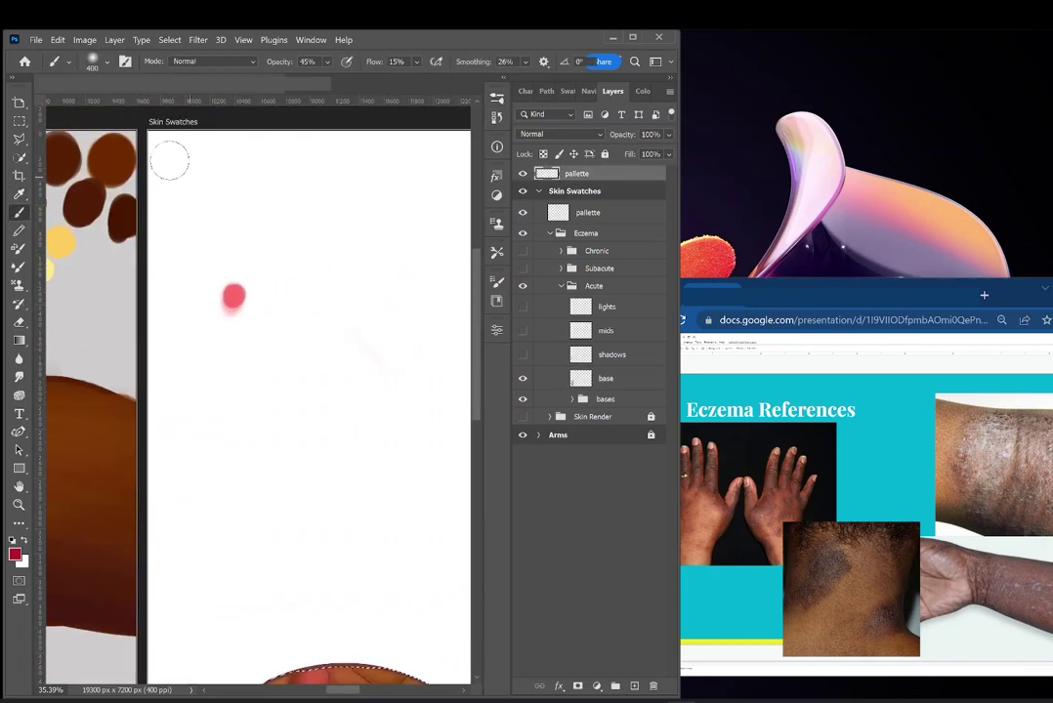
pyautogui.click(591, 214)
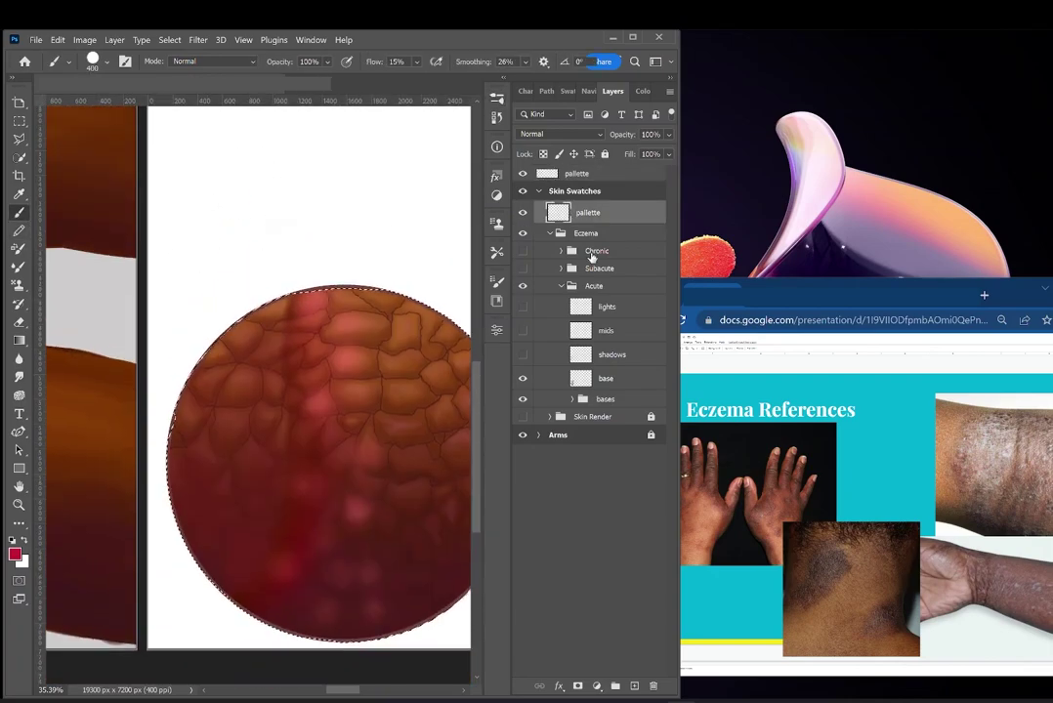
pyautogui.moveTo(277, 312); pyautogui.dragTo(278, 512)
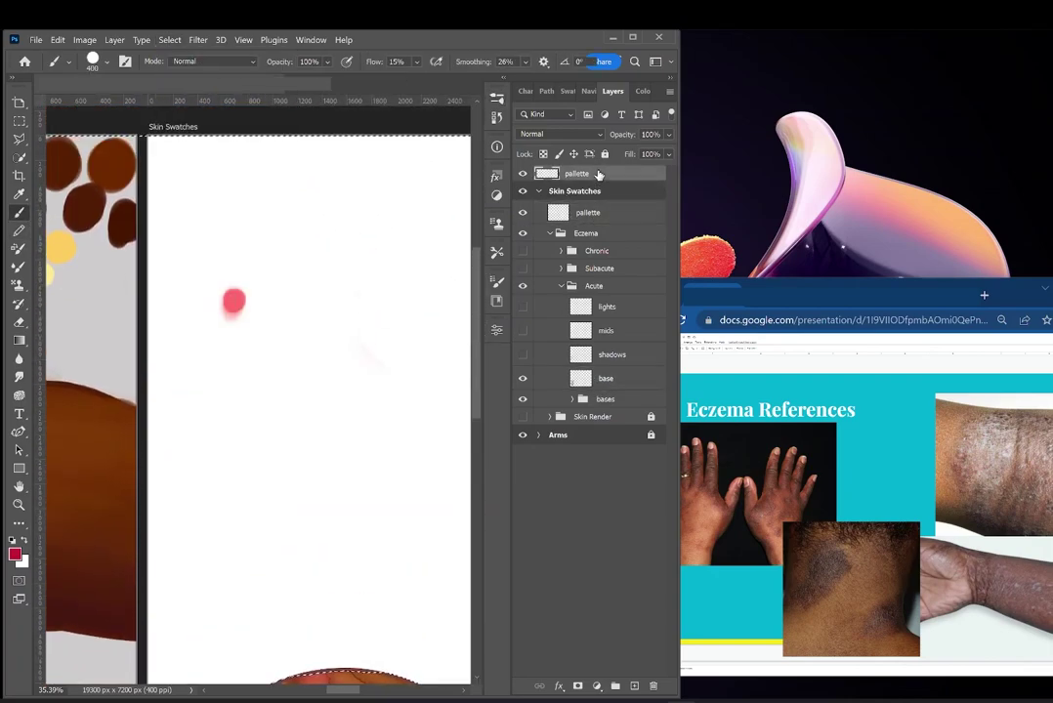
pyautogui.press('i')
pyautogui.click(15, 553)
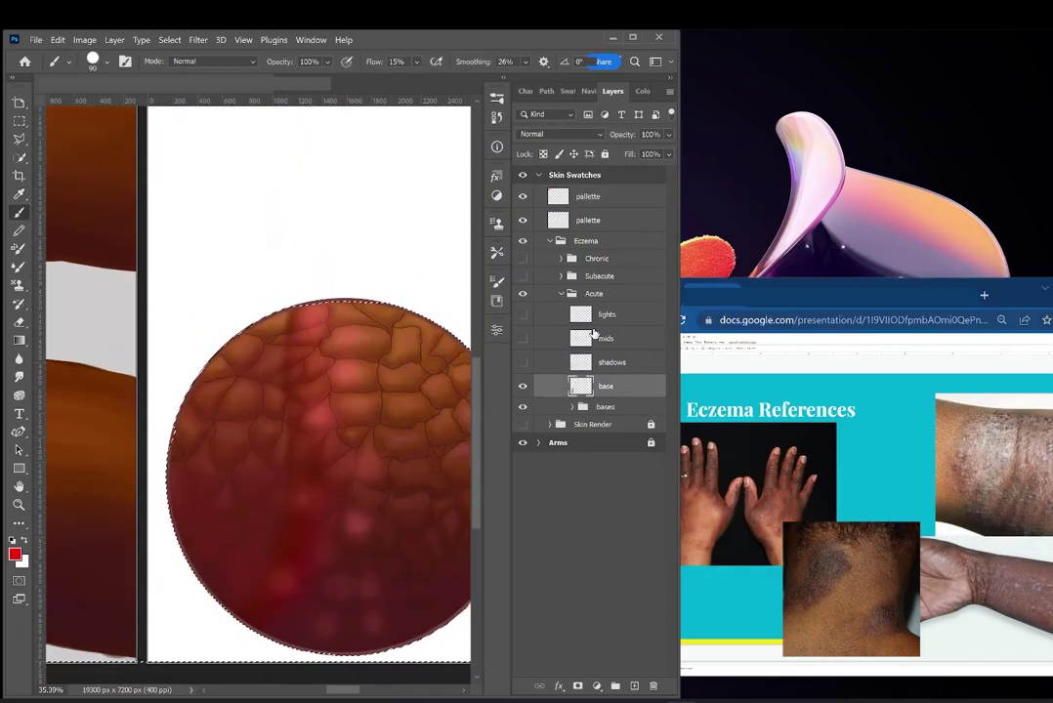
# Glaze bright red over the circle's left half on the base layer with a soft 500 px brush at 9% opacity.
pyautogui.hotkey('shift', 'b')
pyautogui.press('b')
pyautogui.click(497, 282)
pyautogui.click(458, 329)
pyautogui.click(327, 61)
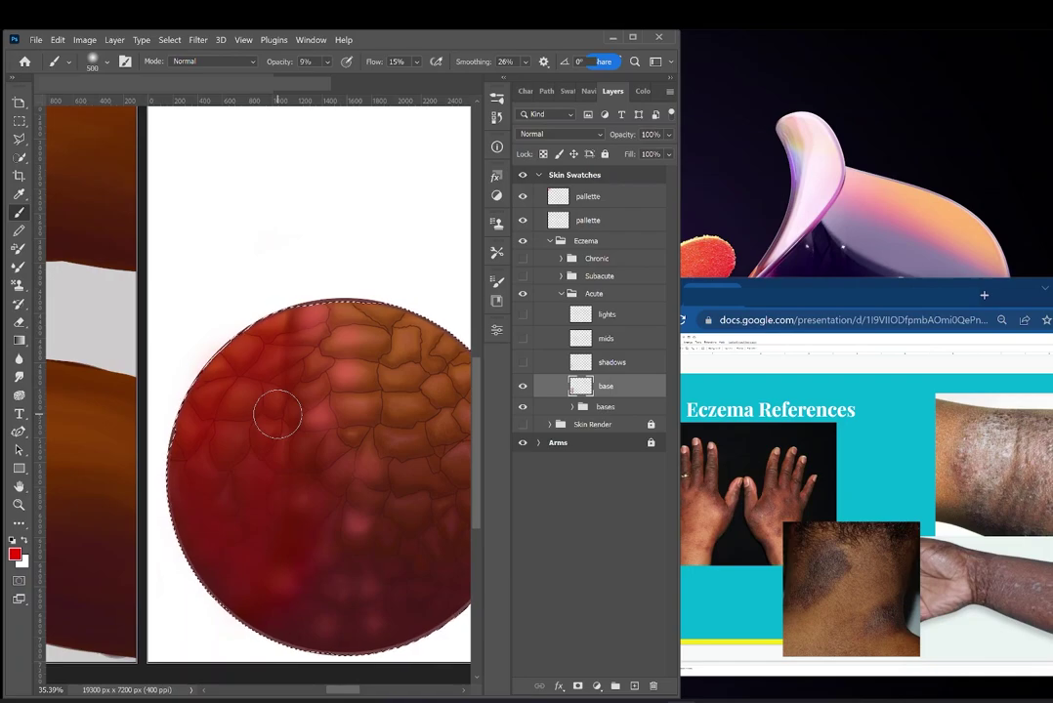
# Mix a dark maroon from the circle's red and add it as a swatch on the pallette layer with the Hard Round Pressure Size brush.
pyautogui.keyDown('alt'); pyautogui.click(249, 546); pyautogui.keyUp('alt')
pyautogui.moveTo(477, 408); pyautogui.dragTo(476, 278)
pyautogui.moveTo(476, 371)
pyautogui.mouseDown()
pyautogui.moveTo(476, 472)
pyautogui.moveTo(477, 357)
pyautogui.mouseUp()
pyautogui.click(15, 554)
pyautogui.click(999, 279)
pyautogui.click(587, 196)
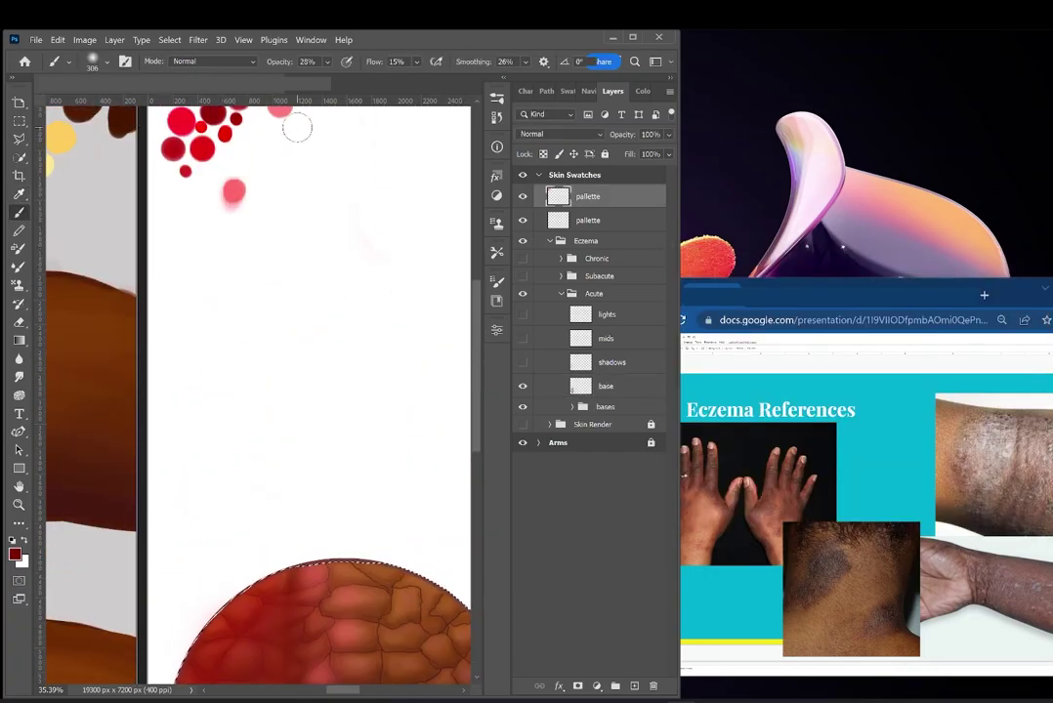
pyautogui.press('0')
pyautogui.click(497, 98)
pyautogui.click(402, 350)
pyautogui.moveTo(262, 147); pyautogui.dragTo(263, 149)
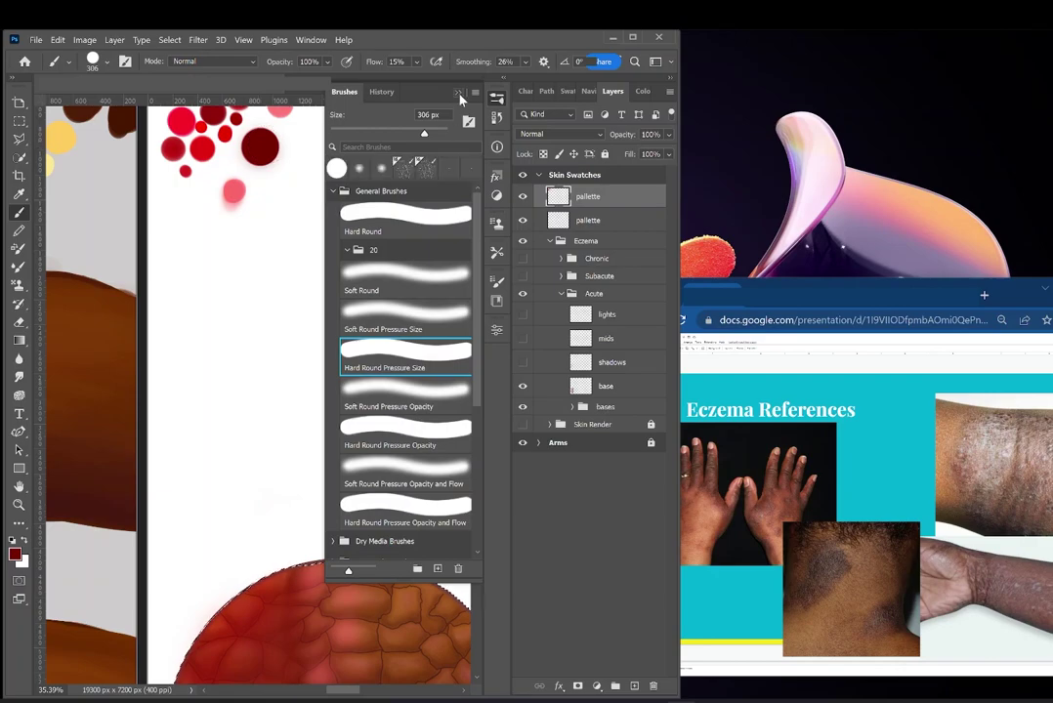
pyautogui.click(463, 93)
# Invert the selection and shade the circle's lower left maroon on the base layer with the Soft Round Pressure Size brush at 36% opacity.
pyautogui.click(605, 385)
pyautogui.click(169, 40)
pyautogui.click(195, 95)
pyautogui.moveTo(476, 367); pyautogui.dragTo(477, 449)
pyautogui.click(497, 98)
pyautogui.click(441, 329)
pyautogui.click(463, 94)
pyautogui.moveTo(327, 61); pyautogui.dragTo(310, 78)
pyautogui.click(58, 40)
pyautogui.click(72, 54)
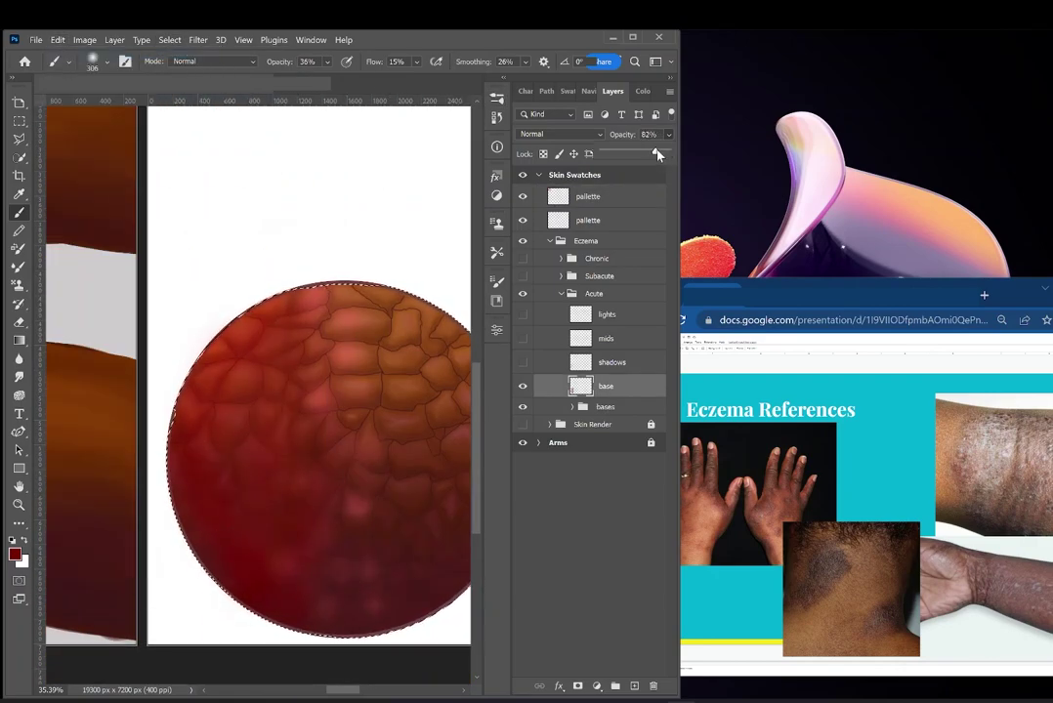
# Try a lower opacity and other blend modes, such as Lighter Color, on the base layer.
pyautogui.moveTo(657, 154); pyautogui.dragTo(668, 154)
pyautogui.click(559, 134)
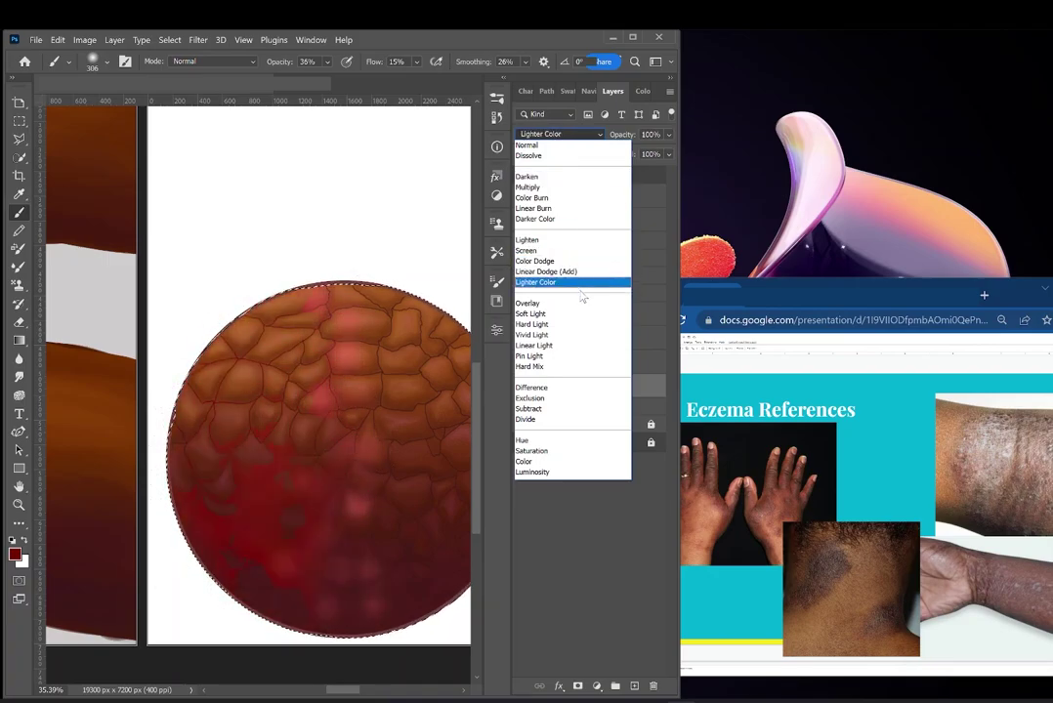
pyautogui.click(646, 193)
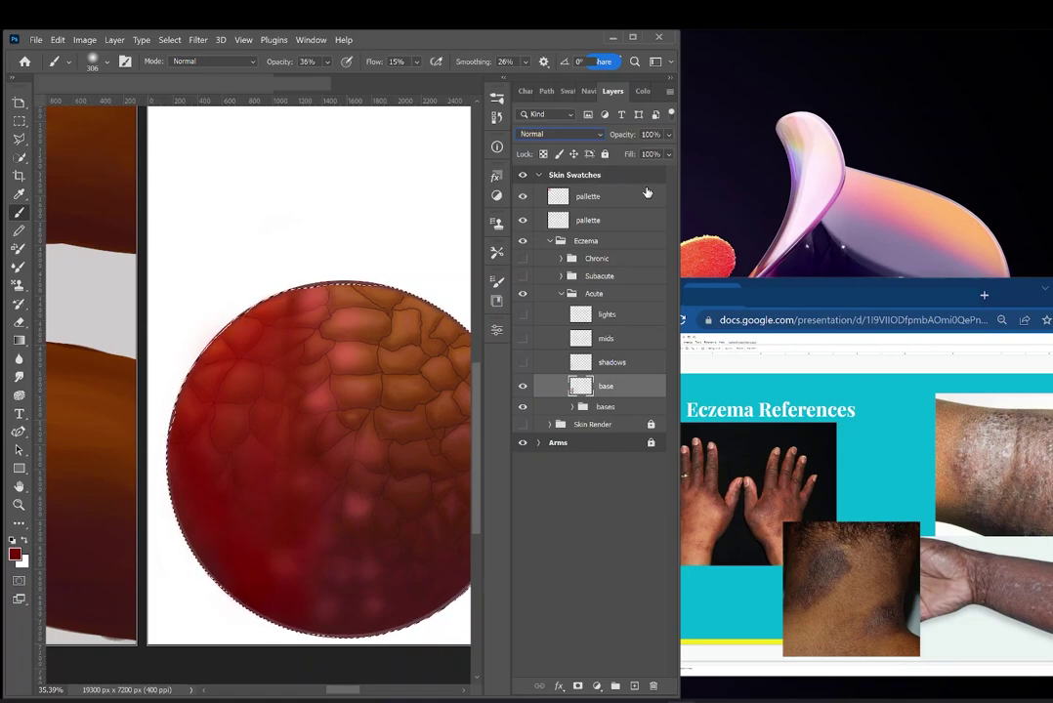
# Sample a dark brown and deepen the lower-left shading of the circle on the base layer.
pyautogui.scroll(4, 472, 277)
pyautogui.scroll(-4, 477, 376)
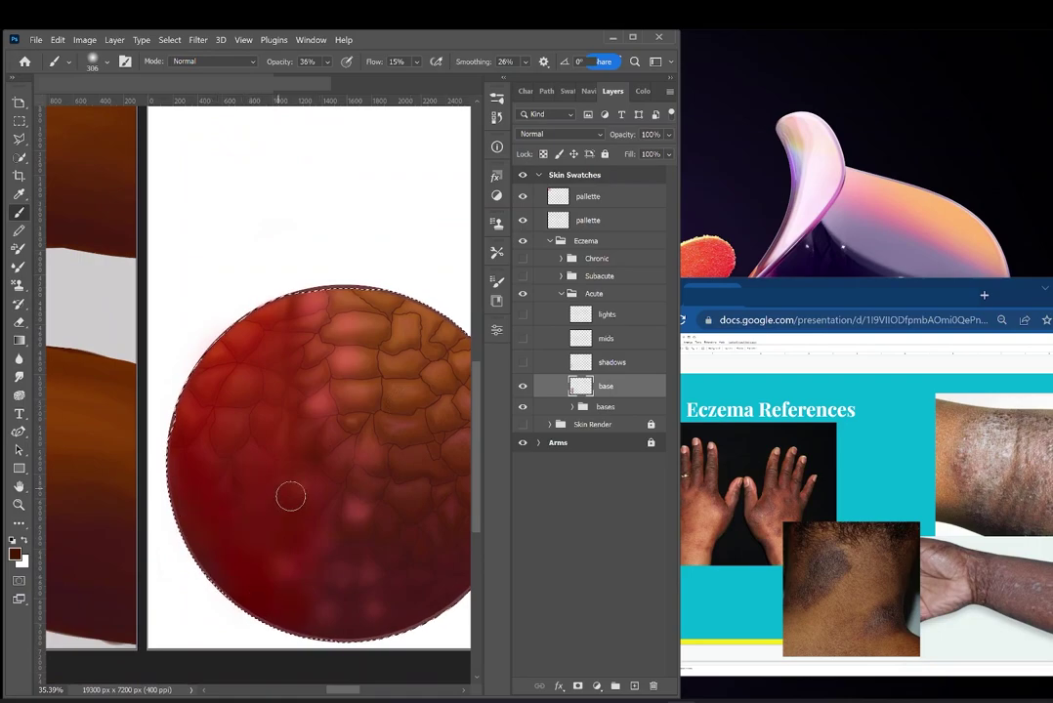
pyautogui.press('e')
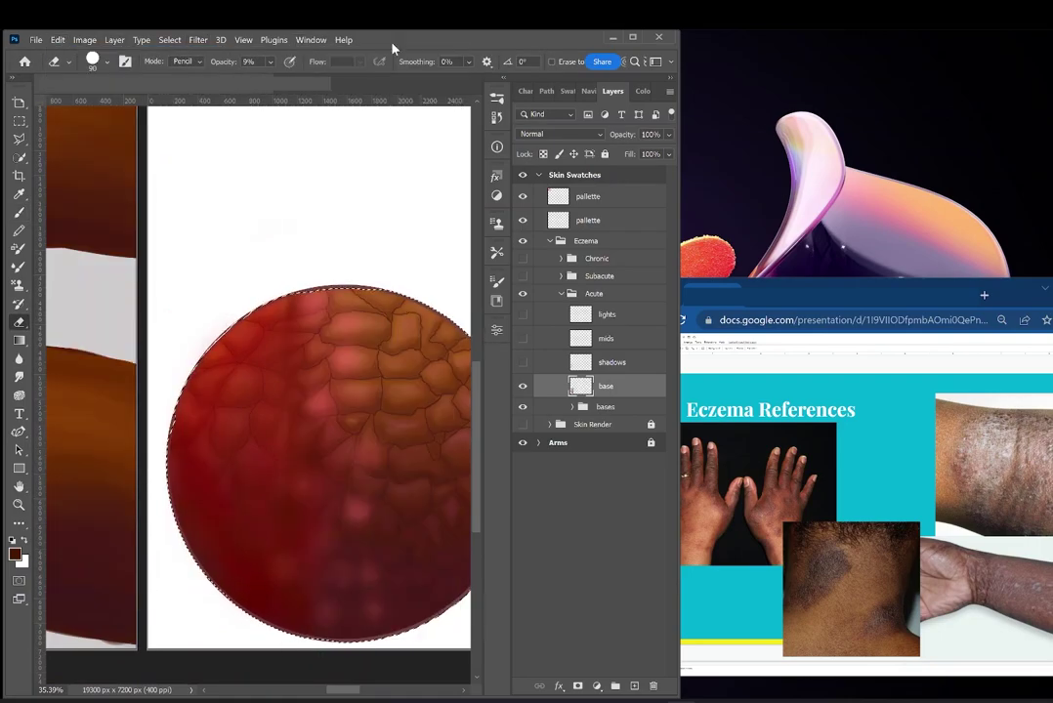
pyautogui.click(20, 195)
pyautogui.click(18, 212)
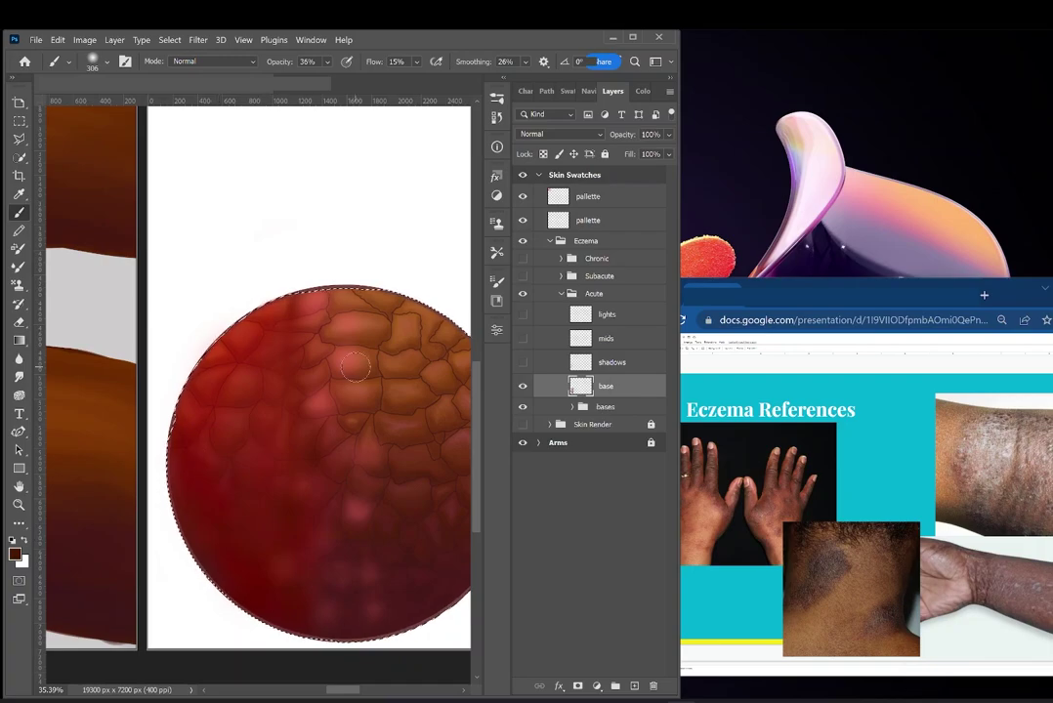
# Compare with the shadows and mids layers, sample the pink swatch and dab soft pink spots over the red left half on the base layer.
pyautogui.click(522, 362)
pyautogui.click(522, 339)
pyautogui.click(522, 339)
pyautogui.click(523, 362)
pyautogui.moveTo(475, 408)
pyautogui.mouseDown()
pyautogui.moveTo(476, 312)
pyautogui.moveTo(478, 415)
pyautogui.mouseUp()
pyautogui.keyDown('alt'); pyautogui.click(233, 239); pyautogui.keyUp('alt')
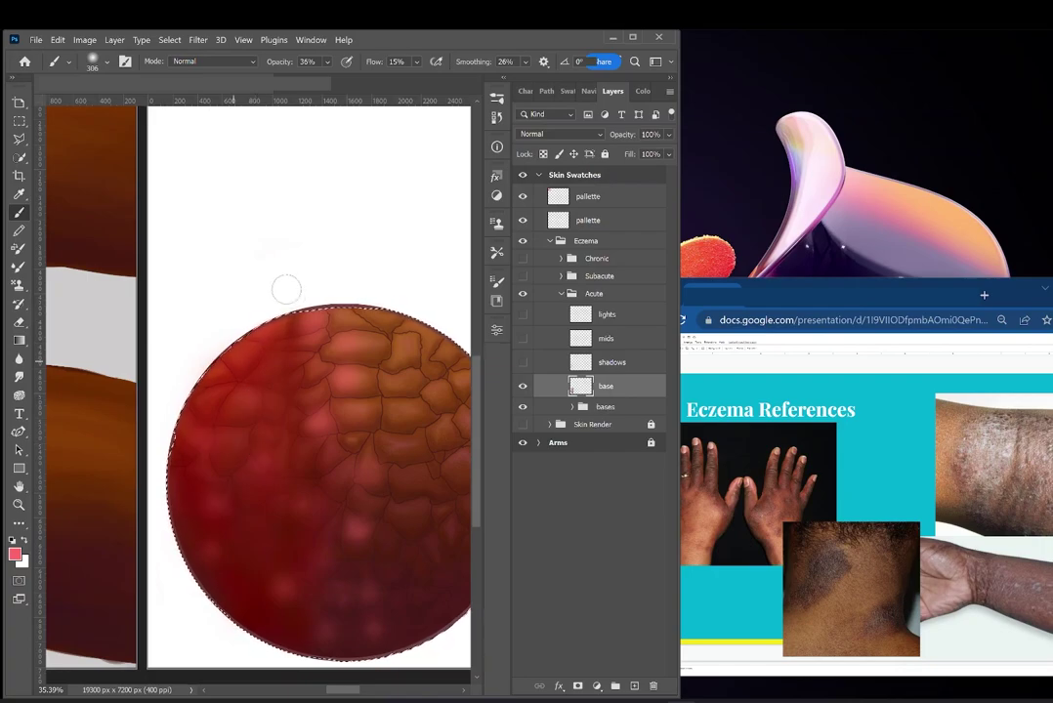
# Resample the pink swatch, reduce the brush to 171 px and refine the pink spots on the base layer, undoing unwanted dabs.
pyautogui.moveTo(475, 429)
pyautogui.mouseDown()
pyautogui.moveTo(475, 336)
pyautogui.moveTo(477, 439)
pyautogui.mouseUp()
pyautogui.click(19, 194)
pyautogui.click(233, 238)
pyautogui.click(20, 212)
pyautogui.click(105, 62)
pyautogui.moveTo(153, 107); pyautogui.dragTo(143, 106)
pyautogui.click(322, 98)
pyautogui.click(58, 40)
pyautogui.click(66, 55)
pyautogui.click(58, 40)
pyautogui.click(75, 54)
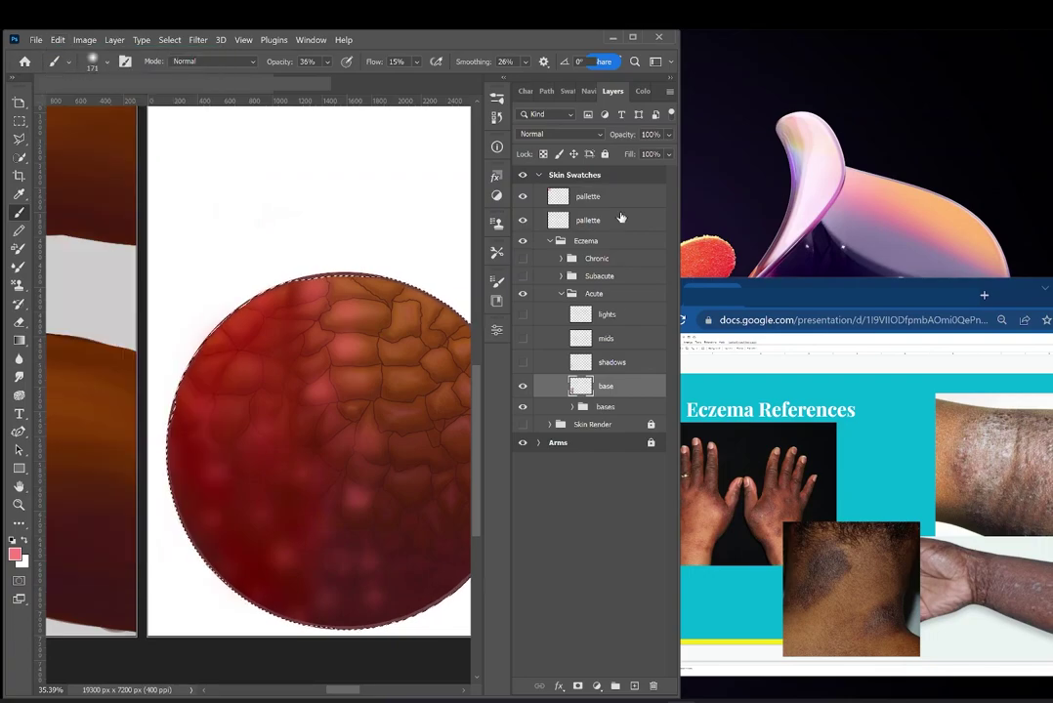
# Show the mids layer and dab more pink bumps across the circle's red left side on the base layer.
pyautogui.click(522, 339)
pyautogui.click(558, 346)
pyautogui.click(552, 387)
pyautogui.click(522, 364)
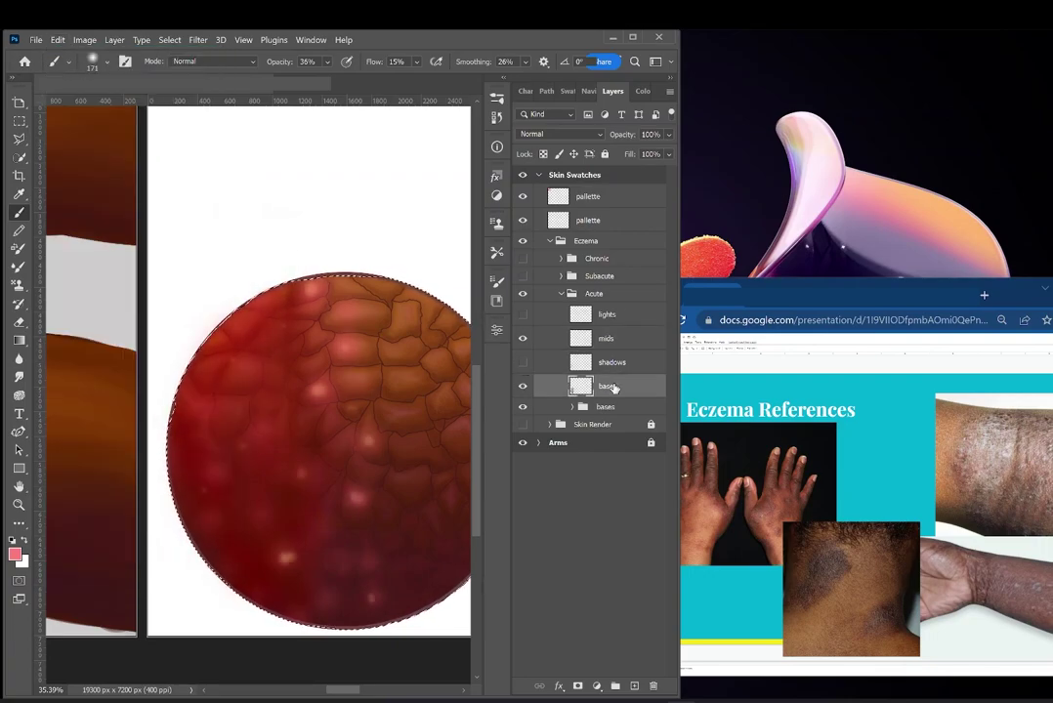
pyautogui.click(522, 339)
pyautogui.click(523, 338)
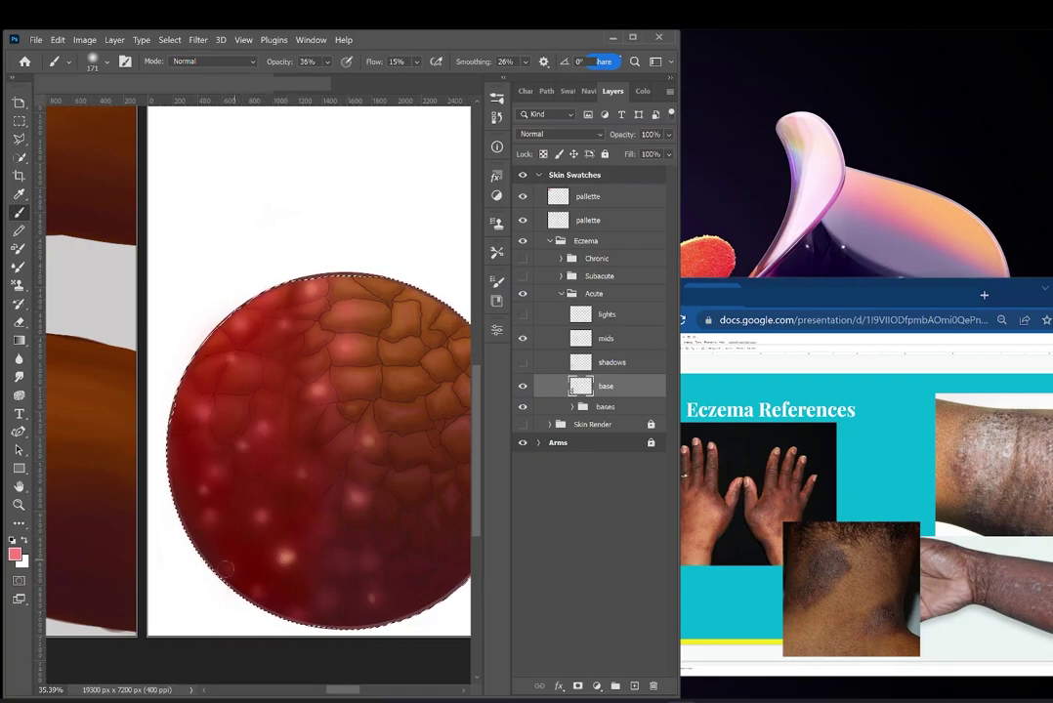
pyautogui.moveTo(347, 690); pyautogui.dragTo(354, 692)
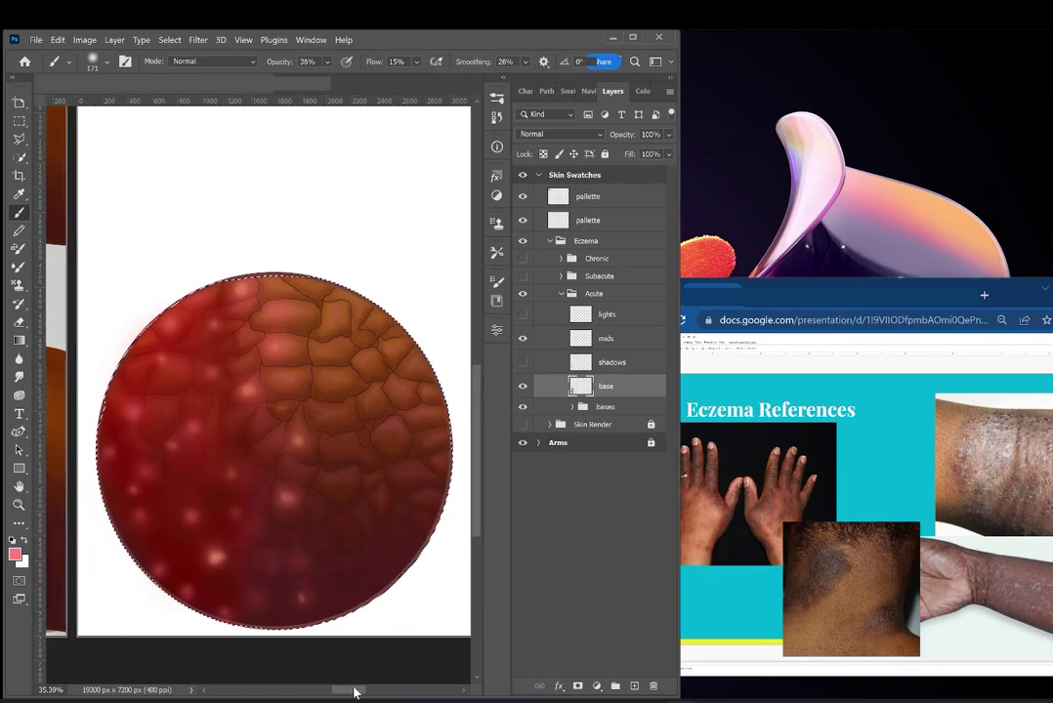
# Show the shadows layer and dab pale yellow highlights on the mids layer with an 88 px brush, lowering its opacity to 13%.
pyautogui.click(523, 362)
pyautogui.click(606, 338)
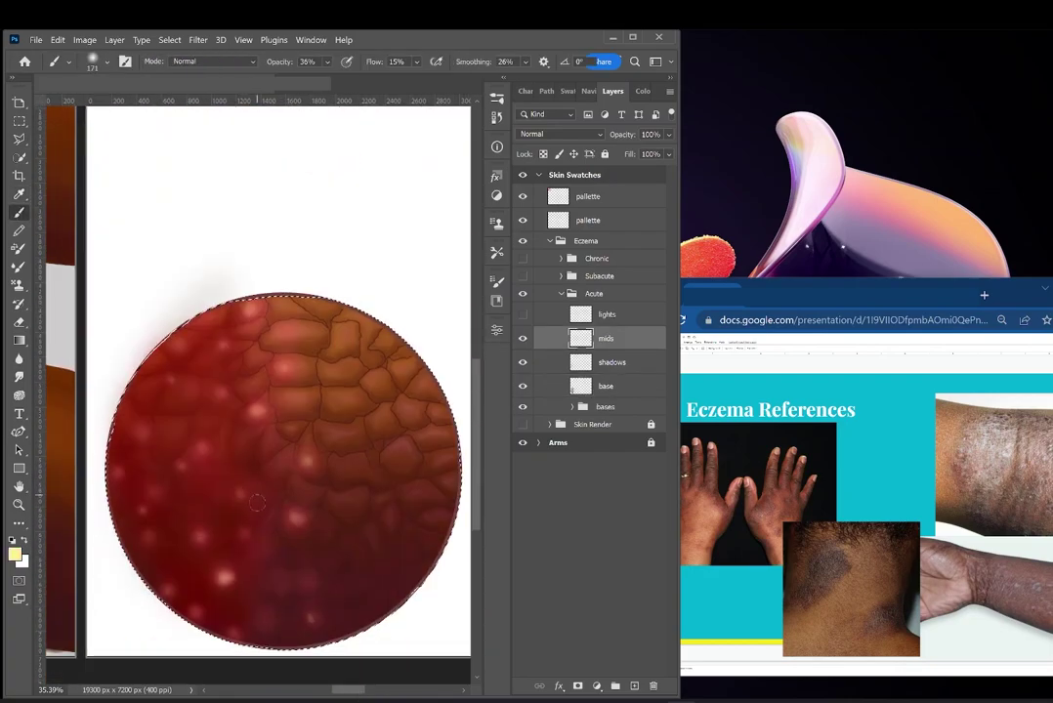
pyautogui.click(93, 54)
pyautogui.click(93, 64)
pyautogui.moveTo(144, 105); pyautogui.dragTo(137, 105)
pyautogui.moveTo(476, 507)
pyautogui.mouseDown()
pyautogui.moveTo(471, 463)
pyautogui.moveTo(473, 518)
pyautogui.mouseUp()
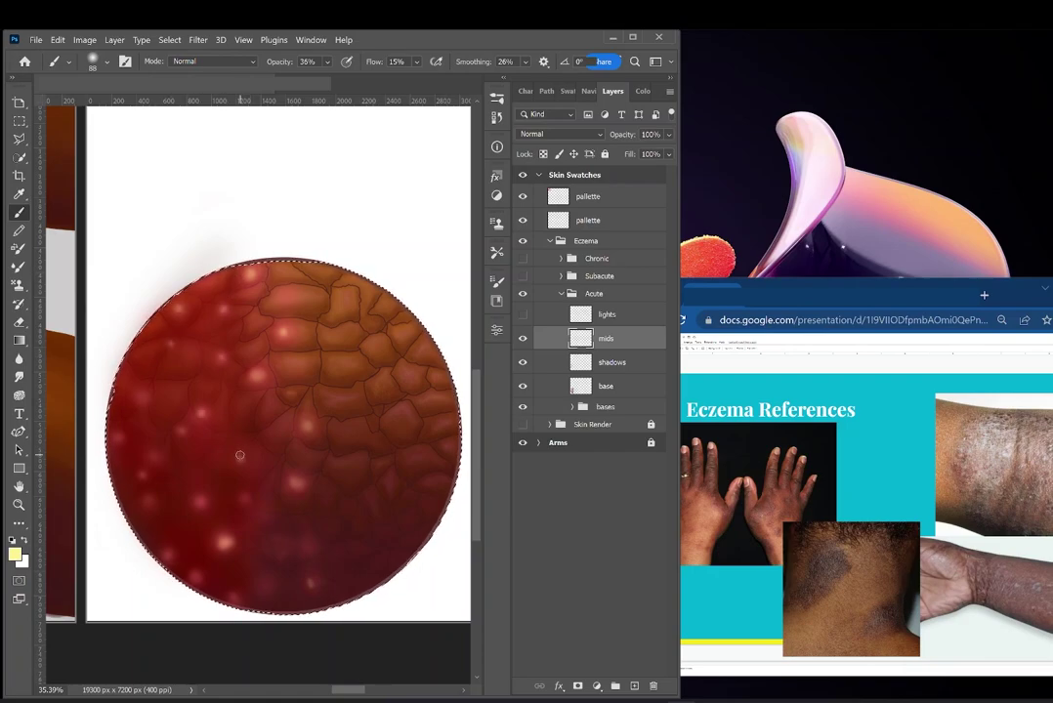
pyautogui.press('1')
pyautogui.press('3')
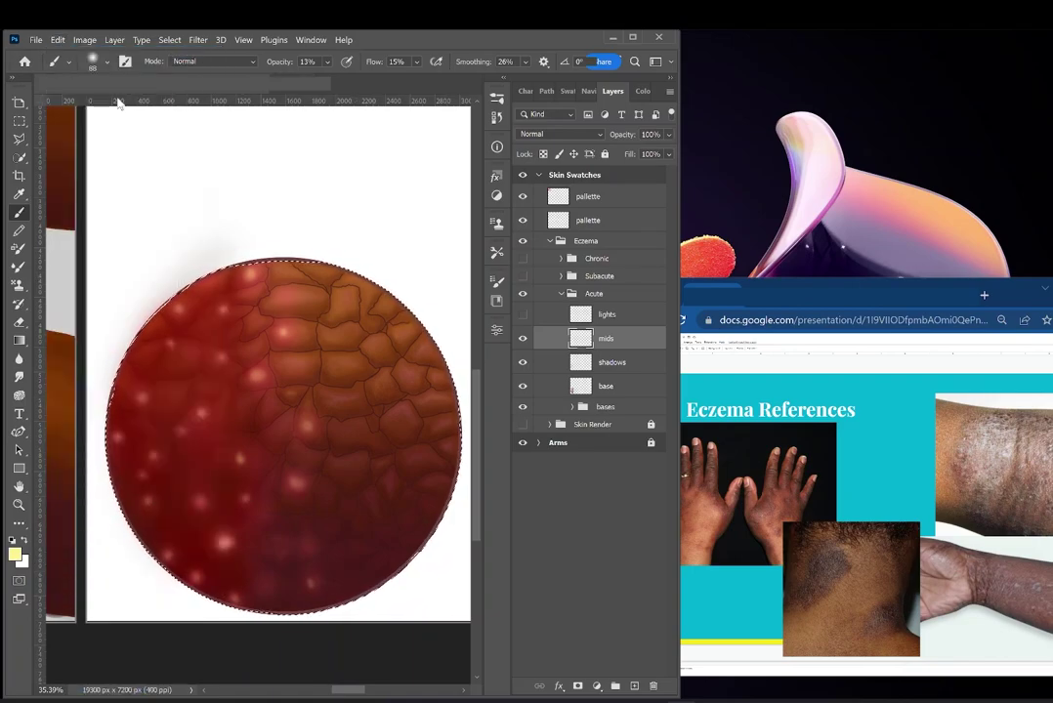
# Show the lights layer, hide mids, shadows and base, and make the lights layer active.
pyautogui.scroll(1, 473, 432)
pyautogui.click(521, 313)
pyautogui.moveTo(521, 337); pyautogui.dragTo(526, 414)
pyautogui.click(524, 408)
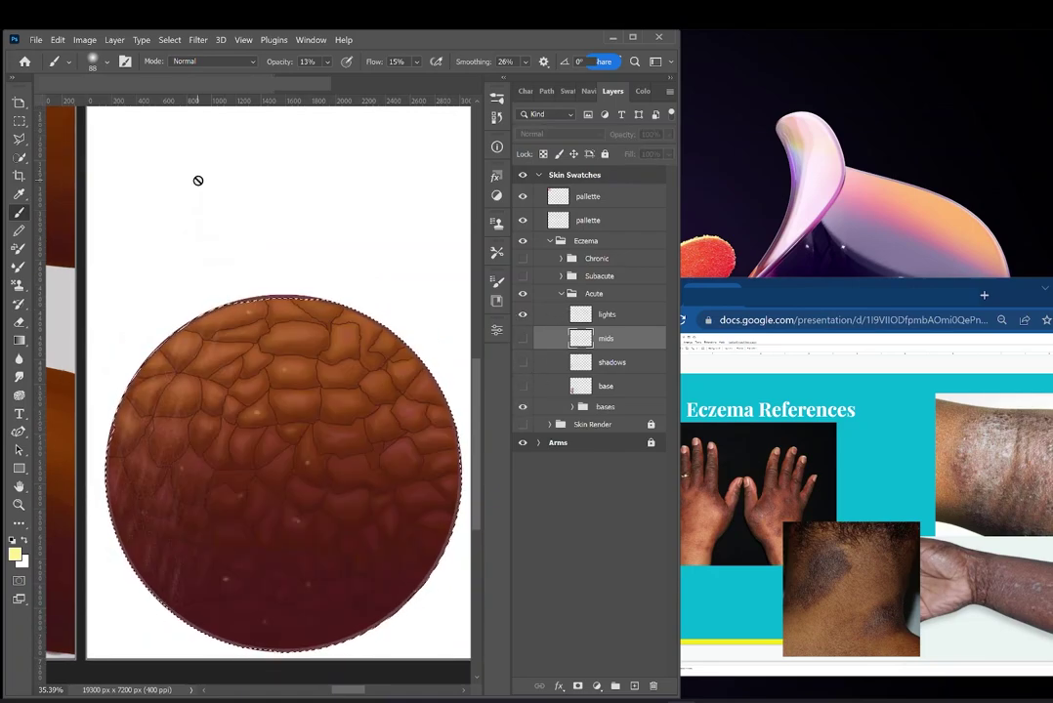
pyautogui.click(599, 319)
# Erase the old whitish streaks from the circle's left side on the lights layer.
pyautogui.press('e')
pyautogui.click(106, 62)
pyautogui.moveTo(127, 109); pyautogui.dragTo(137, 109)
pyautogui.click(148, 400)
pyautogui.moveTo(271, 61); pyautogui.dragTo(358, 39)
pyautogui.moveTo(157, 390)
pyautogui.mouseDown()
pyautogui.moveTo(215, 432)
pyautogui.moveTo(145, 548)
pyautogui.moveTo(180, 415)
pyautogui.moveTo(242, 552)
pyautogui.mouseUp()
# Pick a pale yellow foreground colour based on the palette and show the mids layer.
pyautogui.press('i')
pyautogui.moveTo(51, 451); pyautogui.dragTo(329, 688)
pyautogui.moveTo(177, 177); pyautogui.dragTo(189, 348)
pyautogui.click(15, 554)
pyautogui.click(999, 280)
pyautogui.moveTo(324, 690); pyautogui.dragTo(349, 689)
pyautogui.moveTo(476, 400); pyautogui.dragTo(477, 523)
pyautogui.click(522, 339)
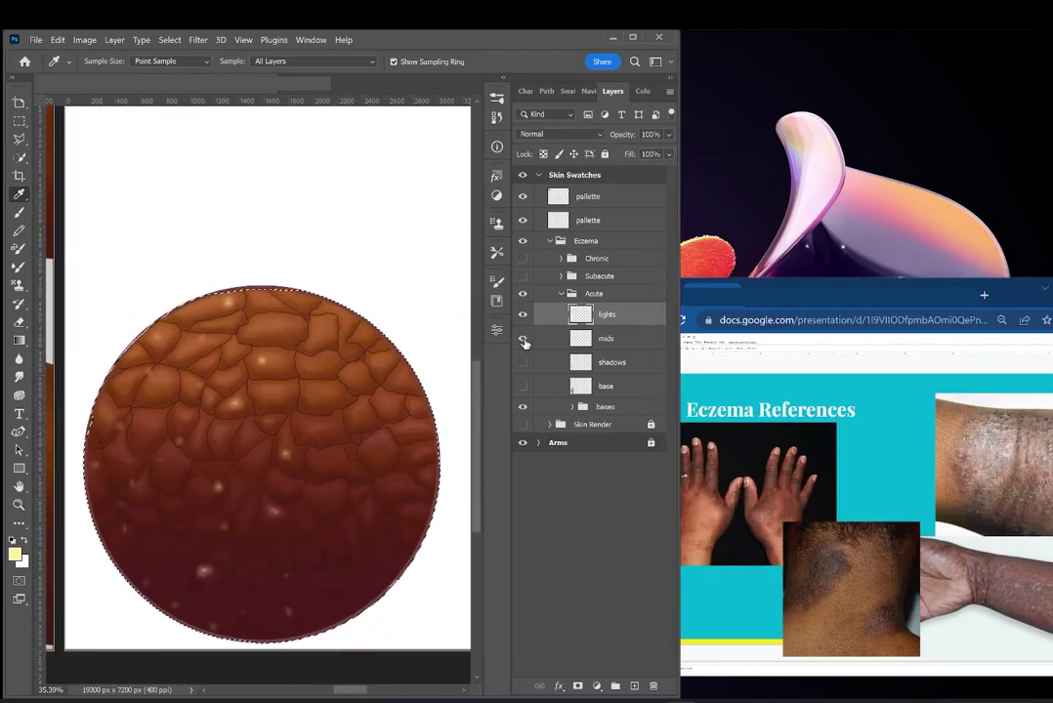
pyautogui.press('b')
pyautogui.click(327, 61)
pyautogui.click(58, 40)
pyautogui.click(65, 54)
pyautogui.click(327, 62)
pyautogui.moveTo(268, 314); pyautogui.dragTo(320, 403)
pyautogui.click(58, 40)
pyautogui.click(68, 55)
# Dab small pale yellow highlights on the bumps on the lights layer with a 55 px brush at 92% opacity.
pyautogui.click(328, 62)
pyautogui.moveTo(358, 81); pyautogui.dragTo(365, 81)
pyautogui.moveTo(277, 288); pyautogui.dragTo(307, 376)
pyautogui.click(57, 40)
pyautogui.click(65, 55)
pyautogui.click(107, 61)
pyautogui.moveTo(57, 104); pyautogui.dragTo(47, 105)
pyautogui.click(252, 214)
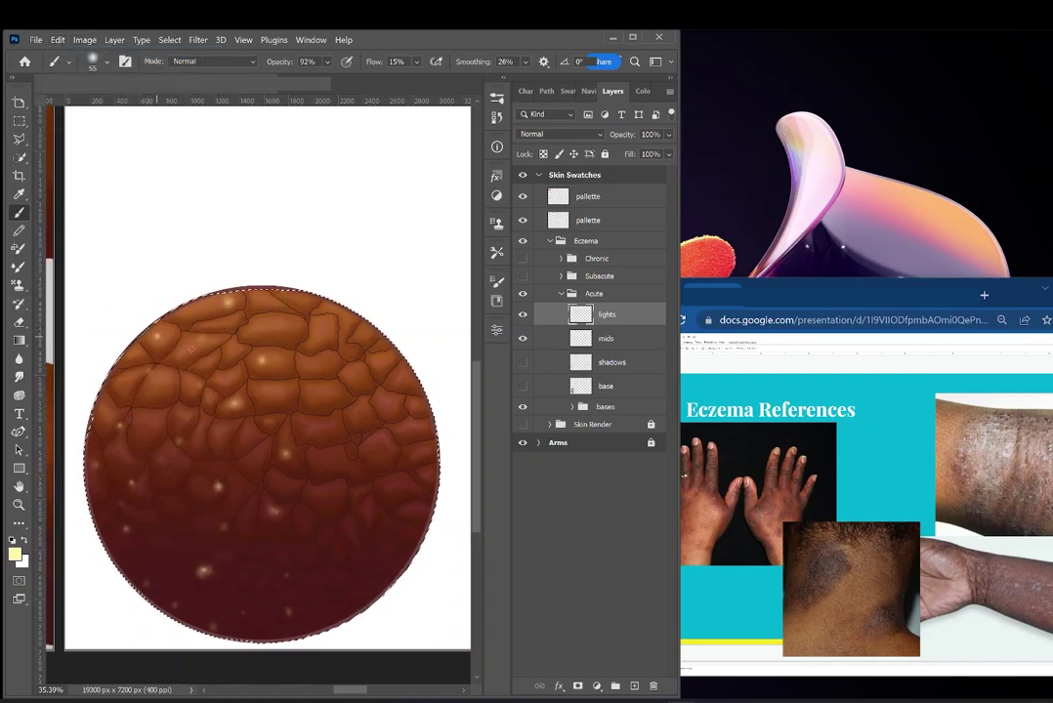
pyautogui.click(285, 574)
# Show the base and shadows layers and make the shadows layer active.
pyautogui.click(522, 386)
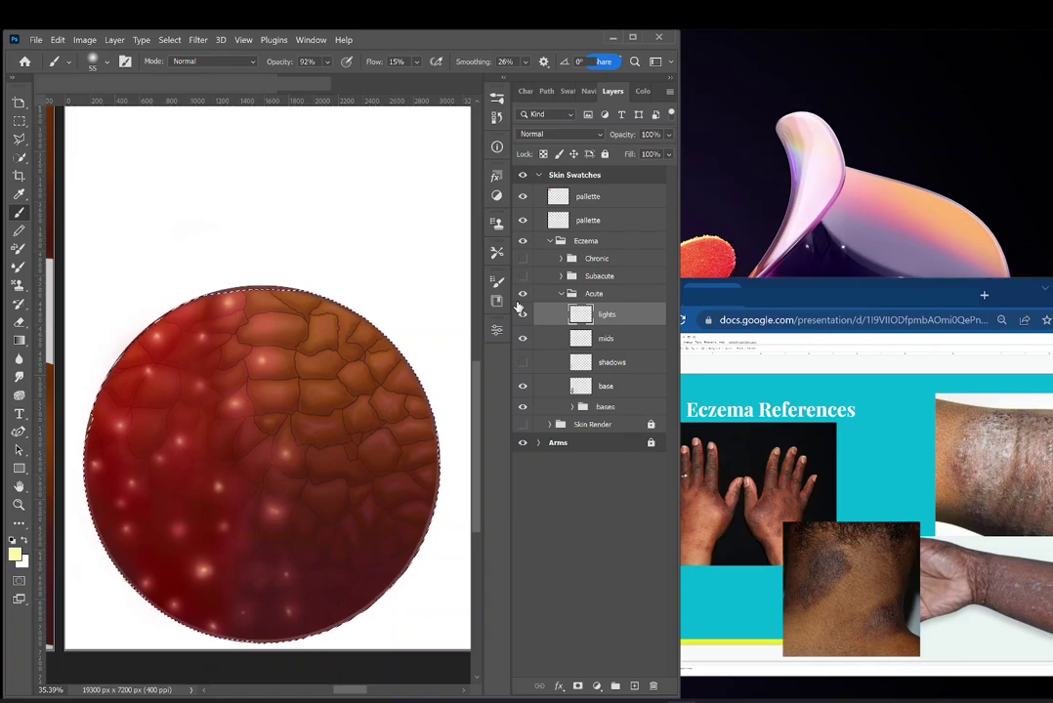
pyautogui.click(630, 391)
pyautogui.click(669, 135)
pyautogui.click(523, 362)
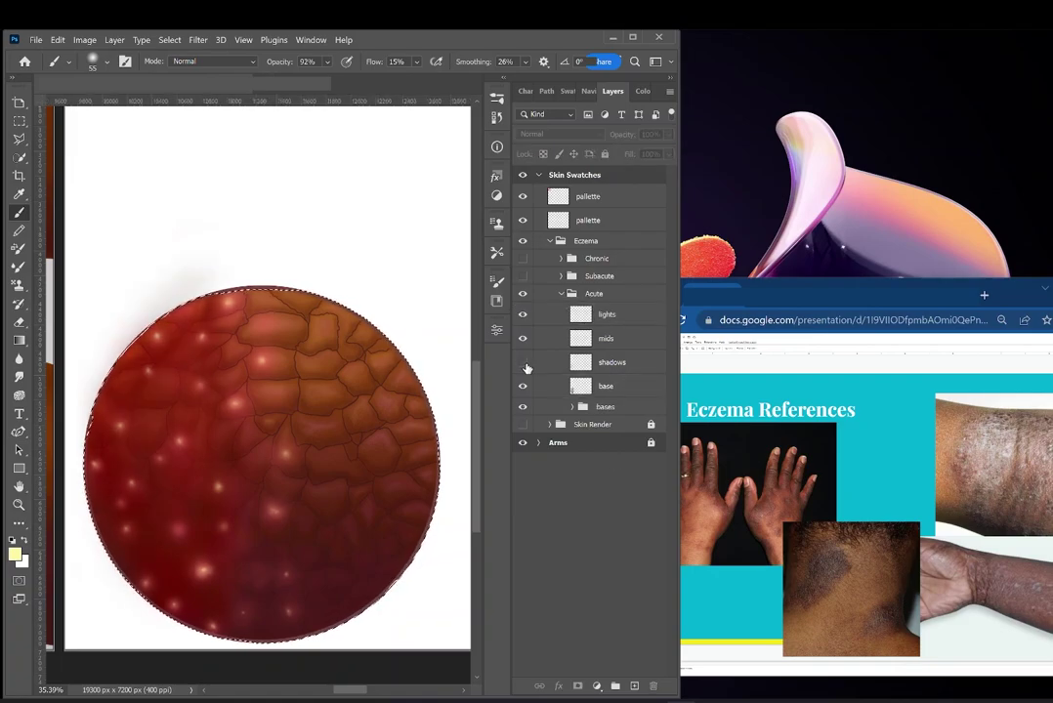
pyautogui.click(550, 363)
# Sample the deep red palette swatch and set the brush opacity to 51% for the shadows layer.
pyautogui.scroll(5, 48, 190)
pyautogui.scroll(-4, 46, 190)
pyautogui.scroll(5, 47, 191)
pyautogui.click(19, 194)
pyautogui.click(159, 263)
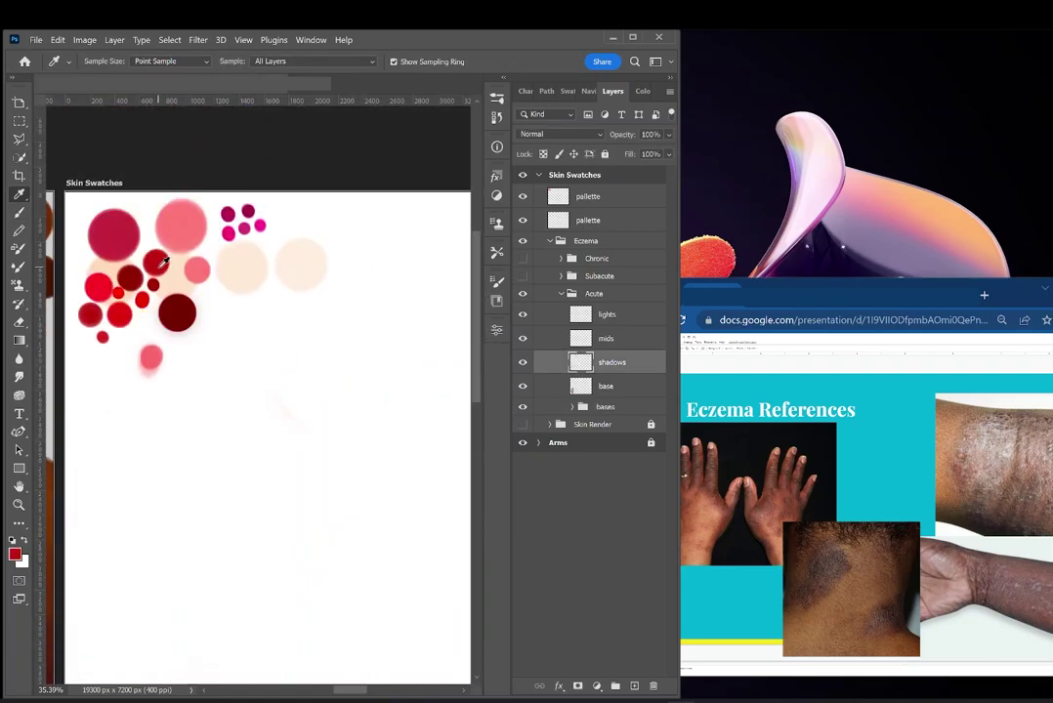
pyautogui.press('b')
pyautogui.scroll(-9, 195, 254)
pyautogui.moveTo(329, 63); pyautogui.dragTo(298, 78)
pyautogui.press('5')
pyautogui.press('1')
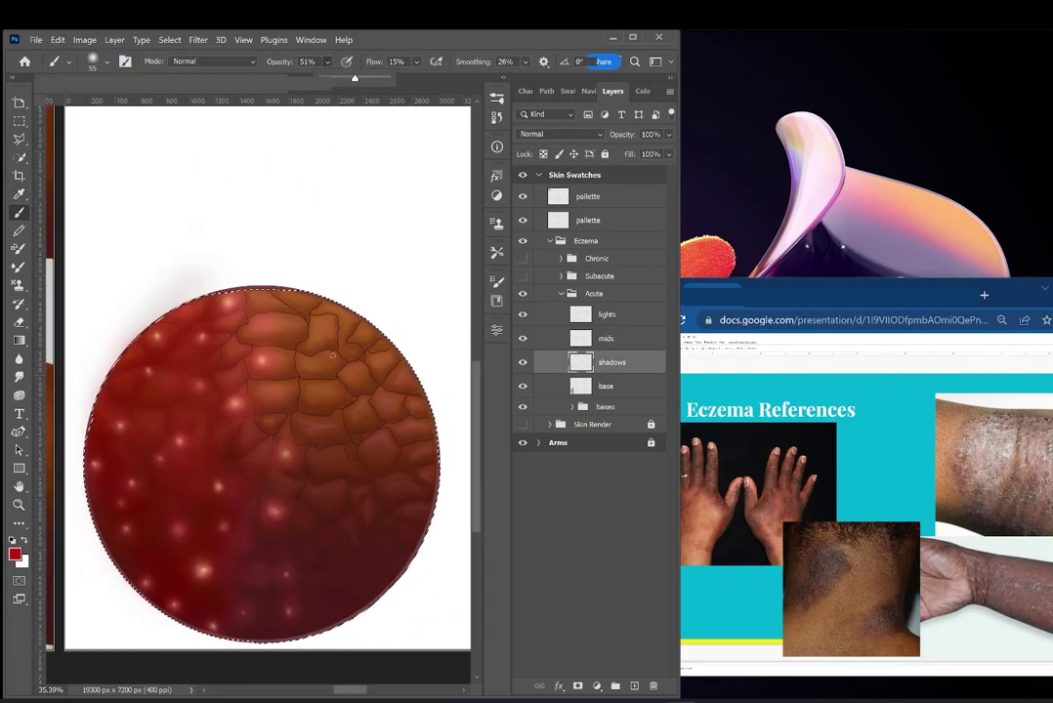
# Try deep red shading around the bumps on the shadows layer with a 69 px brush and undo the strokes.
pyautogui.click(95, 61)
pyautogui.moveTo(108, 109); pyautogui.dragTo(112, 109)
pyautogui.click(237, 293)
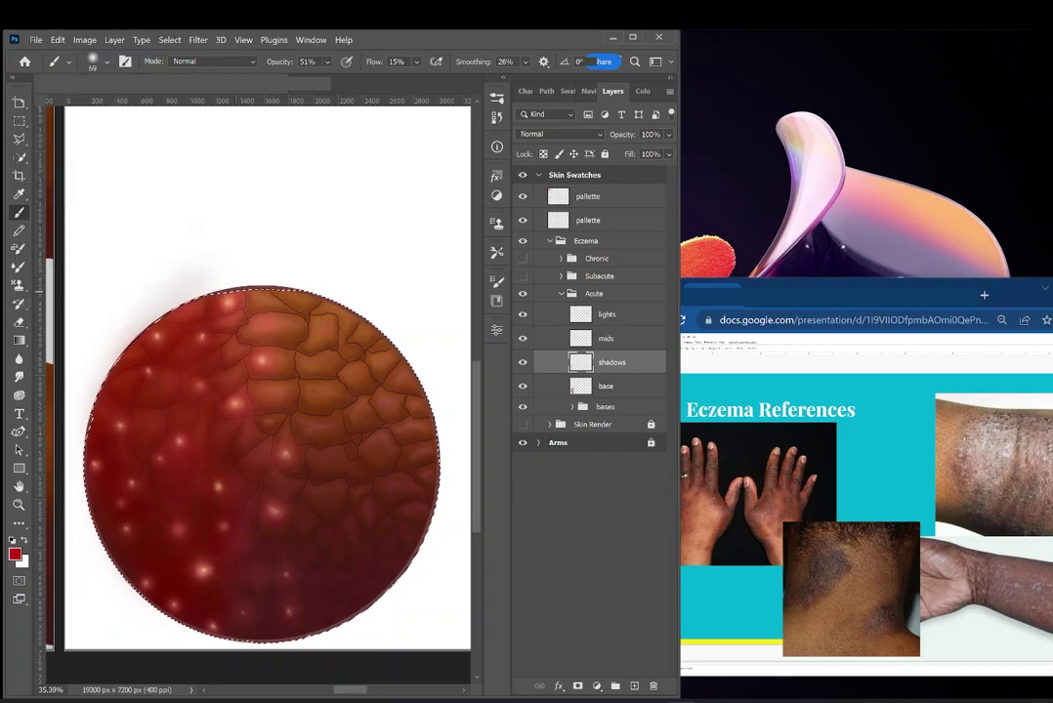
pyautogui.moveTo(251, 383); pyautogui.dragTo(226, 392)
pyautogui.moveTo(281, 61); pyautogui.dragTo(265, 61)
pyautogui.click(57, 40)
pyautogui.click(76, 54)
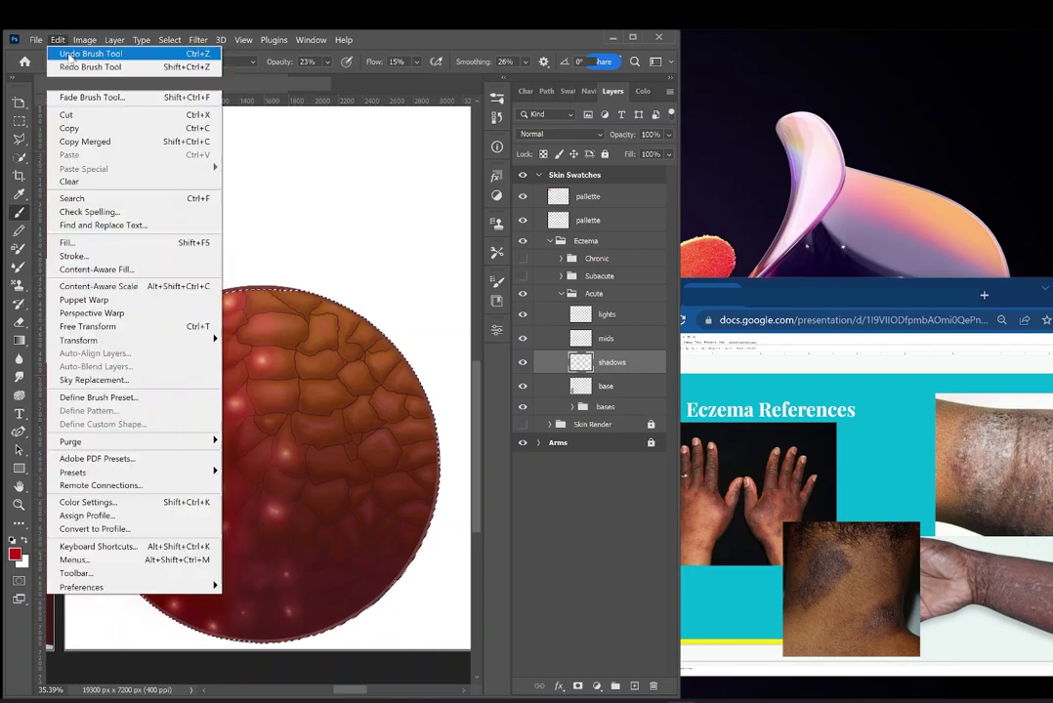
pyautogui.click(58, 39)
pyautogui.click(73, 56)
pyautogui.click(58, 40)
pyautogui.click(73, 54)
# Undo the last shading stroke and sample a dark maroon for the brush at 13% opacity.
pyautogui.click(107, 61)
pyautogui.click(251, 52)
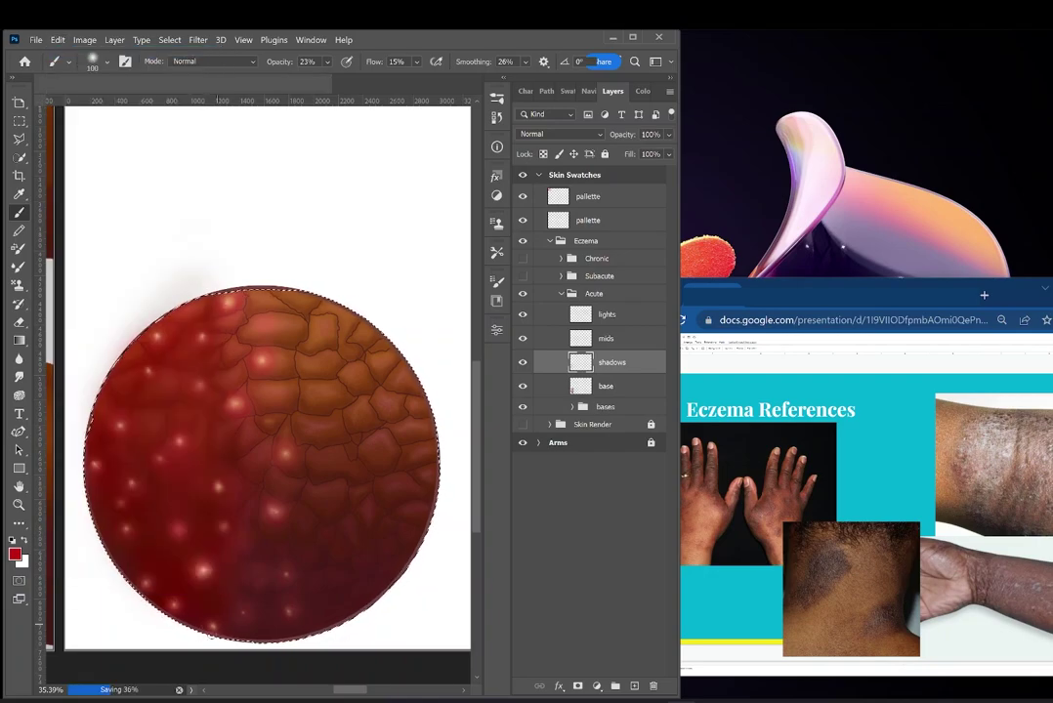
pyautogui.press('i')
pyautogui.press('b')
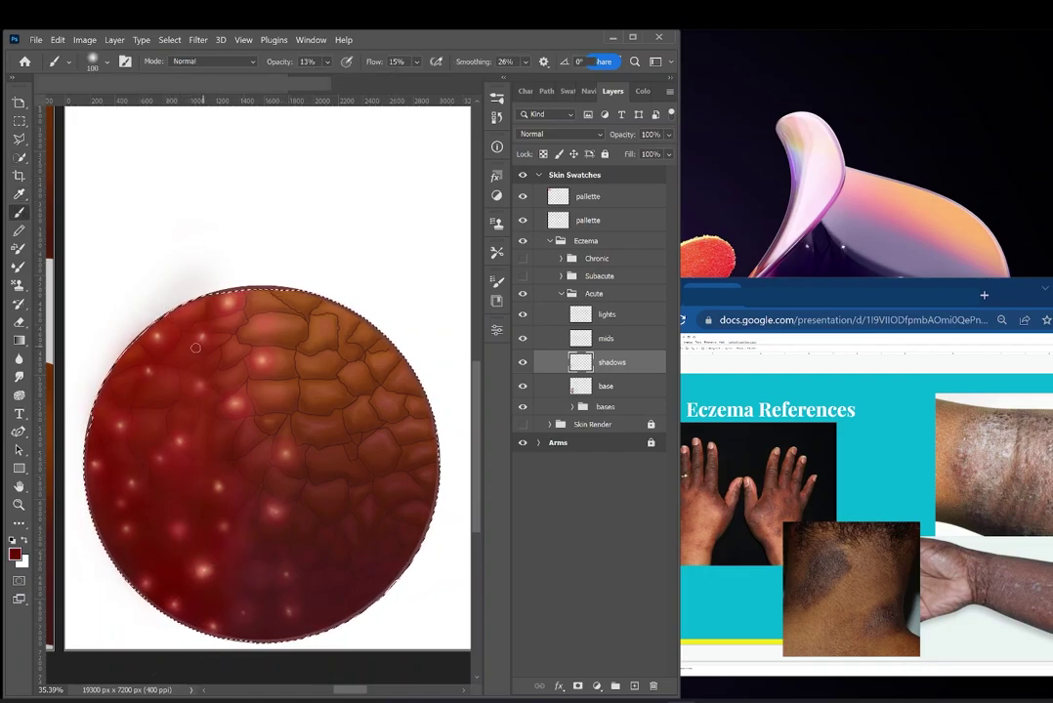
# Lower the acute base layer's opacity to 93% and compare the circle with the shadows layer toggled.
pyautogui.click(605, 386)
pyautogui.moveTo(668, 134); pyautogui.dragTo(652, 154)
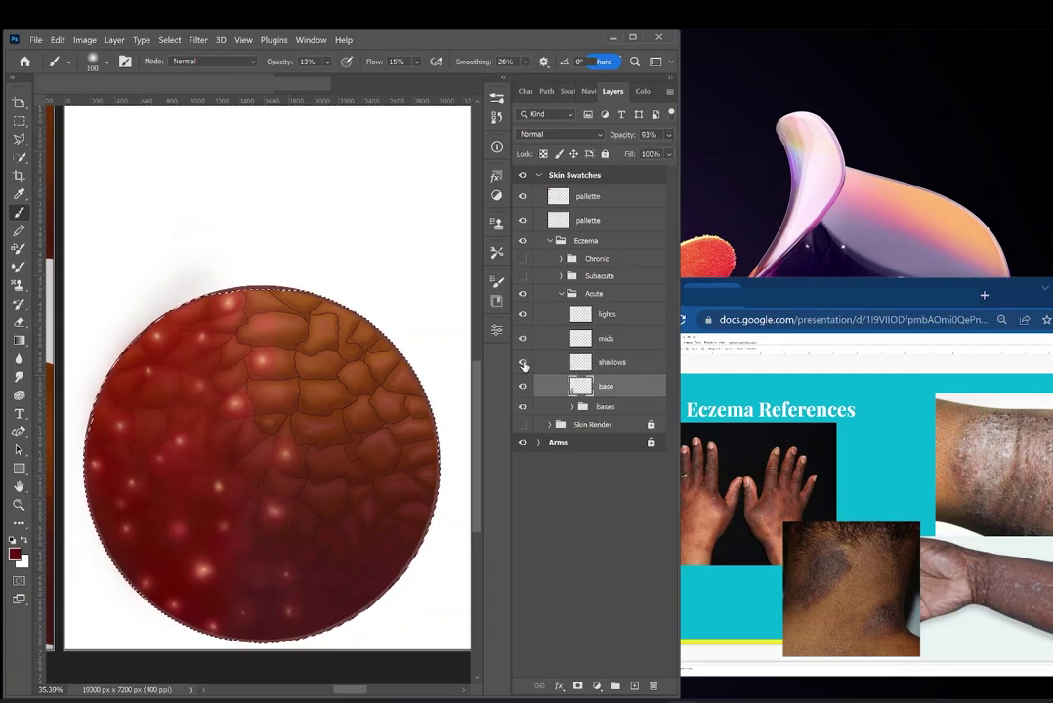
pyautogui.click(522, 362)
pyautogui.click(612, 362)
pyautogui.click(668, 135)
pyautogui.click(623, 572)
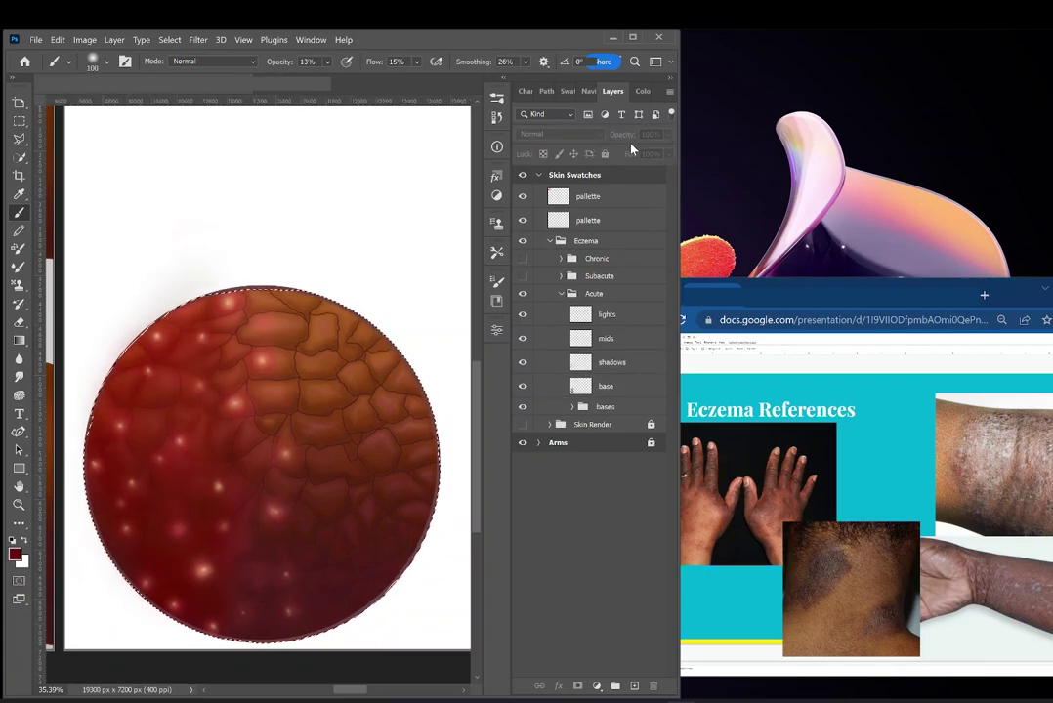
# Move the bases group out of the Acute group and set the Acute group's opacity to 92%.
pyautogui.click(605, 294)
pyautogui.moveTo(668, 135); pyautogui.dragTo(663, 153)
pyautogui.click(617, 391)
pyautogui.click(572, 407)
pyautogui.click(572, 407)
pyautogui.moveTo(605, 407); pyautogui.dragTo(612, 413)
pyautogui.click(630, 293)
pyautogui.click(668, 134)
pyautogui.moveTo(652, 155); pyautogui.dragTo(661, 156)
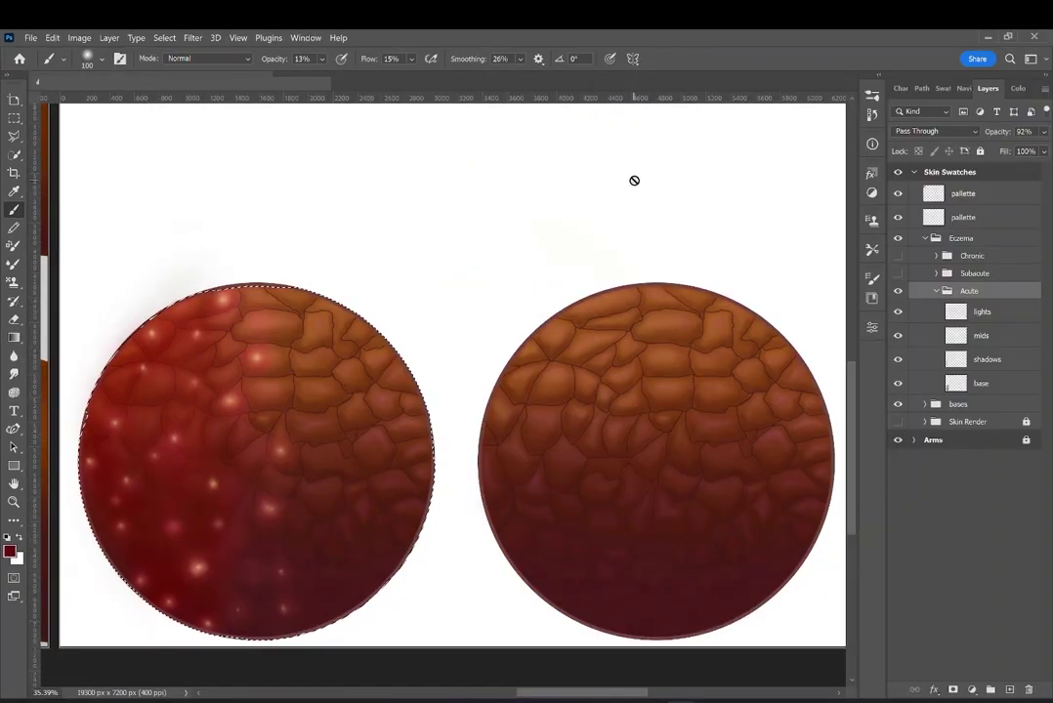
# Activate the acute base layer, invert the circle selection and switch to the 193 px Eraser for paint outside the circle.
pyautogui.scroll(1, 107, 306)
pyautogui.click(556, 436)
pyautogui.click(980, 383)
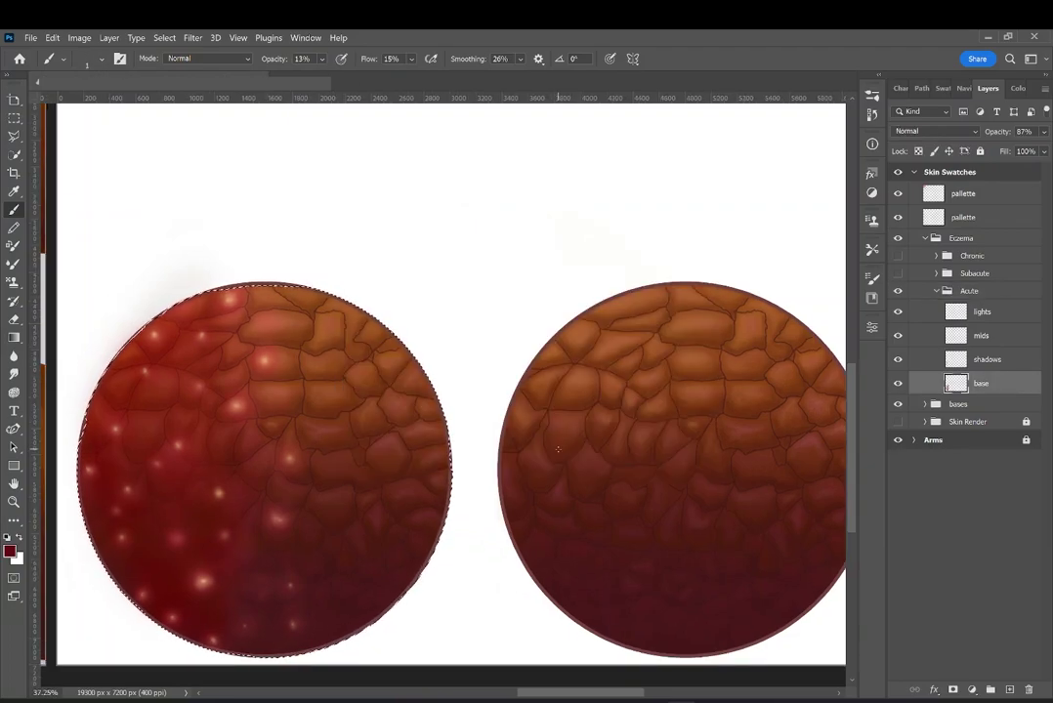
pyautogui.scroll(-5, 546, 277)
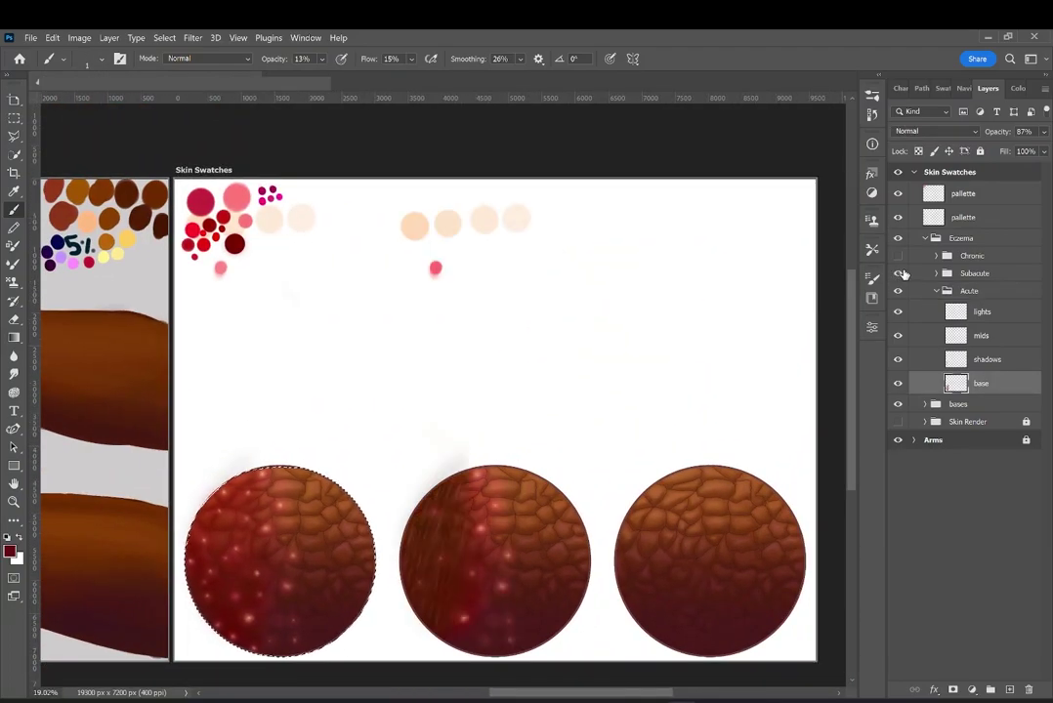
pyautogui.press('e')
pyautogui.click(164, 37)
pyautogui.click(171, 53)
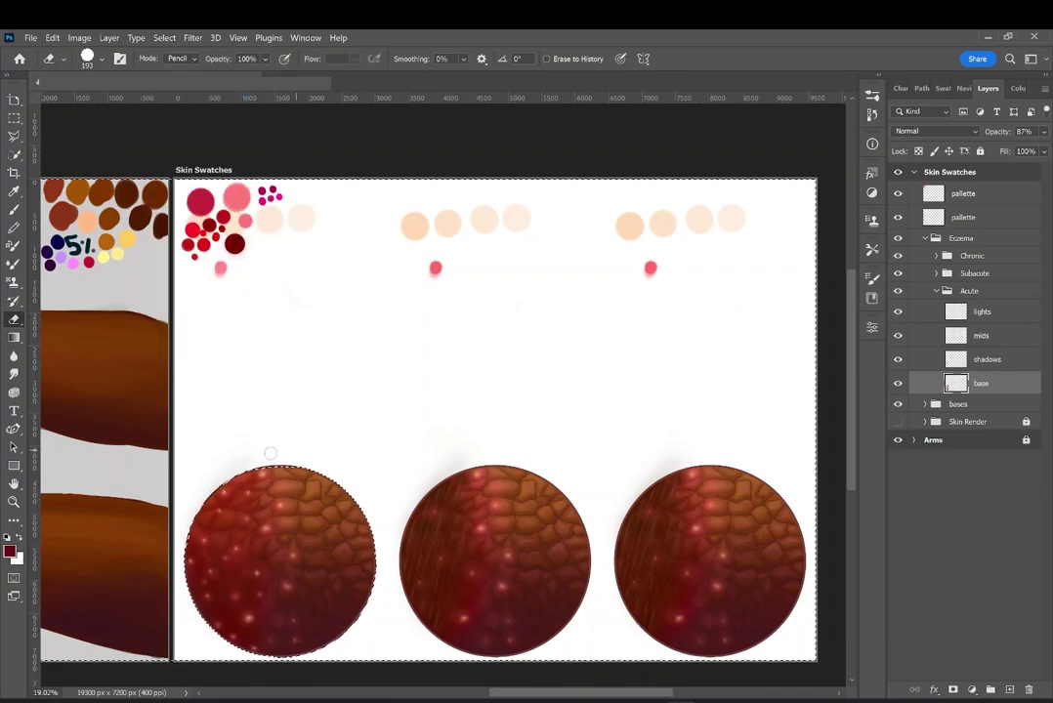
# Expand the bases group, quick-select the chronic circle on the R layer and activate the base copy 2 layer.
pyautogui.click(936, 291)
pyautogui.click(924, 308)
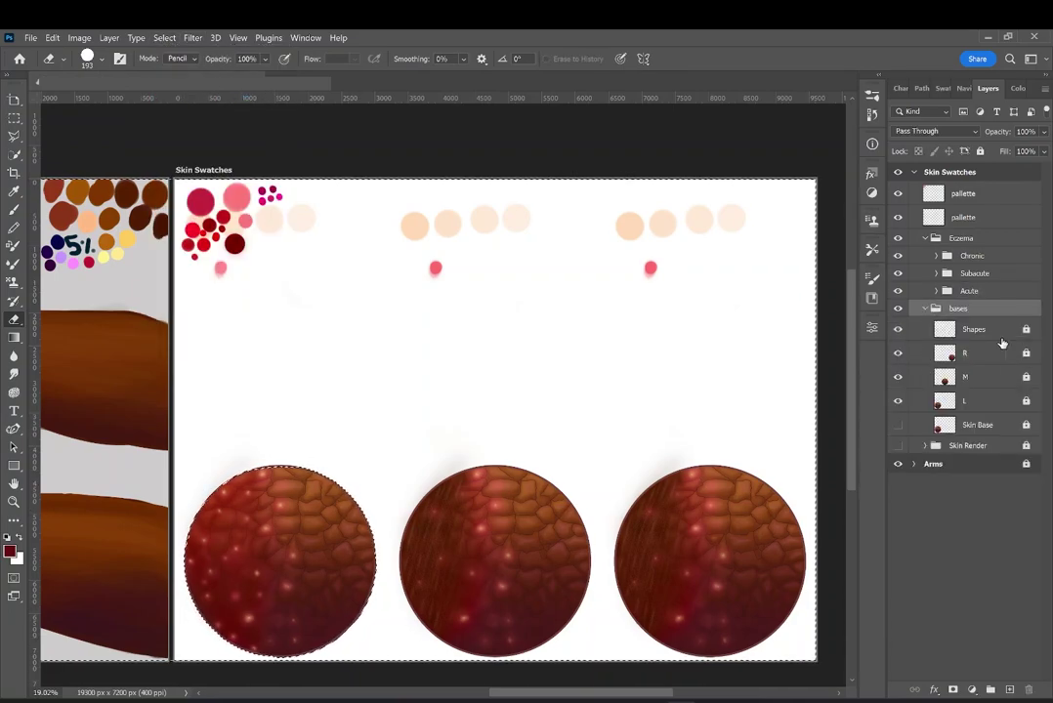
pyautogui.click(1025, 376)
pyautogui.press('w')
pyautogui.hotkey('ctrl', 'd')
pyautogui.click(513, 493)
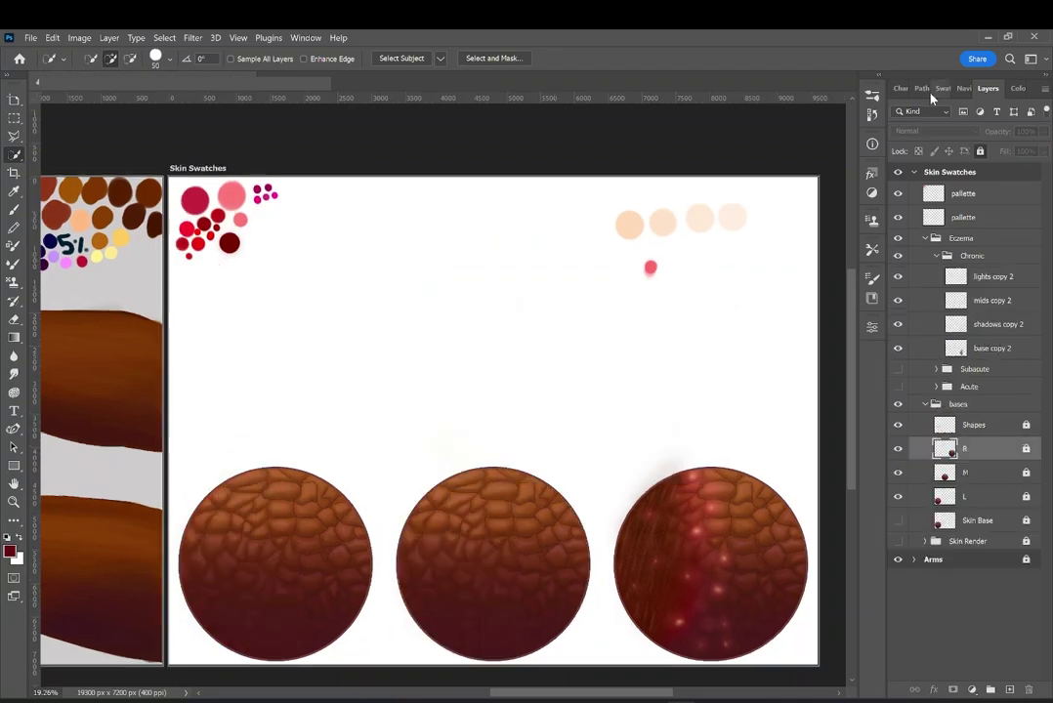
pyautogui.moveTo(615, 466); pyautogui.dragTo(810, 662)
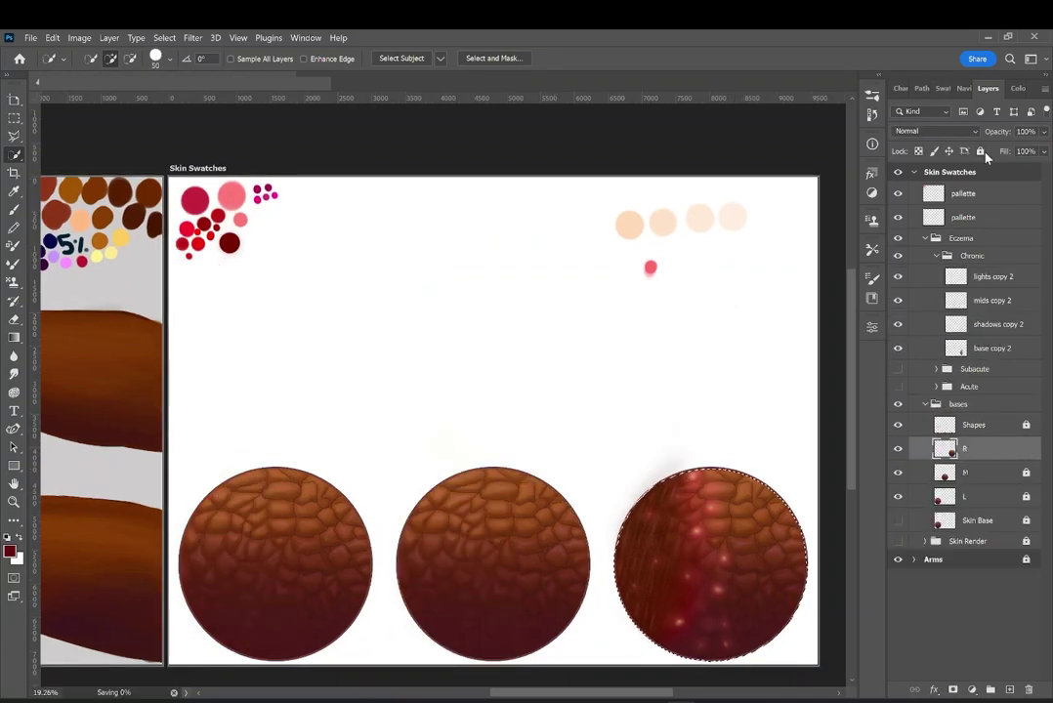
pyautogui.click(977, 352)
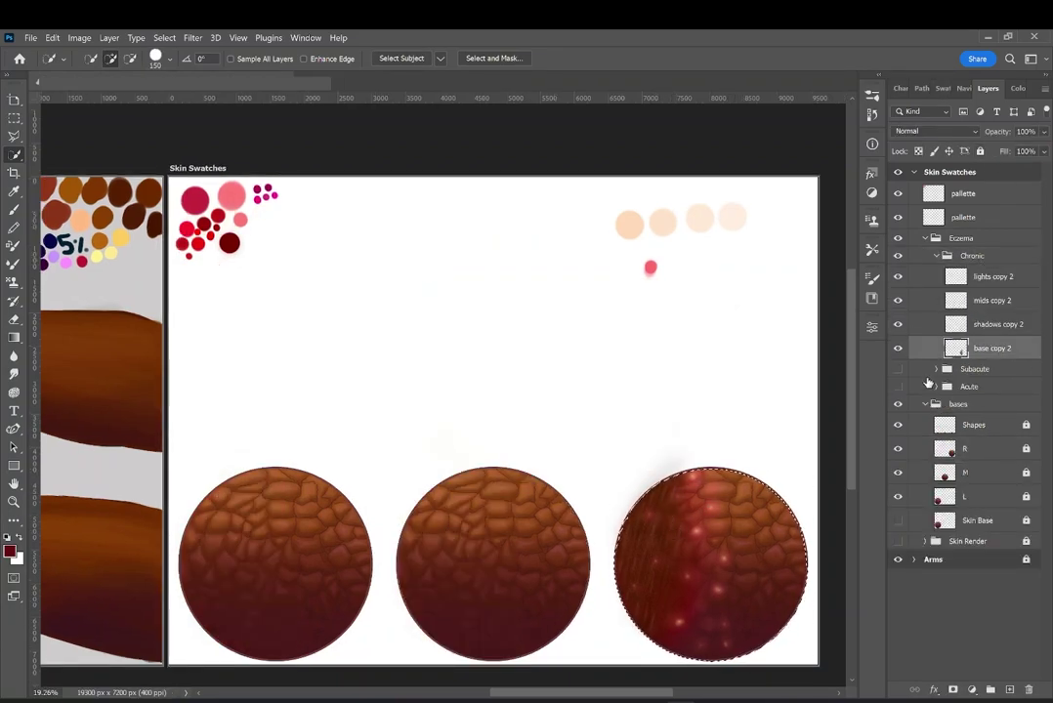
# Shrink the Photoshop window to reveal the references and frame the chronic circle with the Brush active.
pyautogui.click(1007, 37)
pyautogui.moveTo(382, 691); pyautogui.dragTo(407, 696)
pyautogui.click(18, 211)
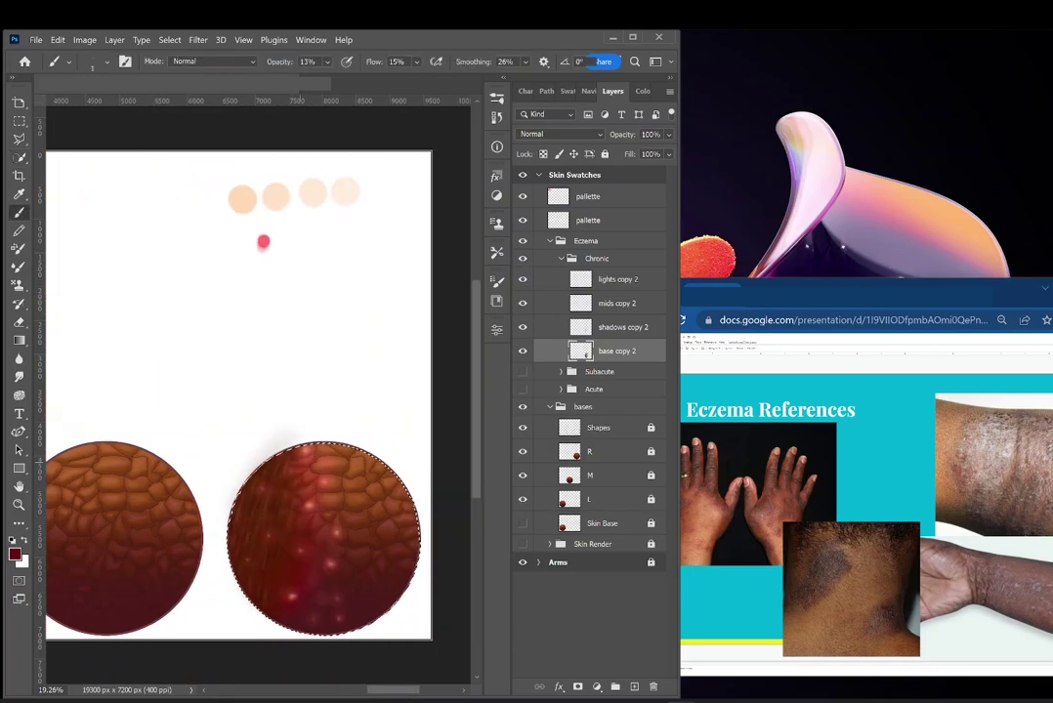
pyautogui.scroll(3, 343, 498)
# Try erasing inside the chronic circle on the base copy 2 layer with the 193 px Eraser and undo the stroke.
pyautogui.press('e')
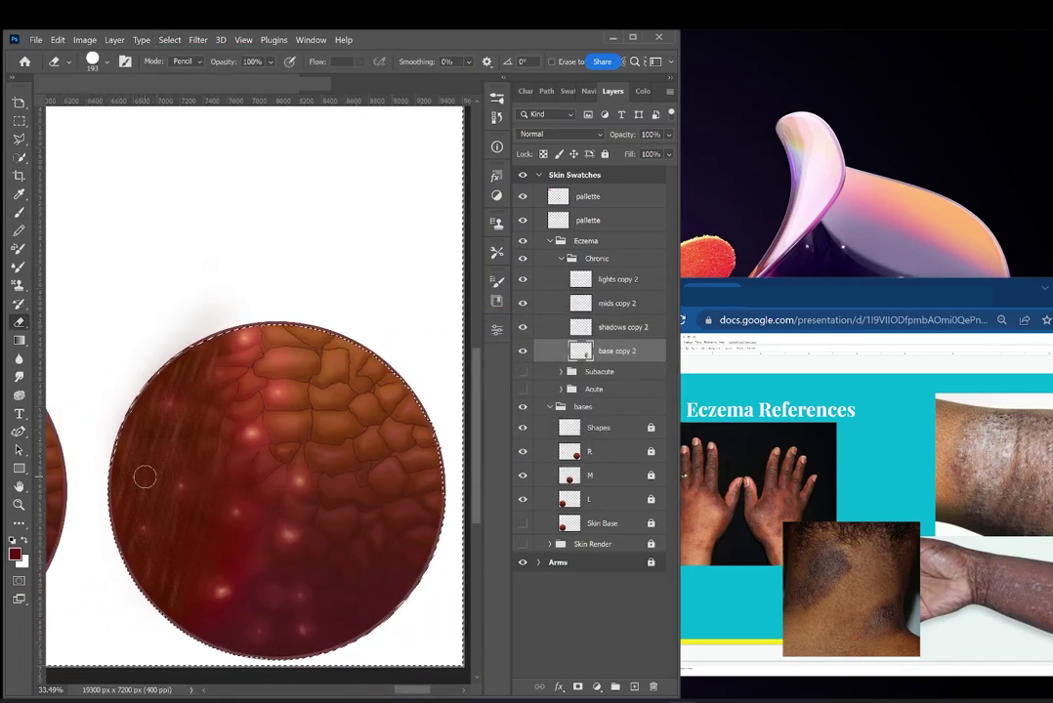
pyautogui.click(170, 40)
pyautogui.click(182, 106)
pyautogui.moveTo(198, 383); pyautogui.dragTo(226, 434)
pyautogui.hotkey('ctrl', 'z')
pyautogui.scroll(-2, 345, 383)
# Switch to the speckled brush at 100 px and 100% opacity.
pyautogui.click(497, 99)
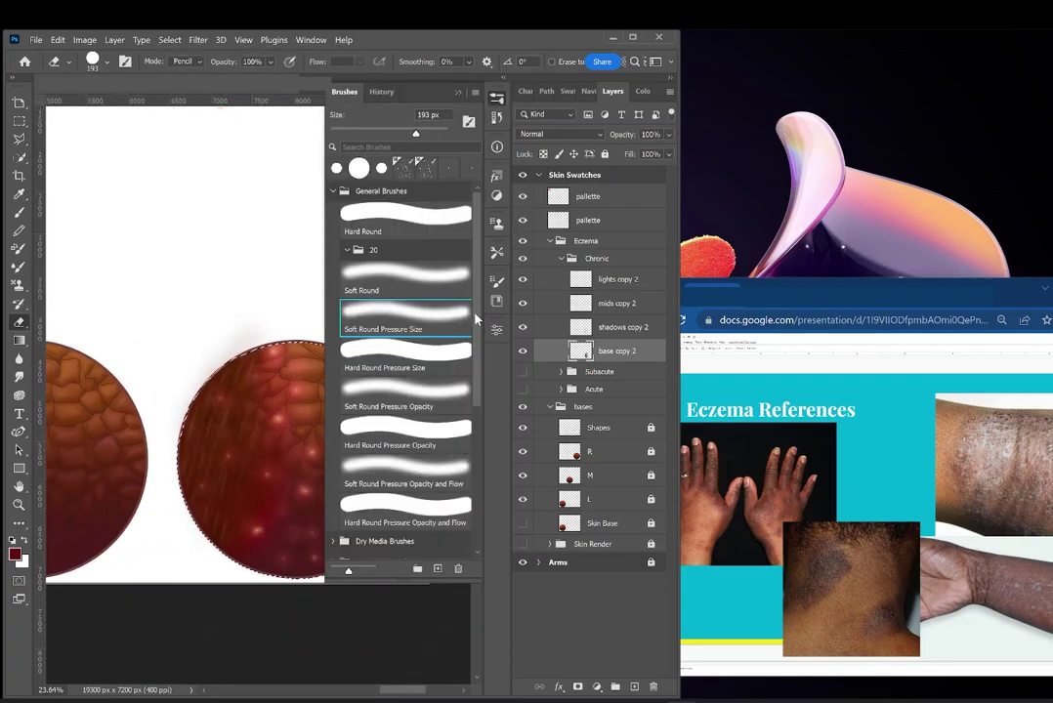
pyautogui.press('b')
pyautogui.click(457, 93)
pyautogui.hotkey('ctrl', 'd')
# Switch to the browser and read the chronic stage symptoms in the Verywell Health article, comparing them with the eczema reference photos.
pyautogui.click(830, 290)
pyautogui.moveTo(976, 290); pyautogui.dragTo(861, 285)
pyautogui.scroll(-10, 879, 468)
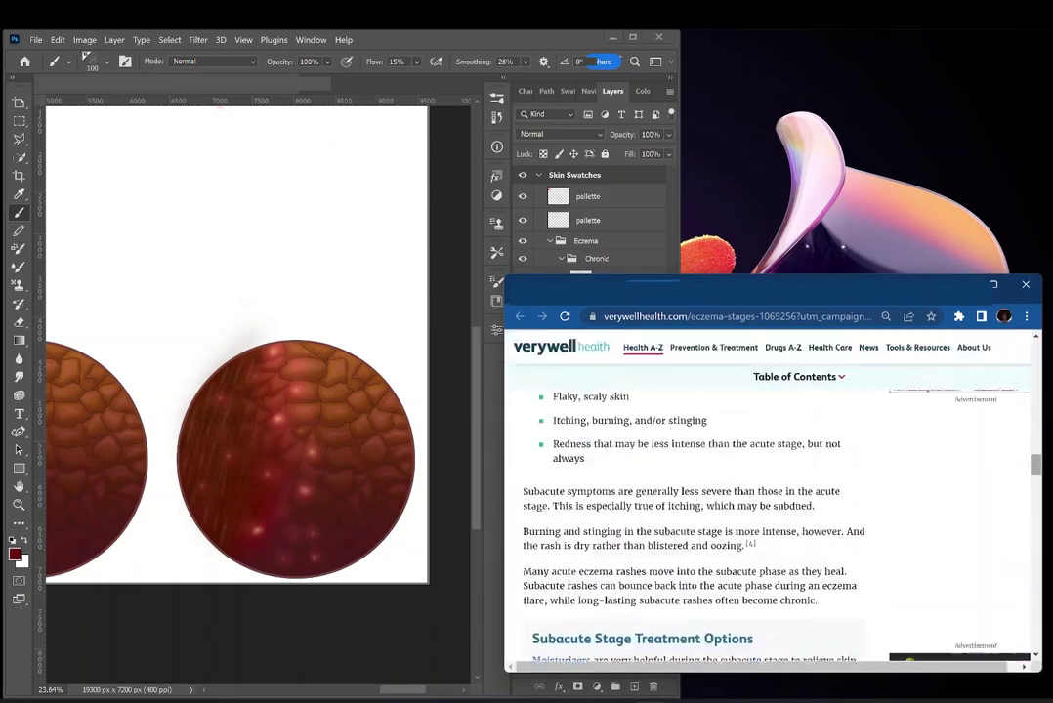
pyautogui.scroll(-5, 772, 488)
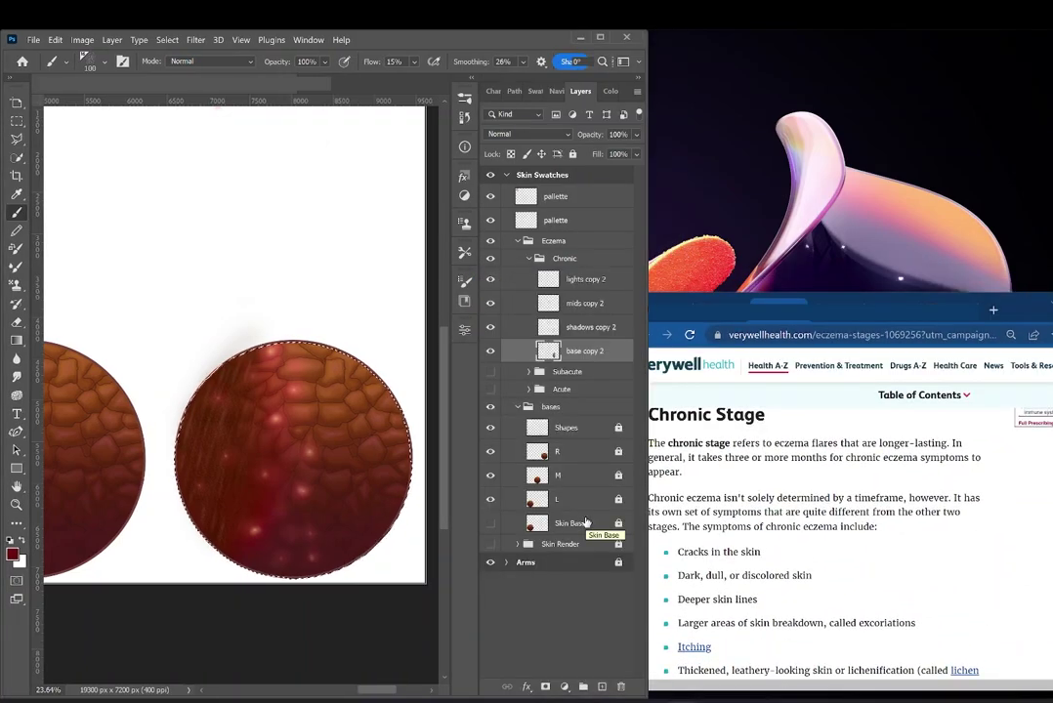
pyautogui.scroll(1, 444, 465)
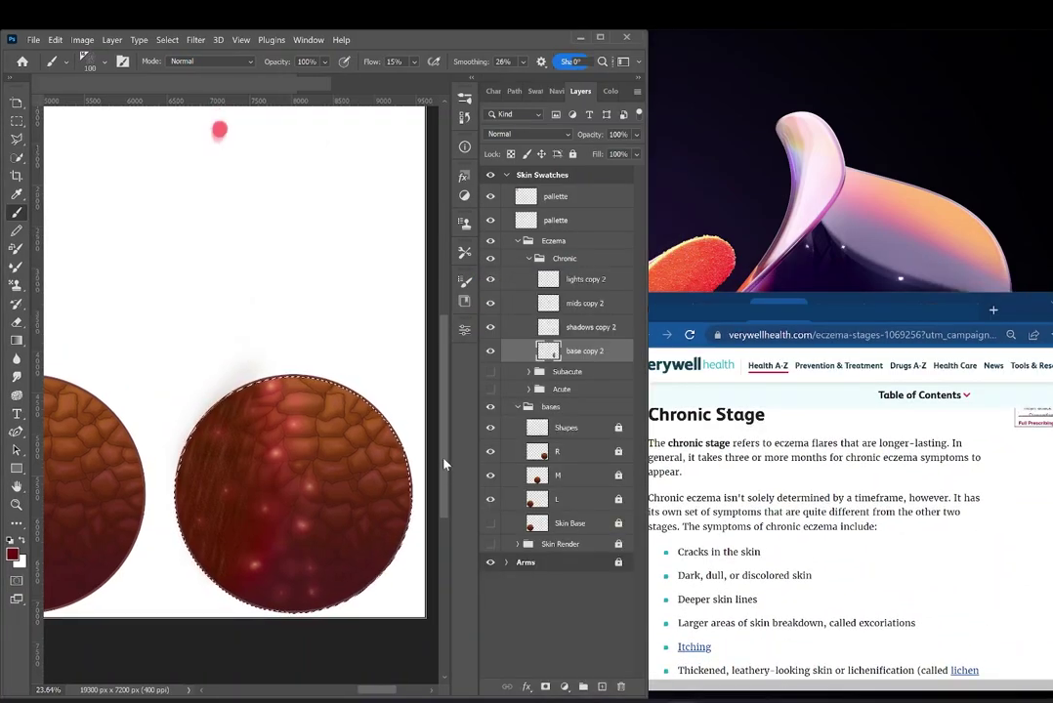
pyautogui.scroll(2, 430, 470)
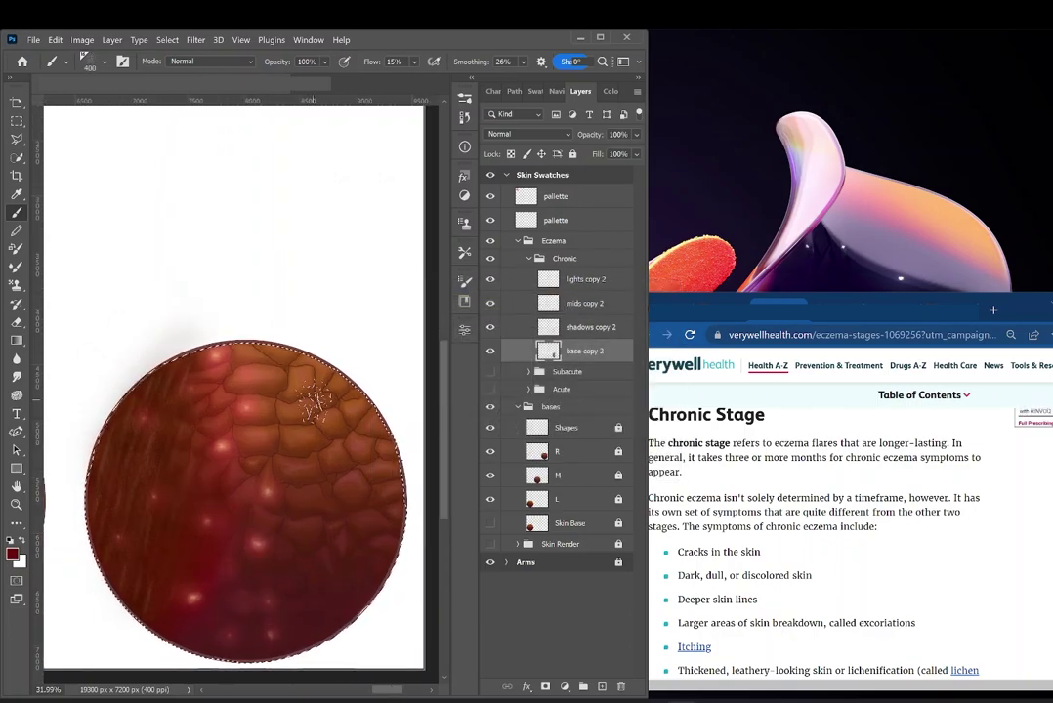
pyautogui.click(778, 309)
pyautogui.click(730, 310)
pyautogui.click(778, 309)
pyautogui.hscroll(1, 274, 448)
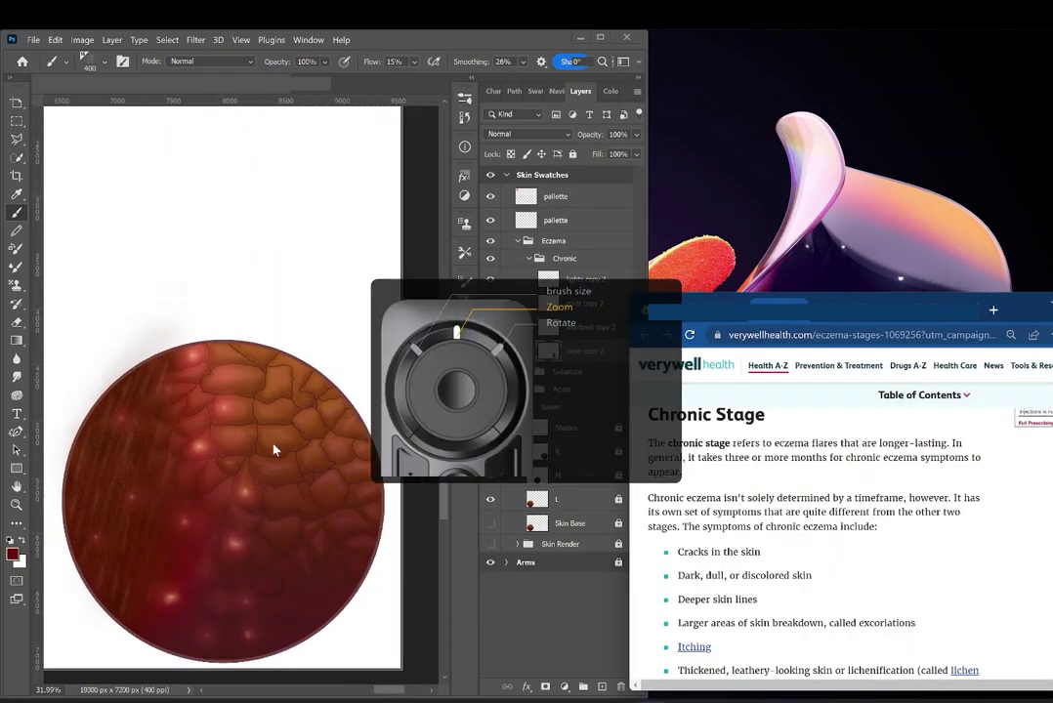
# Switch back to Photoshop and sample the pale yellow swatch from the arms palette.
pyautogui.click(273, 448)
pyautogui.hscroll(-10, 283, 410)
pyautogui.scroll(-2, 287, 383)
pyautogui.scroll(4, 287, 382)
pyautogui.press('i')
pyautogui.click(59, 246)
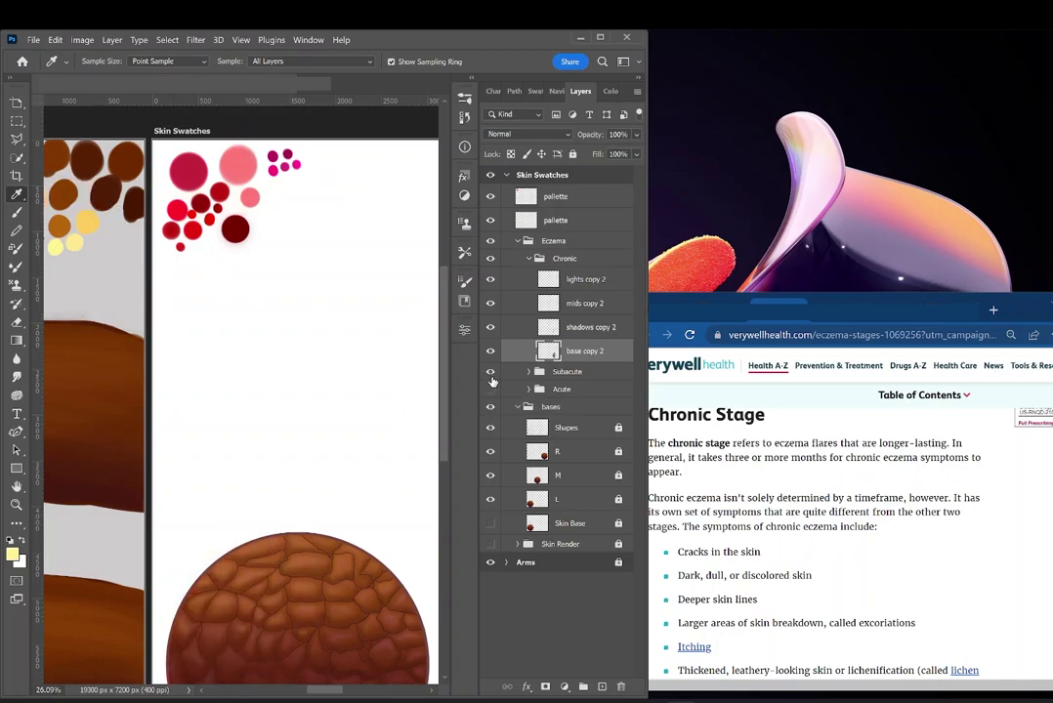
# Sample another color from the Skin Swatches artboard and return to the chronic circle with the Brush.
pyautogui.hscroll(10, 332, 195)
pyautogui.scroll(1, 332, 194)
pyautogui.click(332, 194)
pyautogui.press('b')
pyautogui.hscroll(1, 393, 693)
pyautogui.scroll(-4, 381, 691)
pyautogui.scroll(3, 300, 424)
pyautogui.scroll(-1, 300, 421)
# Hide the shadows, mids and lights copy 2 layers and choose a soft round brush.
pyautogui.moveTo(490, 328); pyautogui.dragTo(490, 280)
pyautogui.click(465, 282)
pyautogui.scroll(5, 376, 313)
pyautogui.click(366, 249)
pyautogui.click(464, 282)
# Sample a dark reddish brown and paint it down the middle of the chronic circle's base with a soft, enlarged brush.
pyautogui.press('i')
pyautogui.click(150, 354)
pyautogui.press('b')
pyautogui.press(']')
pyautogui.press(']')
pyautogui.press(']')
pyautogui.press(']')
pyautogui.press(']')
pyautogui.press(']')
pyautogui.press(']')
pyautogui.press(']')
pyautogui.press(']')
pyautogui.press(']')
pyautogui.press(']')
pyautogui.press(']')
pyautogui.press(']')
pyautogui.press(']')
pyautogui.press(']')
pyautogui.press(']')
pyautogui.press(']')
pyautogui.press(']')
pyautogui.press(']')
pyautogui.press(']')
pyautogui.moveTo(265, 518); pyautogui.dragTo(255, 619)
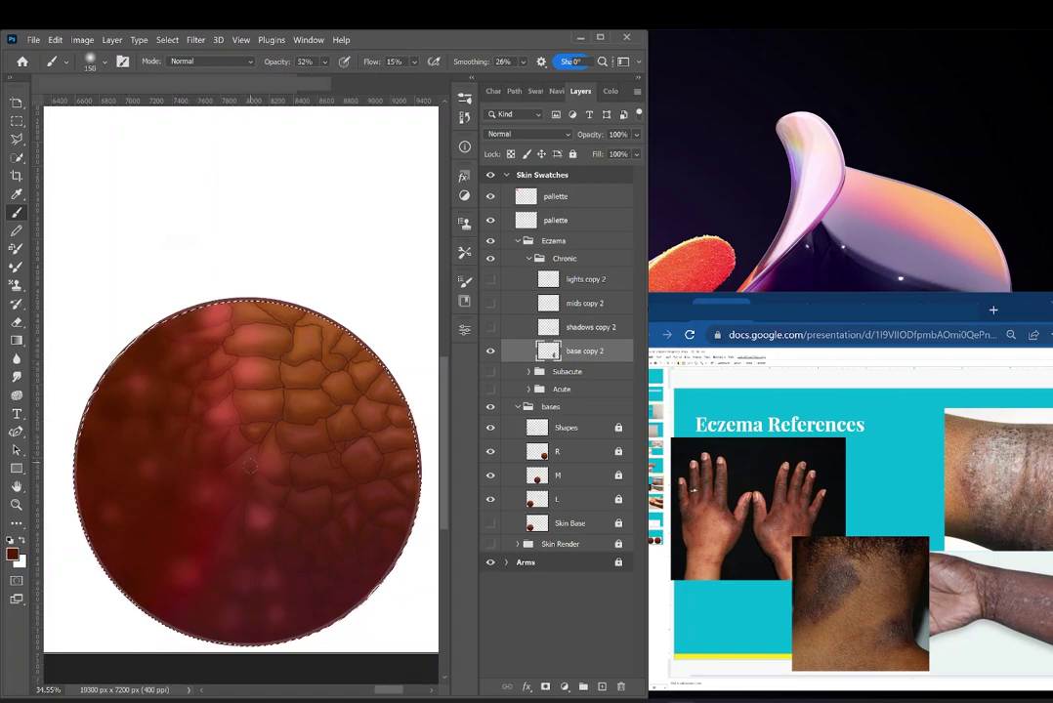
# Enlarge the soft brush to 500 px and set its opacity to 50% for glazing dark brown over the chronic base.
pyautogui.press(']')
pyautogui.press(']')
pyautogui.press(']')
pyautogui.press(']')
pyautogui.press(']')
pyautogui.press(']')
pyautogui.press('5')
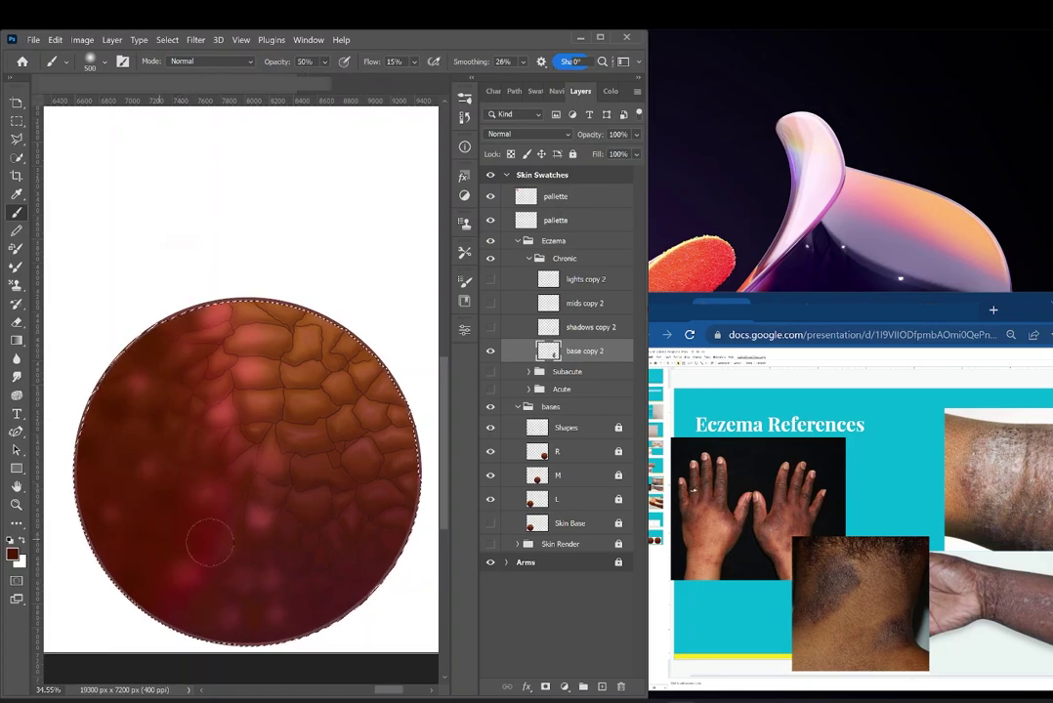
# Sample the light red from the chronic circle's bumps and set the brush to 125 px and 27% opacity.
pyautogui.keyDown('alt'); pyautogui.click(234, 372); pyautogui.keyUp('alt')
pyautogui.press('[')
pyautogui.press('[')
pyautogui.press('[')
pyautogui.press('[')
pyautogui.press('[')
pyautogui.press('[')
pyautogui.press('[')
pyautogui.moveTo(325, 62); pyautogui.dragTo(331, 82)
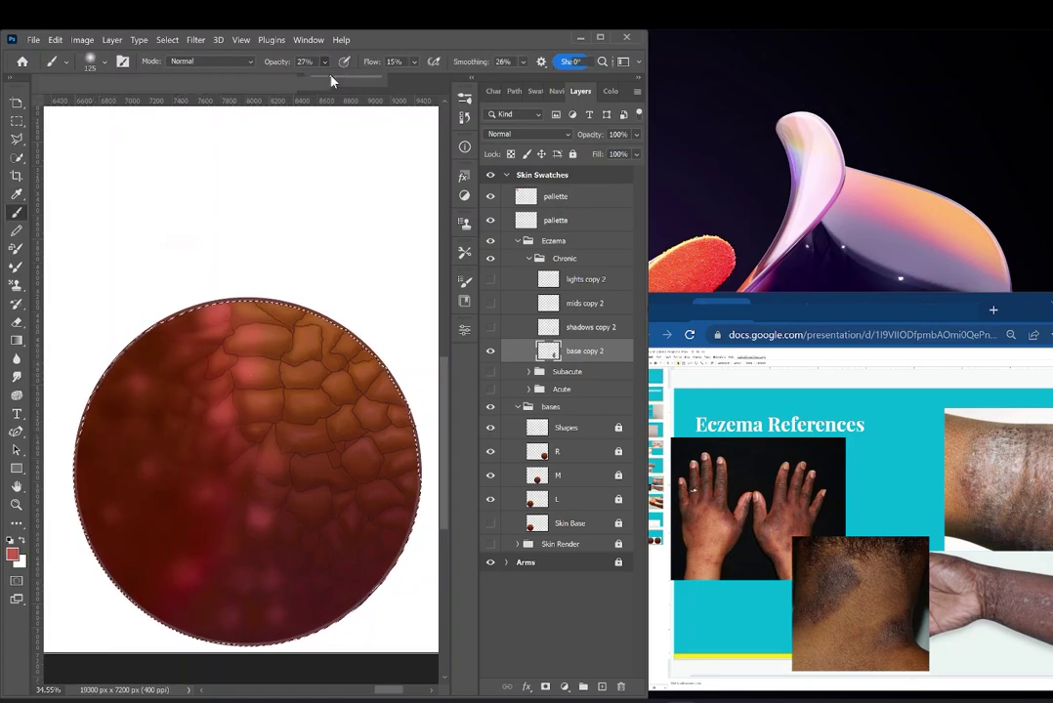
# Sample the dark red within the chronic circle's base and enlarge the soft brush to 500 px.
pyautogui.keyDown('alt'); pyautogui.click(212, 540); pyautogui.keyUp('alt')
pyautogui.press(']')
pyautogui.press(']')
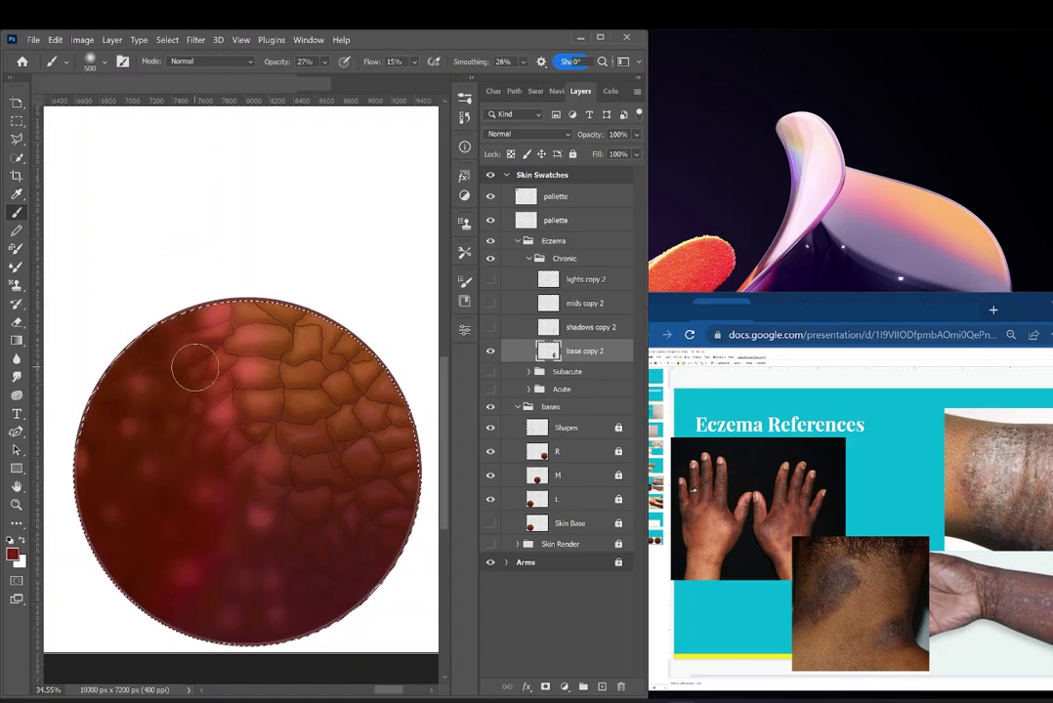
# Reread the chronic stage symptoms in the Verywell Health article and return to the eczema reference photos.
pyautogui.click(779, 310)
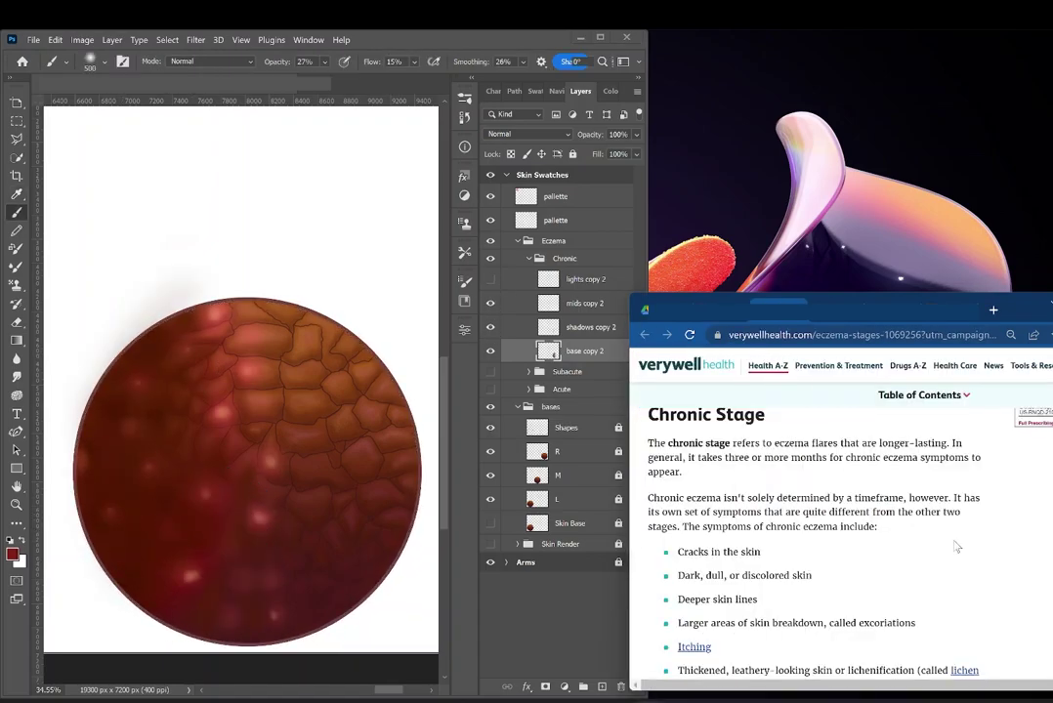
pyautogui.scroll(-2, 936, 536)
pyautogui.scroll(1, 936, 536)
pyautogui.click(722, 304)
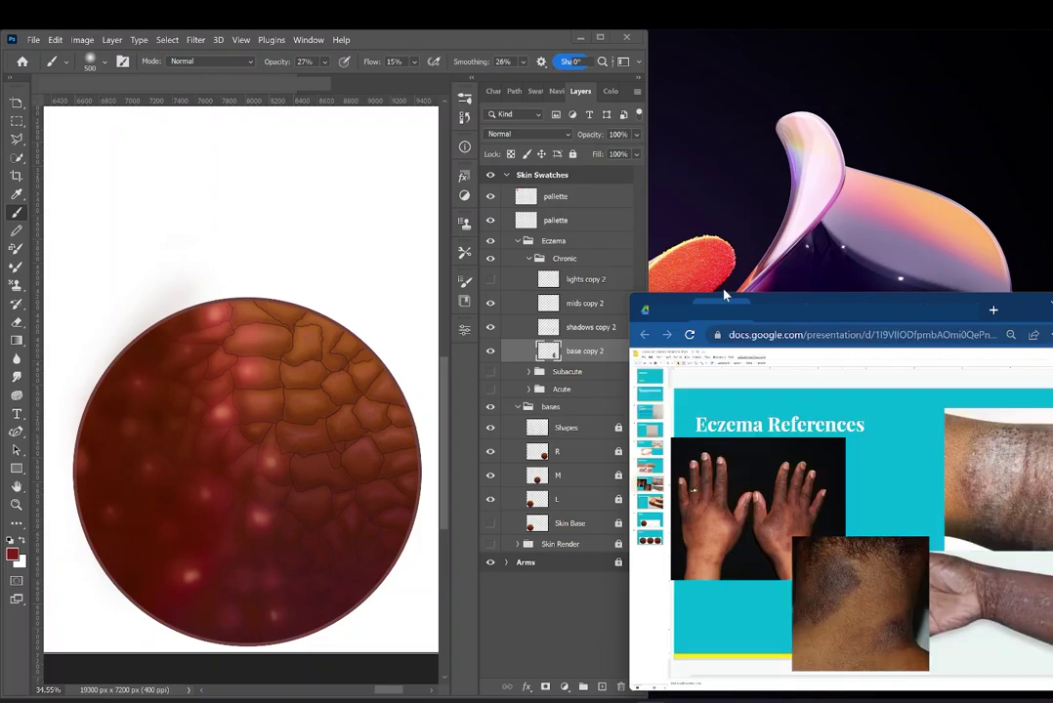
# Show and activate the lights copy 2 layer and sample a pale peach swatch for the chronic circle's highlights.
pyautogui.click(492, 279)
pyautogui.click(491, 280)
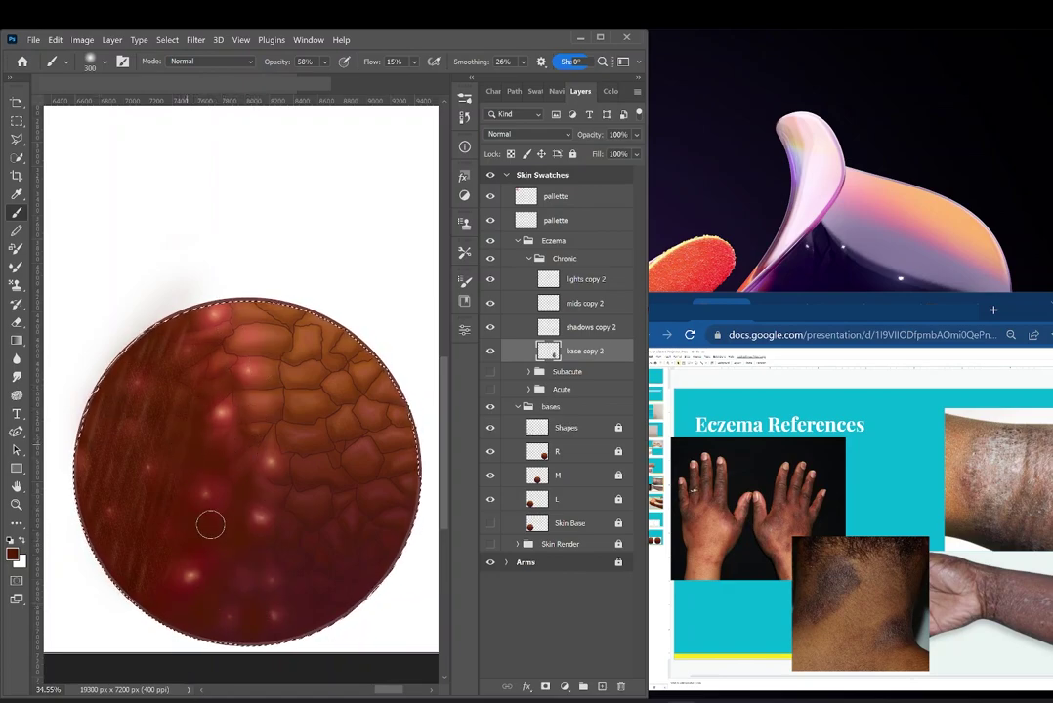
pyautogui.click(522, 288)
pyautogui.scroll(-5, 237, 399)
pyautogui.keyDown('alt'); pyautogui.click(266, 180); pyautogui.keyUp('alt')
pyautogui.scroll(6, 273, 527)
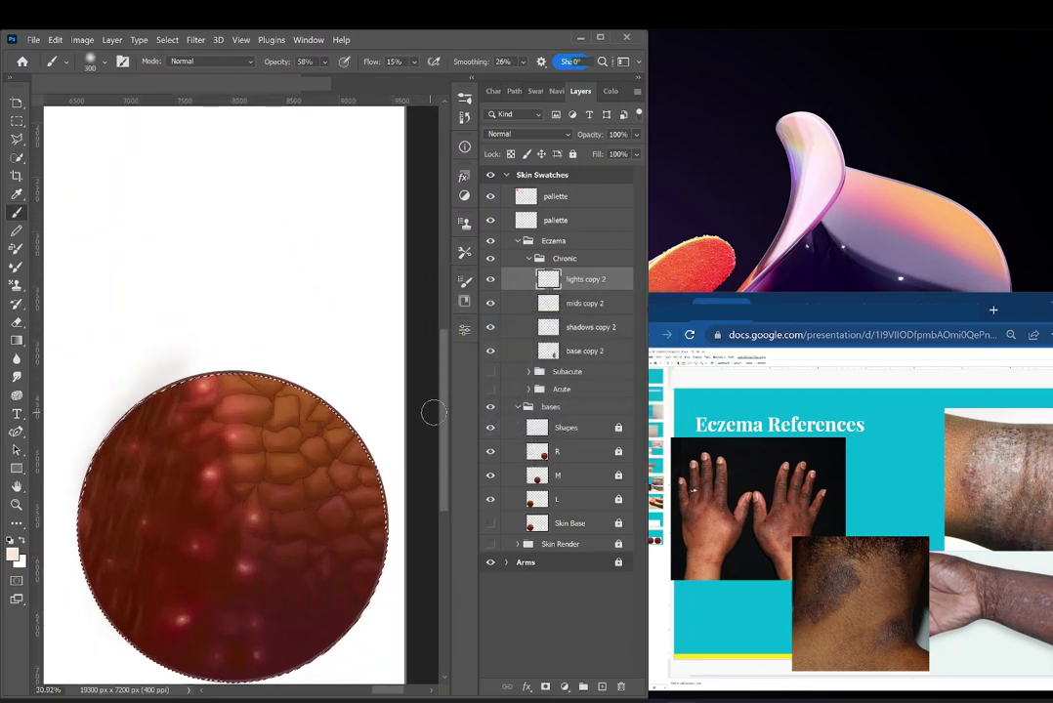
# Choose the speckled brush at 300 px and 100% opacity for the lights copy 2 layer.
pyautogui.click(464, 281)
pyautogui.moveTo(439, 345); pyautogui.dragTo(439, 430)
pyautogui.click(368, 391)
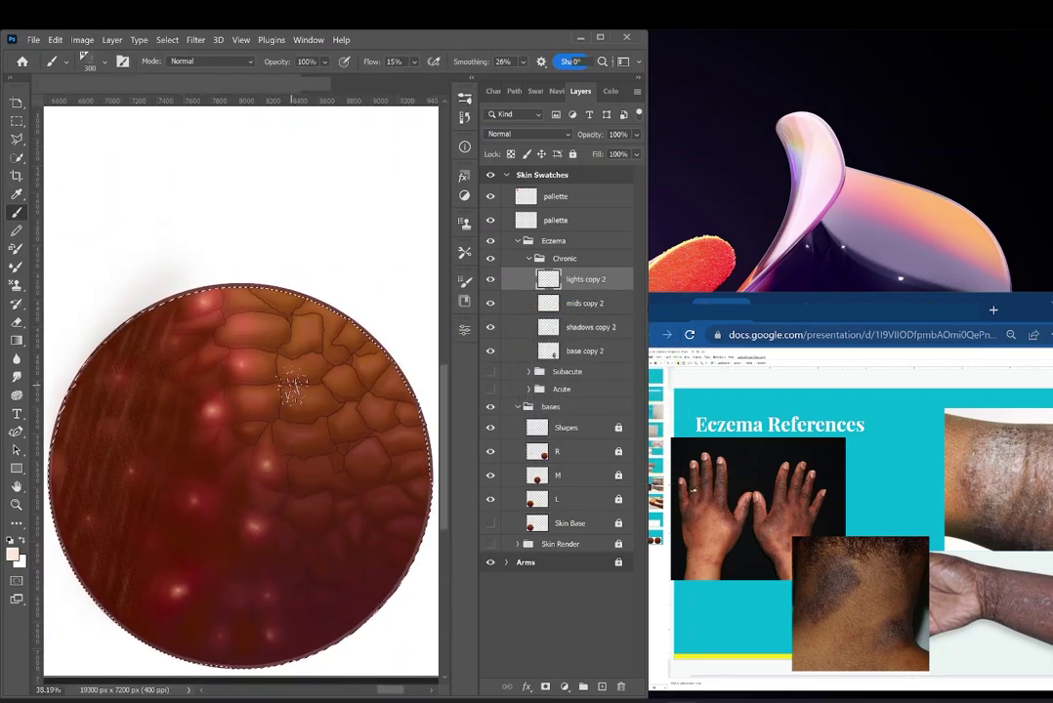
# Set the speckled brush to 150 px for the chronic circle's dry highlights.
pyautogui.click(13, 554)
pyautogui.click(639, 306)
pyautogui.press(']')
pyautogui.press(']')
pyautogui.press(']')
pyautogui.press(']')
pyautogui.press(']')
pyautogui.press('[')
pyautogui.press('[')
pyautogui.press('[')
pyautogui.press('[')
pyautogui.press('[')
pyautogui.press('[')
pyautogui.press('[')
pyautogui.press('[')
pyautogui.press('[')
pyautogui.press('[')
pyautogui.press('[')
pyautogui.press('[')
pyautogui.press('[')
pyautogui.press('[')
pyautogui.press('[')
pyautogui.press('[')
pyautogui.press('[')
pyautogui.press('[')
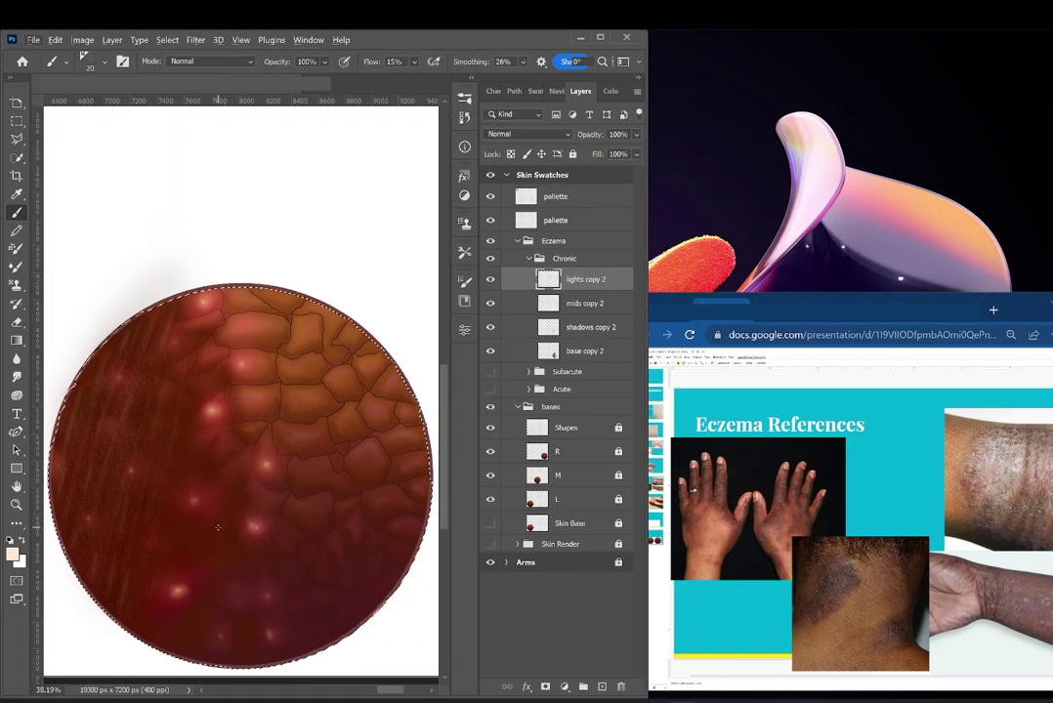
pyautogui.press(']')
pyautogui.press(']')
pyautogui.press(']')
pyautogui.press(']')
pyautogui.press(']')
pyautogui.press(']')
pyautogui.press(']')
pyautogui.press(']')
pyautogui.press(']')
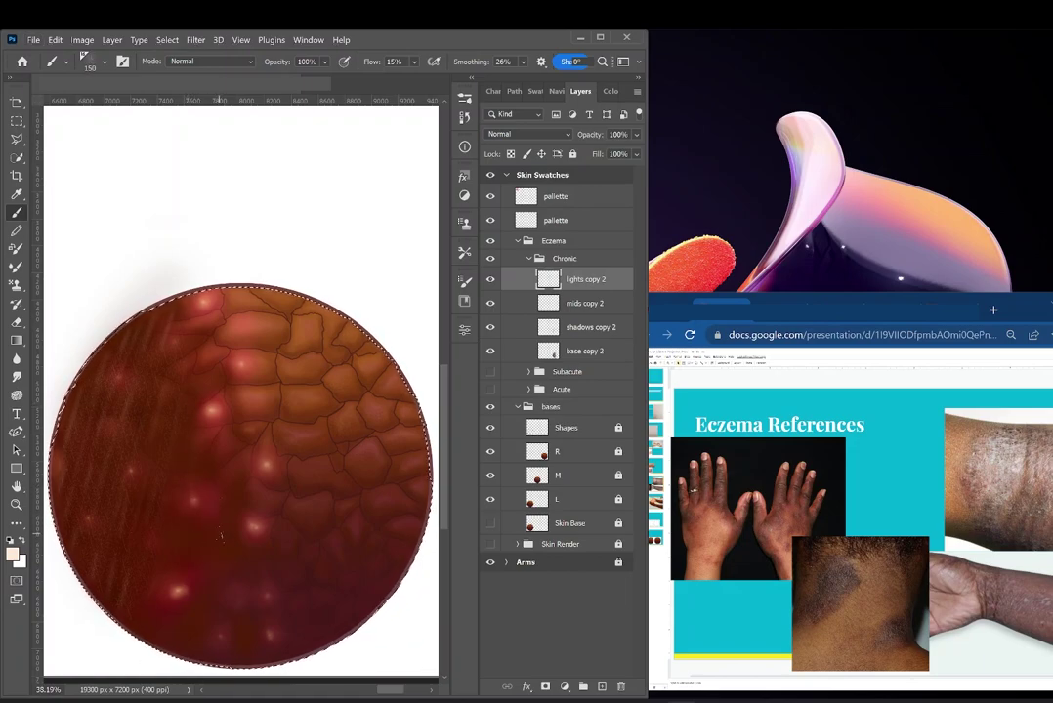
# Switch from the eraser back to the speckled brush preset and set it to 150 px for the lights copy 2 layer.
pyautogui.press('e')
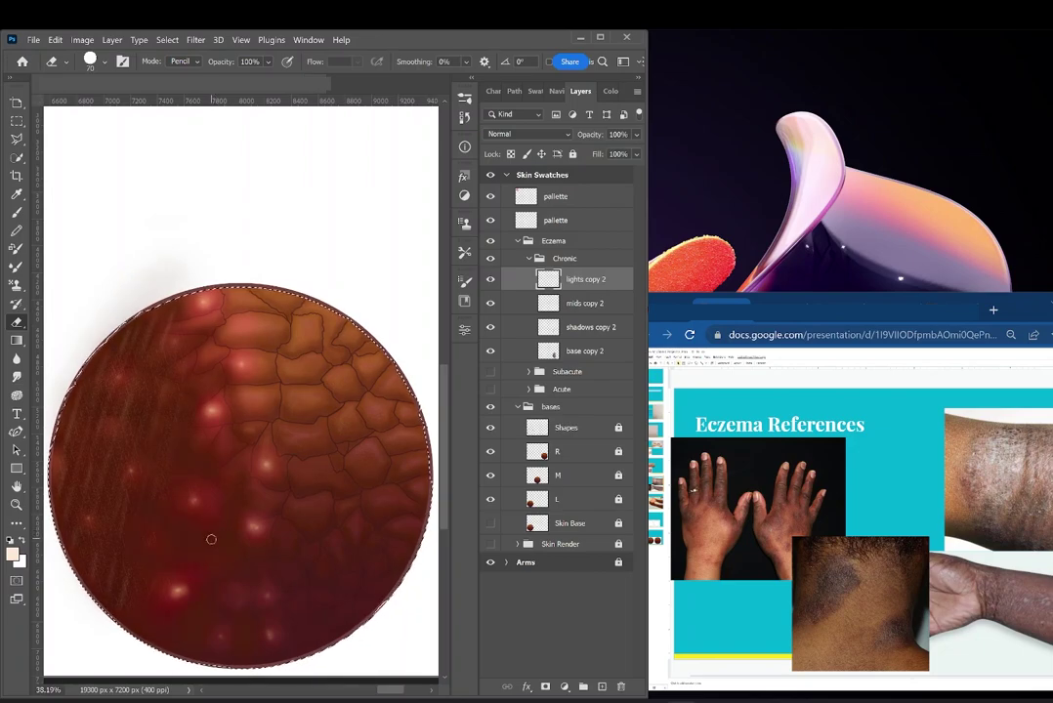
pyautogui.click(465, 98)
pyautogui.click(376, 234)
pyautogui.click(442, 82)
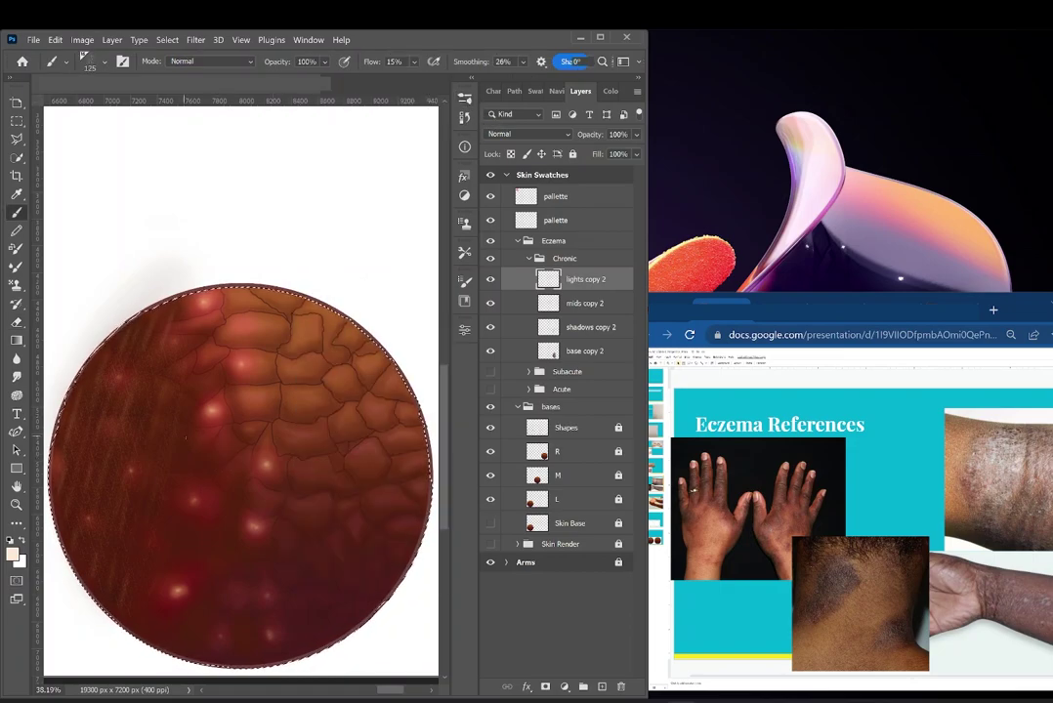
pyautogui.scroll(3, 197, 405)
pyautogui.press(']')
pyautogui.press(']')
pyautogui.press(']')
pyautogui.press(']')
pyautogui.press(']')
pyautogui.press(']')
pyautogui.press(']')
pyautogui.press(']')
pyautogui.press(']')
pyautogui.press(']')
pyautogui.press(']')
pyautogui.press(']')
pyautogui.press(']')
pyautogui.press(']')
pyautogui.press(']')
pyautogui.scroll(-3, 239, 437)
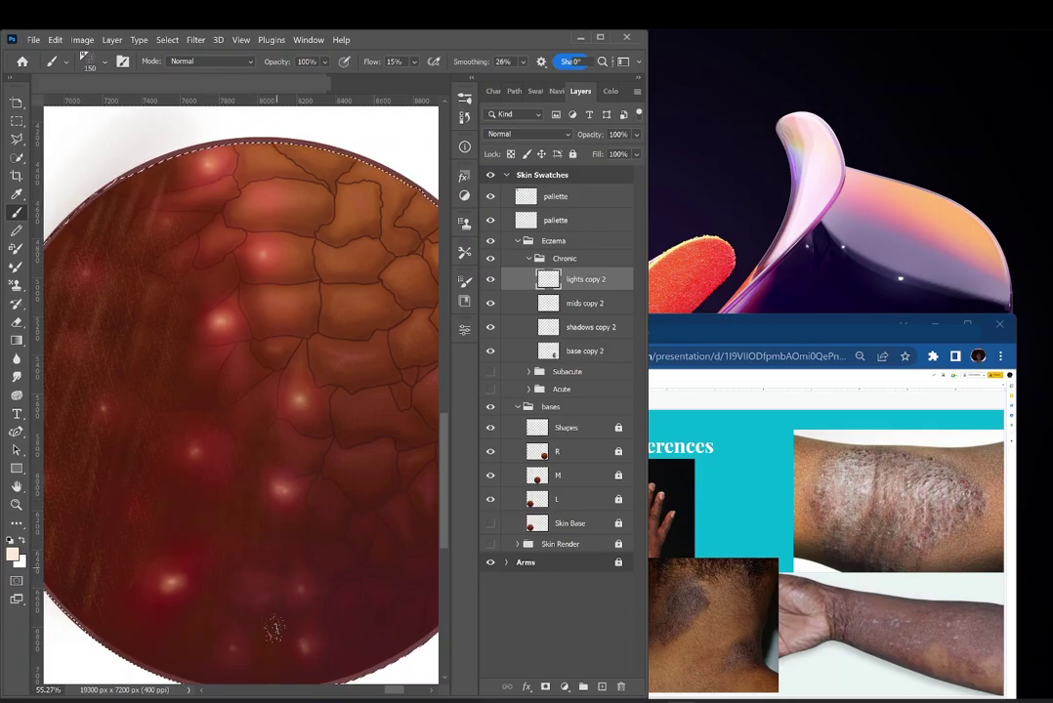
# Reduce the speckled brush to 60 px for finer dry streaks on the chronic circle.
pyautogui.scroll(-2, 158, 595)
pyautogui.scroll(3, 136, 391)
pyautogui.moveTo(389, 692); pyautogui.dragTo(388, 691)
pyautogui.scroll(-1, 249, 263)
pyautogui.press('[')
pyautogui.press('[')
pyautogui.press('[')
pyautogui.press('[')
pyautogui.press('[')
pyautogui.press('[')
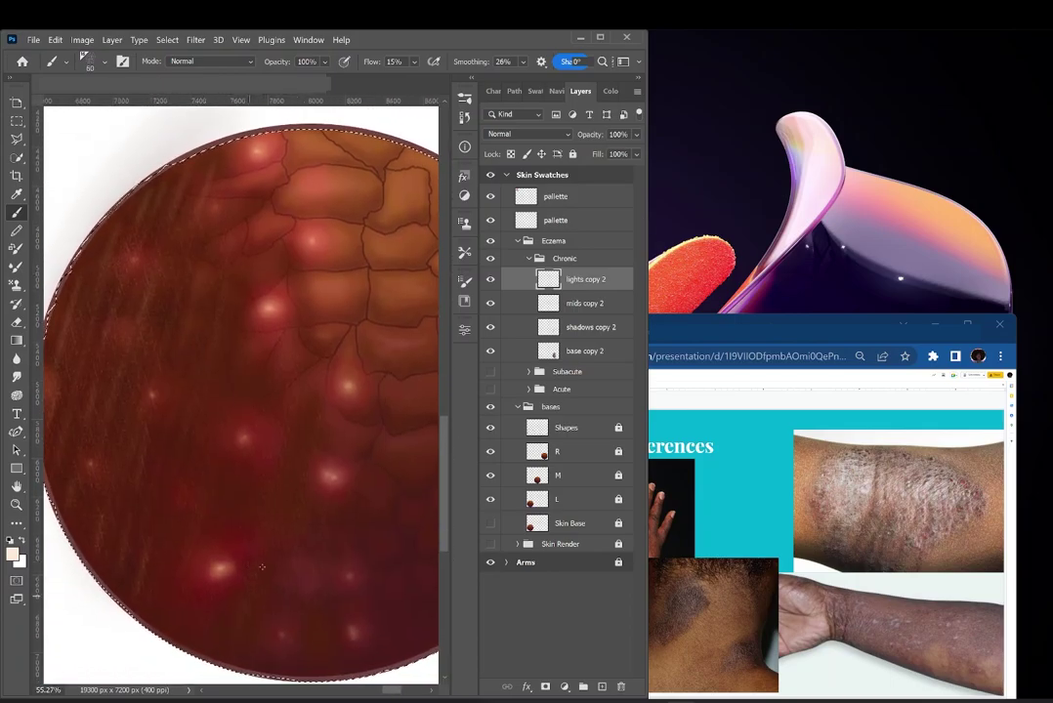
# Enlarge the speckled brush to 600 px for a broad scatter over the chronic circle.
pyautogui.press(']')
pyautogui.press(']')
pyautogui.press(']')
pyautogui.press(']')
pyautogui.press(']')
pyautogui.press(']')
pyautogui.press(']')
pyautogui.press(']')
pyautogui.press(']')
pyautogui.press(']')
pyautogui.press(']')
pyautogui.press(']')
pyautogui.press(']')
pyautogui.press(']')
pyautogui.press(']')
pyautogui.press(']')
pyautogui.press(']')
pyautogui.press(']')
pyautogui.press(']')
pyautogui.press(']')
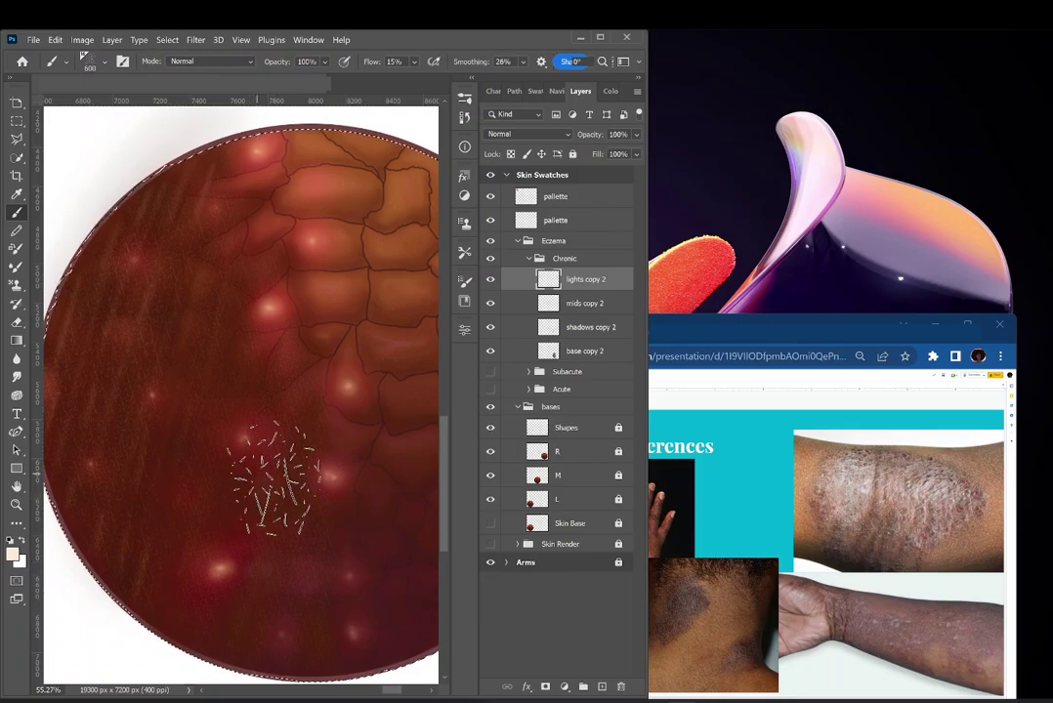
# Reduce the speckled brush to 125 px and paint a pale dry streak in the middle of the chronic circle's dark red side.
pyautogui.press('[')
pyautogui.press('[')
pyautogui.press('[')
pyautogui.press('[')
pyautogui.press('[')
pyautogui.press('[')
pyautogui.press('[')
pyautogui.press('[')
pyautogui.press('[')
pyautogui.press('[')
pyautogui.press('[')
pyautogui.press('[')
pyautogui.press('[')
pyautogui.press('[')
pyautogui.press('[')
pyautogui.press('[')
pyautogui.press('[')
pyautogui.press('[')
pyautogui.press(']')
pyautogui.press(']')
pyautogui.press(']')
pyautogui.press(']')
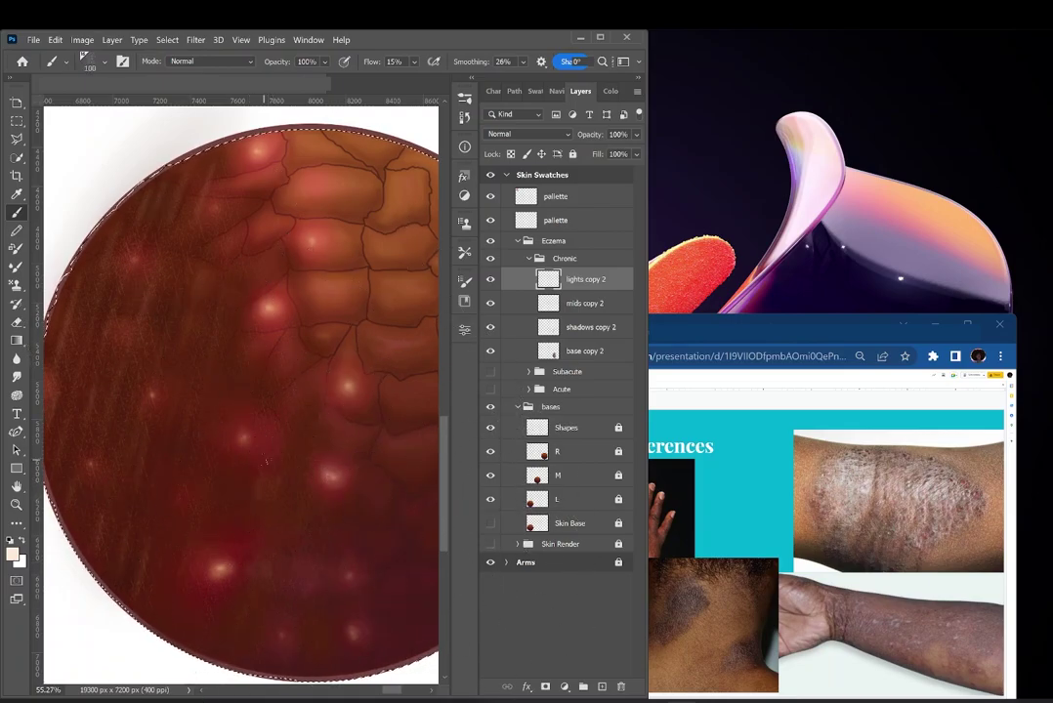
pyautogui.moveTo(179, 408); pyautogui.dragTo(171, 445)
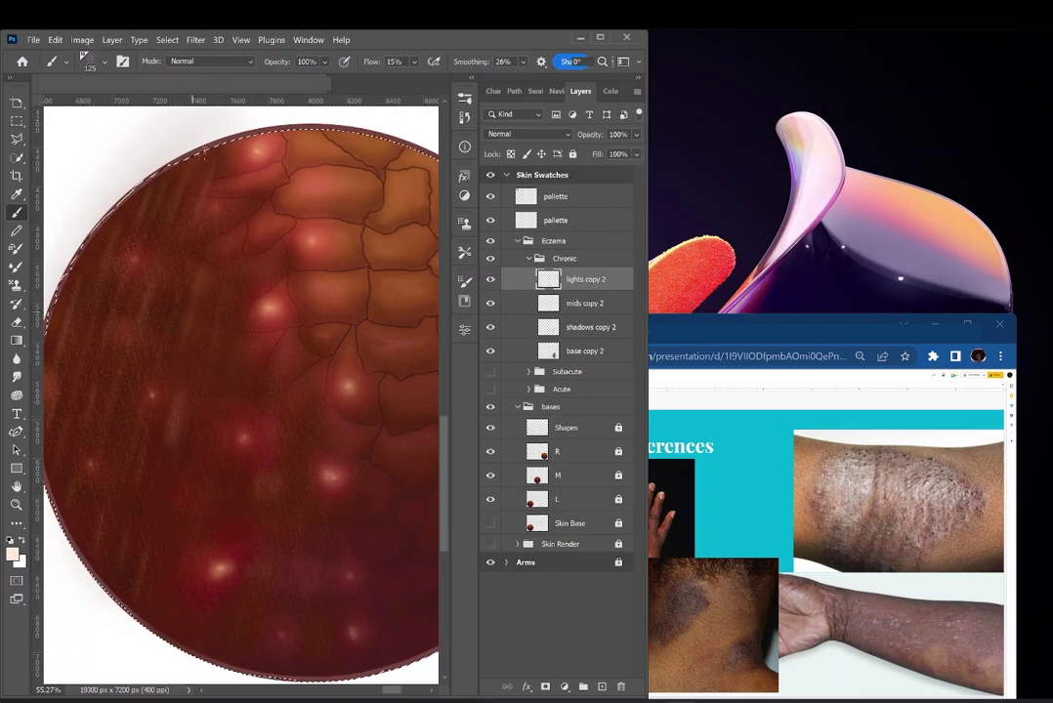
# Reduce the speckled brush to 90 px and paint long diagonal dry streaks across the dark red side of the chronic circle.
pyautogui.press('[')
pyautogui.press('[')
pyautogui.press('[')
pyautogui.press('[')
pyautogui.moveTo(188, 199); pyautogui.dragTo(161, 306)
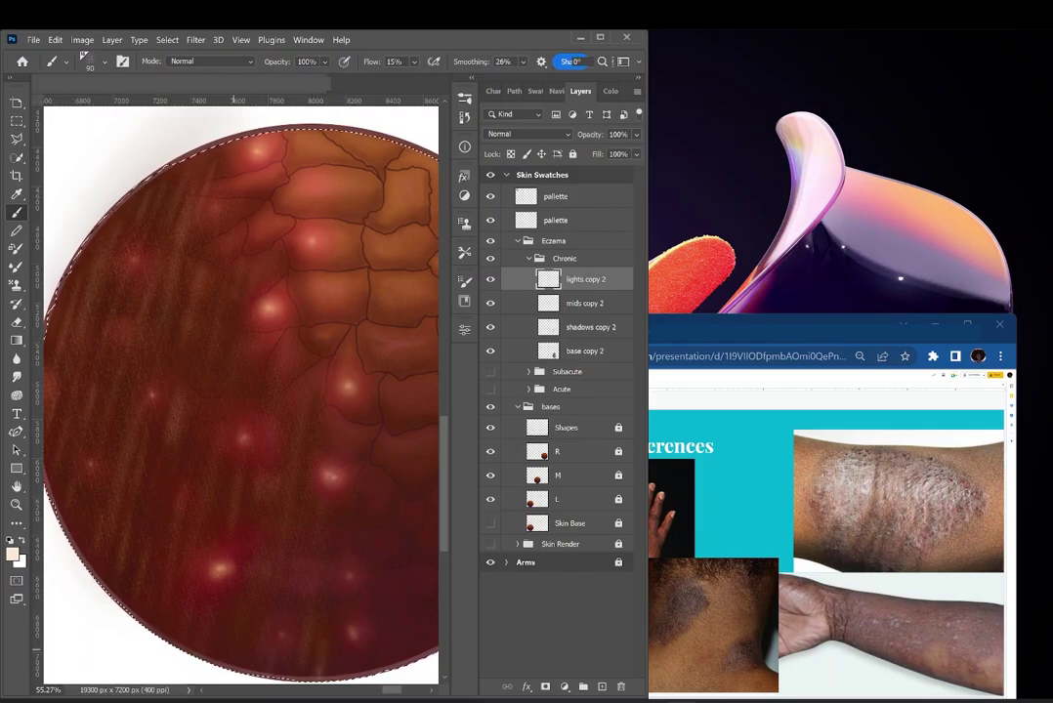
# Create a layer named brown and place it directly beneath lights copy 2 in the Chronic group.
pyautogui.hotkey('ctrl', 'shift', 'n')
pyautogui.write('brown')
pyautogui.press('Return')
pyautogui.moveTo(576, 281); pyautogui.dragTo(576, 314)
# Try speckling the lower part of the chronic circle in dark brown with a 125 px brush, and undo it.
pyautogui.press('i')
pyautogui.click(185, 207)
pyautogui.click(12, 553)
pyautogui.click(851, 432)
pyautogui.click(999, 280)
pyautogui.press('b')
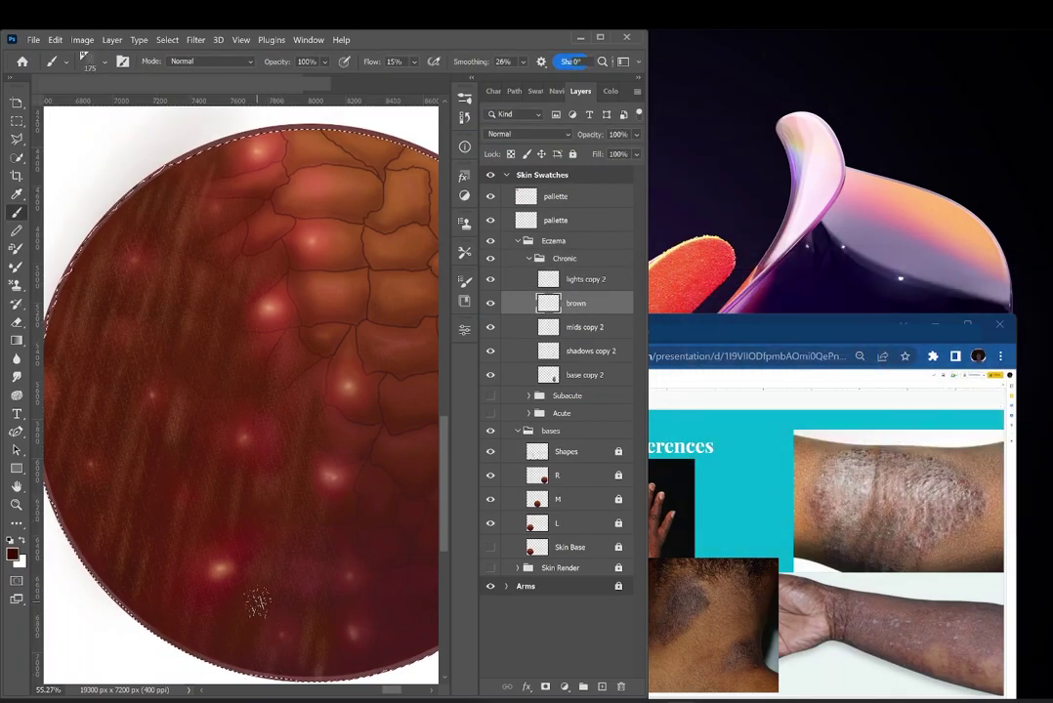
pyautogui.press('[')
pyautogui.press('[')
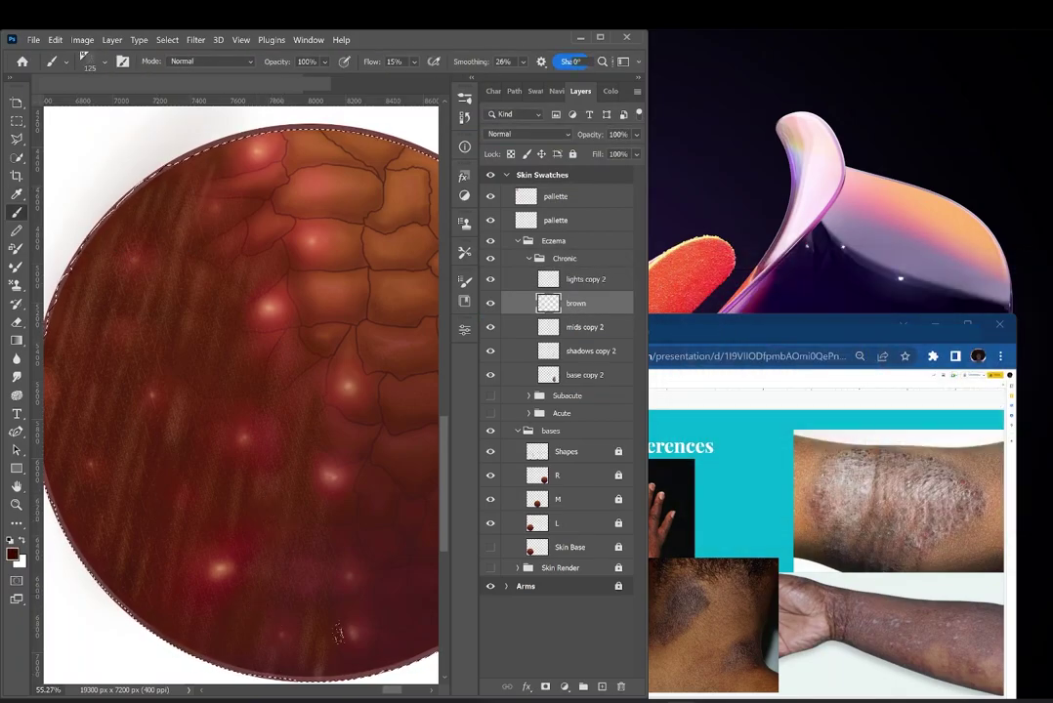
pyautogui.hotkey('ctrl', 'z')
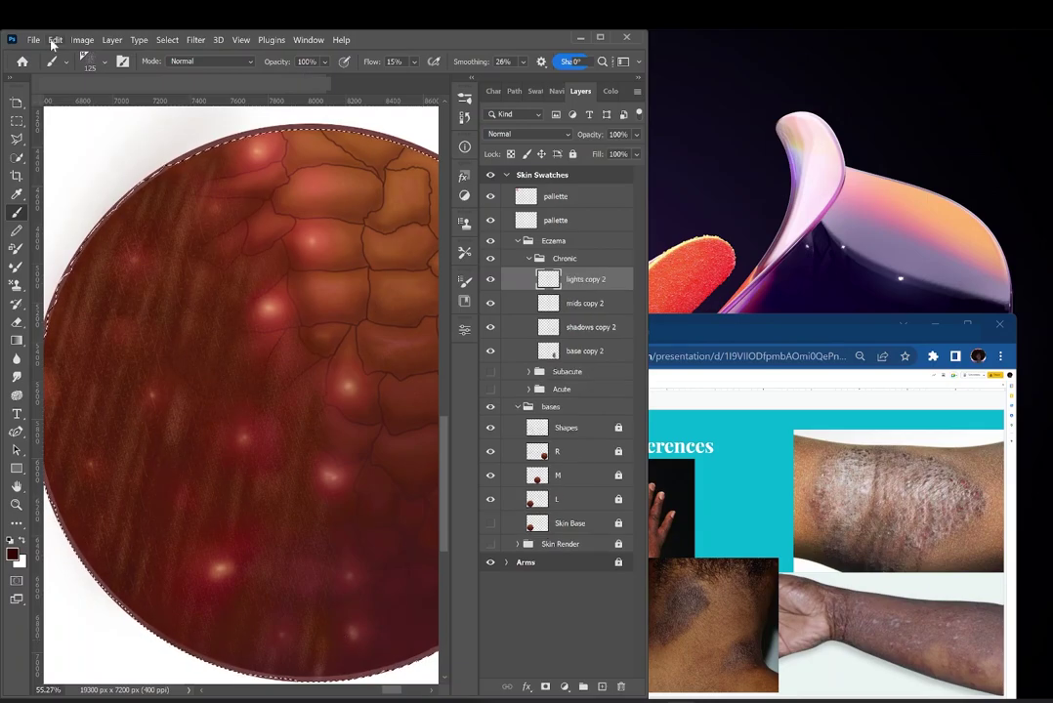
# Set up a layer named red above lights copy 2 in the Chronic group.
pyautogui.click(55, 40)
pyautogui.click(81, 65)
pyautogui.doubleClick(576, 280)
pyautogui.write('red')
pyautogui.press('Return')
# Sample the coral pink palette swatch as the brush color and return to the chronic circle.
pyautogui.moveTo(444, 483); pyautogui.dragTo(443, 312)
pyautogui.moveTo(391, 690); pyautogui.dragTo(332, 694)
pyautogui.keyDown('alt'); pyautogui.click(242, 143); pyautogui.keyUp('alt')
pyautogui.moveTo(443, 312); pyautogui.dragTo(443, 484)
pyautogui.moveTo(334, 690); pyautogui.dragTo(382, 689)
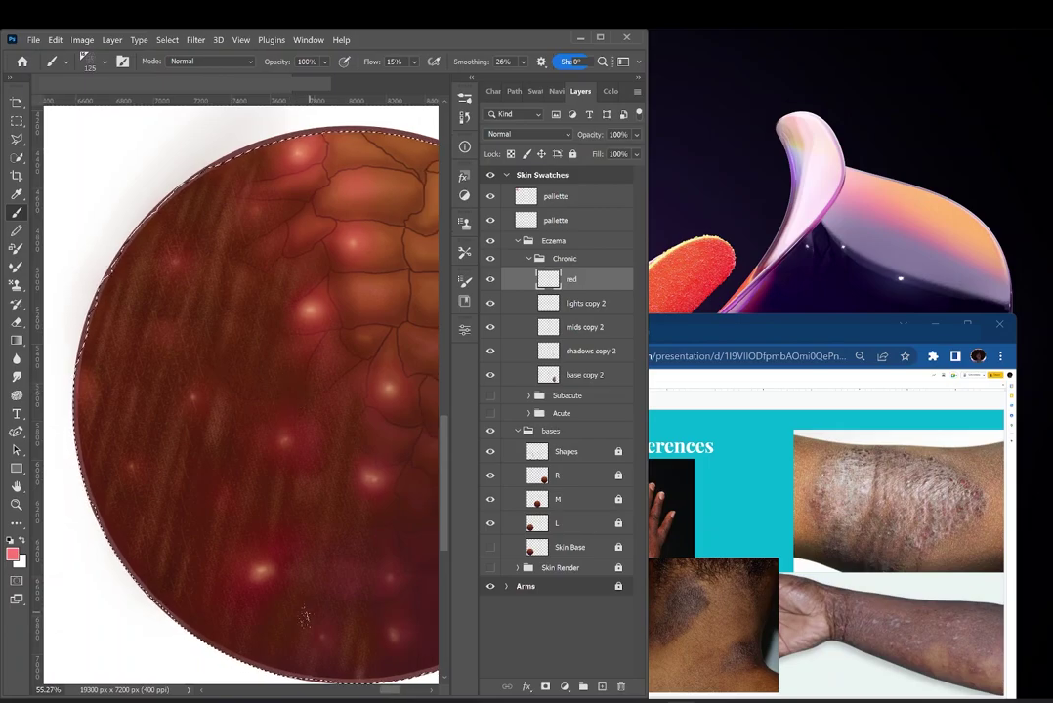
# Set the brush opacity to 58% and paint a coral speckled streak near the chronic circle's lower-left edge on the red layer.
pyautogui.press('5')
pyautogui.press('8')
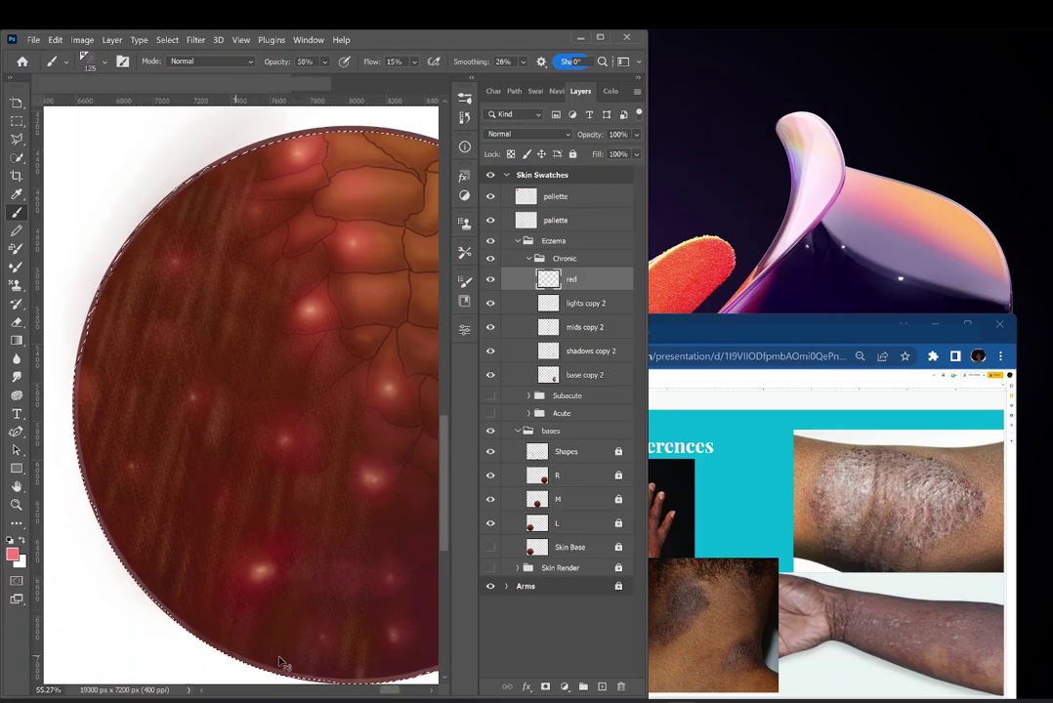
pyautogui.moveTo(139, 475); pyautogui.dragTo(136, 541)
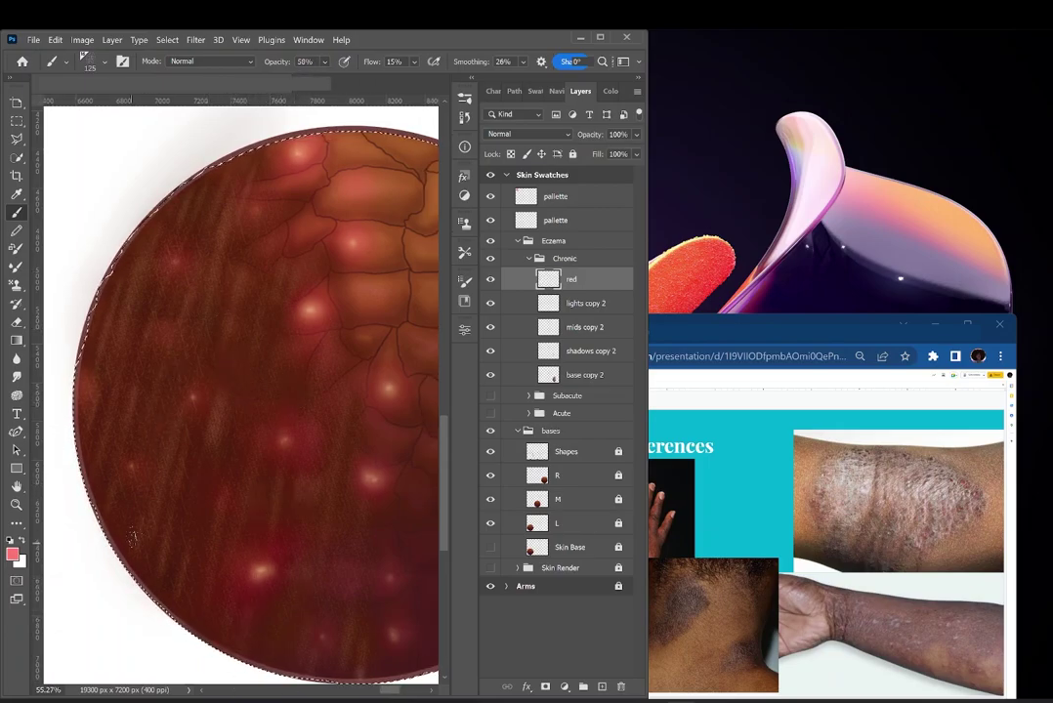
# Show the Subacute group so the subacute circle can be compared with the chronic one.
pyautogui.scroll(-5, 245, 357)
pyautogui.scroll(2, 244, 357)
pyautogui.moveTo(382, 690)
pyautogui.mouseDown()
pyautogui.moveTo(336, 692)
pyautogui.moveTo(382, 699)
pyautogui.mouseUp()
pyautogui.click(491, 396)
# Choose the soft round brush at 10% opacity and move the red layer beneath lights copy 2.
pyautogui.click(467, 100)
pyautogui.click(401, 334)
pyautogui.click(325, 61)
pyautogui.press('1')
pyautogui.moveTo(601, 277); pyautogui.dragTo(494, 309)
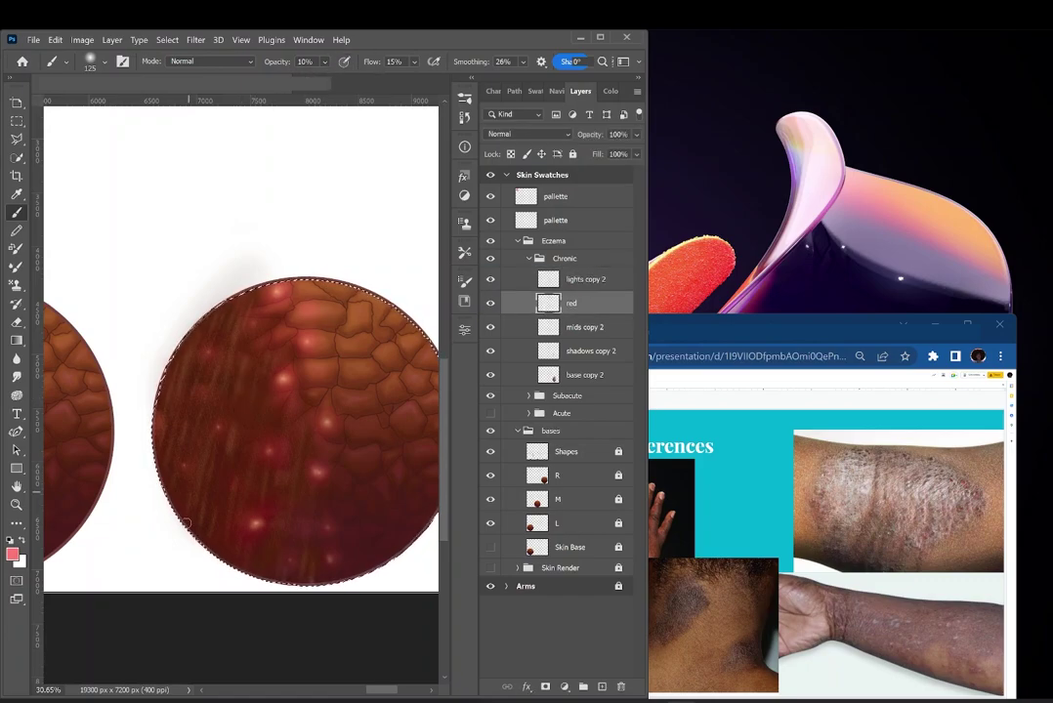
# Lower the soft brush's opacity to 5% and activate the shadows copy 2 layer of the Chronic group.
pyautogui.press('5')
pyautogui.moveTo(426, 455); pyautogui.dragTo(329, 693)
pyautogui.click(599, 348)
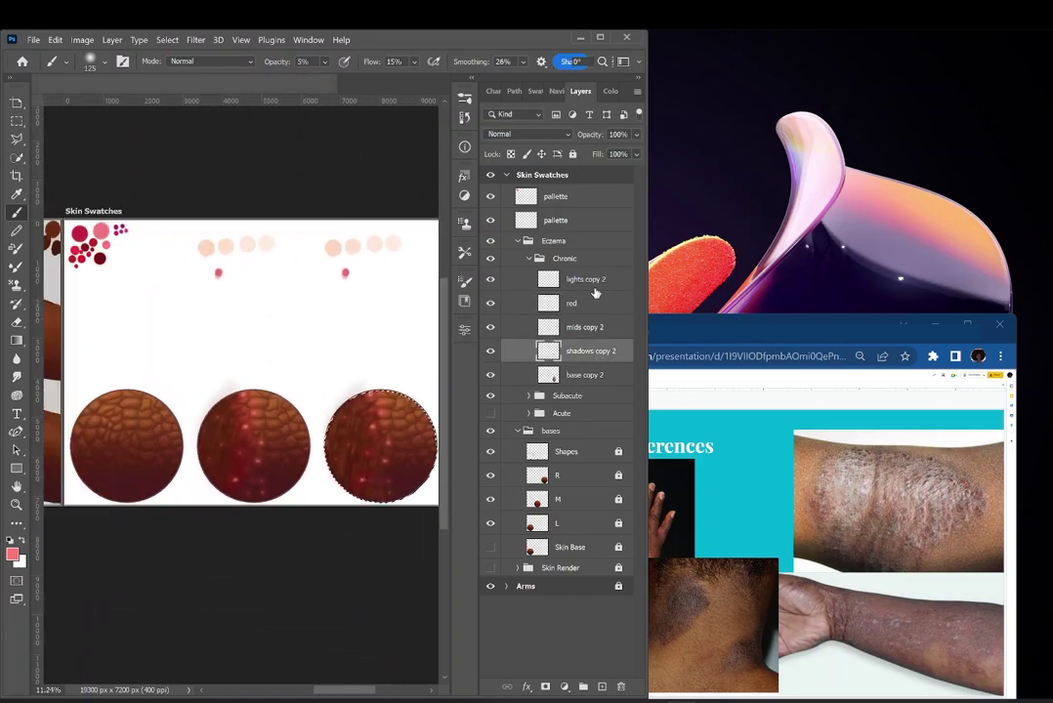
# Duplicate the Chronic group's shadows copy 2 layer and place the duplicate above lights copy 2.
pyautogui.rightClick(599, 348)
pyautogui.click(634, 293)
pyautogui.press('Return')
pyautogui.moveTo(596, 343); pyautogui.dragTo(614, 274)
pyautogui.click(636, 135)
pyautogui.click(596, 304)
pyautogui.scroll(5, 363, 467)
pyautogui.moveTo(634, 151)
pyautogui.mouseDown()
pyautogui.moveTo(623, 151)
pyautogui.moveTo(634, 152)
pyautogui.moveTo(616, 174)
pyautogui.moveTo(611, 155)
pyautogui.moveTo(635, 154)
pyautogui.moveTo(635, 173)
pyautogui.mouseUp()
pyautogui.scroll(2, 366, 466)
pyautogui.click(637, 135)
pyautogui.click(592, 280)
pyautogui.click(637, 154)
pyautogui.click(636, 135)
pyautogui.click(636, 154)
pyautogui.moveTo(392, 691)
pyautogui.mouseDown()
pyautogui.moveTo(382, 693)
pyautogui.moveTo(392, 690)
pyautogui.mouseUp()
# Create a new layer named ring in the Chronic group and place it beneath base copy 2.
pyautogui.click(585, 399)
pyautogui.click(638, 92)
pyautogui.click(679, 96)
pyautogui.write('ring')
pyautogui.press('Return')
pyautogui.moveTo(584, 400); pyautogui.dragTo(594, 435)
# Sample a dark reddish-brown skin tone and enlarge the soft brush to 250 px for the chronic circle.
pyautogui.keyDown('alt'); pyautogui.click(173, 306); pyautogui.keyUp('alt')
pyautogui.scroll(1, 286, 290)
pyautogui.press(']')
pyautogui.press(']')
pyautogui.press(']')
pyautogui.press(']')
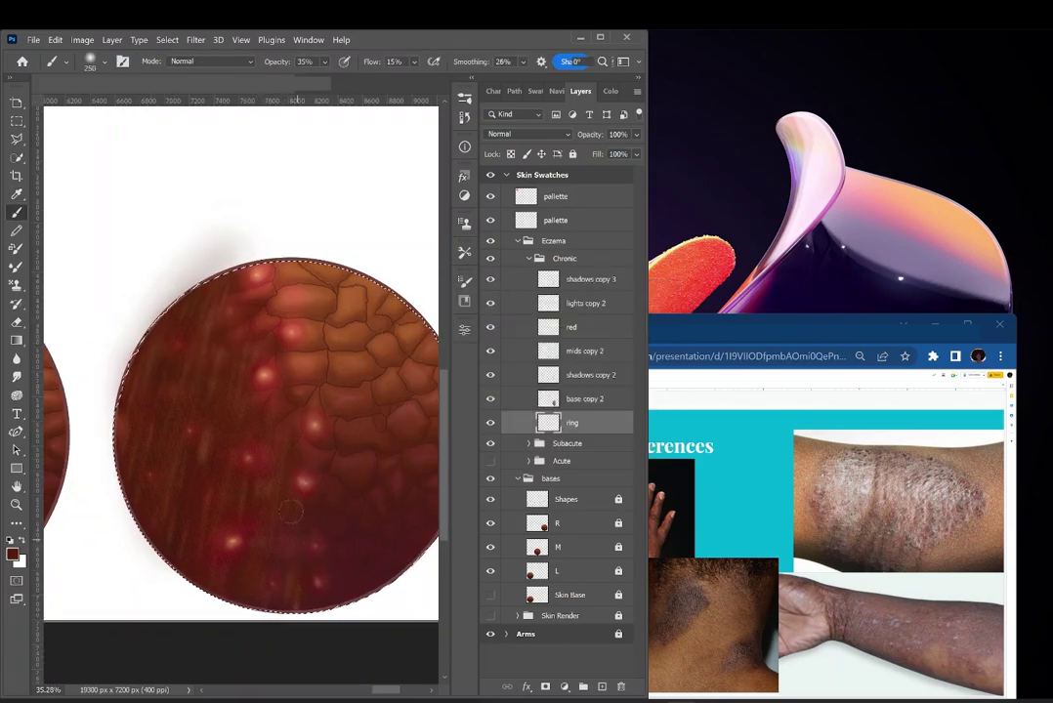
pyautogui.moveTo(386, 690); pyautogui.dragTo(388, 690)
pyautogui.keyDown('alt'); pyautogui.click(269, 347); pyautogui.keyUp('alt')
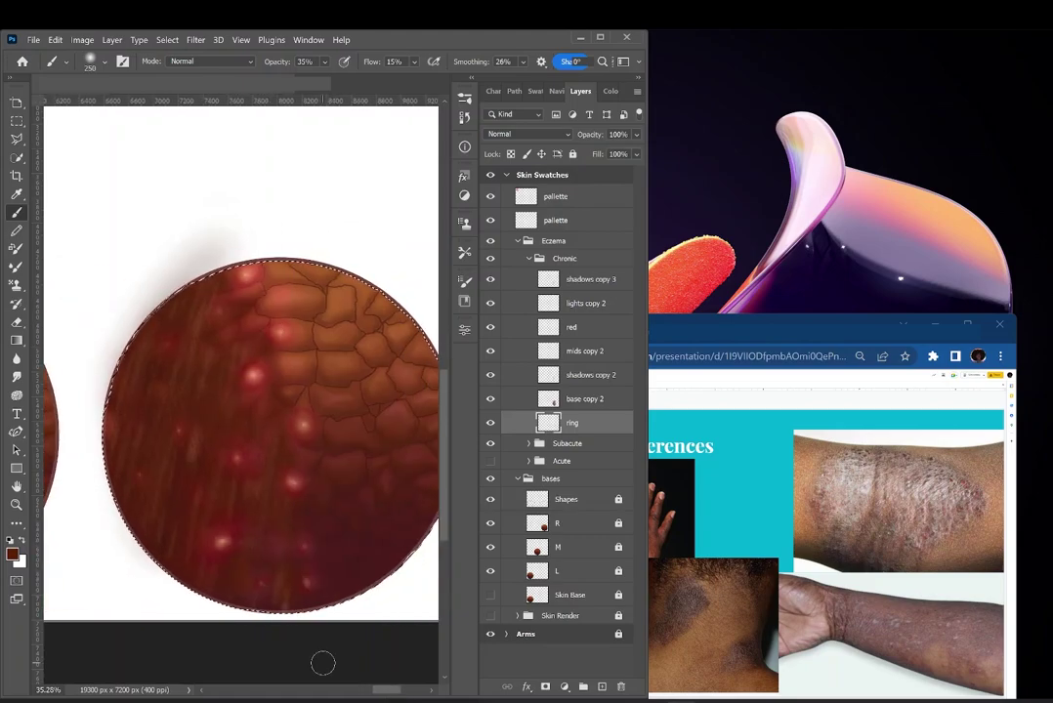
# Reduce the brush to 150 px and tone down the chronic circle's lower-left blister on the shadows copy 3 layer.
pyautogui.press('[')
pyautogui.press('[')
pyautogui.press('[')
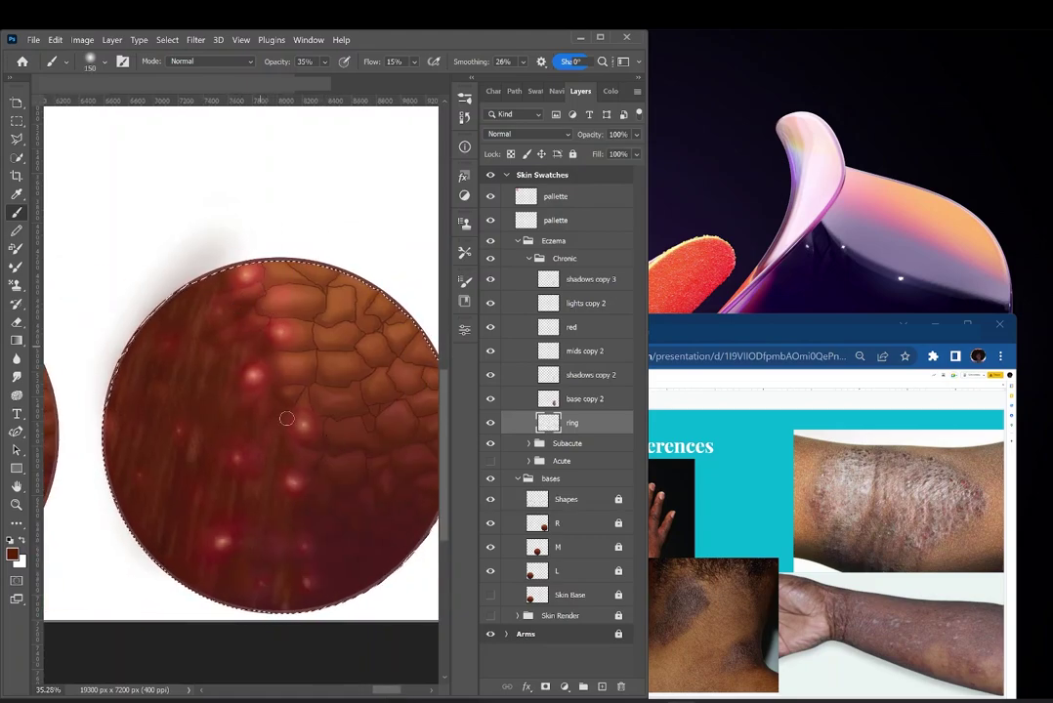
pyautogui.click(590, 280)
pyautogui.moveTo(222, 540); pyautogui.dragTo(232, 548)
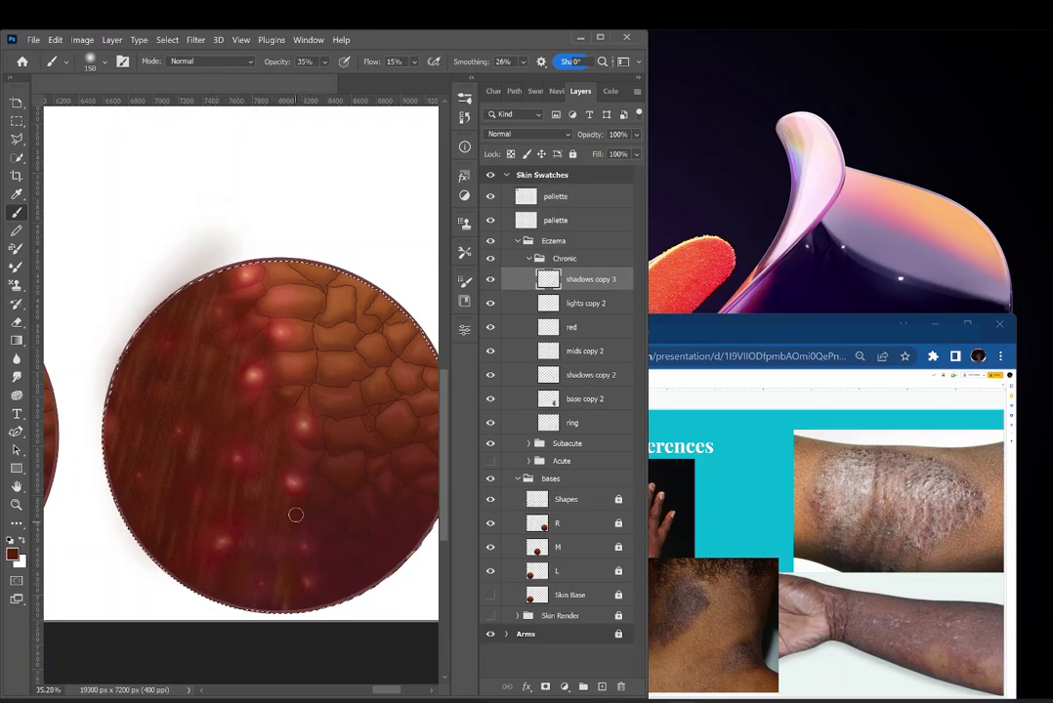
# Set the brush to 70 px at 19% opacity and shade around the chronic circle's blisters.
pyautogui.press('[')
pyautogui.press('[')
pyautogui.click(326, 62)
pyautogui.click(332, 76)
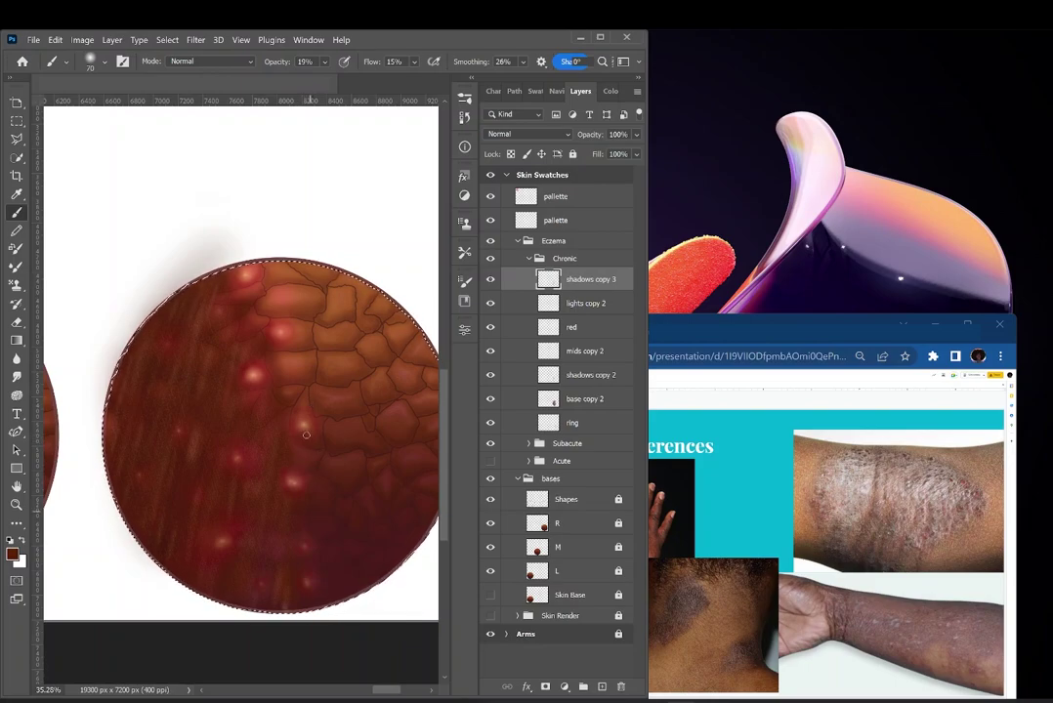
pyautogui.press('z')
pyautogui.click(21, 215)
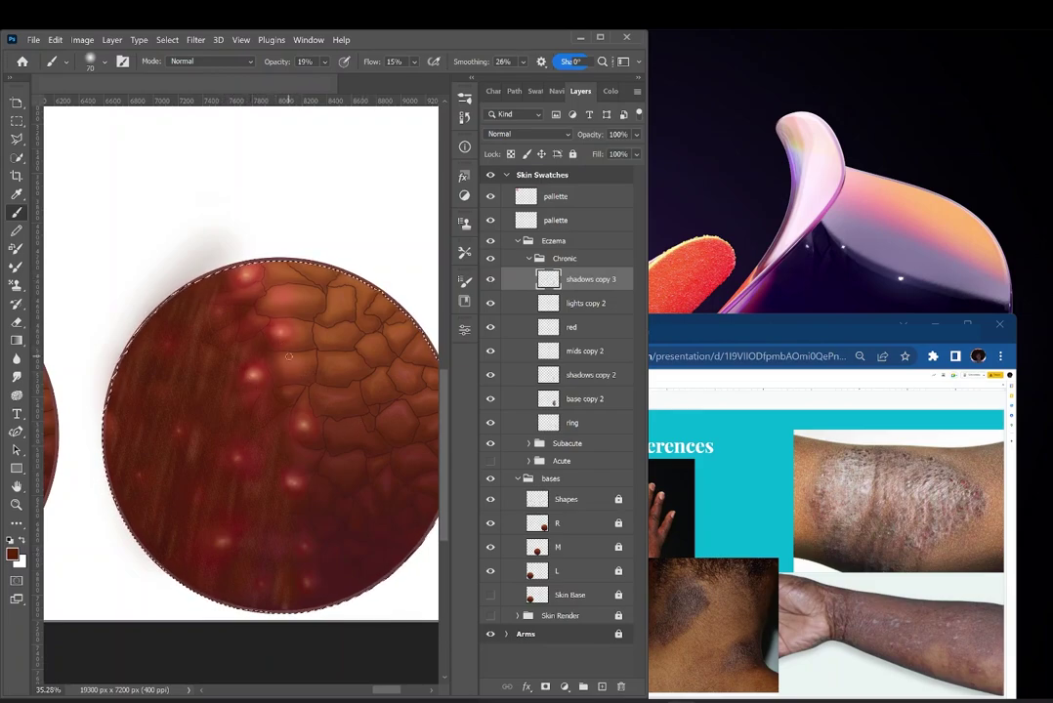
# Create a new layer named blister shadows at the top of the Subacute group.
pyautogui.moveTo(398, 690); pyautogui.dragTo(375, 700)
pyautogui.click(528, 259)
pyautogui.click(564, 276)
pyautogui.click(528, 276)
pyautogui.hscroll(-3, 375, 695)
pyautogui.hotkey('ctrl', 'shift', 'n')
pyautogui.write('blister shadows')
pyautogui.press('Return')
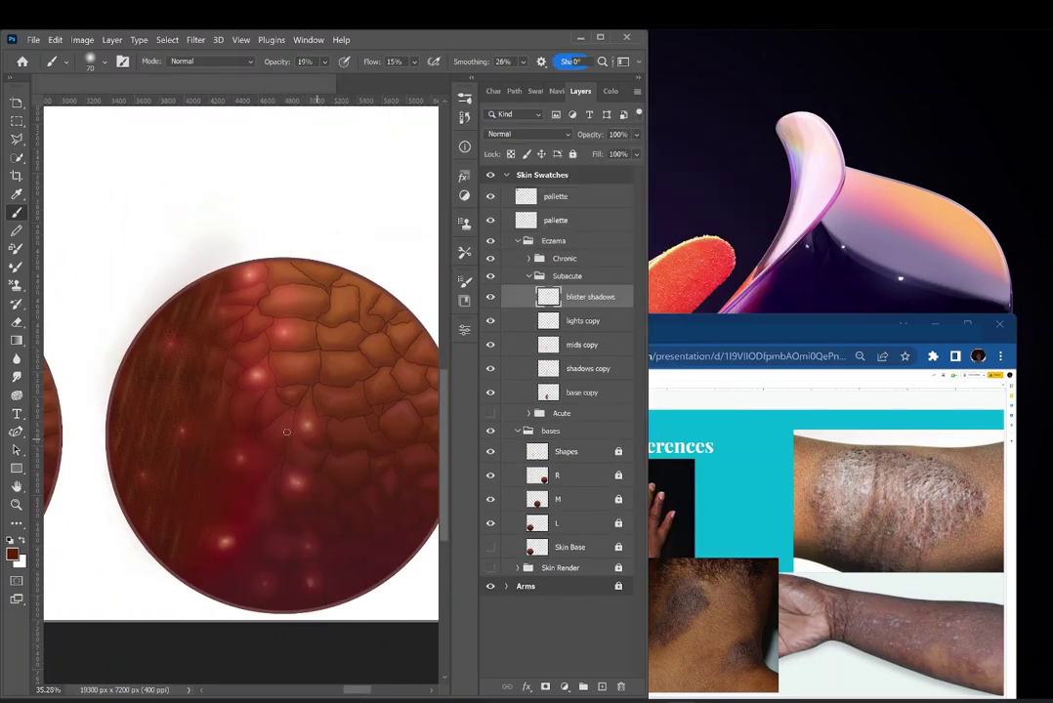
# Set the brush to 100 px and sample a dark maroon near the subacute circle's lower blisters.
pyautogui.moveTo(358, 690); pyautogui.dragTo(352, 694)
pyautogui.click(19, 158)
pyautogui.click(16, 213)
pyautogui.press(']')
pyautogui.press(']')
pyautogui.press(']')
pyautogui.press(']')
pyautogui.press(']')
pyautogui.press(']')
pyautogui.press(']')
pyautogui.press('[')
pyautogui.press('[')
pyautogui.press('[')
pyautogui.press('[')
pyautogui.keyDown('alt'); pyautogui.click(309, 557); pyautogui.keyUp('alt')
# Activate the Chronic group's shadows copy 3 layer and compare the chronic circle with the red layer hidden and shown.
pyautogui.scroll(-5, 359, 491)
pyautogui.moveTo(446, 478); pyautogui.dragTo(446, 455)
pyautogui.moveTo(348, 690)
pyautogui.mouseDown()
pyautogui.moveTo(334, 700)
pyautogui.moveTo(354, 700)
pyautogui.mouseUp()
pyautogui.scroll(5, 303, 436)
pyautogui.click(529, 276)
pyautogui.click(531, 259)
pyautogui.click(590, 280)
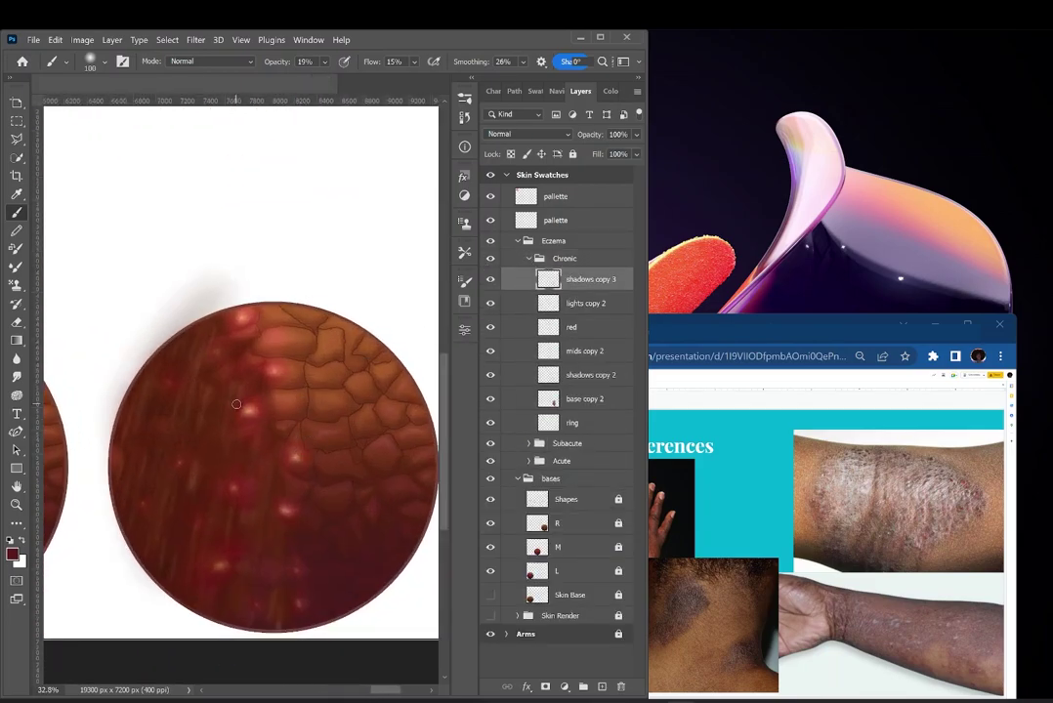
pyautogui.click(490, 327)
pyautogui.click(490, 327)
pyautogui.scroll(-6, 412, 648)
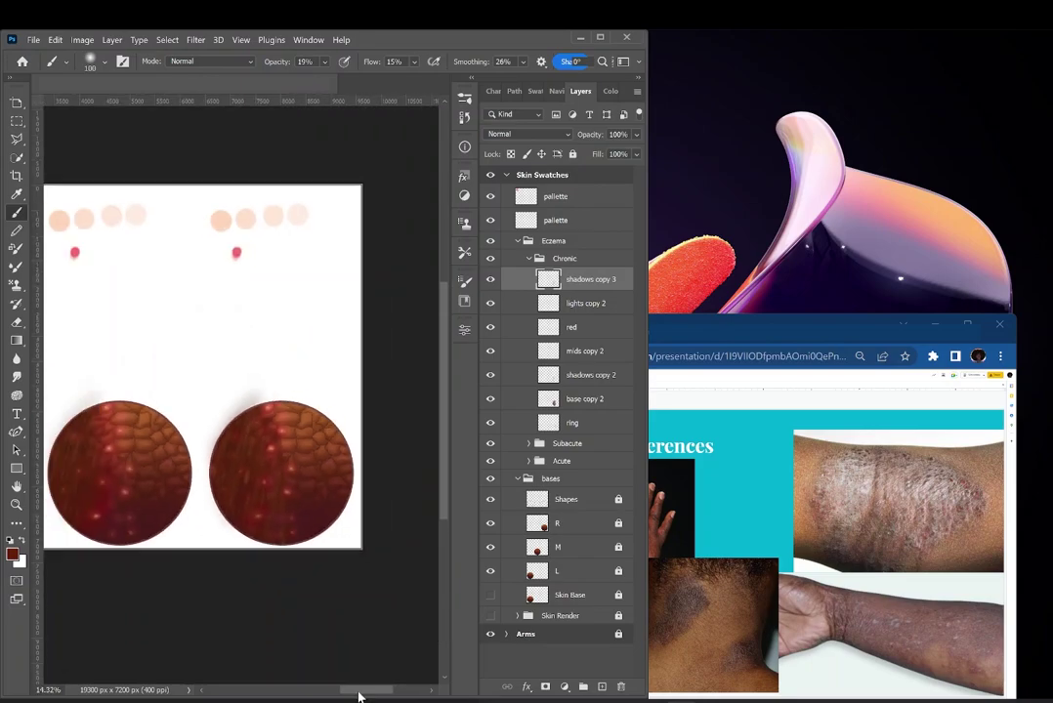
# Create a new layer named blister shadows at the top of the Acute group.
pyautogui.scroll(8, 102, 506)
pyautogui.moveTo(353, 691); pyautogui.dragTo(336, 692)
pyautogui.click(528, 259)
pyautogui.click(528, 294)
pyautogui.click(562, 293)
pyautogui.click(638, 92)
pyautogui.click(707, 98)
pyautogui.write('blister shadows')
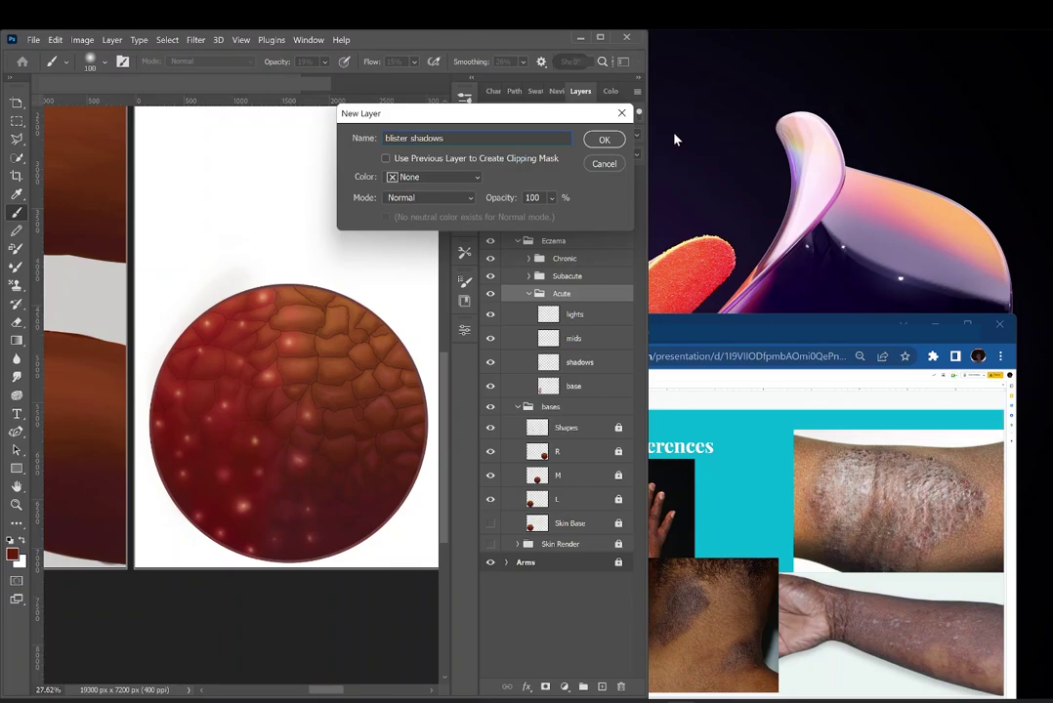
pyautogui.press('Return')
# Choose a darker, deep red foreground colour for shading the acute circle.
pyautogui.moveTo(295, 397); pyautogui.dragTo(319, 397)
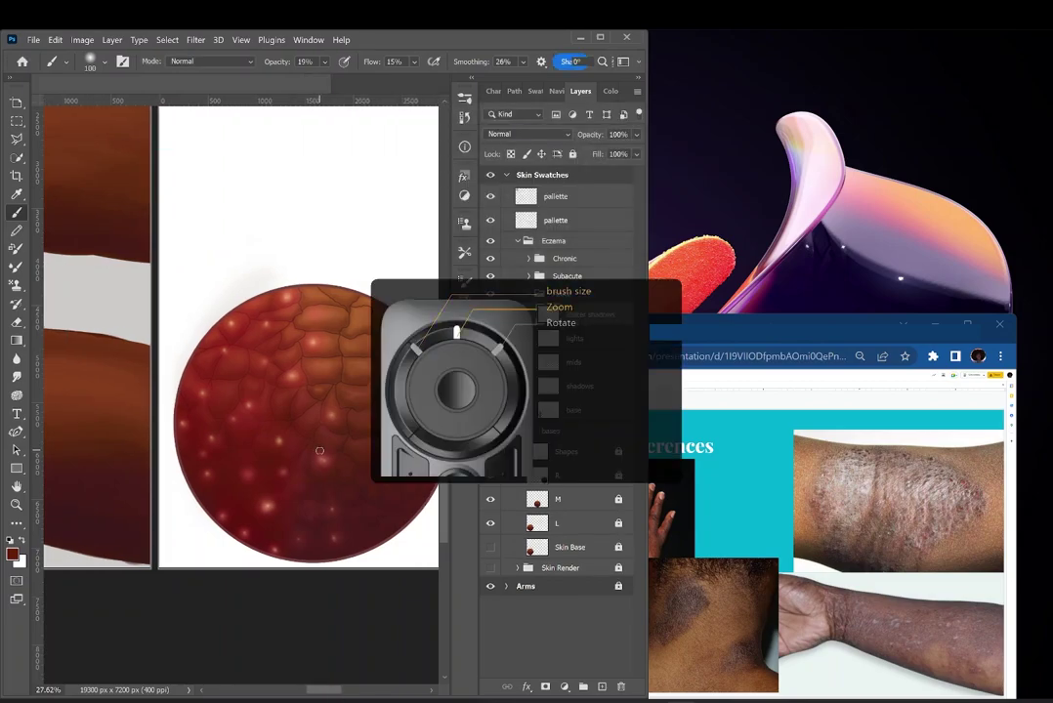
pyautogui.scroll(5, 319, 398)
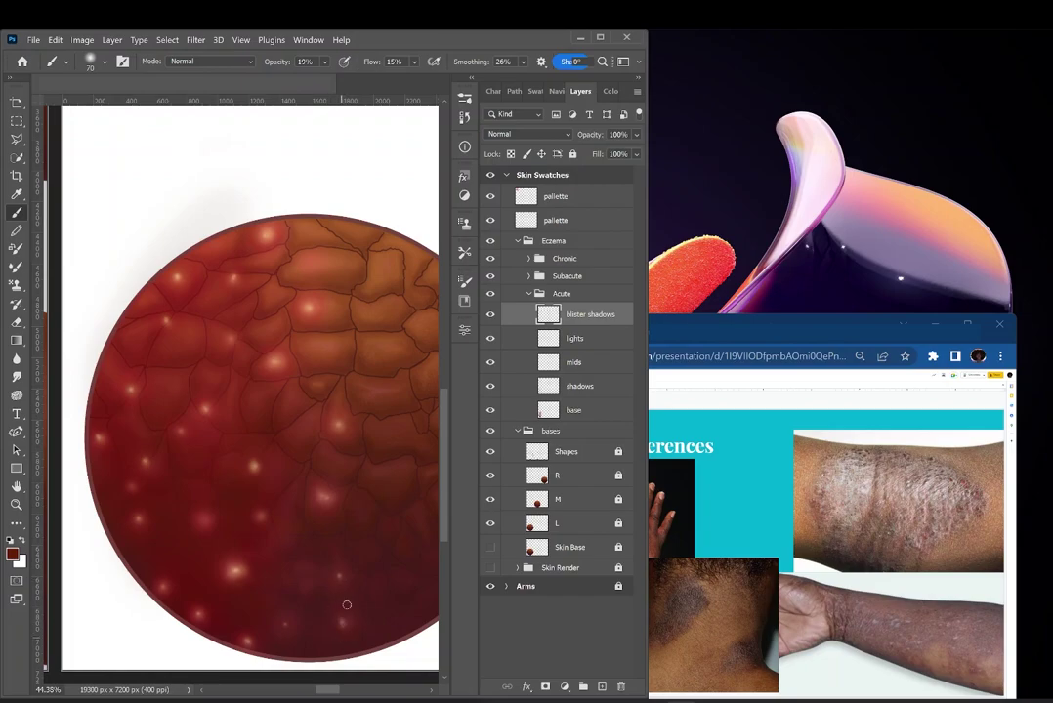
pyautogui.click(13, 554)
pyautogui.click(849, 427)
pyautogui.click(999, 279)
pyautogui.scroll(-4, 293, 510)
pyautogui.moveTo(208, 428); pyautogui.dragTo(208, 369)
pyautogui.click(13, 553)
pyautogui.click(825, 411)
pyautogui.click(999, 279)
pyautogui.scroll(4, 267, 412)
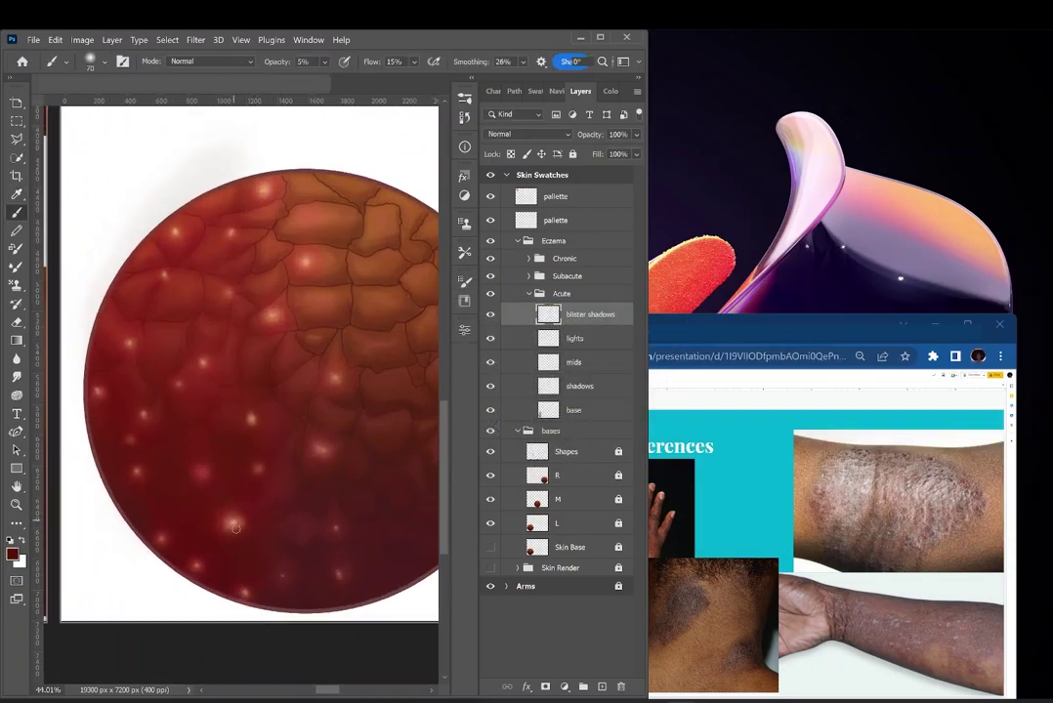
# Enlarge the soft brush to 1200 px for broad shading over the acute circle.
pyautogui.press(']')
pyautogui.press(']')
pyautogui.press(']')
pyautogui.press(']')
pyautogui.press(']')
pyautogui.press(']')
pyautogui.press(']')
pyautogui.press(']')
pyautogui.press(']')
pyautogui.press(']')
pyautogui.press(']')
pyautogui.press(']')
pyautogui.press(']')
pyautogui.press(']')
pyautogui.press(']')
pyautogui.press(']')
pyautogui.press(']')
pyautogui.press(']')
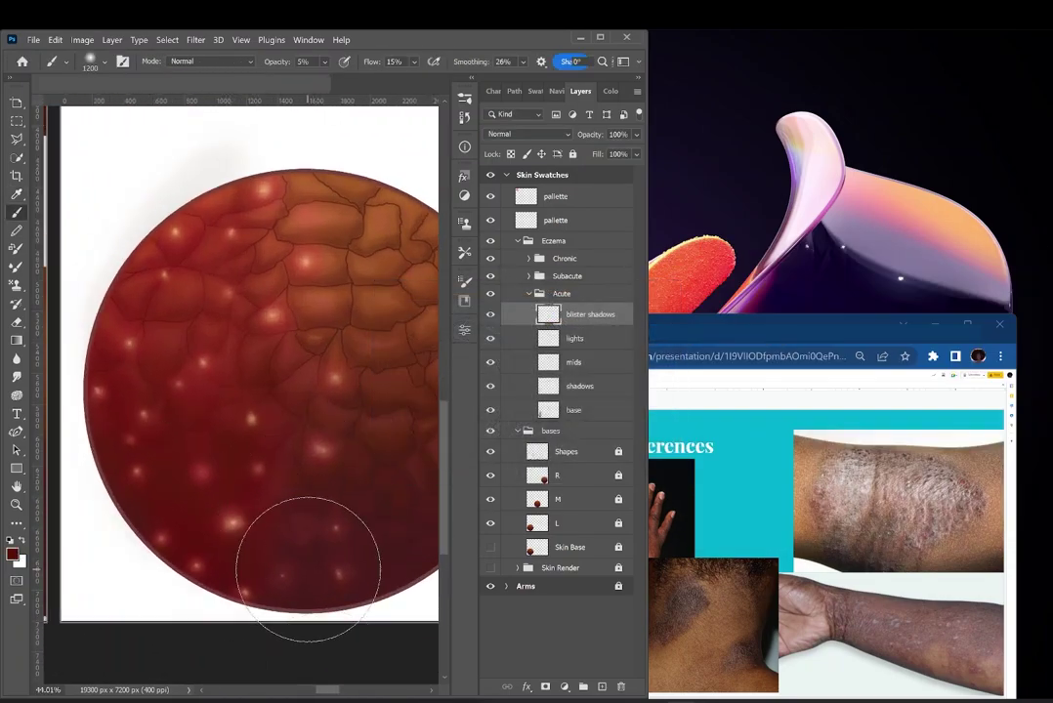
# Select the whole acute circle on layer L with the Quick Selection tool.
pyautogui.click(575, 526)
pyautogui.scroll(-4, 309, 449)
pyautogui.moveTo(308, 449); pyautogui.dragTo(225, 406)
pyautogui.press('w')
pyautogui.moveTo(228, 361); pyautogui.dragTo(214, 266)
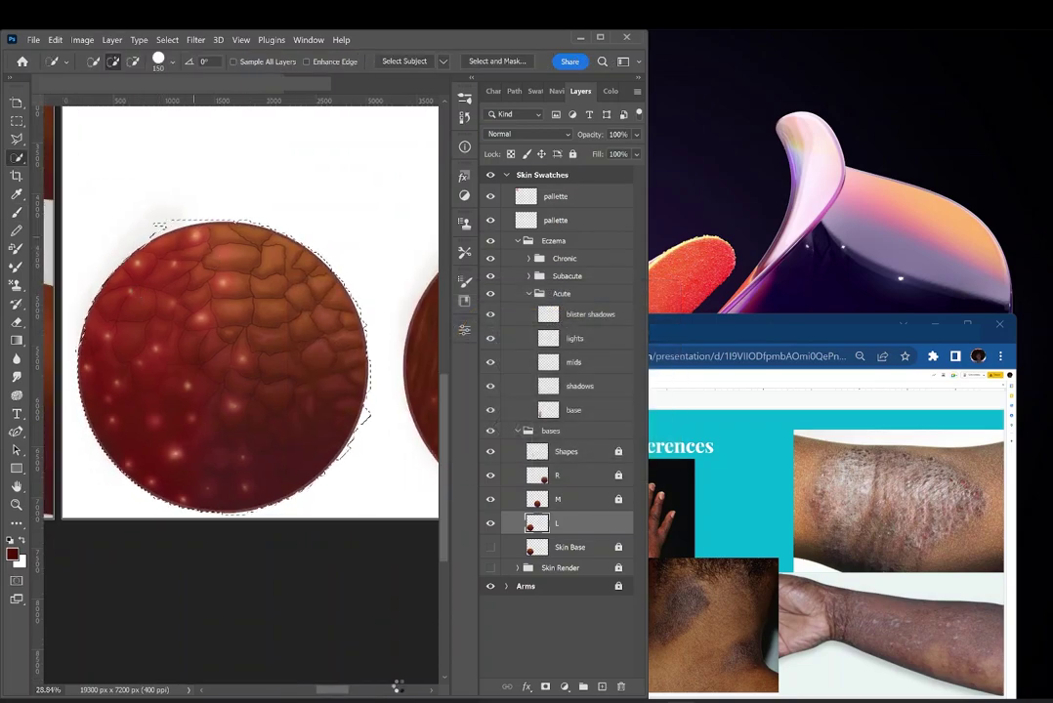
# Darken the acute circle's lower part on the blister shadows layer with the 1200 px brush at 5% opacity.
pyautogui.click(589, 314)
pyautogui.scroll(2, 312, 512)
pyautogui.press('b')
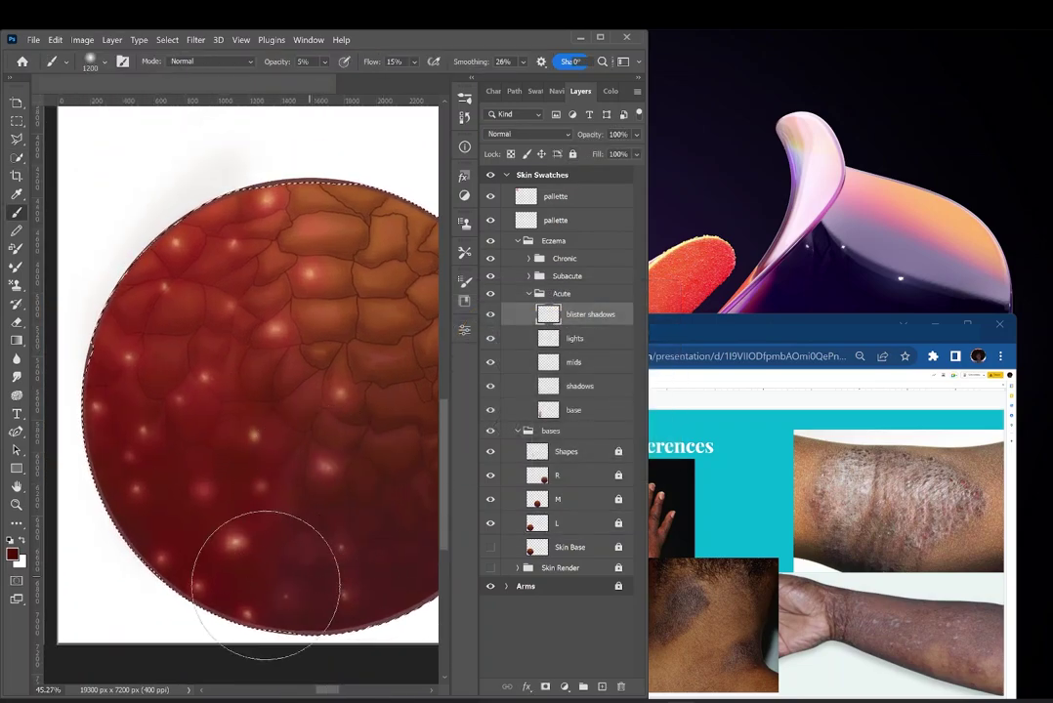
pyautogui.moveTo(324, 501)
pyautogui.mouseDown()
pyautogui.moveTo(301, 592)
pyautogui.moveTo(376, 627)
pyautogui.mouseUp()
pyautogui.scroll(-1, 352, 556)
pyautogui.moveTo(332, 689)
pyautogui.mouseDown()
pyautogui.moveTo(390, 697)
pyautogui.moveTo(330, 690)
pyautogui.mouseUp()
# Shrink the brush to 5 px for detail work on the acute circle.
pyautogui.hotkey('alt', ']')
pyautogui.hotkey('alt', ']')
pyautogui.hotkey('alt', ']')
pyautogui.hotkey('alt', ']')
pyautogui.hotkey('alt', ']')
pyautogui.press('[')
pyautogui.press('[')
pyautogui.press('[')
pyautogui.press('[')
pyautogui.press('[')
pyautogui.press('[')
pyautogui.press('[')
pyautogui.press('[')
pyautogui.press('[')
pyautogui.press('[')
pyautogui.press('[')
pyautogui.press('[')
pyautogui.press('[')
pyautogui.press('[')
pyautogui.press('[')
pyautogui.press('[')
pyautogui.press('[')
pyautogui.press('[')
pyautogui.press('[')
pyautogui.press('[')
pyautogui.scroll(3, 262, 576)
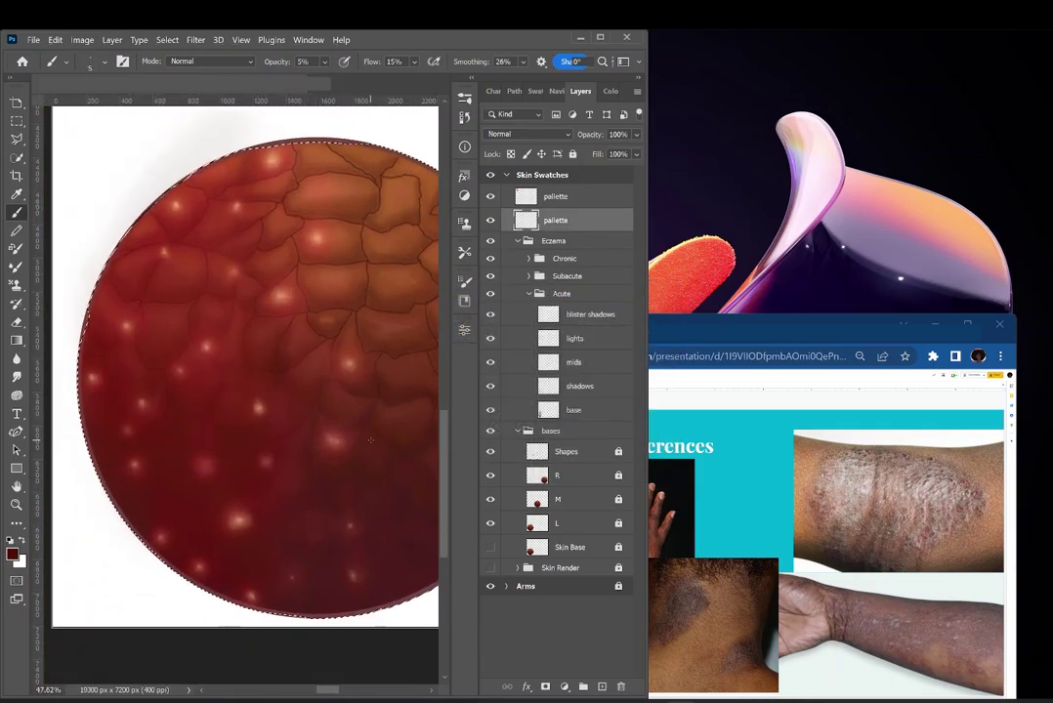
# Hide the lower pallette layer, reactivate the Acute group's blister shadows layer and set the brush to 50 px at 10% opacity.
pyautogui.keyDown('alt'); pyautogui.click(244, 564); pyautogui.keyUp('alt')
pyautogui.press('n')
pyautogui.press('Return')
pyautogui.click(490, 220)
pyautogui.keyDown('ctrl'); pyautogui.click(236, 523); pyautogui.keyUp('ctrl')
pyautogui.press('[')
pyautogui.press('[')
pyautogui.press('[')
pyautogui.press('[')
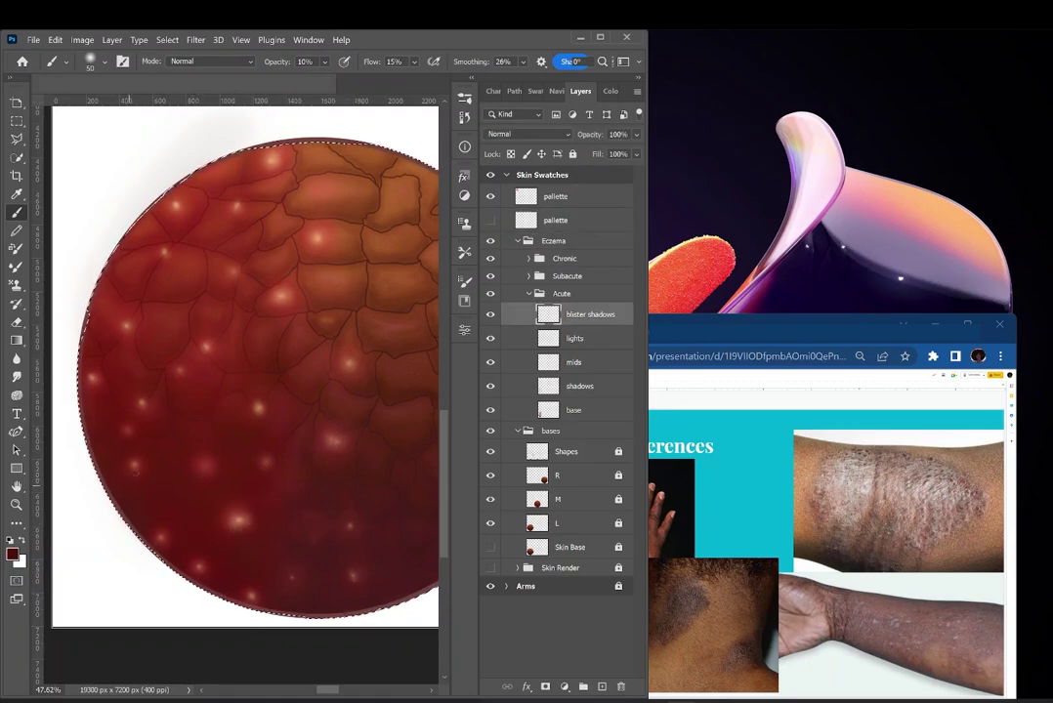
# Enlarge the brush to 70 px and shade around the acute circle's blisters in dark red.
pyautogui.press(']')
pyautogui.press(']')
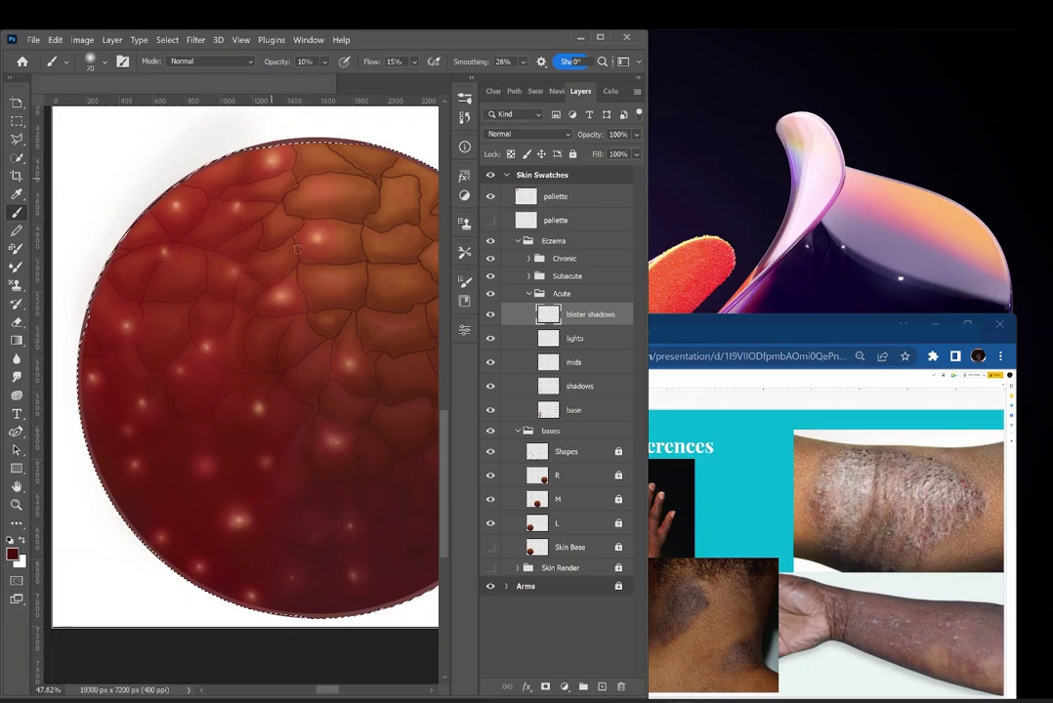
pyautogui.scroll(2, 298, 444)
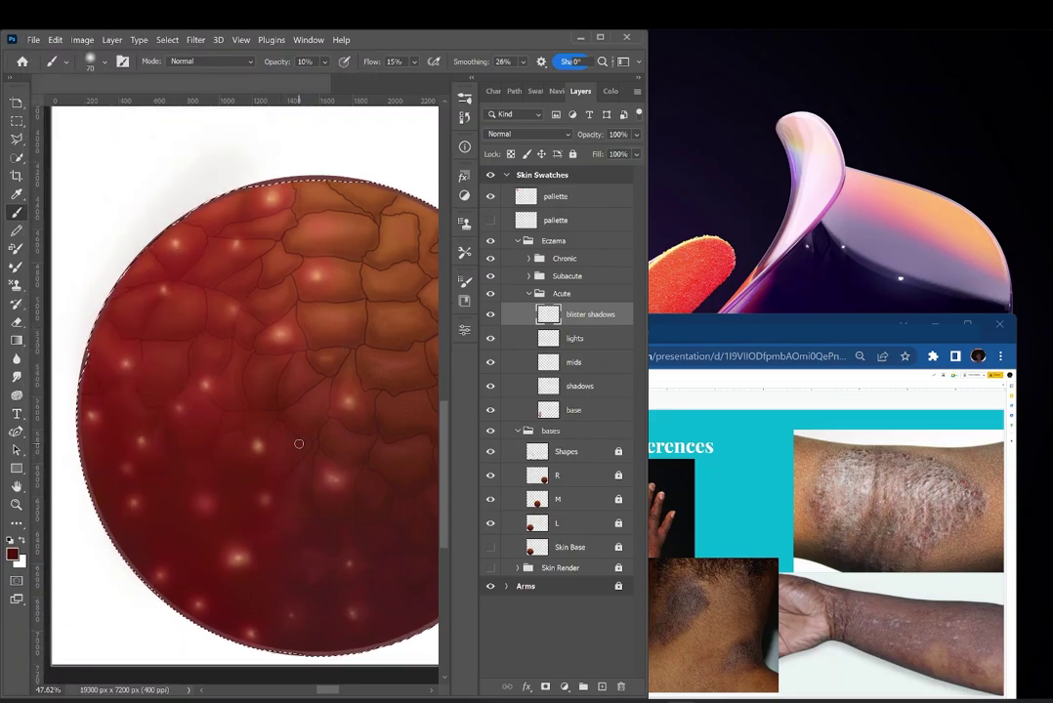
# Sample a dark maroon from the acute circle's lower part and maximize the window.
pyautogui.scroll(-2, 299, 443)
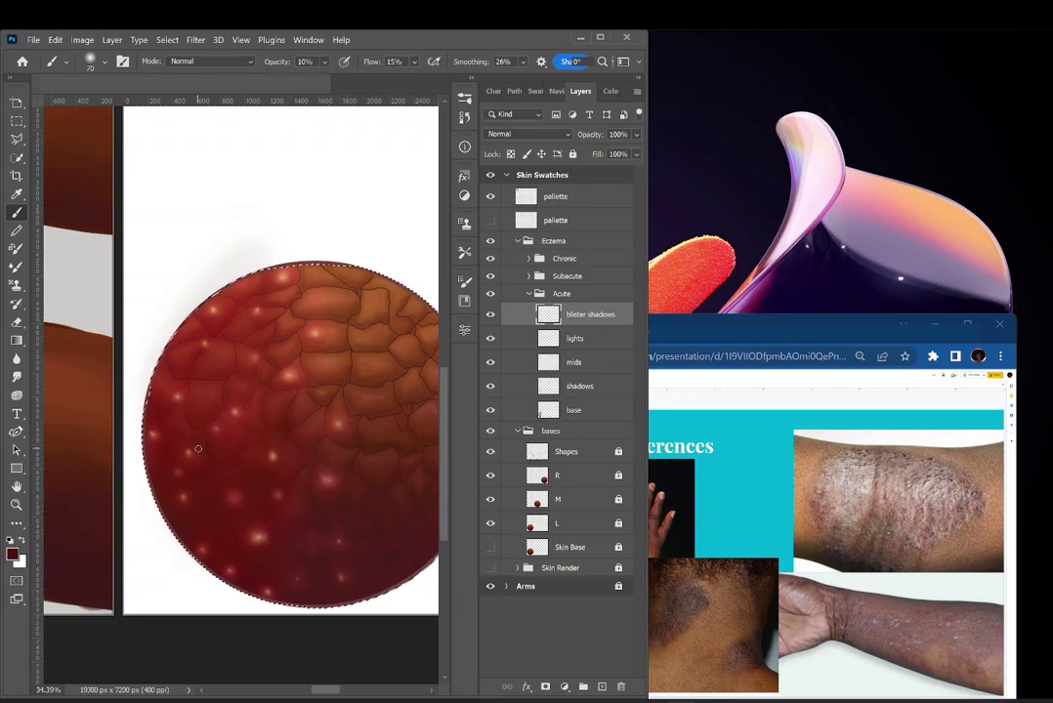
pyautogui.keyDown('alt'); pyautogui.click(322, 560); pyautogui.keyUp('alt')
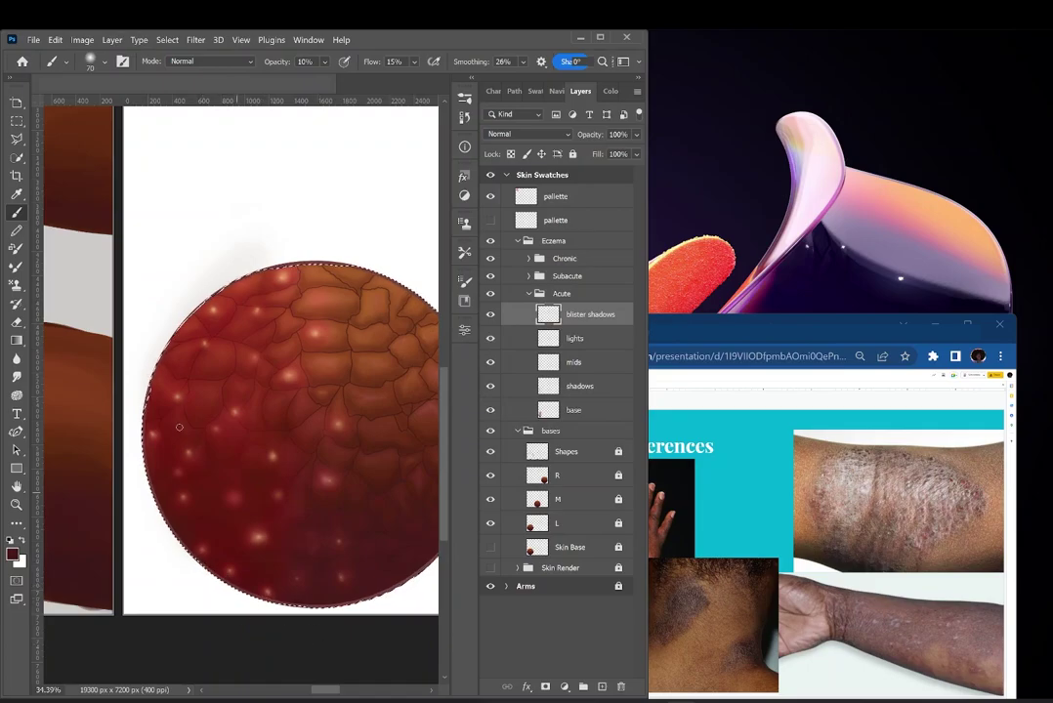
pyautogui.click(599, 37)
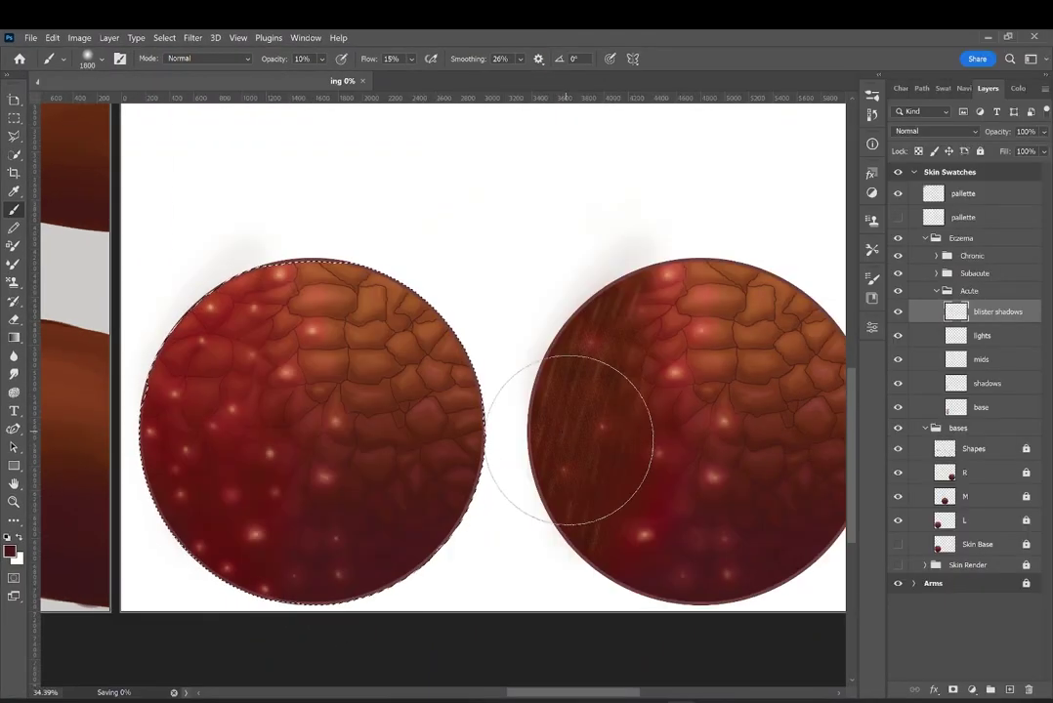
pyautogui.scroll(-6, 593, 347)
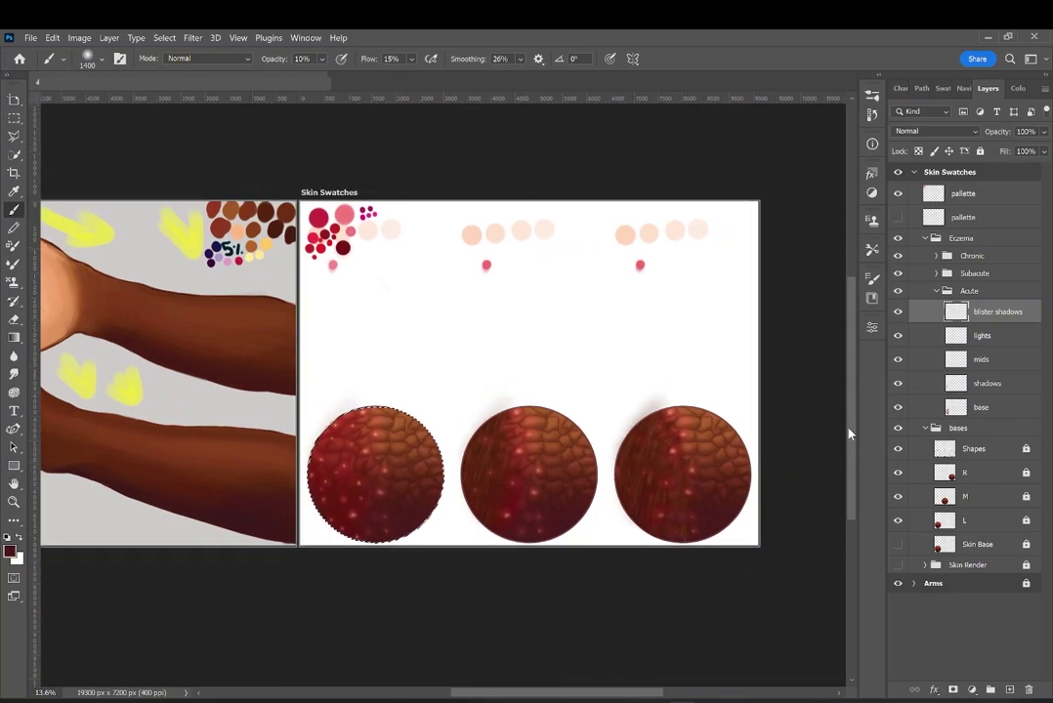
# Collapse the Eczema group and unlock the Shapes, R, M and L layers in the bases group.
pyautogui.click(924, 238)
pyautogui.click(925, 256)
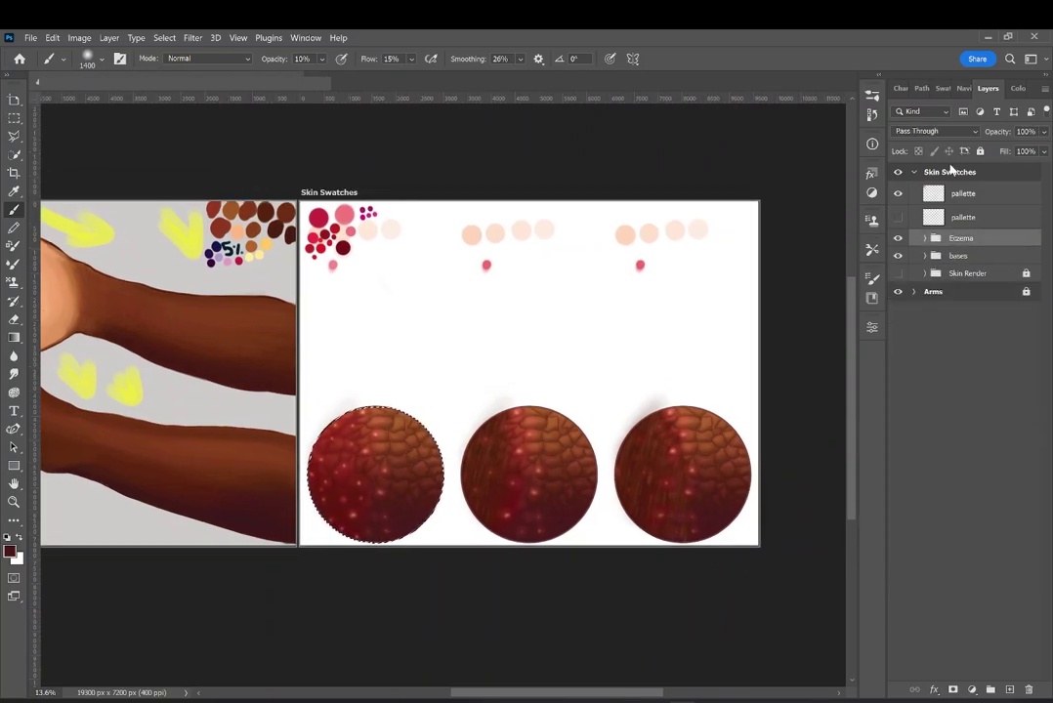
pyautogui.click(914, 172)
pyautogui.click(914, 172)
pyautogui.click(925, 254)
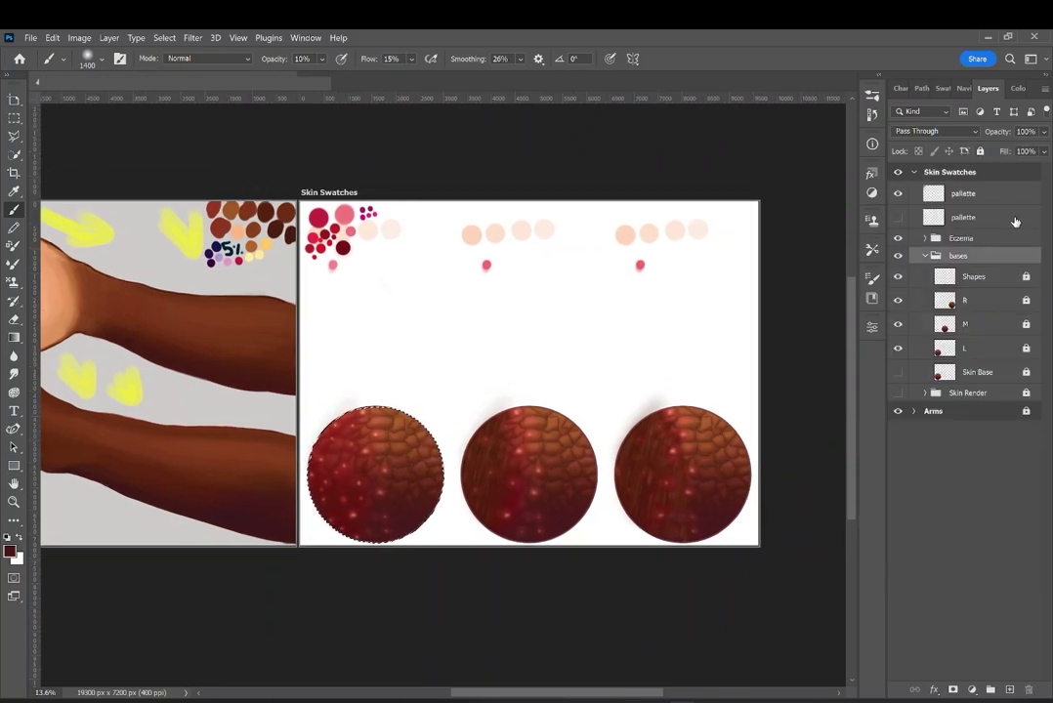
pyautogui.click(965, 300)
# Invert the acute circle's selection and erase the smudge outside it on the Acute group's shadows layer with the 400 px Eraser.
pyautogui.hotkey('ctrl', 'alt', 'i')
pyautogui.press('Escape')
pyautogui.click(964, 347)
pyautogui.click(164, 39)
pyautogui.click(182, 88)
pyautogui.press('e')
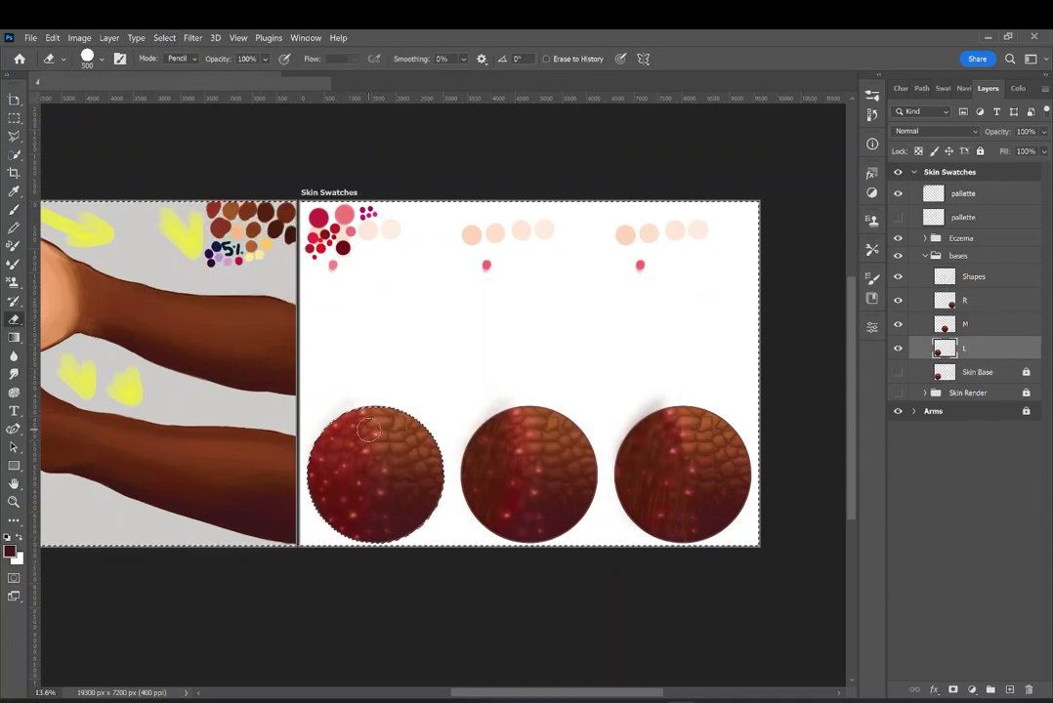
pyautogui.scroll(2, 313, 366)
pyautogui.click(924, 238)
pyautogui.click(980, 407)
pyautogui.click(986, 383)
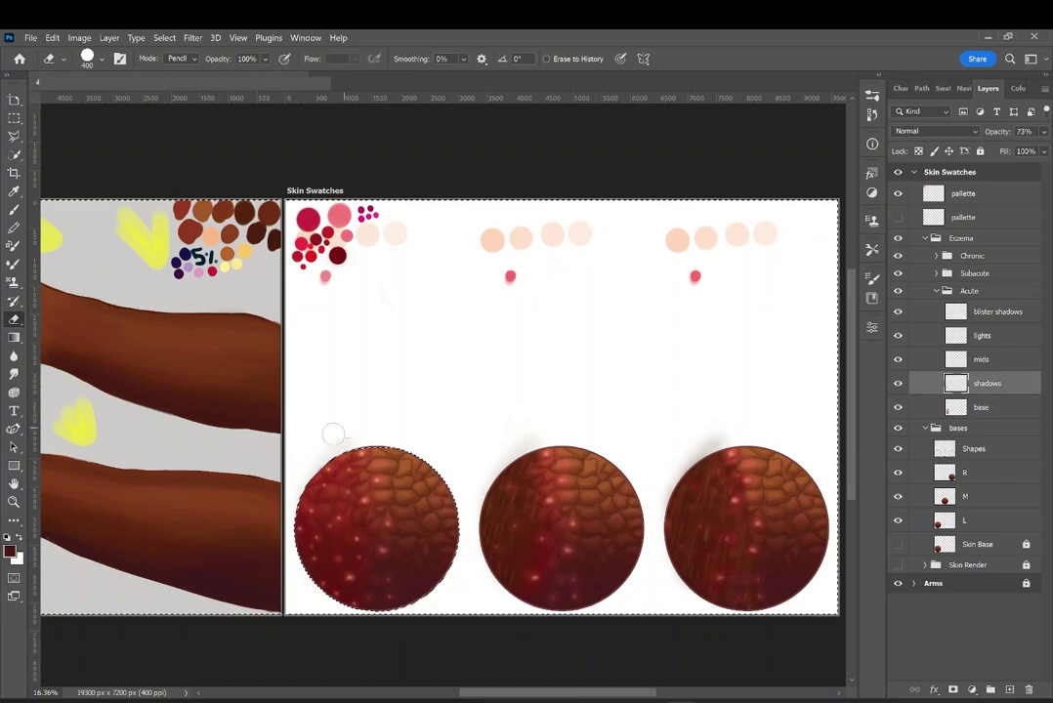
# Collapse the Acute group and open the Subacute group's shadows copy layer.
pyautogui.click(953, 291)
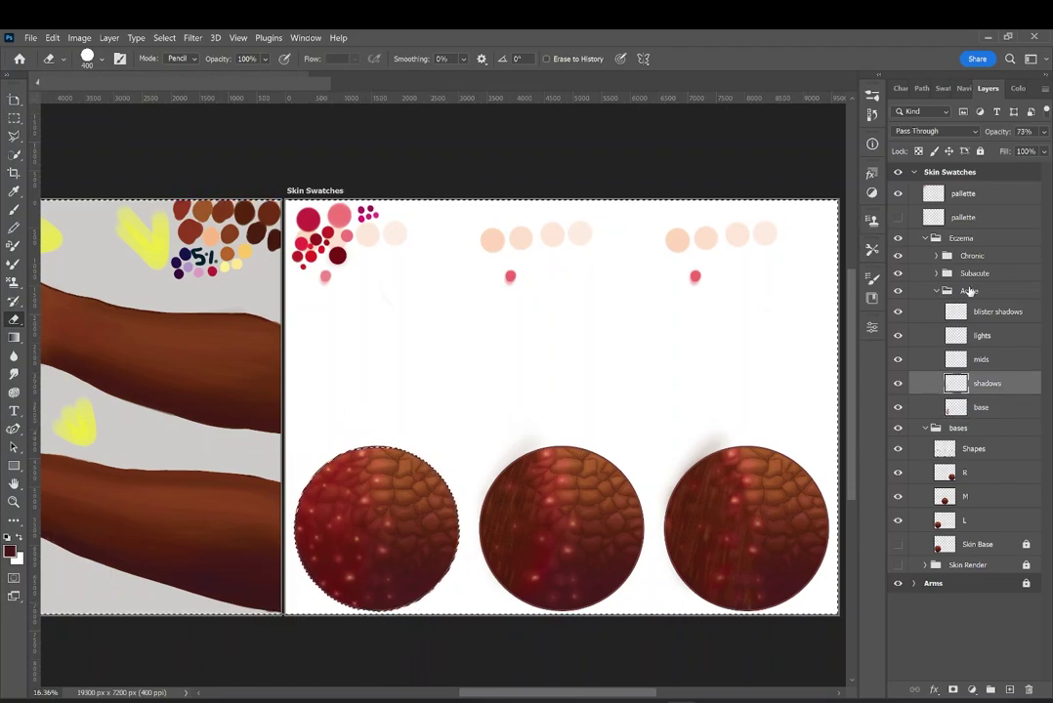
pyautogui.click(937, 291)
pyautogui.click(979, 151)
pyautogui.click(972, 273)
pyautogui.click(951, 310)
pyautogui.click(924, 309)
pyautogui.click(979, 151)
pyautogui.click(936, 273)
pyautogui.click(995, 366)
# Replace the selection with the middle circle of the M base layer using Quick Selection.
pyautogui.click(925, 428)
pyautogui.click(1025, 450)
pyautogui.press('Return')
pyautogui.click(1026, 428)
pyautogui.click(996, 498)
pyautogui.press('w')
pyautogui.hotkey('ctrl', 'd')
pyautogui.click(559, 504)
# Lock the M layer, then invert the selection and erase the smudge outside the subacute circle on shadows copy.
pyautogui.click(979, 151)
pyautogui.click(996, 366)
pyautogui.press('b')
pyautogui.press('e')
pyautogui.hotkey('ctrl', 'shift', 'i')
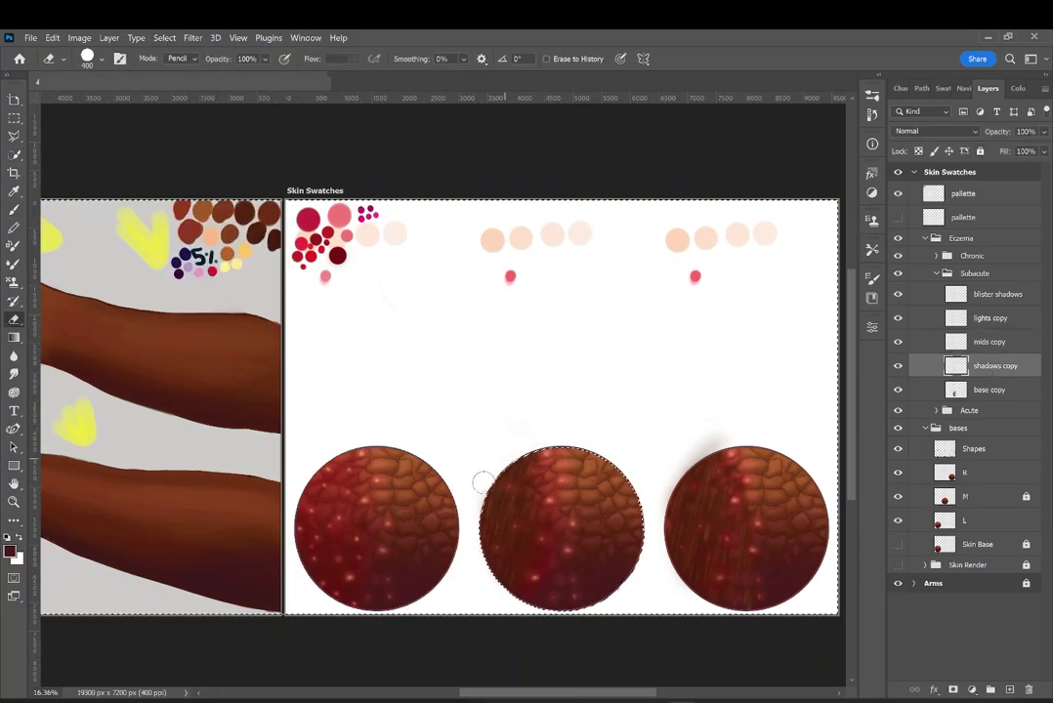
# Collapse the Subacute group and lock both the Subacute and Acute groups.
pyautogui.click(936, 273)
pyautogui.click(979, 151)
pyautogui.click(976, 291)
pyautogui.click(979, 151)
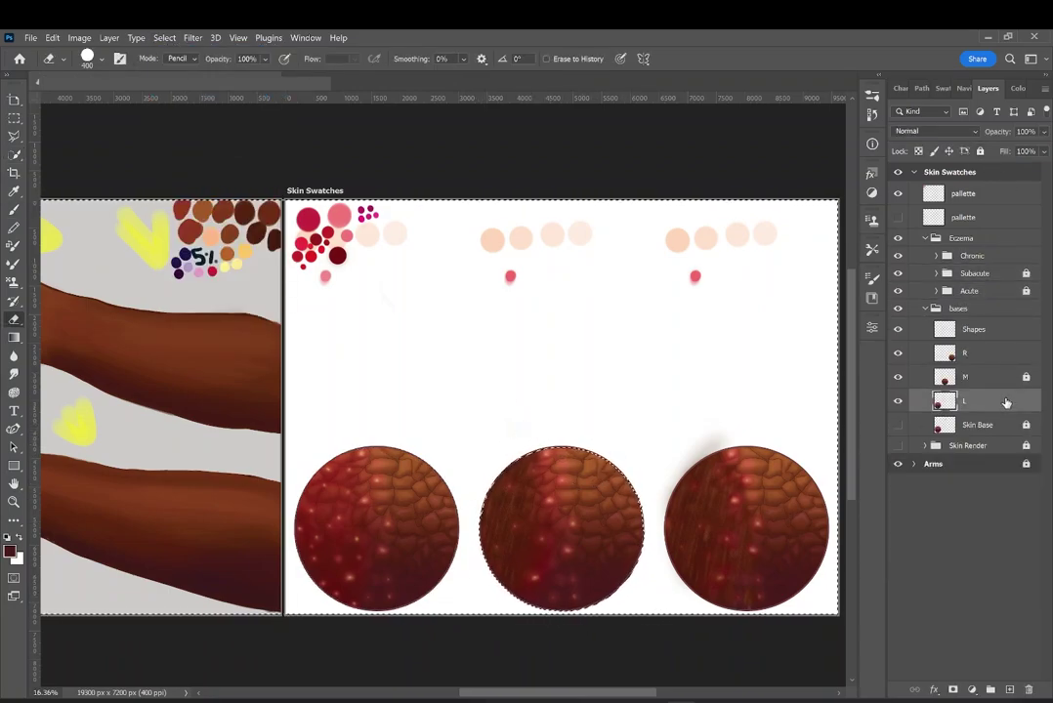
# Replace the selection with the chronic circle of the R base layer using Quick Selection.
pyautogui.click(996, 353)
pyautogui.press('w')
pyautogui.hotkey('ctrl', 'd')
pyautogui.click(753, 530)
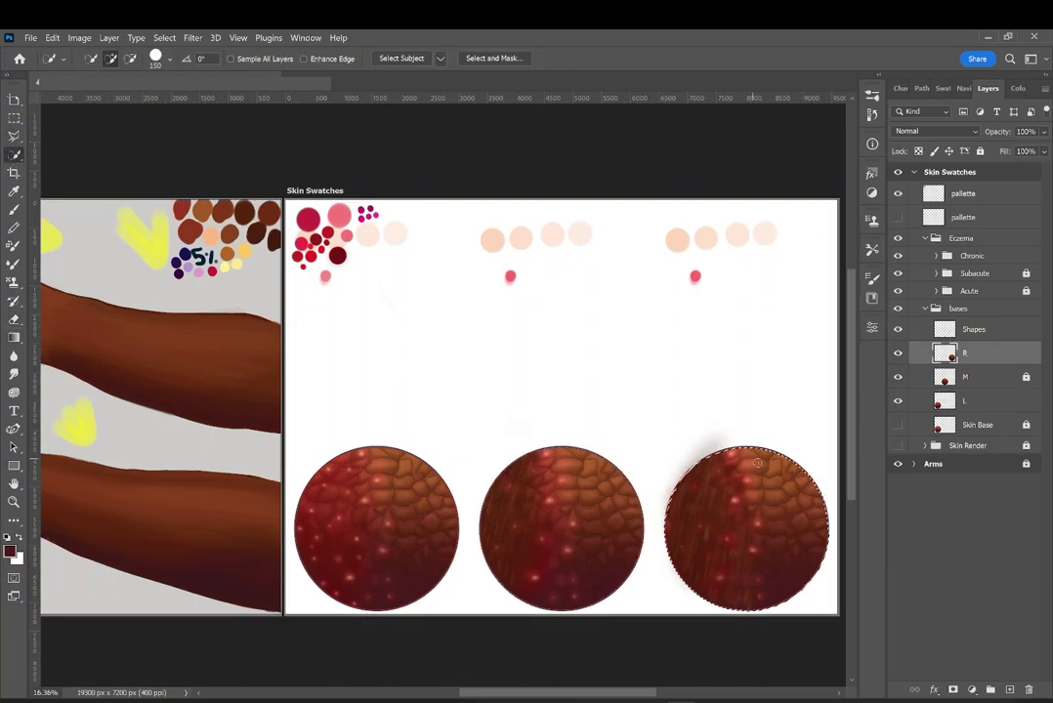
# Lock the R layer, invert the selection and erase the smudge outside the chronic circle on shadows copy 2 and shadows copy 3.
pyautogui.click(980, 151)
pyautogui.click(936, 255)
pyautogui.moveTo(653, 694); pyautogui.dragTo(675, 694)
pyautogui.click(997, 372)
pyautogui.press('b')
pyautogui.press('e')
pyautogui.hotkey('ctrl', 'shift', 'i')
pyautogui.moveTo(639, 436); pyautogui.dragTo(584, 496)
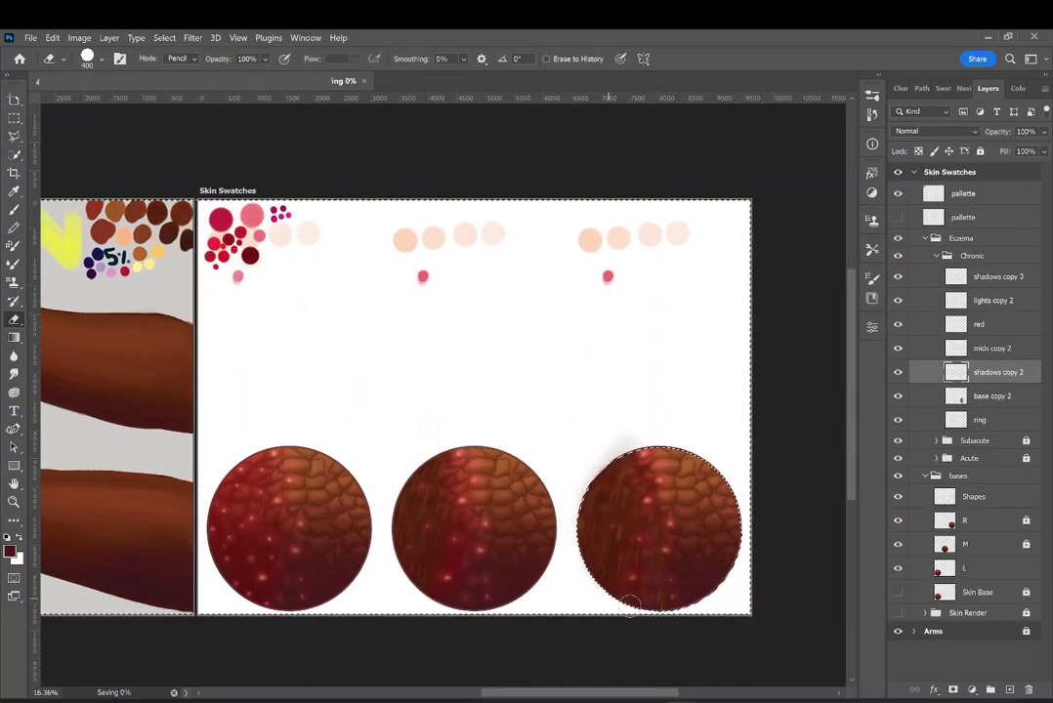
pyautogui.click(997, 277)
pyautogui.moveTo(633, 436); pyautogui.dragTo(584, 571)
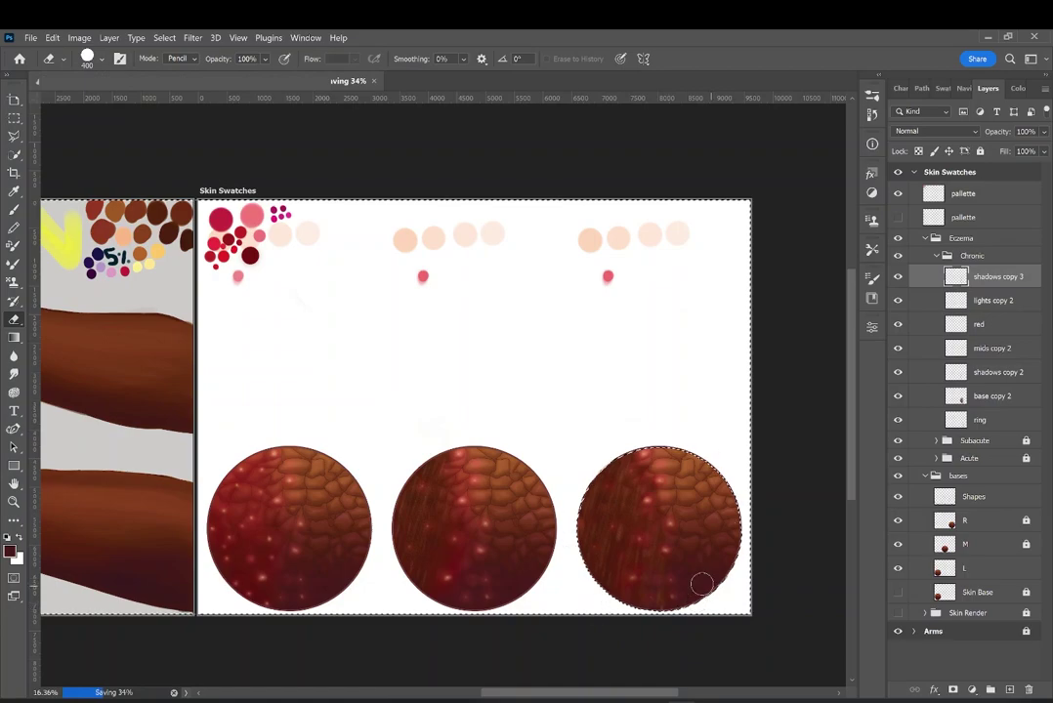
# Lock the Chronic, Eczema and bases groups, removing the individual locks from the R and M layers.
pyautogui.click(937, 256)
pyautogui.click(979, 151)
pyautogui.click(976, 238)
pyautogui.click(980, 152)
pyautogui.click(1006, 399)
pyautogui.click(1025, 353)
pyautogui.click(1025, 376)
pyautogui.click(924, 308)
pyautogui.click(980, 152)
# Hide the upper pallette layer and save the document, clearing the selection.
pyautogui.click(897, 193)
pyautogui.moveTo(637, 693)
pyautogui.mouseDown()
pyautogui.moveTo(556, 698)
pyautogui.moveTo(625, 701)
pyautogui.mouseUp()
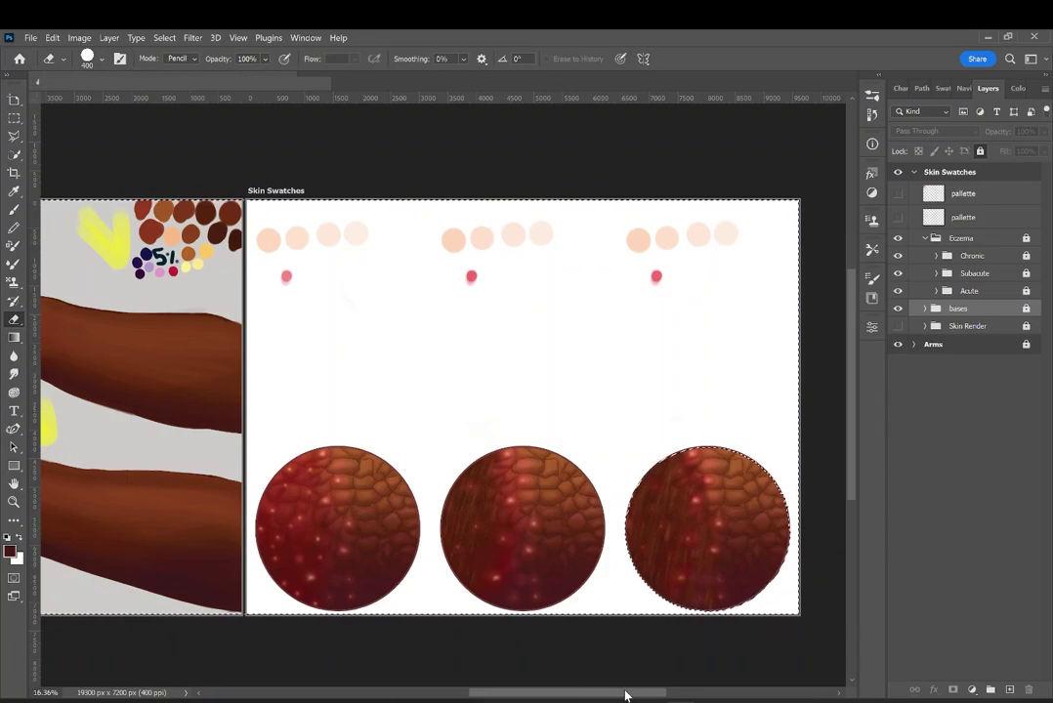
pyautogui.hotkey('ctrl', 's')
pyautogui.press('w')
pyautogui.hotkey('ctrl', 'd')
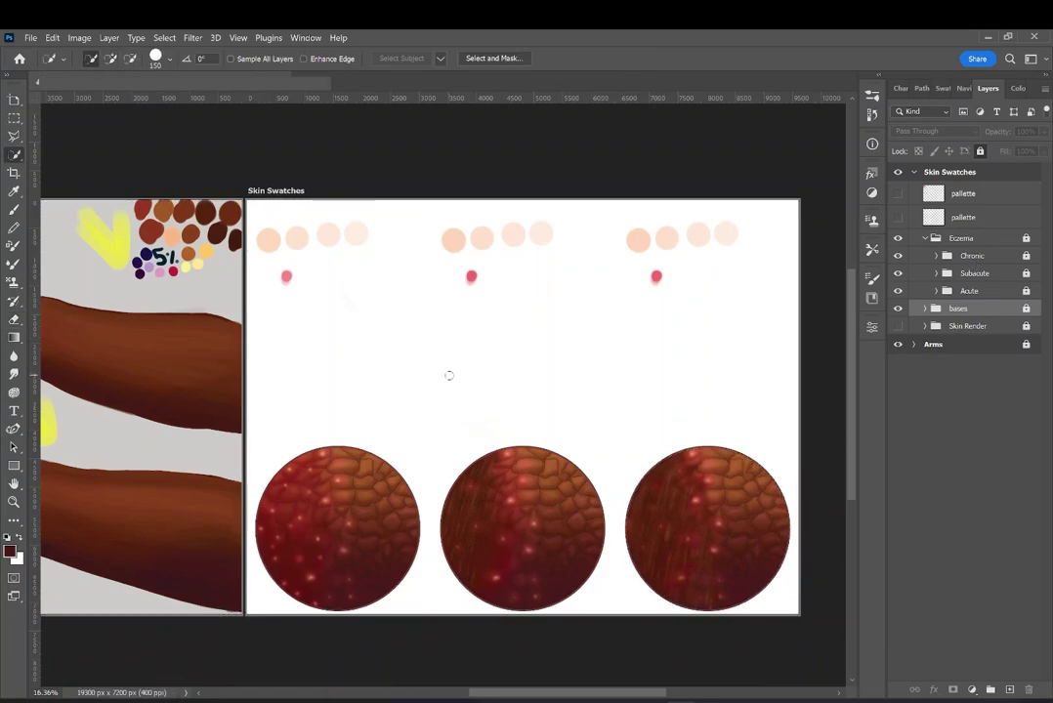
# Move the Shapes layer out of the bases group to just above the Eczema group and lock it.
pyautogui.click(925, 309)
pyautogui.click(1025, 308)
pyautogui.moveTo(1009, 329); pyautogui.dragTo(1002, 226)
pyautogui.click(979, 151)
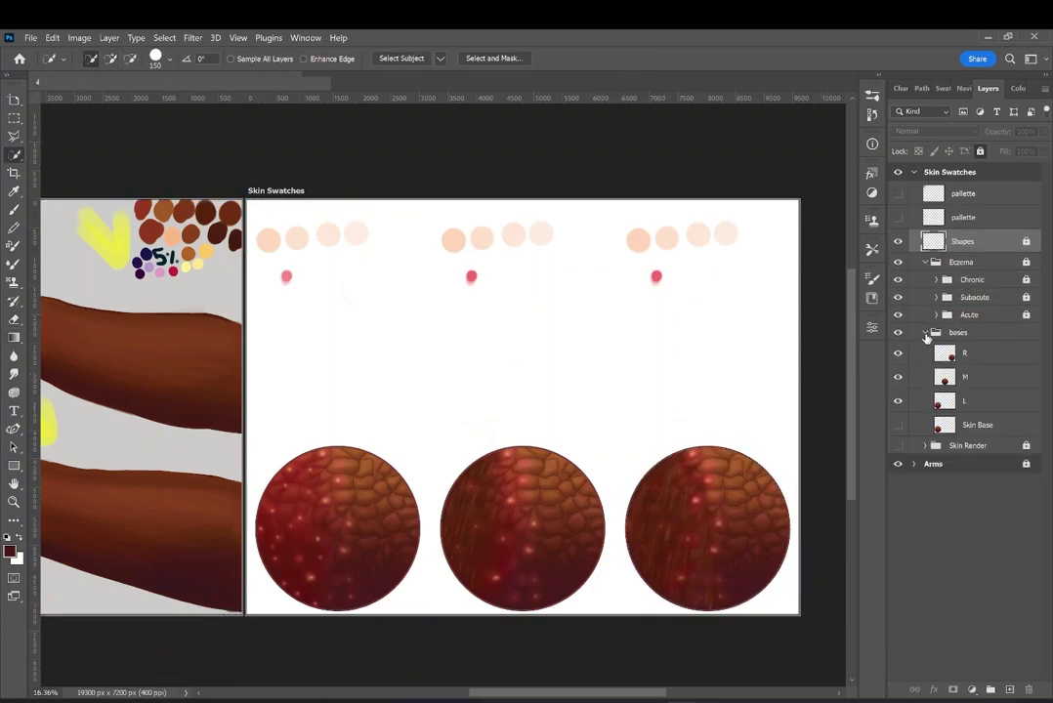
pyautogui.click(924, 333)
# Hide the Arms artboard and erase the chronic circle's peach and pink swatches from mids copy 2 and base copy 2.
pyautogui.click(897, 369)
pyautogui.click(969, 280)
pyautogui.click(935, 281)
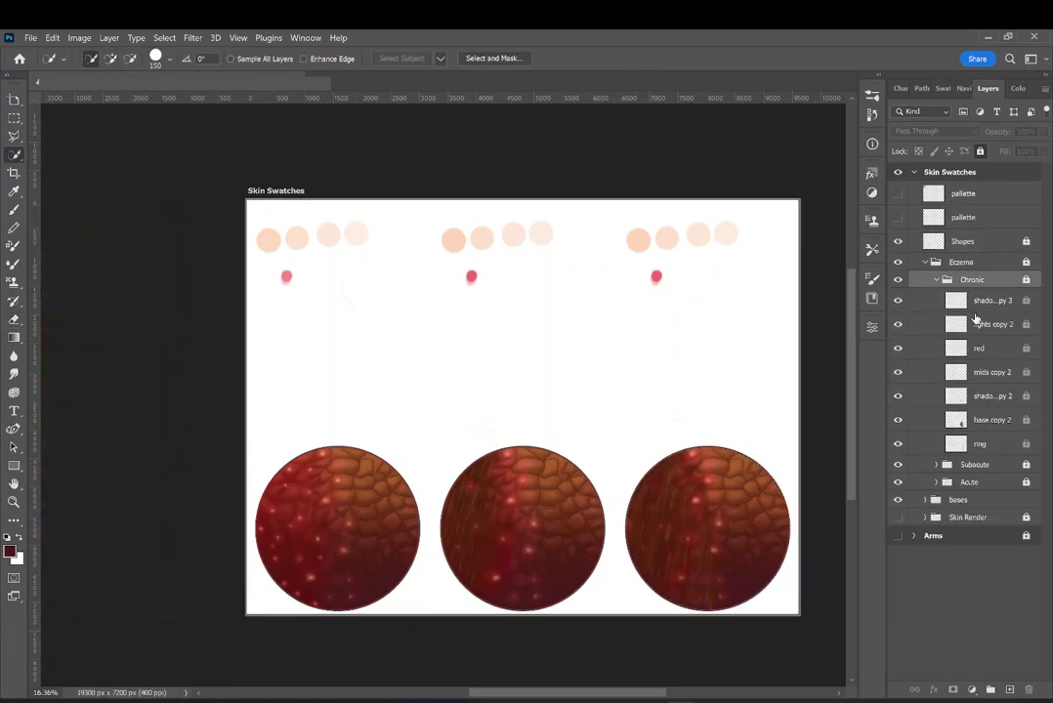
pyautogui.click(1006, 372)
pyautogui.click(1026, 262)
pyautogui.click(1025, 280)
pyautogui.press('e')
pyautogui.moveTo(635, 240)
pyautogui.mouseDown()
pyautogui.moveTo(670, 250)
pyautogui.moveTo(727, 234)
pyautogui.mouseUp()
pyautogui.click(977, 418)
pyautogui.moveTo(656, 276); pyautogui.dragTo(713, 244)
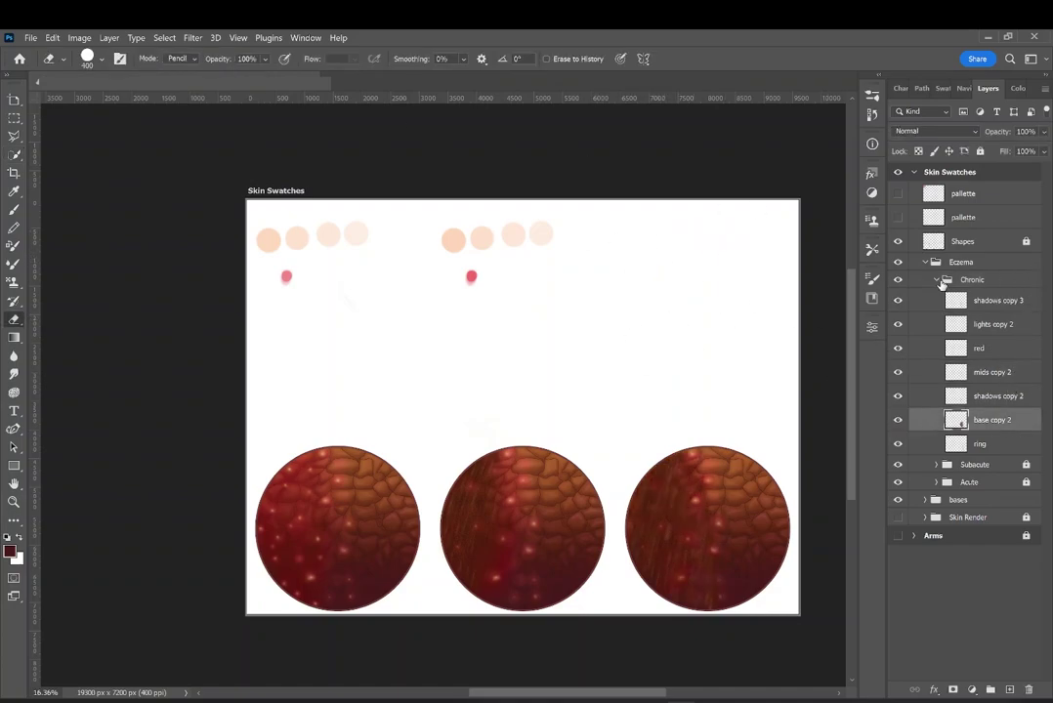
# Lock the Chronic group and erase the subacute circle's pink and peach swatches from the Subacute group's base copy and mids copy layers.
pyautogui.click(935, 281)
pyautogui.click(1008, 297)
pyautogui.click(996, 280)
pyautogui.click(980, 151)
pyautogui.click(936, 297)
pyautogui.click(976, 413)
pyautogui.click(1025, 297)
pyautogui.moveTo(471, 281); pyautogui.dragTo(473, 265)
pyautogui.click(993, 366)
pyautogui.moveTo(545, 234); pyautogui.dragTo(451, 240)
# Lock the Subacute group and erase the acute circle's color swatches from the Acute group's base and mids layers.
pyautogui.click(935, 297)
pyautogui.click(980, 151)
pyautogui.click(969, 314)
pyautogui.click(935, 314)
pyautogui.click(980, 431)
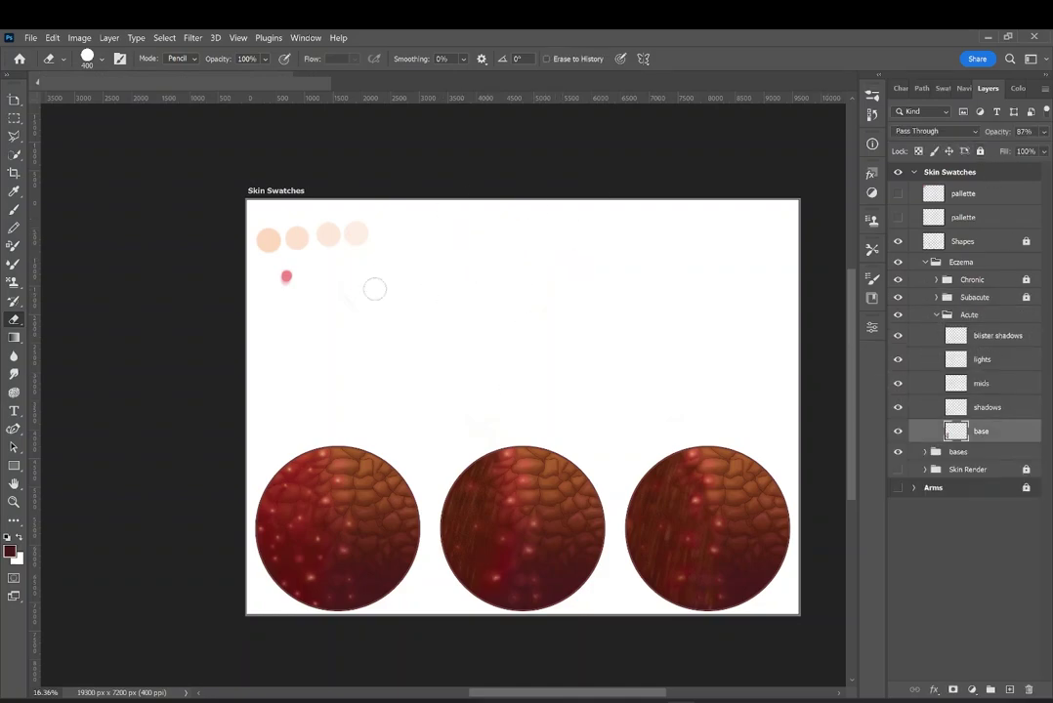
pyautogui.moveTo(332, 234); pyautogui.dragTo(266, 240)
pyautogui.click(981, 384)
pyautogui.moveTo(360, 234); pyautogui.dragTo(288, 240)
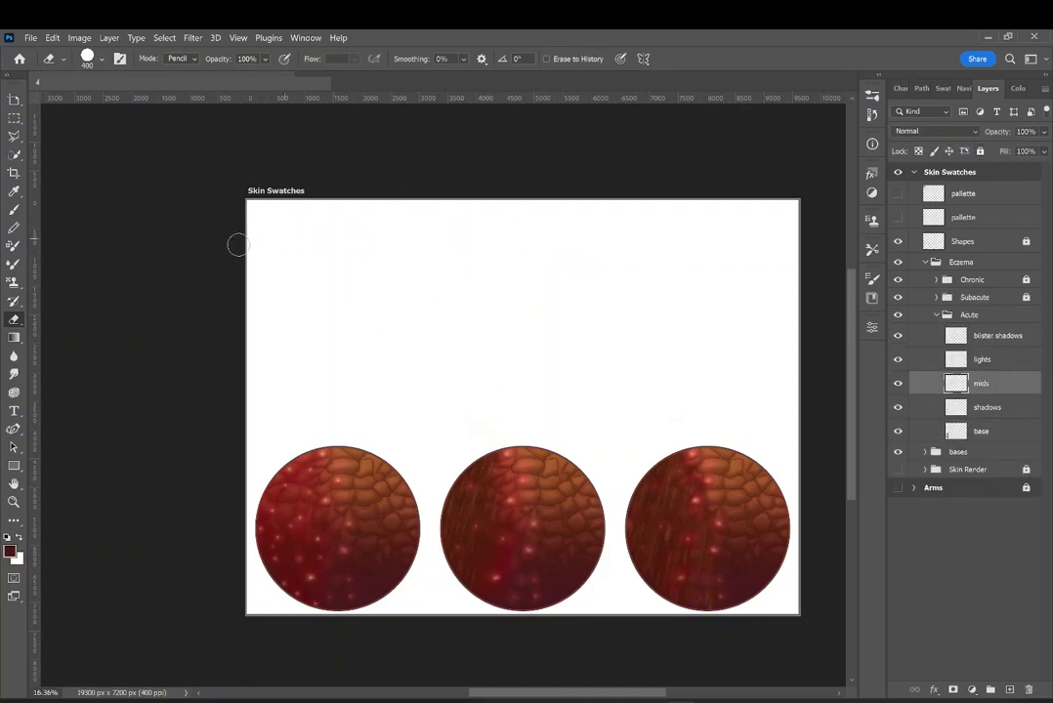
# Lock the Acute, Eczema and bases groups and save the document.
pyautogui.click(936, 315)
pyautogui.click(1027, 315)
pyautogui.click(980, 151)
pyautogui.scroll(2, 681, 522)
pyautogui.moveTo(635, 693); pyautogui.dragTo(637, 692)
pyautogui.click(974, 264)
pyautogui.click(980, 152)
pyautogui.click(974, 332)
pyautogui.click(980, 152)
pyautogui.click(924, 349)
pyautogui.click(924, 350)
pyautogui.scroll(-3, 511, 434)
pyautogui.hotkey('ctrl', 's')
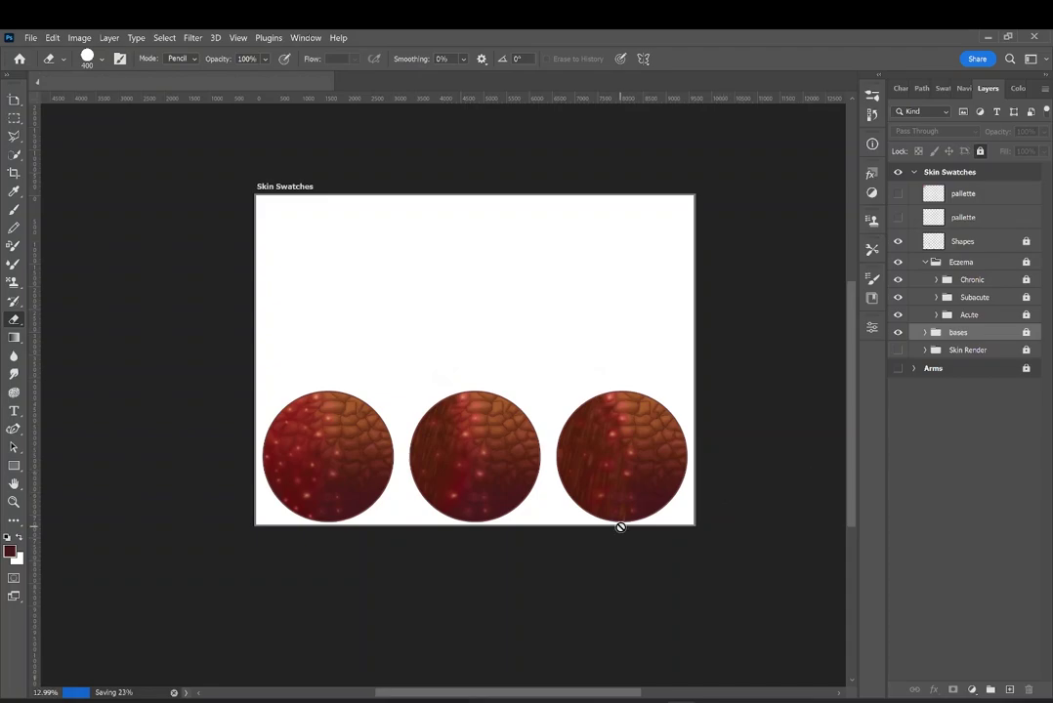
# Create a new layer named Normal and place it directly below the Shapes layer.
pyautogui.hotkey('ctrl', 'shift', 'n')
pyautogui.write('Normal')
pyautogui.press('Return')
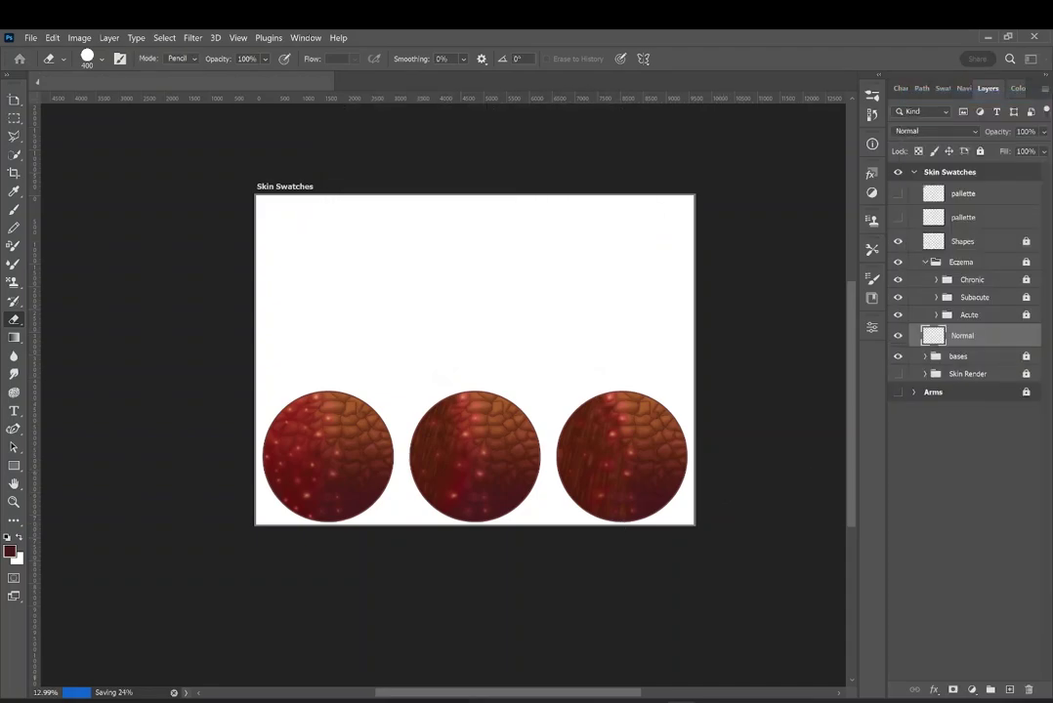
pyautogui.moveTo(963, 335); pyautogui.dragTo(994, 250)
# Hide the Normal layer and the Eczema and bases groups, and unlock the Shapes layer.
pyautogui.moveTo(897, 266); pyautogui.dragTo(897, 356)
pyautogui.click(986, 241)
pyautogui.click(1025, 242)
pyautogui.click(13, 154)
pyautogui.click(473, 394)
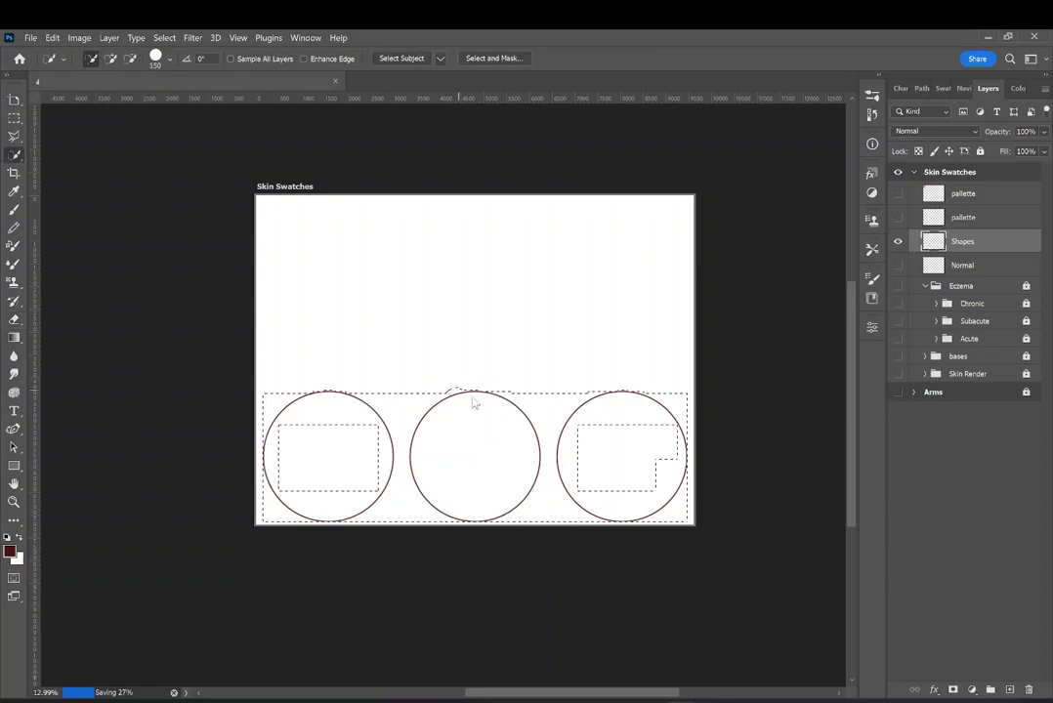
pyautogui.click(56, 40)
pyautogui.click(67, 126)
pyautogui.hotkey('ctrl', 'd')
pyautogui.click(54, 39)
pyautogui.click(74, 153)
pyautogui.hotkey('ctrl', 'z')
# Erase small spots beside the circle outlines on the Shapes layer with the Eraser.
pyautogui.scroll(2, 558, 283)
pyautogui.moveTo(852, 469); pyautogui.dragTo(851, 393)
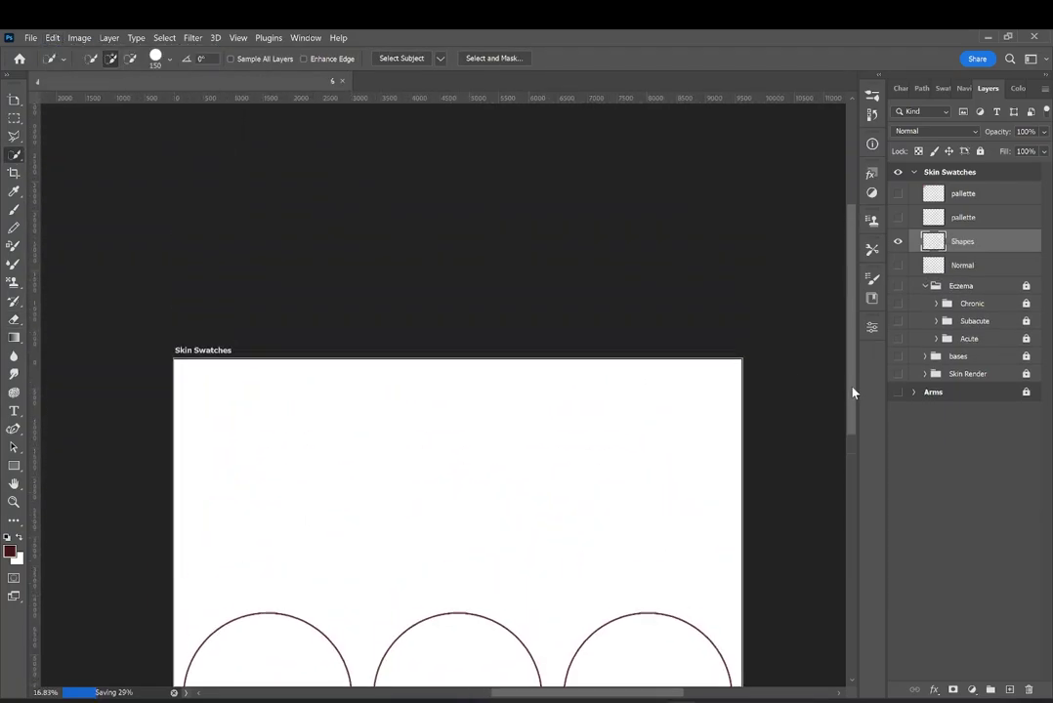
pyautogui.scroll(3, 569, 432)
pyautogui.moveTo(849, 347); pyautogui.dragTo(849, 341)
pyautogui.click(54, 39)
pyautogui.click(89, 151)
pyautogui.press('e')
pyautogui.moveTo(200, 350)
pyautogui.mouseDown()
pyautogui.moveTo(254, 446)
pyautogui.moveTo(176, 346)
pyautogui.mouseUp()
pyautogui.moveTo(544, 693); pyautogui.dragTo(587, 692)
pyautogui.moveTo(574, 347)
pyautogui.mouseDown()
pyautogui.moveTo(663, 449)
pyautogui.moveTo(596, 351)
pyautogui.mouseUp()
pyautogui.moveTo(850, 380); pyautogui.dragTo(848, 402)
pyautogui.moveTo(634, 692); pyautogui.dragTo(574, 692)
# Select one circle outline with Quick Selection and place a copy in the artboard's upper-left area on a new layer.
pyautogui.press('w')
pyautogui.moveTo(394, 264); pyautogui.dragTo(625, 478)
pyautogui.hotkey('ctrl', 'd')
pyautogui.click(53, 39)
pyautogui.moveTo(488, 361)
pyautogui.mouseDown()
pyautogui.moveTo(605, 469)
pyautogui.moveTo(419, 478)
pyautogui.moveTo(420, 451)
pyautogui.mouseUp()
pyautogui.click(78, 253)
pyautogui.hotkey('ctrl', 't')
pyautogui.press('Return')
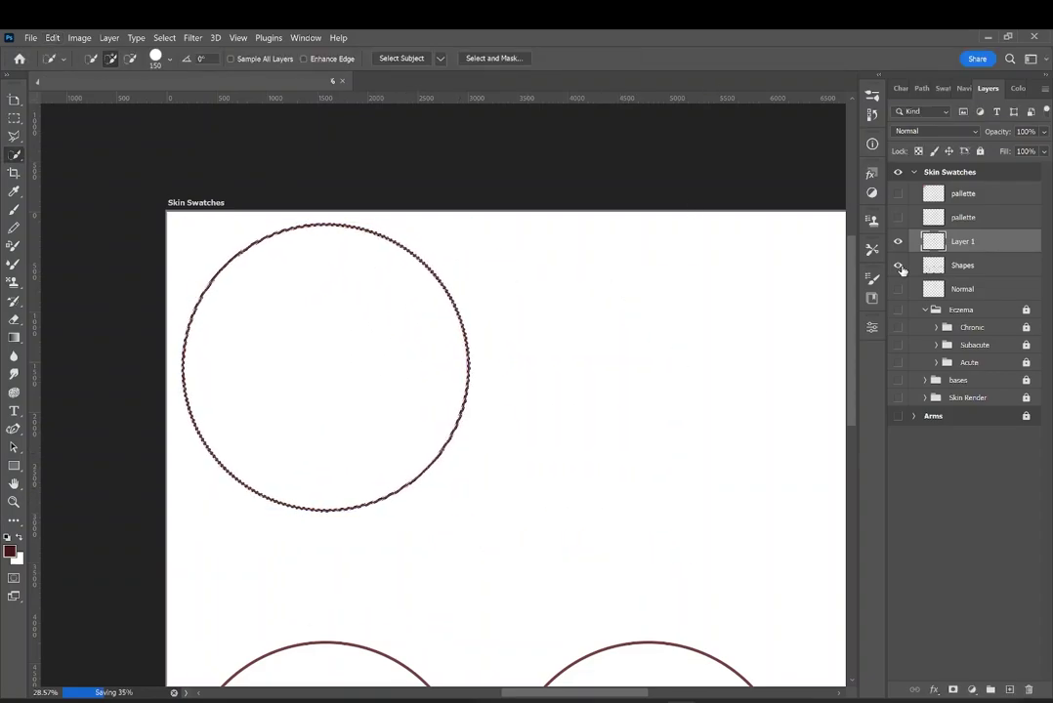
# Merge the copied circle outline layer with the Shapes layer and name the merged layer Shapes.
pyautogui.keyDown('shift'); pyautogui.click(980, 271); pyautogui.keyUp('shift')
pyautogui.click(1044, 89)
pyautogui.click(961, 484)
pyautogui.doubleClick(963, 242)
pyautogui.write('Shapes')
pyautogui.press('Return')
# Show the Normal layer and make it active, and expand and show the bases group.
pyautogui.click(897, 266)
pyautogui.click(962, 265)
pyautogui.click(925, 356)
pyautogui.click(897, 357)
# Select the lower-left skin circle on the L layer of the bases group with Quick Selection and copy it.
pyautogui.moveTo(849, 363); pyautogui.dragTo(852, 464)
pyautogui.scroll(6, 708, 390)
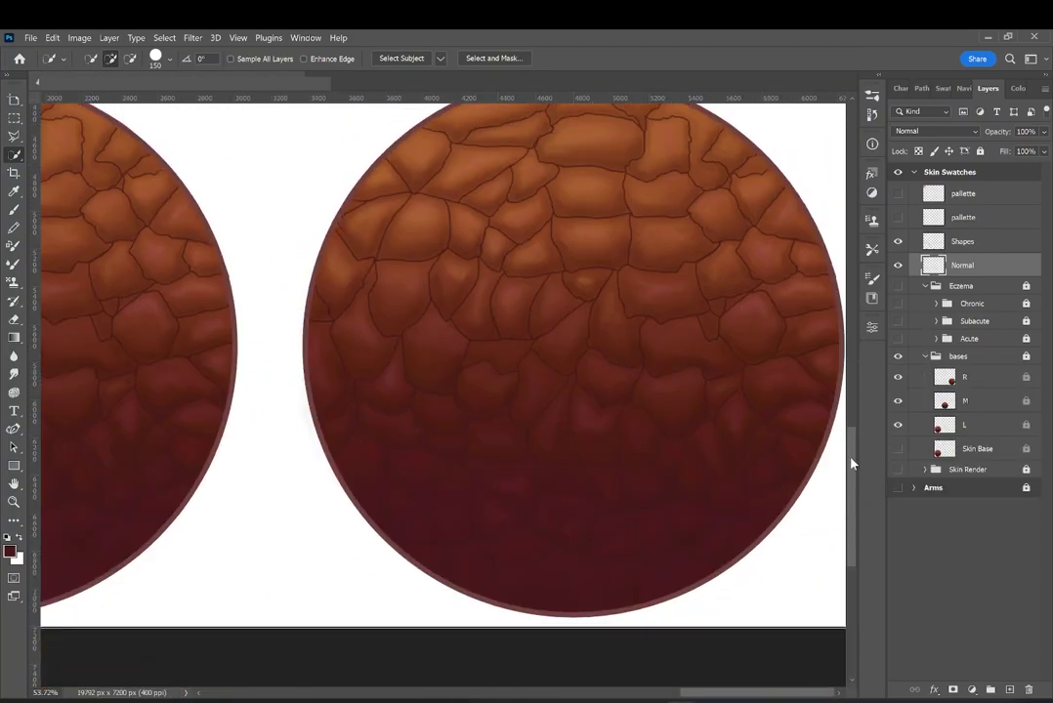
pyautogui.hscroll(-6, 489, 391)
pyautogui.scroll(-4, 596, 381)
pyautogui.moveTo(850, 398); pyautogui.dragTo(851, 367)
pyautogui.click(91, 59)
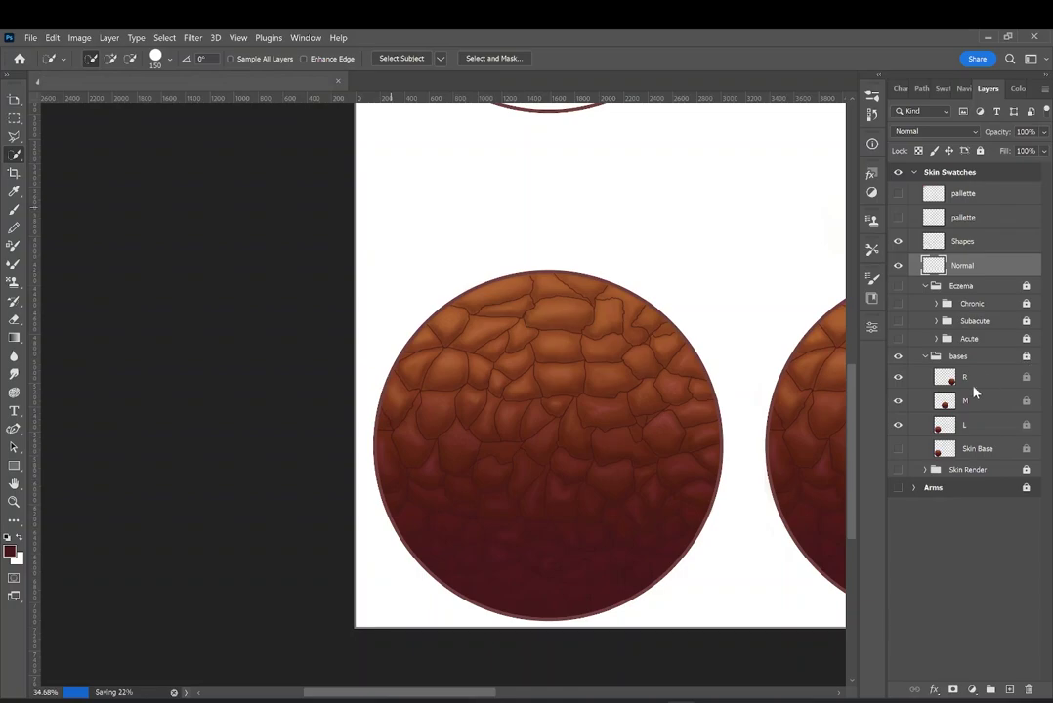
pyautogui.click(967, 424)
pyautogui.keyDown('ctrl'); pyautogui.click(943, 425); pyautogui.keyUp('ctrl')
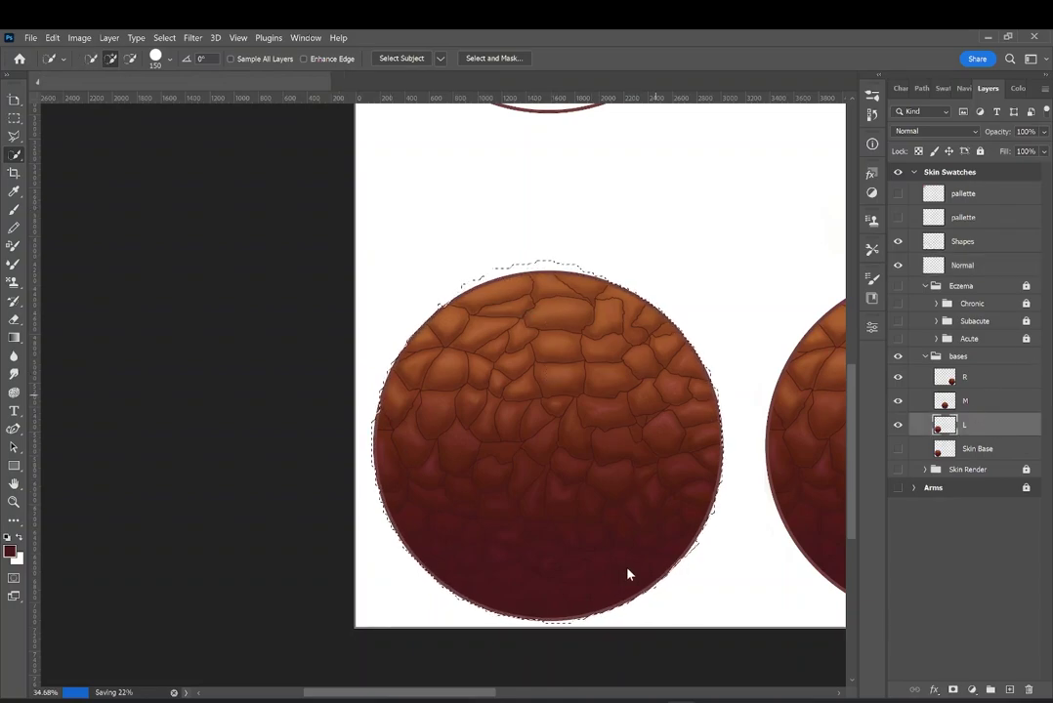
pyautogui.hotkey('ctrl', 'c')
# Paste the copied skin circle onto the normal layer, over the empty outline in the artboard's upper-left area.
pyautogui.click(977, 265)
pyautogui.scroll(5, 601, 390)
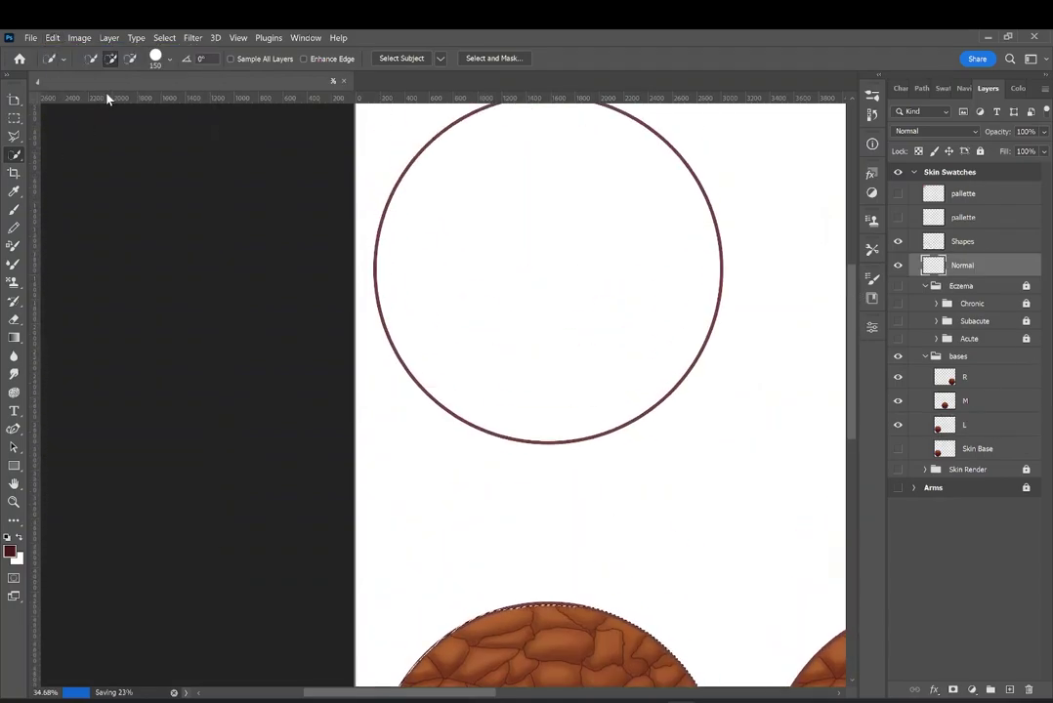
pyautogui.scroll(2, 111, 99)
pyautogui.click(53, 38)
pyautogui.click(70, 149)
pyautogui.click(536, 401)
pyautogui.click(535, 555)
pyautogui.click(730, 507)
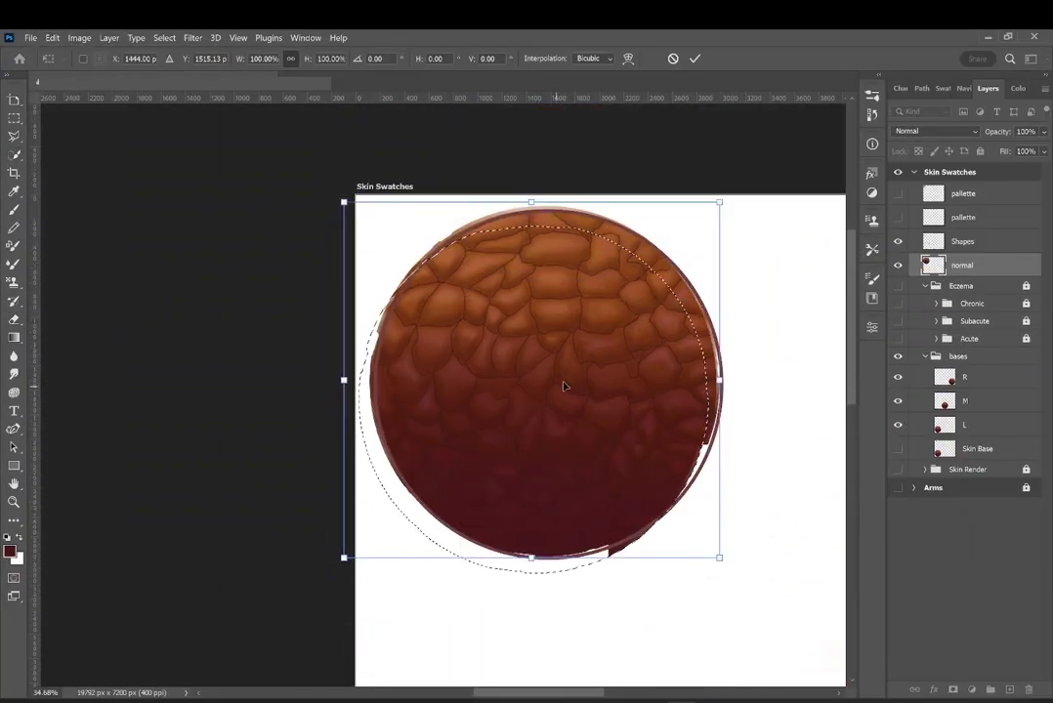
# Align the pasted skin circle with the upper circle outline using Free Transform and apply the transformation.
pyautogui.scroll(3, 552, 322)
pyautogui.moveTo(678, 462); pyautogui.dragTo(689, 469)
pyautogui.scroll(2, 590, 321)
pyautogui.scroll(-3, 568, 528)
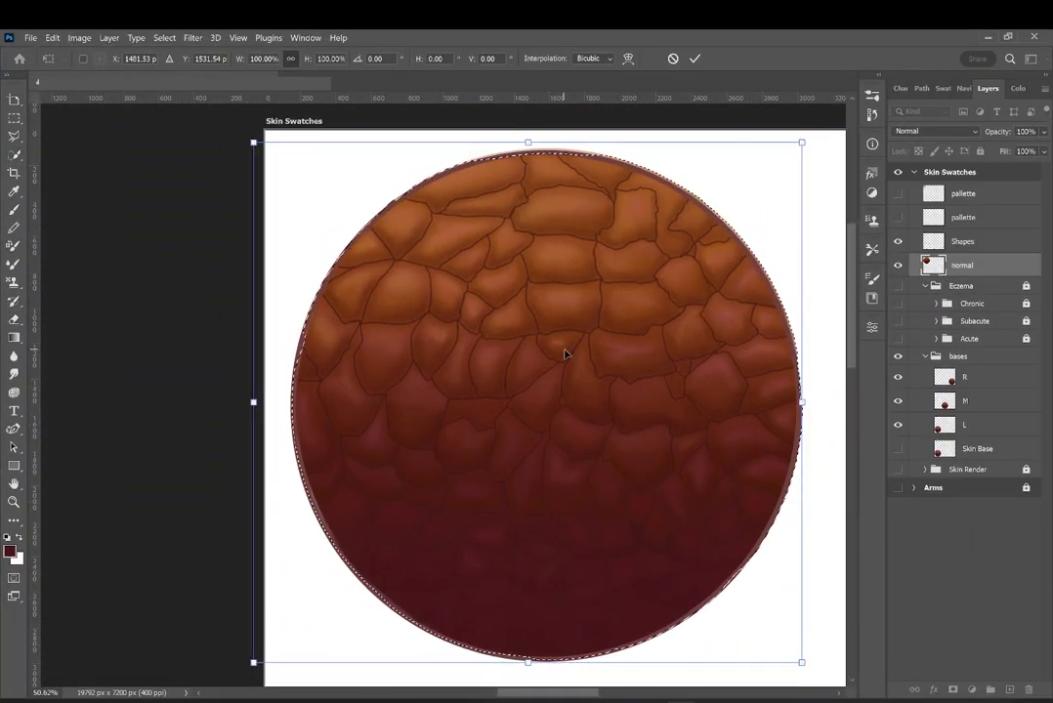
pyautogui.scroll(2, 424, 474)
pyautogui.scroll(-8, 423, 473)
pyautogui.hscroll(6, 424, 473)
pyautogui.hscroll(-7, 598, 388)
pyautogui.scroll(2, 597, 388)
pyautogui.hscroll(3, 547, 430)
pyautogui.moveTo(492, 448); pyautogui.dragTo(484, 450)
pyautogui.scroll(2, 472, 514)
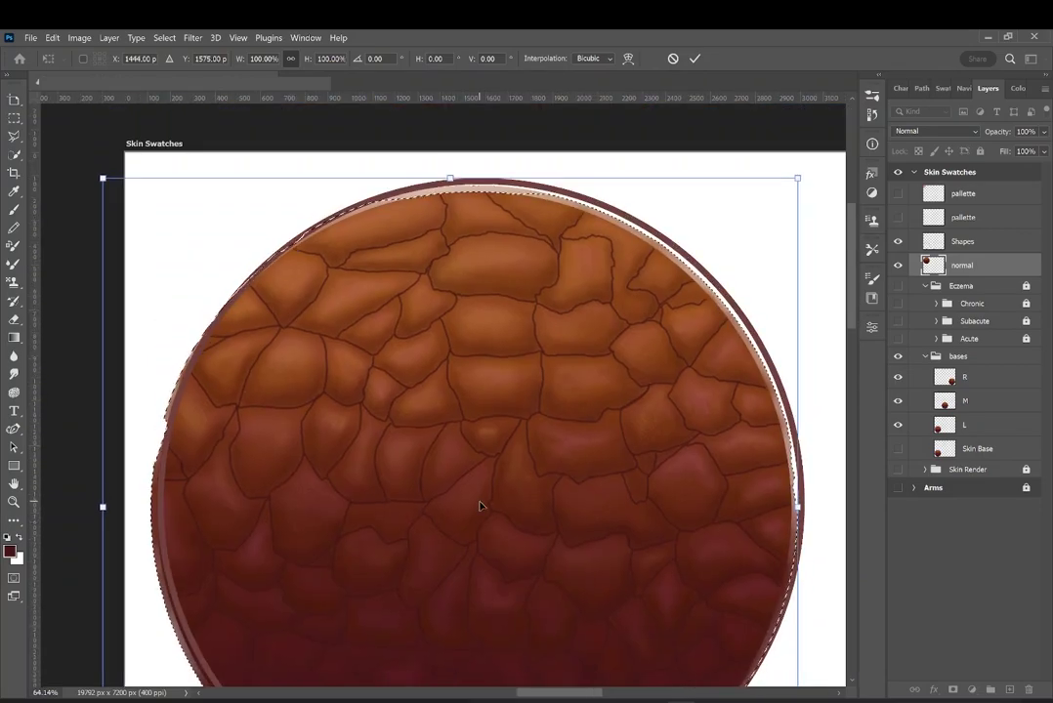
pyautogui.scroll(-1, 493, 482)
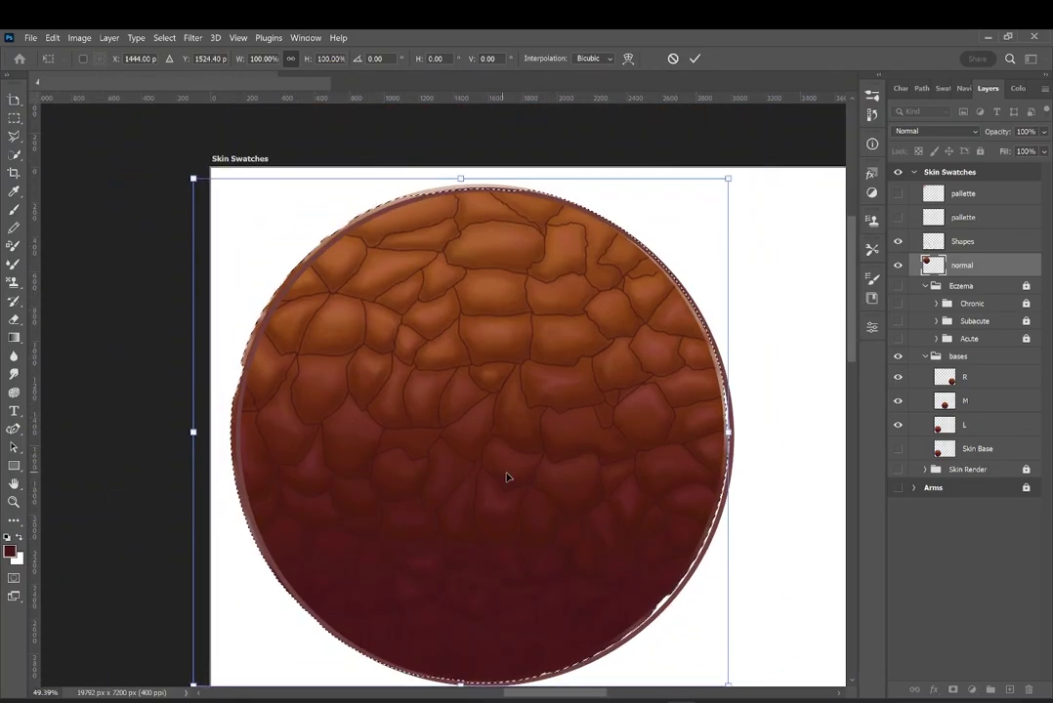
pyautogui.scroll(2, 328, 269)
pyautogui.moveTo(565, 454); pyautogui.dragTo(566, 447)
pyautogui.moveTo(850, 305); pyautogui.dragTo(851, 371)
pyautogui.moveTo(553, 692); pyautogui.dragTo(559, 693)
pyautogui.moveTo(611, 383); pyautogui.dragTo(612, 381)
pyautogui.press('Return')
# Transform the upper circle outline on the Shapes layer so it fits around the normal skin circle, and deselect it.
pyautogui.click(961, 241)
pyautogui.click(56, 39)
pyautogui.click(93, 318)
pyautogui.moveTo(849, 336); pyautogui.dragTo(849, 304)
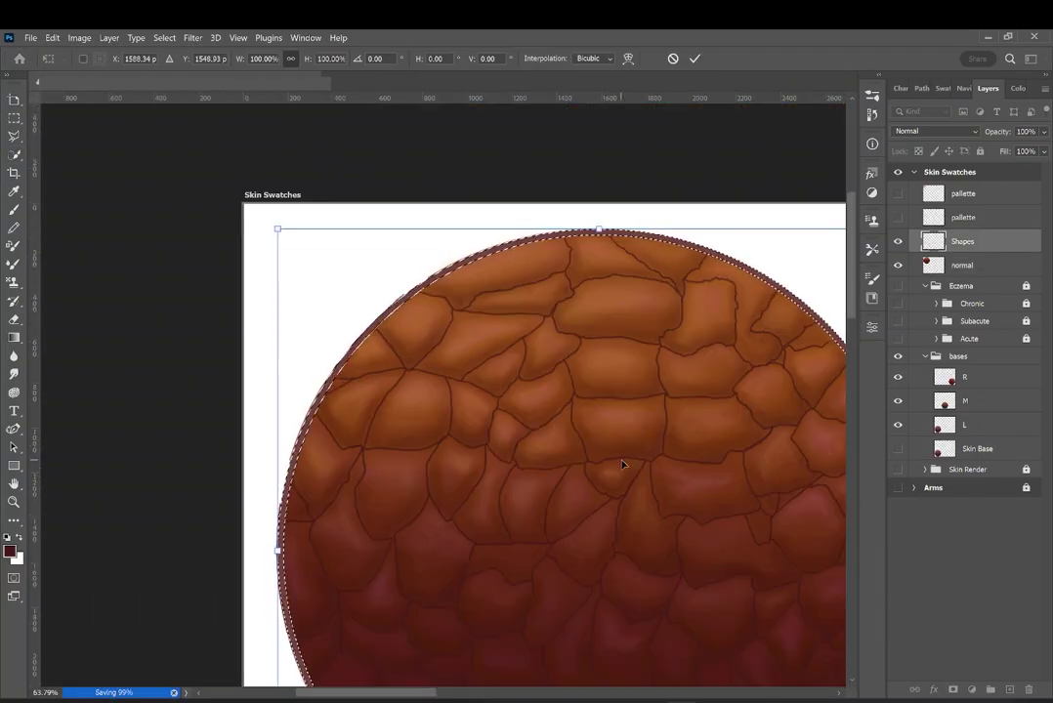
pyautogui.press('Return')
pyautogui.click(962, 266)
pyautogui.hotkey('ctrl', 'd')
# Show the Eczema group with its Chronic, Subacute and Acute subgroups, and hide the normal layer.
pyautogui.scroll(-10, 180, 282)
pyautogui.click(897, 339)
pyautogui.click(897, 321)
pyautogui.click(897, 304)
pyautogui.click(897, 286)
pyautogui.click(899, 303)
pyautogui.click(897, 265)
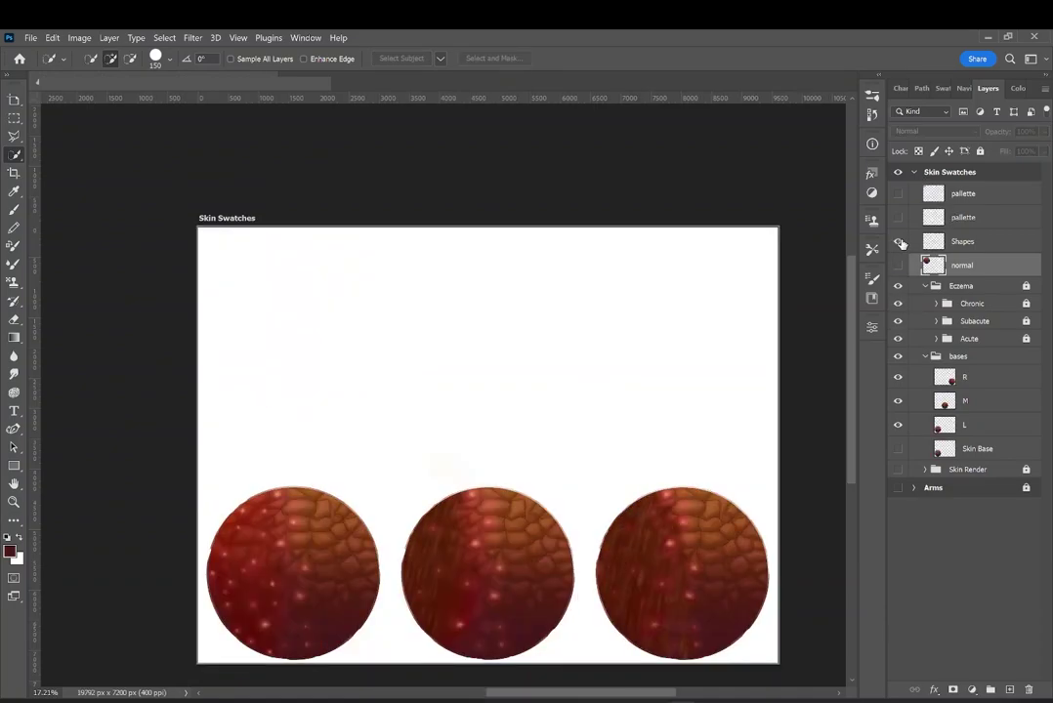
pyautogui.click(972, 242)
pyautogui.click(1045, 87)
pyautogui.click(977, 97)
pyautogui.write('top s')
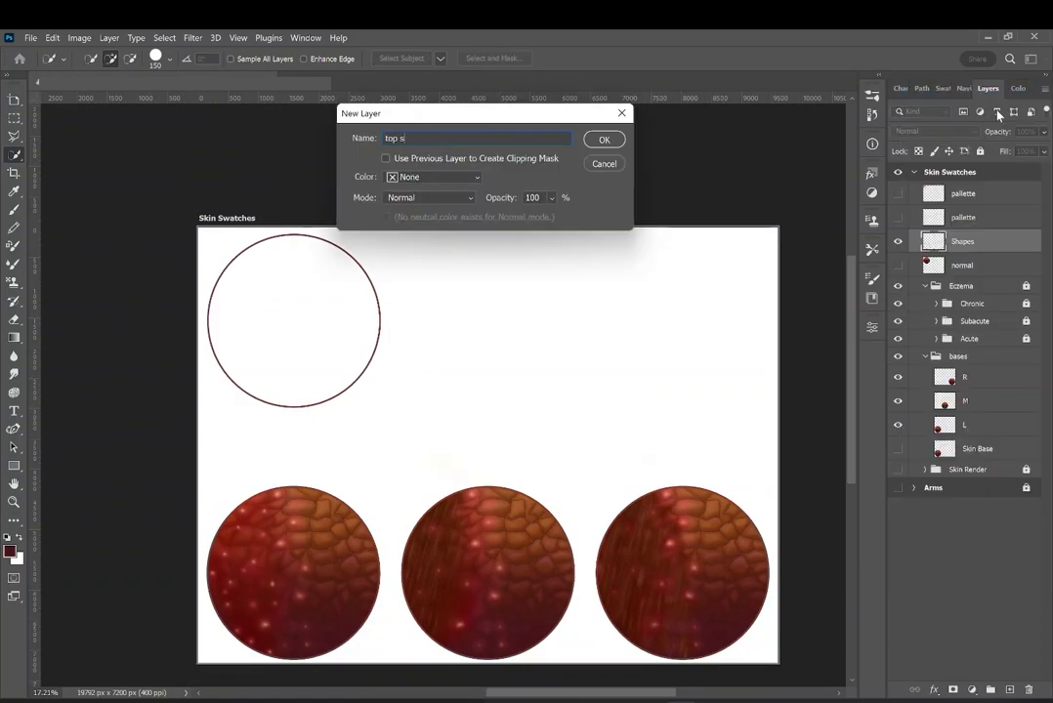
pyautogui.press('Return')
pyautogui.click(897, 264)
pyautogui.click(898, 264)
pyautogui.click(1045, 89)
pyautogui.click(976, 133)
pyautogui.press('Return')
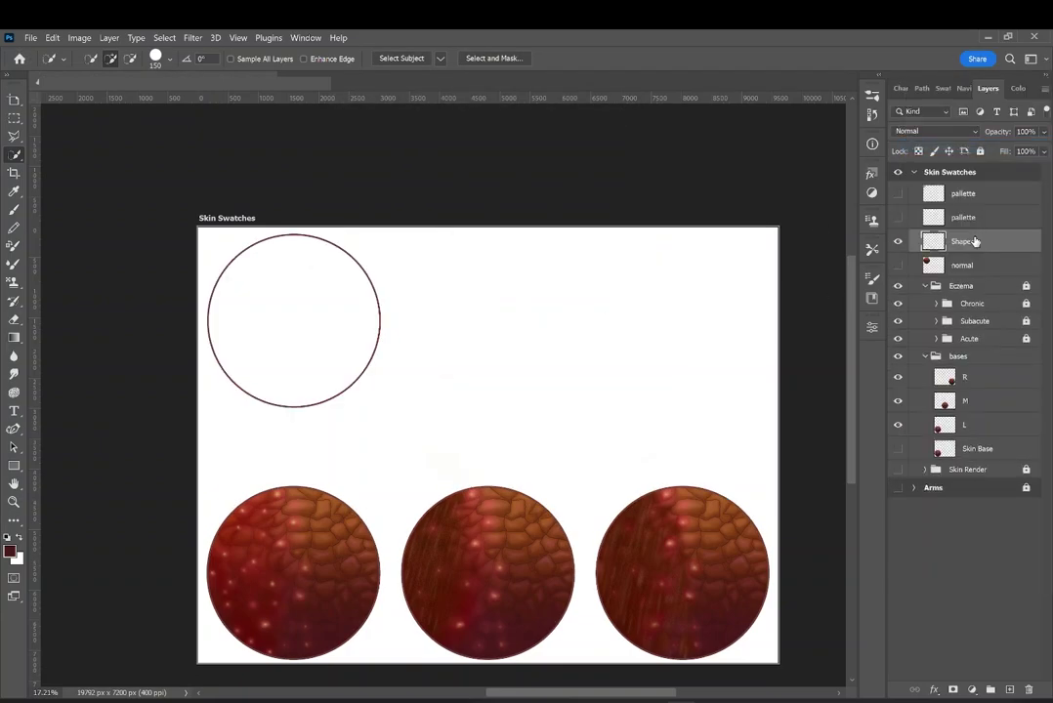
# Duplicate the Shapes layer as top Shape and erase the lower circle outlines from the copy with the Eraser.
pyautogui.click(1044, 89)
pyautogui.click(976, 122)
pyautogui.write('Shape')
pyautogui.press('Return')
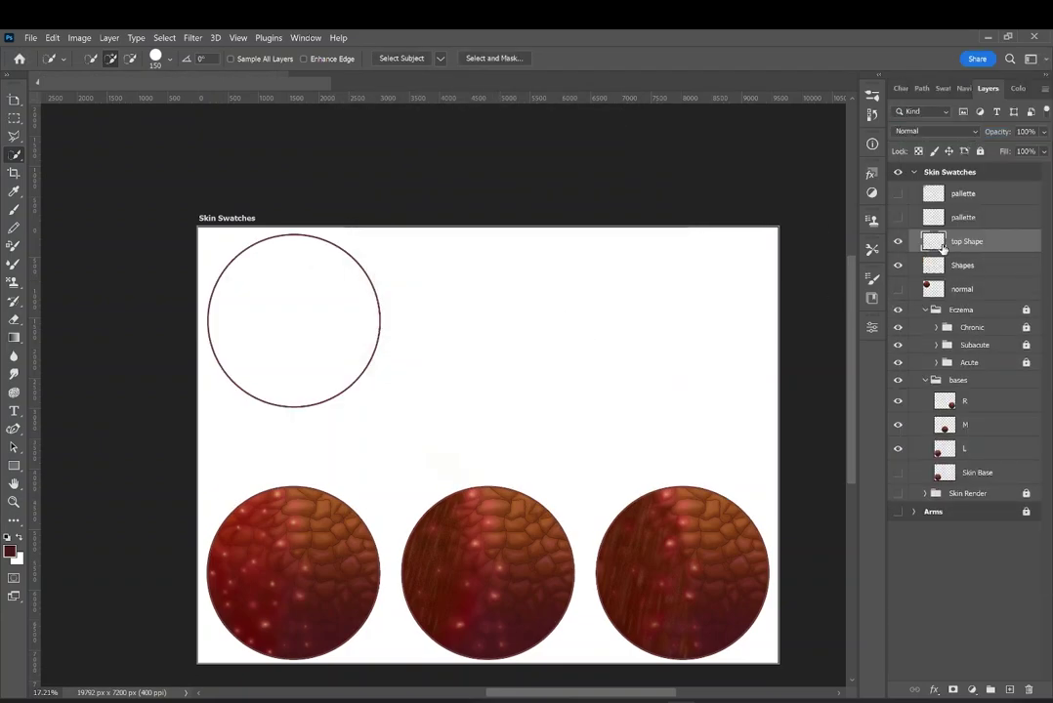
pyautogui.press('e')
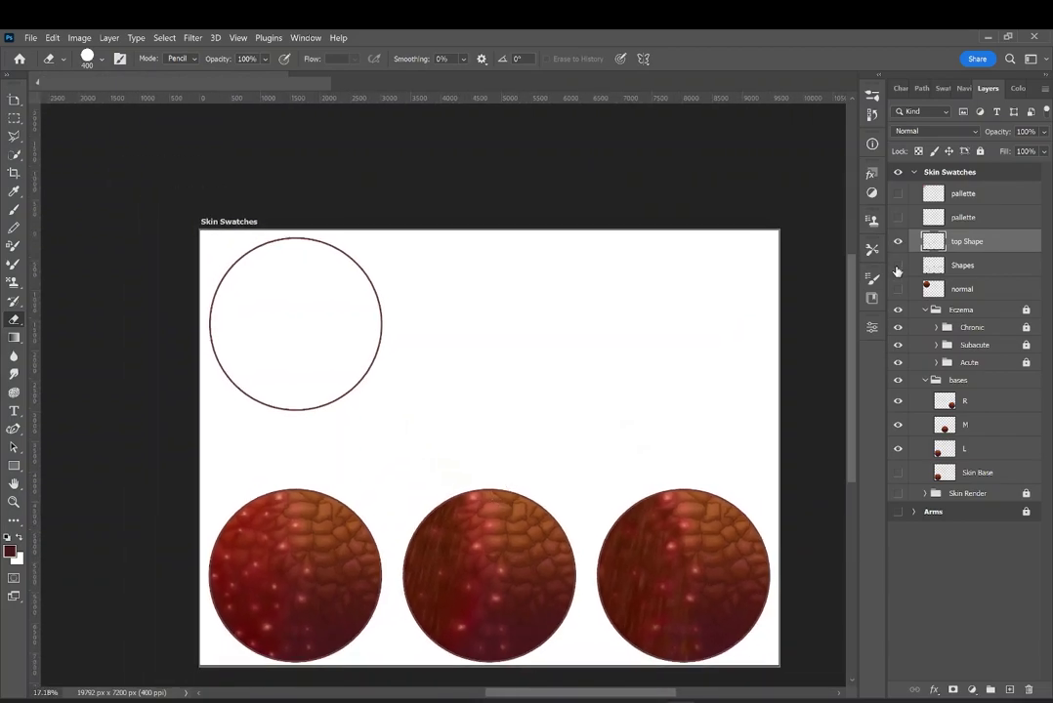
pyautogui.moveTo(657, 505)
pyautogui.mouseDown()
pyautogui.moveTo(598, 598)
pyautogui.moveTo(723, 656)
pyautogui.mouseUp()
# Erase the upper circle outline from the Shapes layer and show the top Shape layer again.
pyautogui.click(897, 241)
pyautogui.click(898, 265)
pyautogui.click(897, 265)
pyautogui.click(897, 266)
pyautogui.click(927, 265)
pyautogui.moveTo(217, 293); pyautogui.dragTo(313, 211)
pyautogui.click(898, 242)
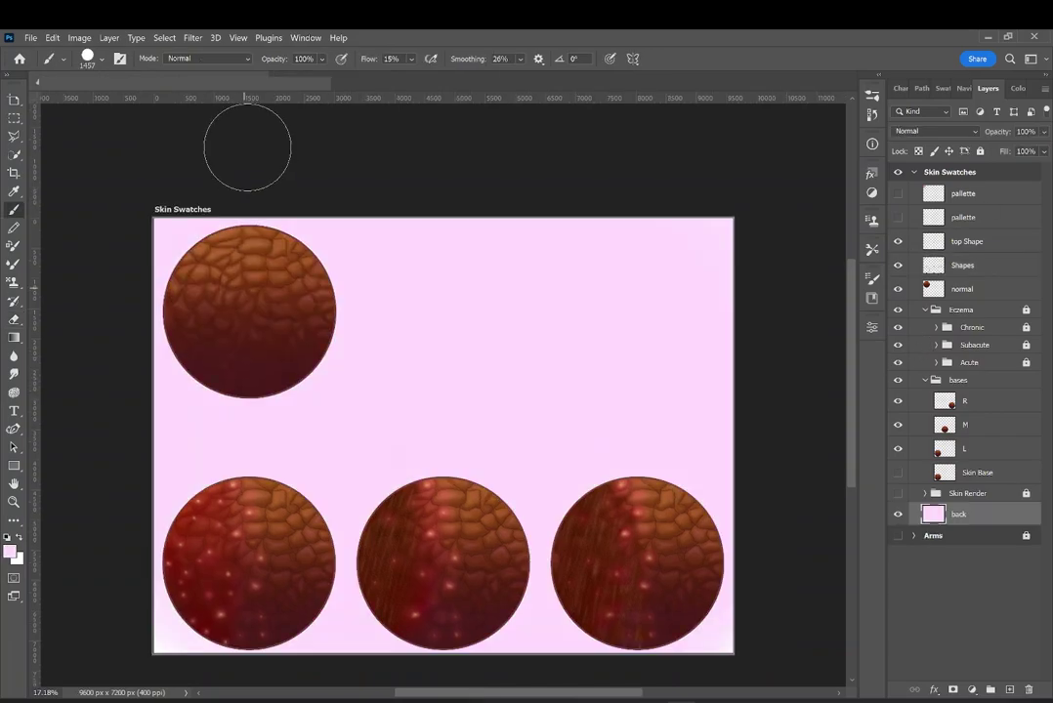
# Pick a new pale foreground colour and brush it over the artboard's background on the back layer.
pyautogui.click(10, 551)
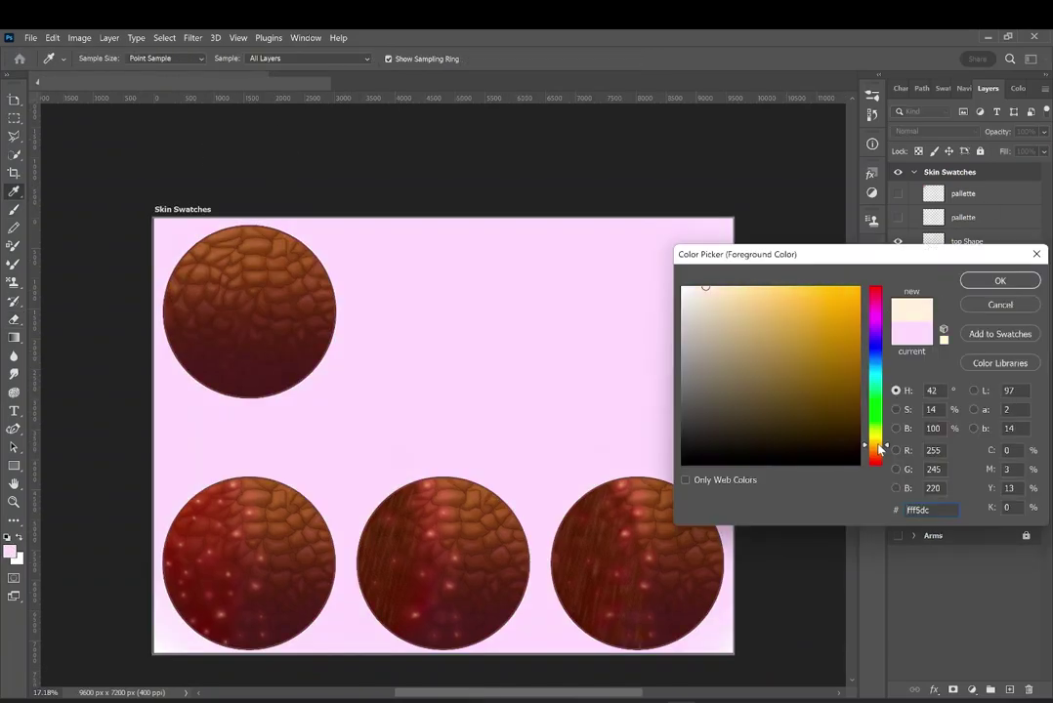
pyautogui.click(999, 278)
pyautogui.moveTo(555, 234)
pyautogui.mouseDown()
pyautogui.moveTo(631, 275)
pyautogui.moveTo(646, 236)
pyautogui.mouseUp()
pyautogui.keyDown('alt'); pyautogui.click(642, 238); pyautogui.keyUp('alt')
pyautogui.moveTo(322, 59); pyautogui.dragTo(382, 70)
pyautogui.moveTo(559, 248); pyautogui.dragTo(694, 572)
pyautogui.moveTo(550, 312)
pyautogui.mouseDown()
pyautogui.moveTo(554, 629)
pyautogui.moveTo(704, 611)
pyautogui.moveTo(304, 396)
pyautogui.moveTo(281, 429)
pyautogui.mouseUp()
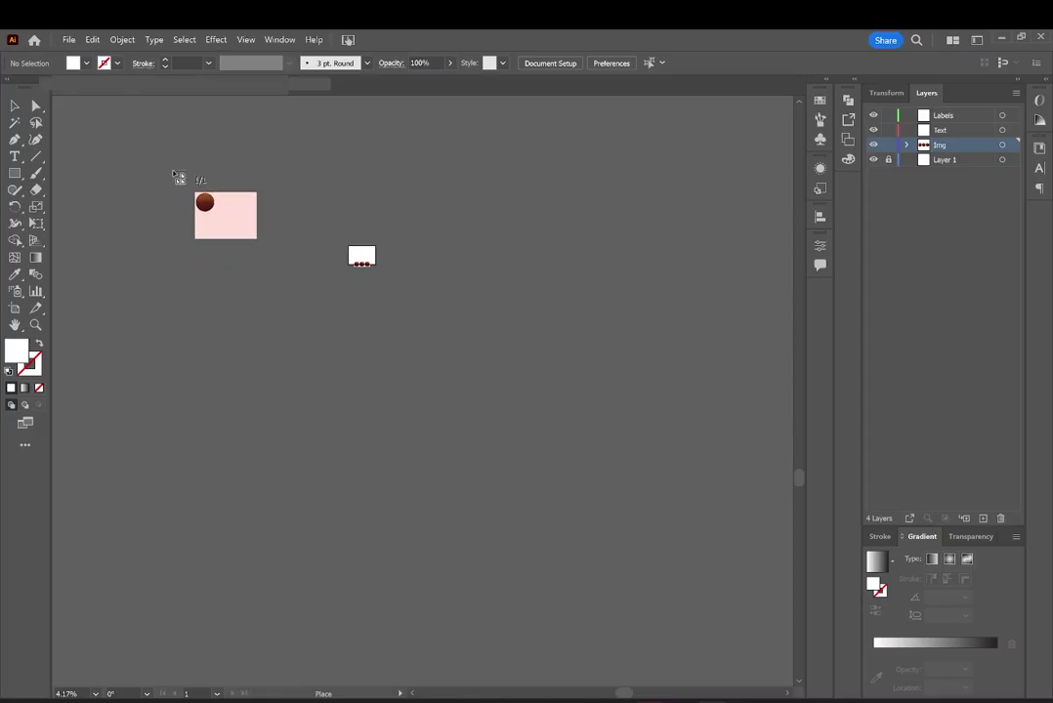
# Switch to Illustrator and place the normal-skin and three-circle images, positioning the normal-skin circle above the row of three.
pyautogui.press('Escape')
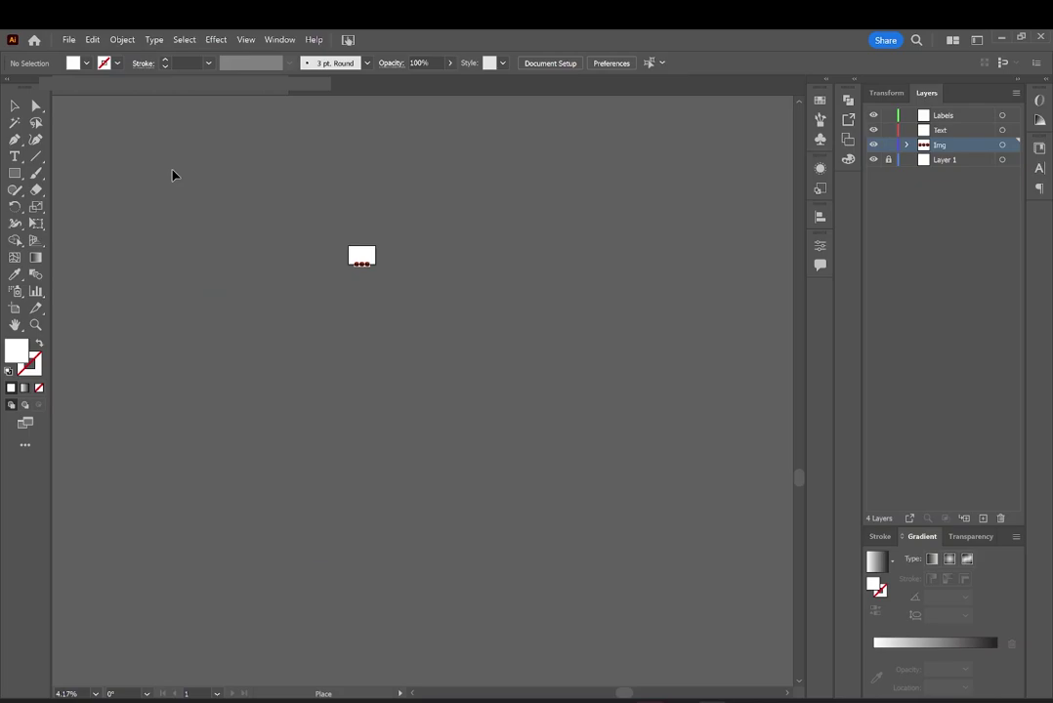
pyautogui.click(171, 171)
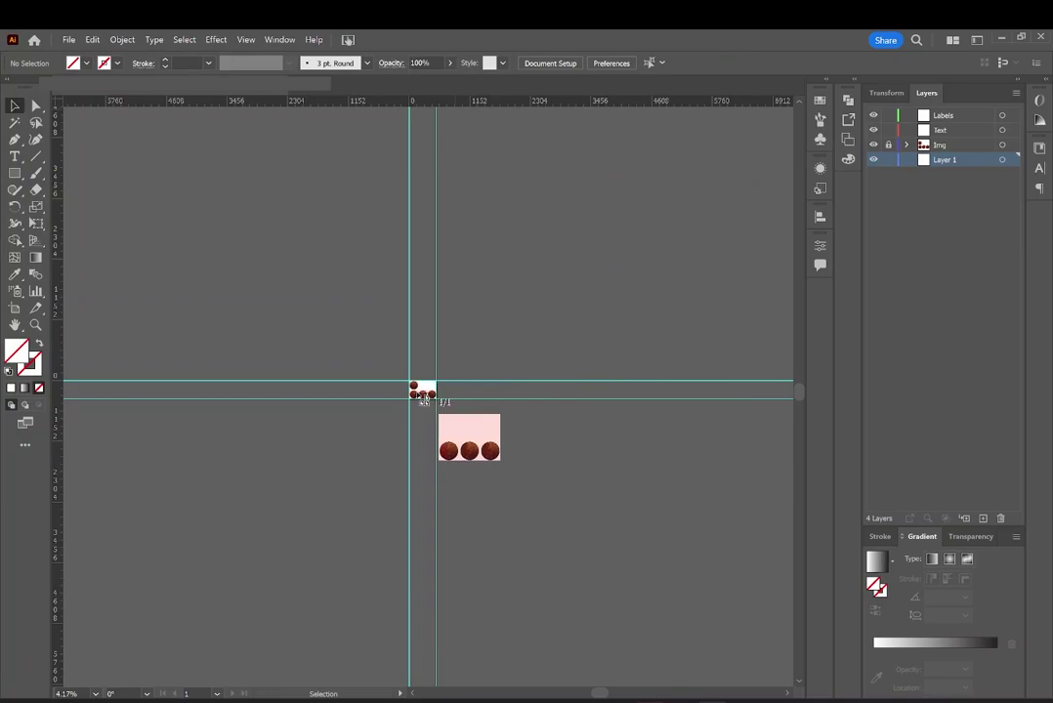
pyautogui.click(193, 215)
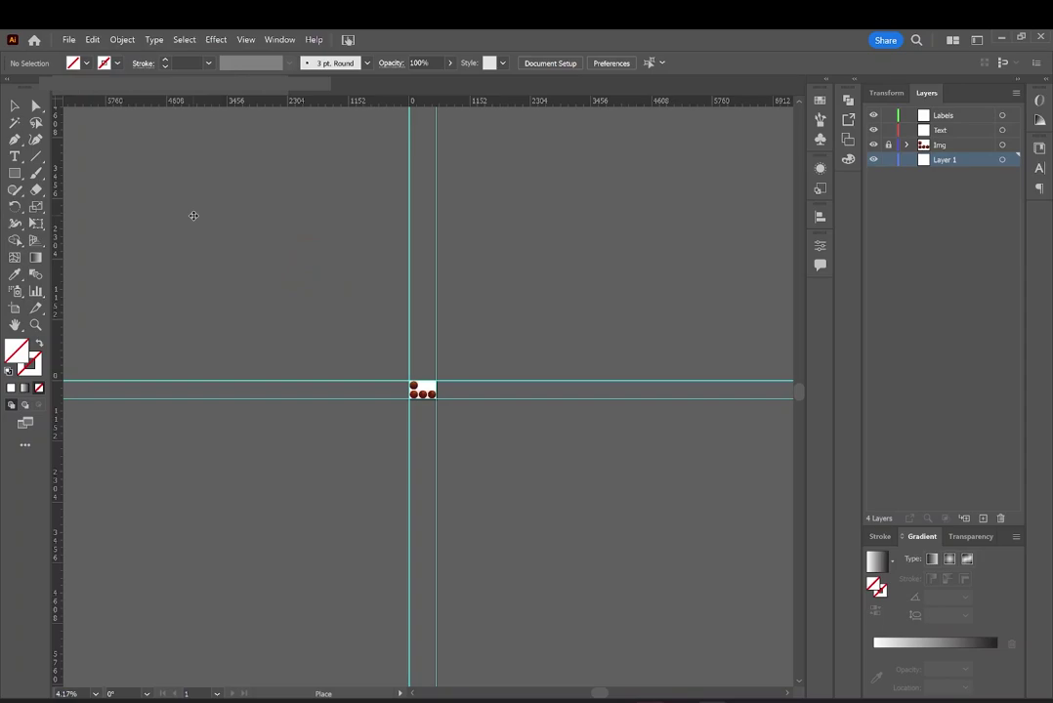
pyautogui.click(196, 222)
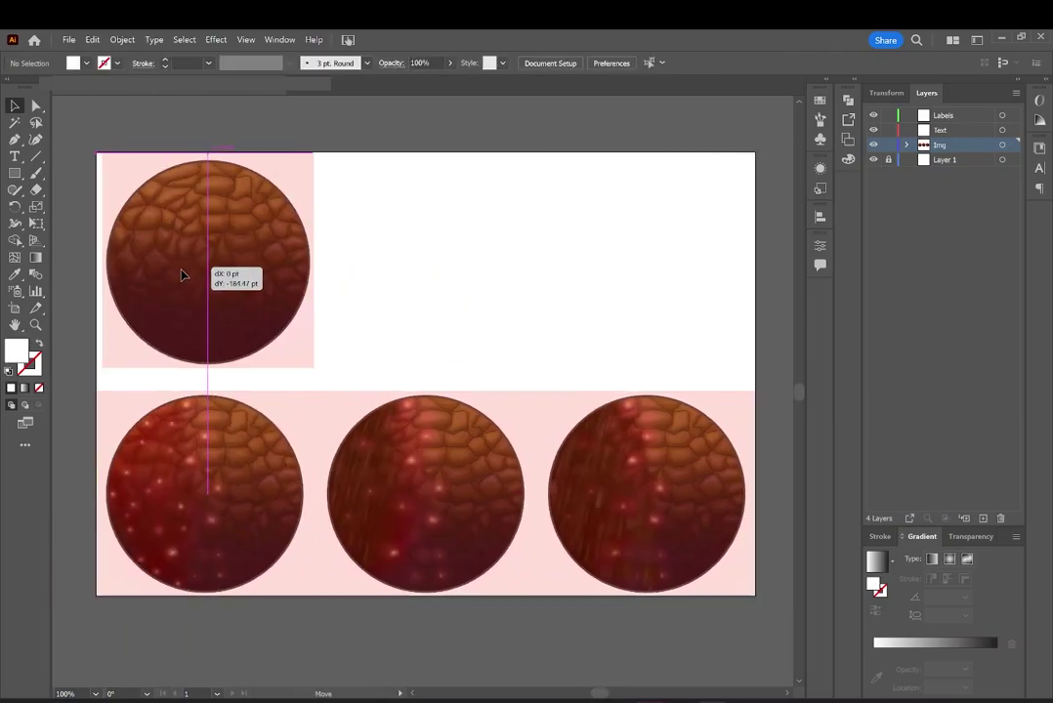
pyautogui.moveTo(207, 268); pyautogui.dragTo(118, 200)
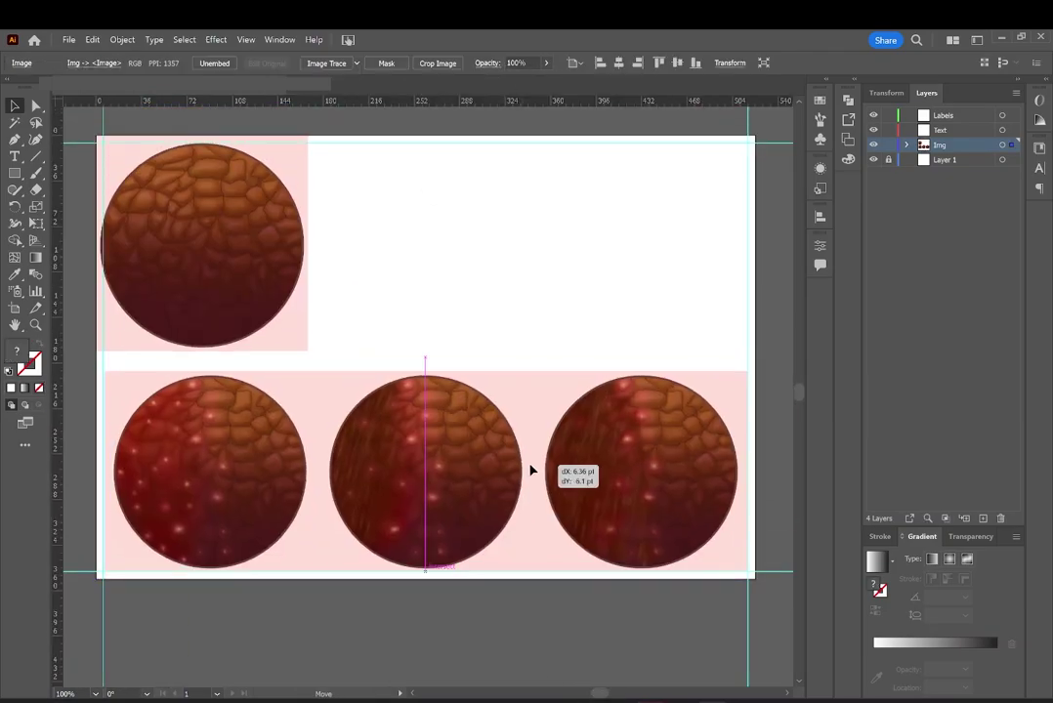
pyautogui.click(254, 271)
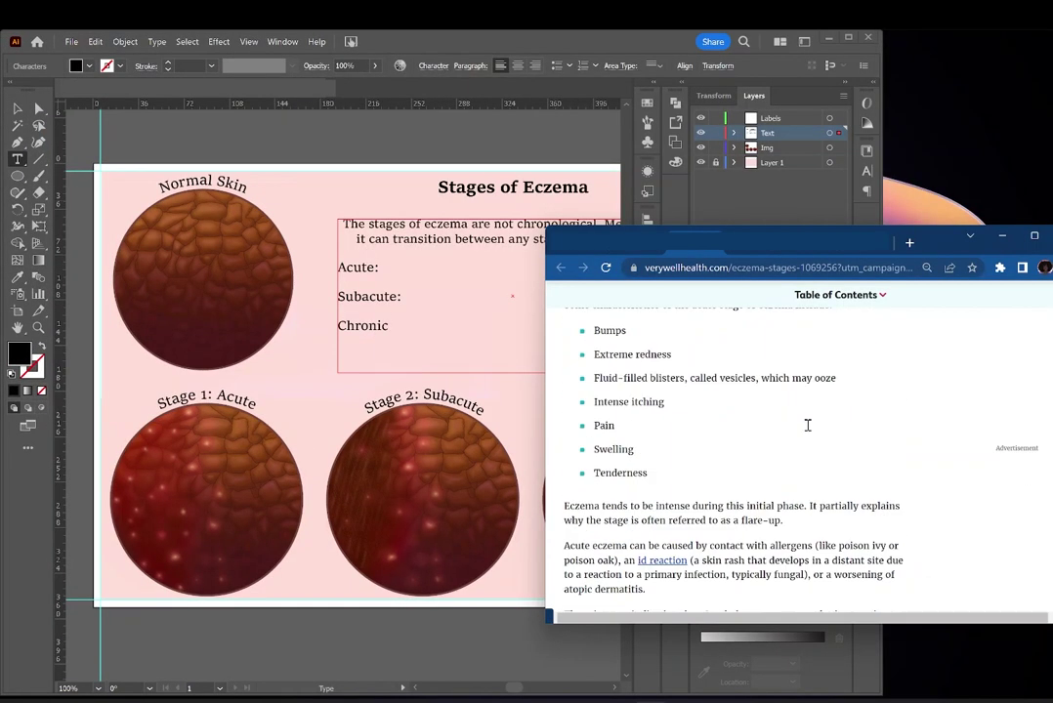
# Consult the eczema stages article and write the Subacute line as "Scratched skin that is flakey, might be scabbing".
pyautogui.scroll(5, 808, 425)
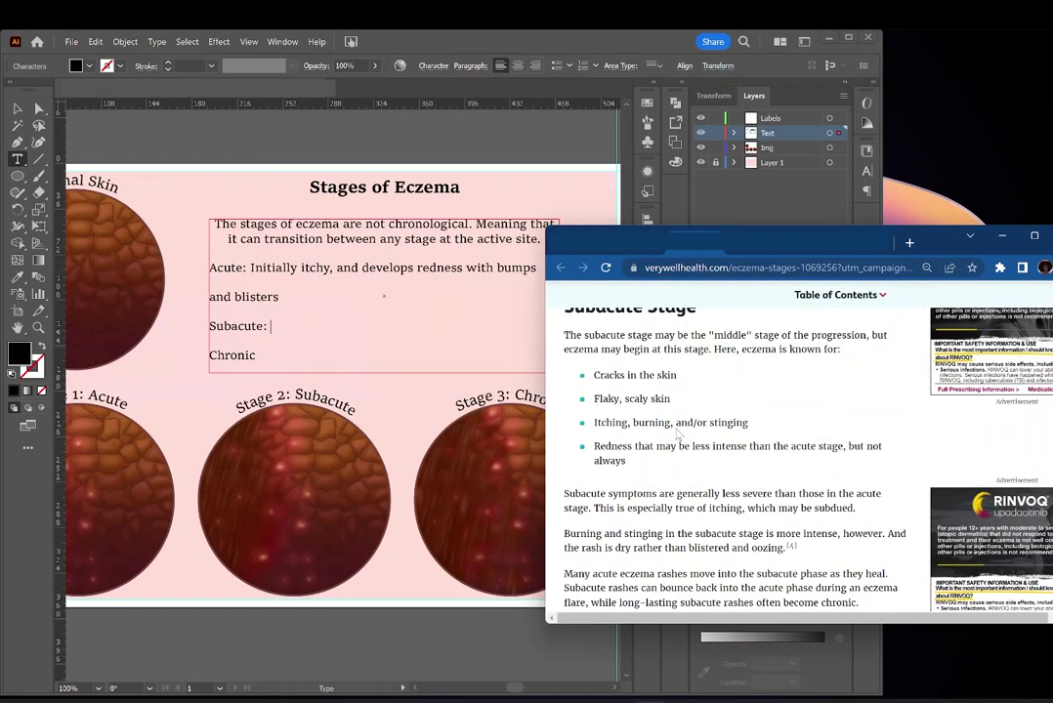
pyautogui.scroll(1, 677, 433)
pyautogui.click(626, 45)
pyautogui.write('Scratched skin that is flakey')
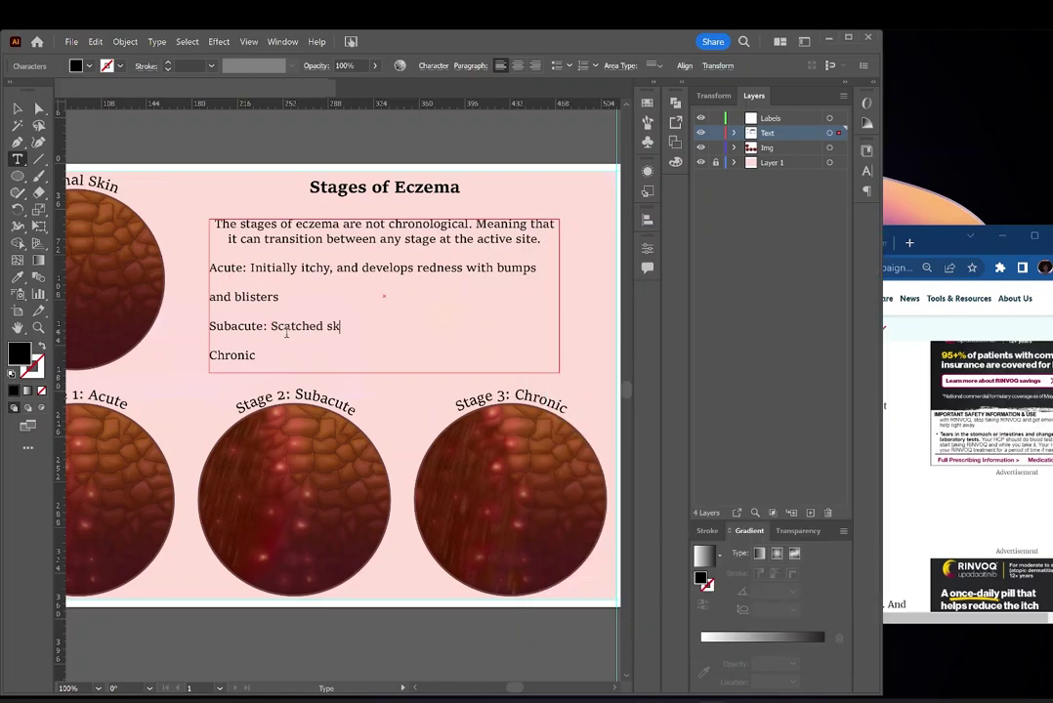
pyautogui.write(', might be scabbing')
pyautogui.click(278, 328)
pyautogui.write('r')
# Write the Chronic line as "Lots of scabbing and flakiness, darker than healthy skin", checking the article's chronic stage description.
pyautogui.press('BackSpace')
pyautogui.press('BackSpace')
pyautogui.press('BackSpace')
pyautogui.press('BackSpace')
pyautogui.press('BackSpace')
pyautogui.press('BackSpace')
pyautogui.press('BackSpace')
pyautogui.press('BackSpace')
pyautogui.press('BackSpace')
pyautogui.write('and flakiness')
pyautogui.click(974, 314)
pyautogui.scroll(-4, 975, 390)
pyautogui.click(726, 204)
pyautogui.write(', darker in color')
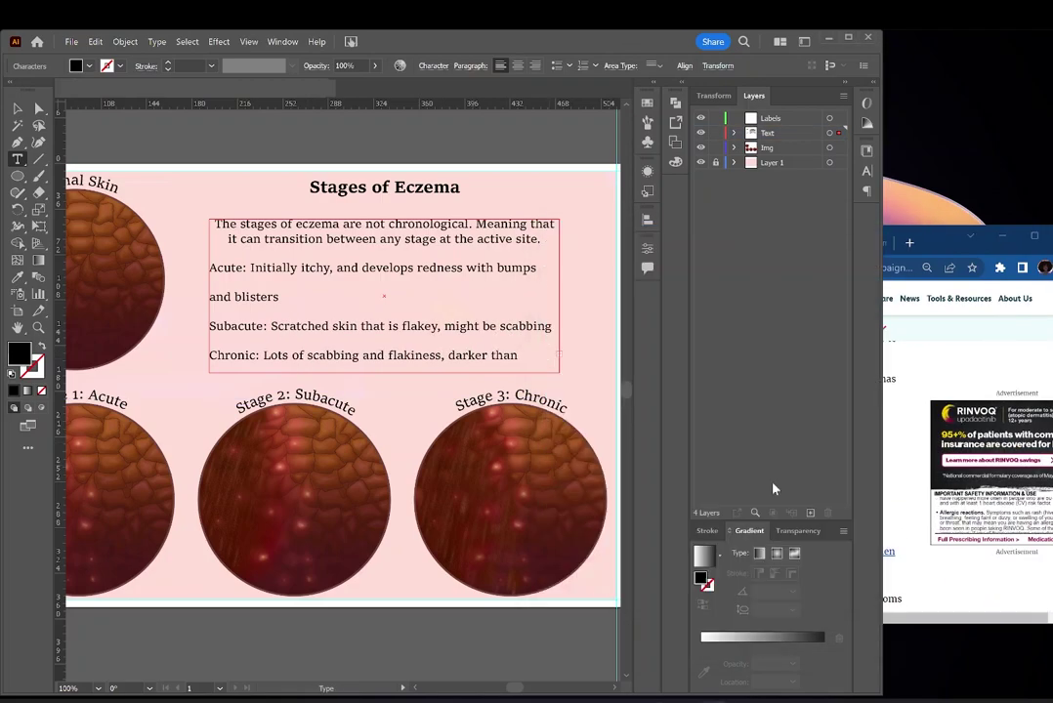
pyautogui.press('Escape')
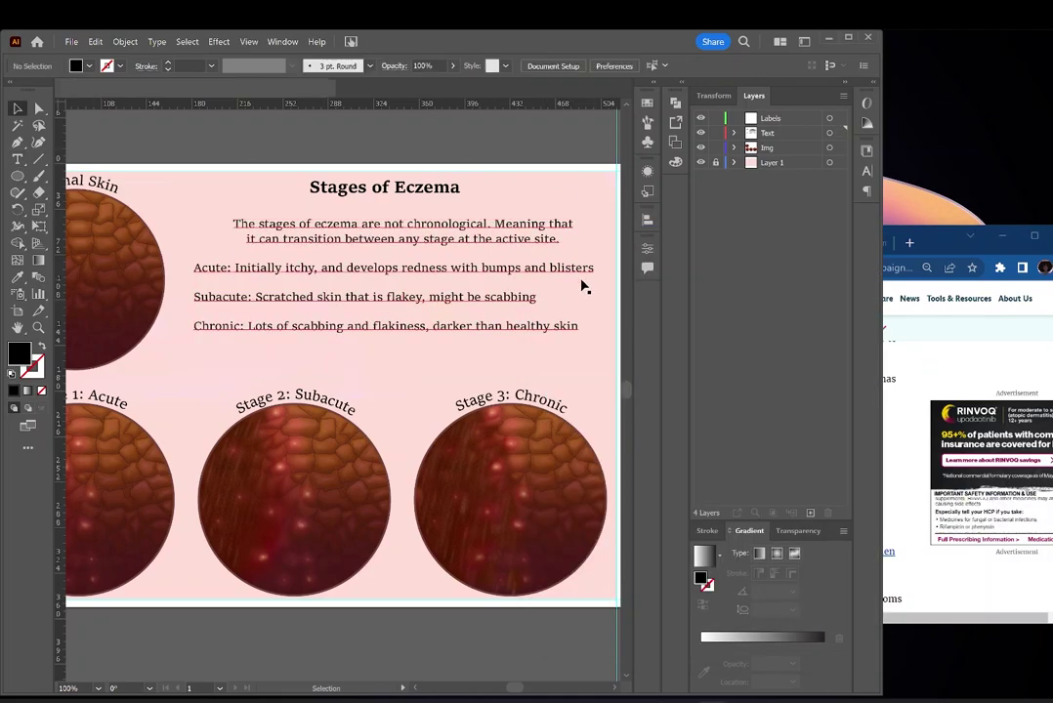
# End the Acute line with a period and revise the Subacute line to "Scratched skin that is flakey, scabbing, less red, and blisters.".
pyautogui.doubleClick(584, 278)
pyautogui.write('.')
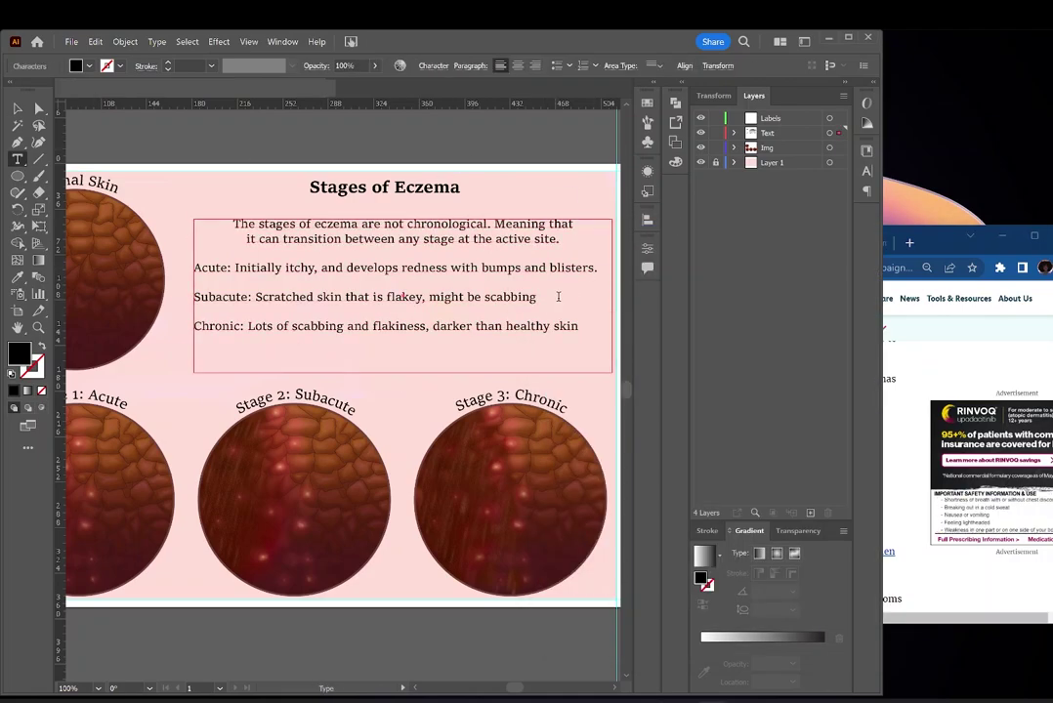
pyautogui.write(',')
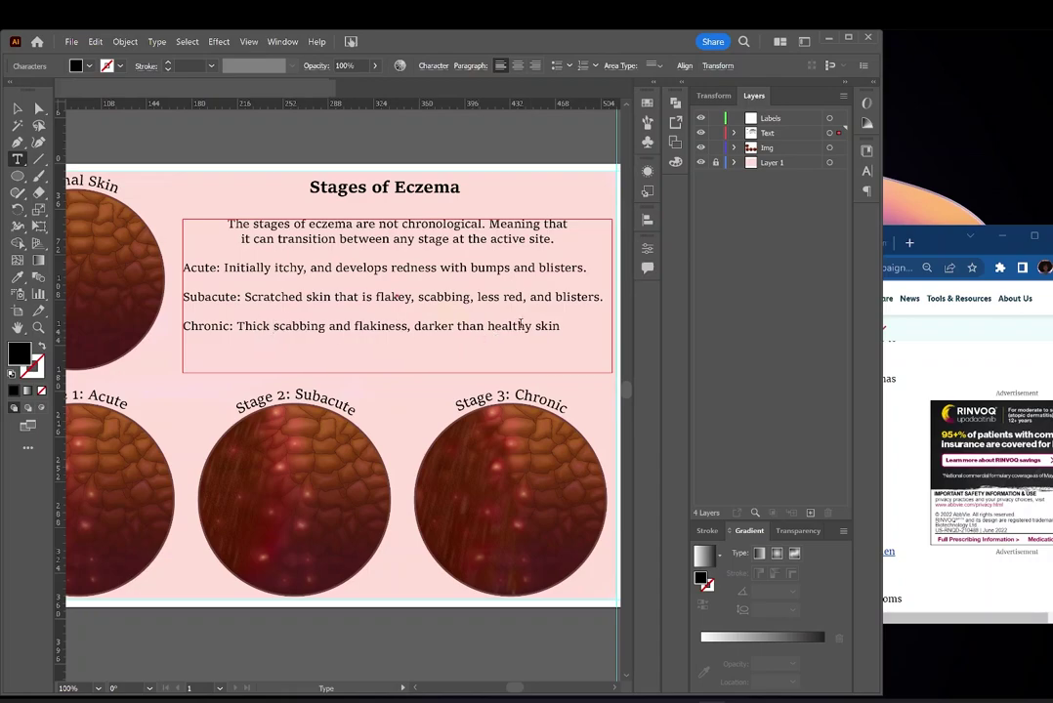
# Revise the Chronic line to "Thick scabbing and flakiness, deep textured lines in skin, and darker than healthy skin.".
pyautogui.hotkey('alt', 'Tab')
pyautogui.moveTo(669, 294)
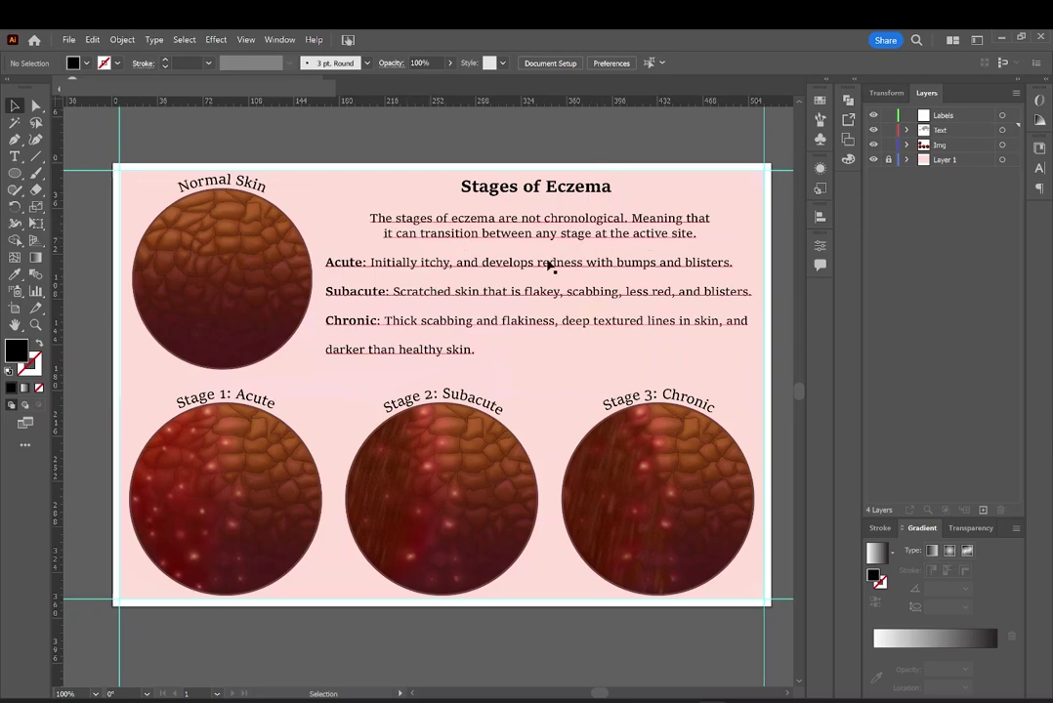
# Save the document with the Labels layer removed and the Text and Img layers locked.
pyautogui.click(69, 39)
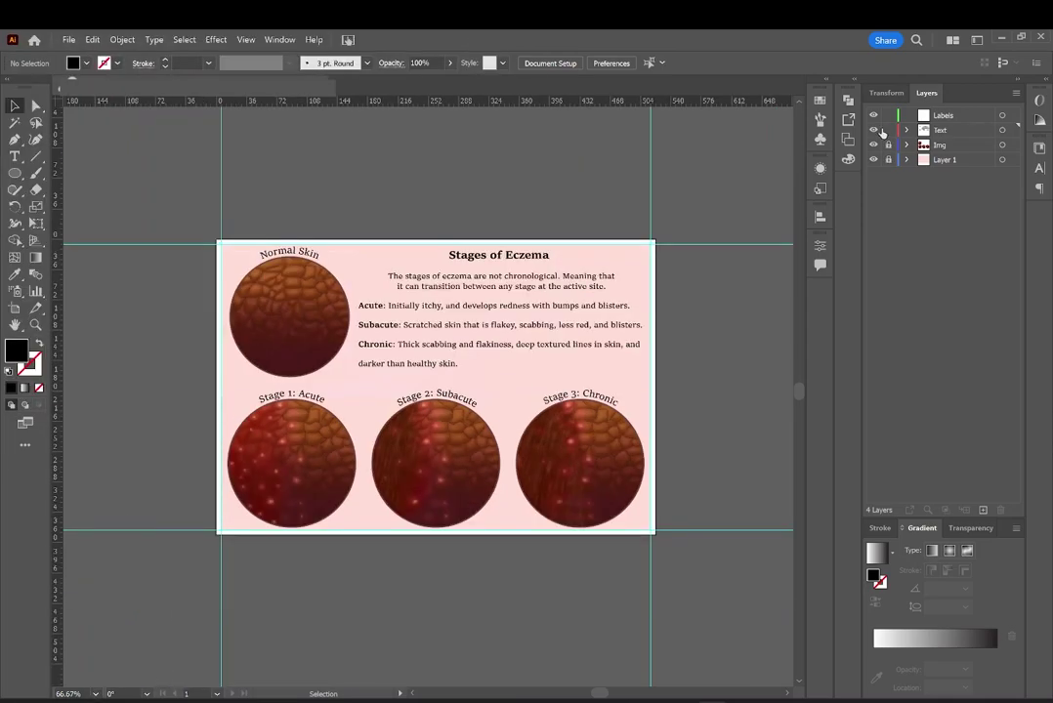
pyautogui.click(69, 39)
pyautogui.click(107, 168)
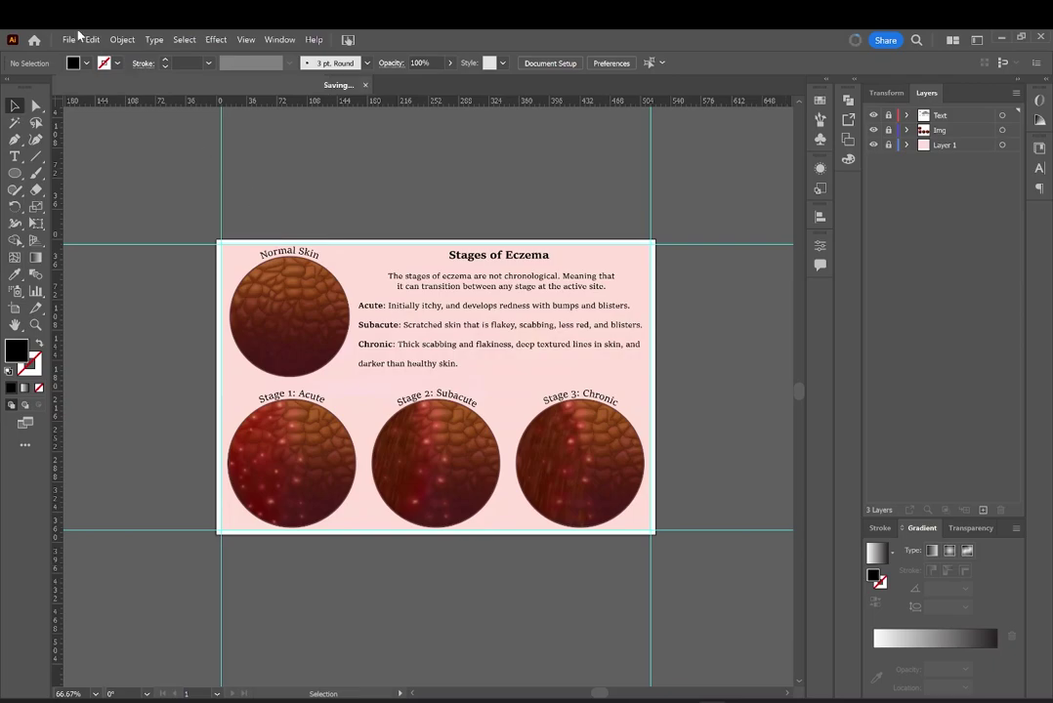